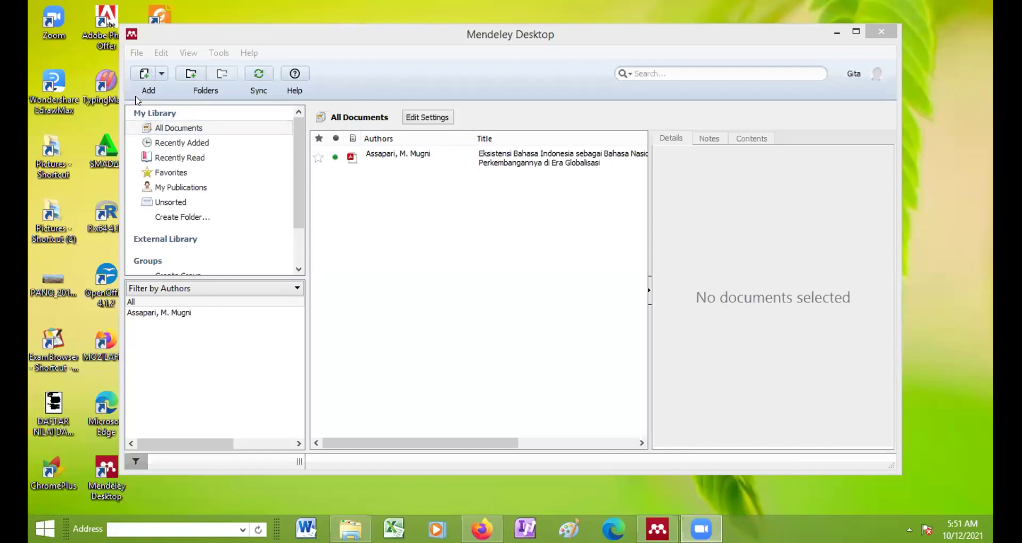
# Launch the Mendeley web importer installation in the browser and start Microsoft Word 2010.
pyautogui.click(219, 53)
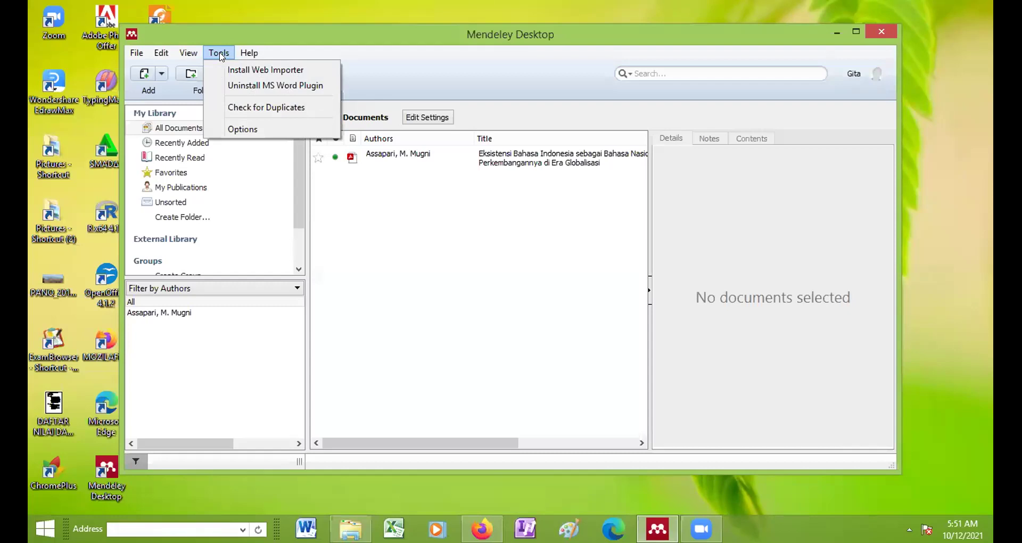
pyautogui.click(250, 71)
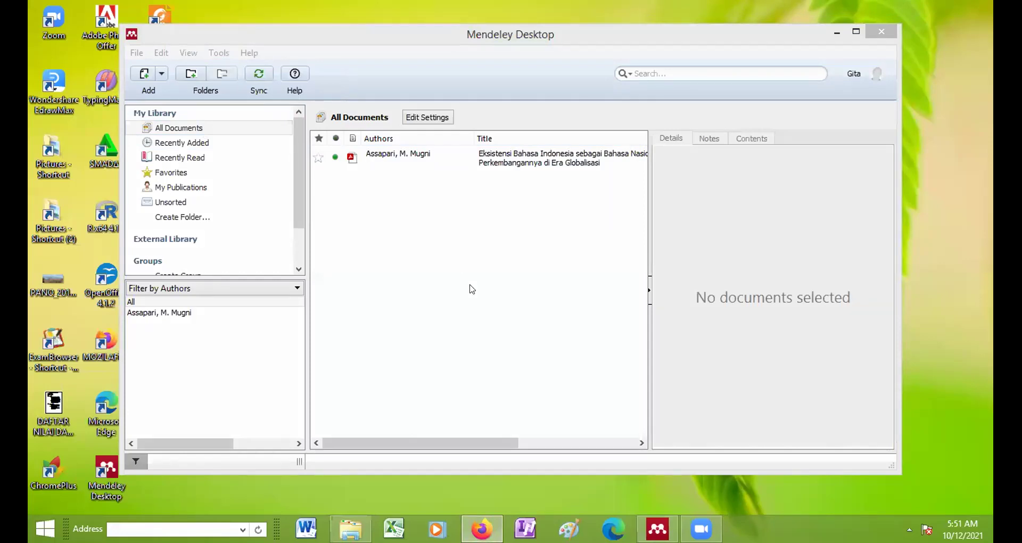
pyautogui.click(217, 52)
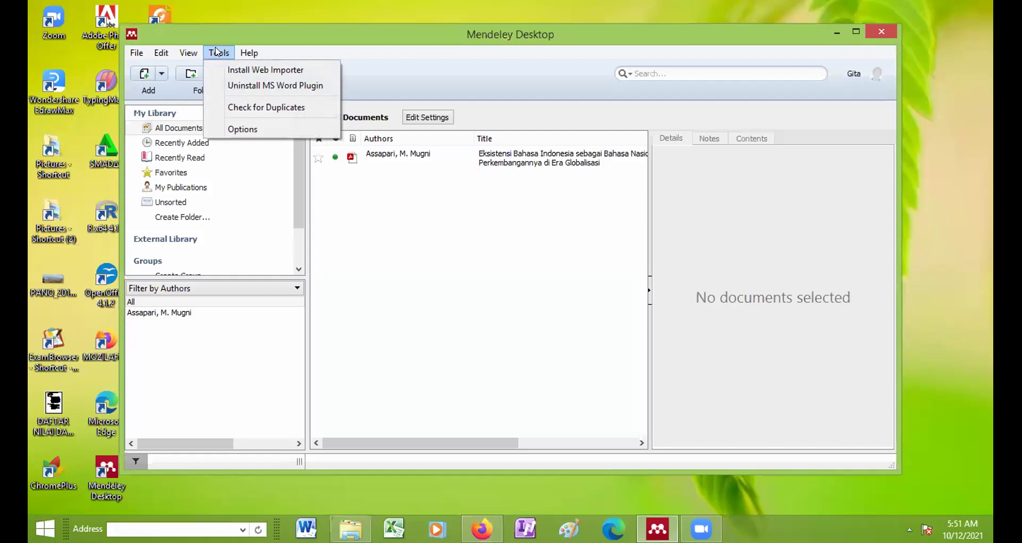
pyautogui.click(246, 70)
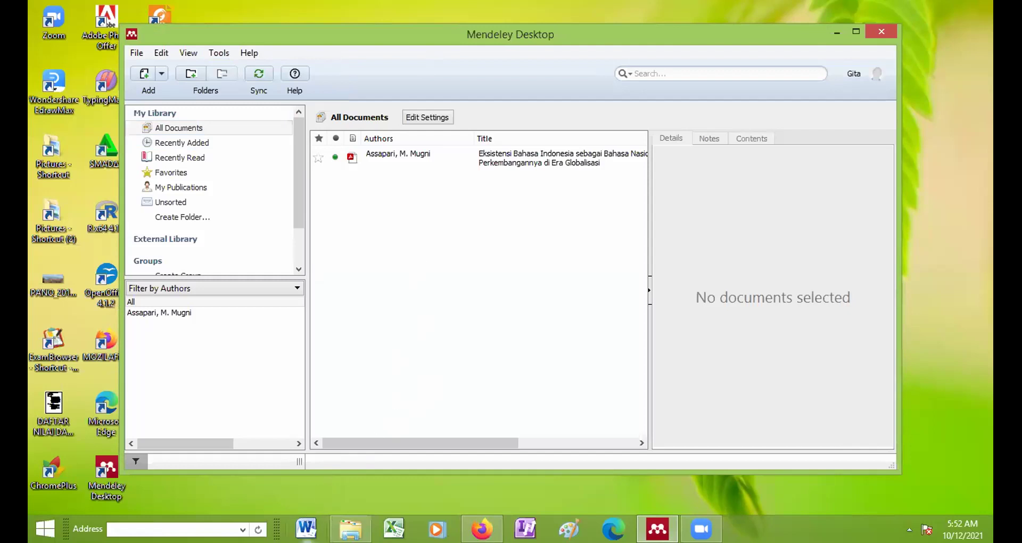
pyautogui.click(307, 529)
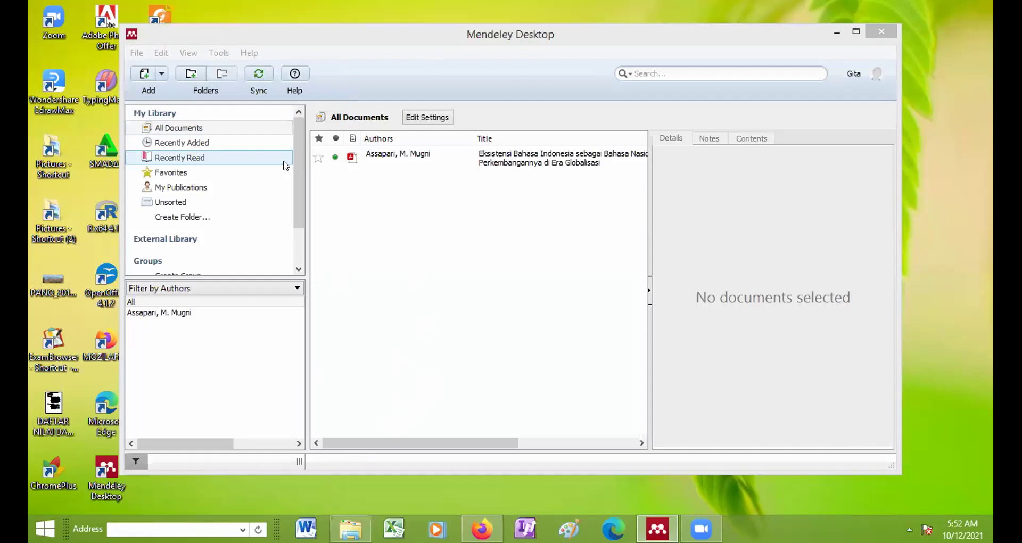
pyautogui.click(221, 56)
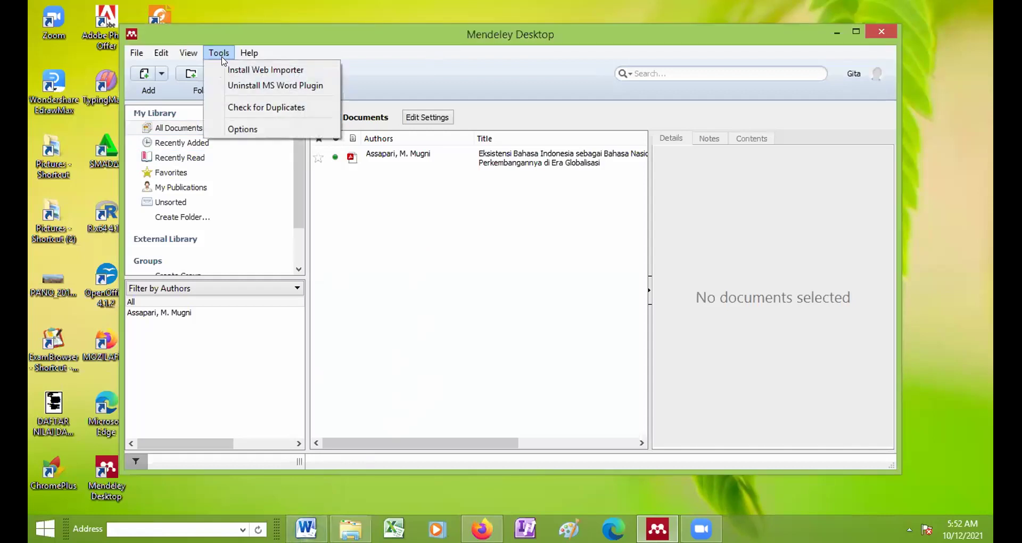
pyautogui.click(234, 69)
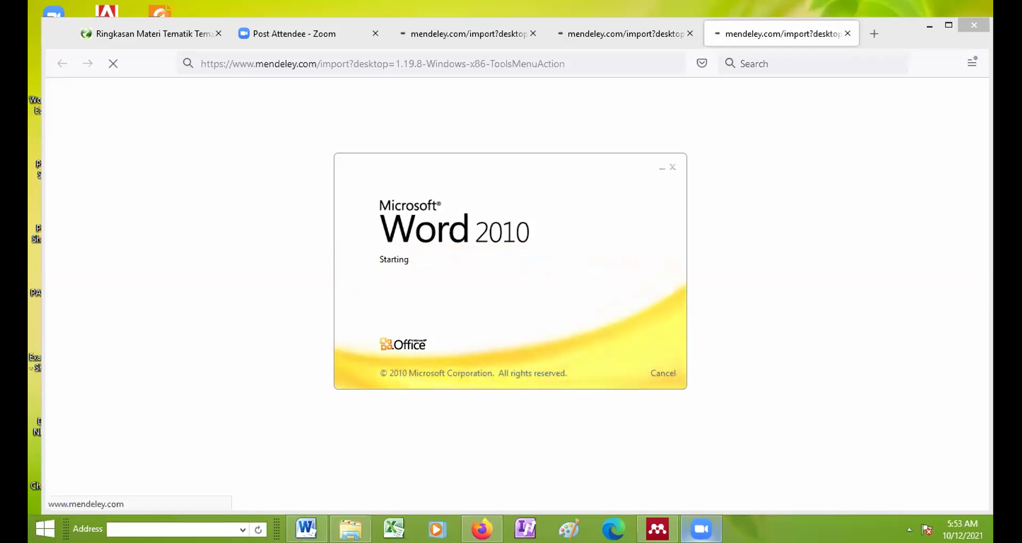
# Switch back to the Mendeley Desktop window.
pyautogui.moveTo(701, 528)
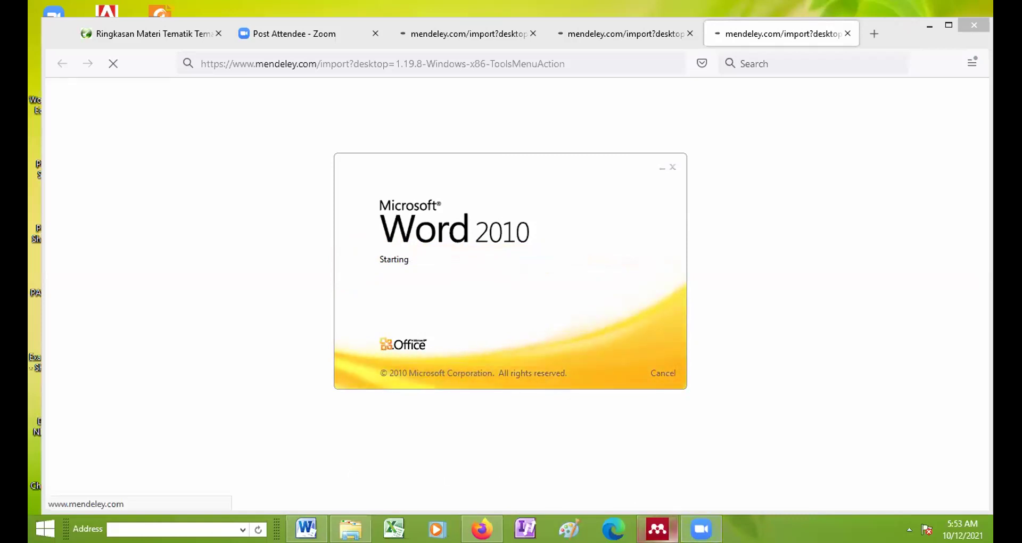
pyautogui.moveTo(658, 528)
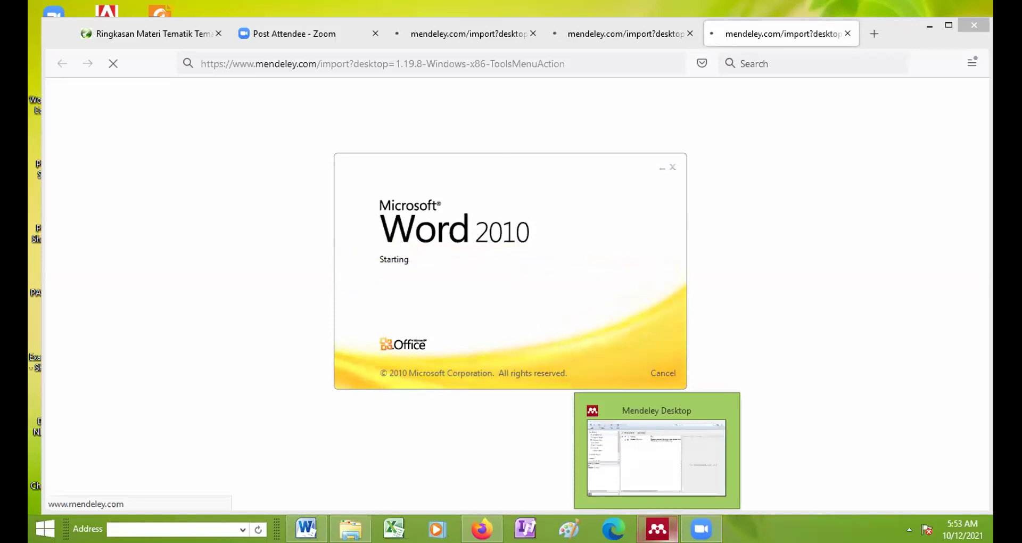
pyautogui.click(663, 458)
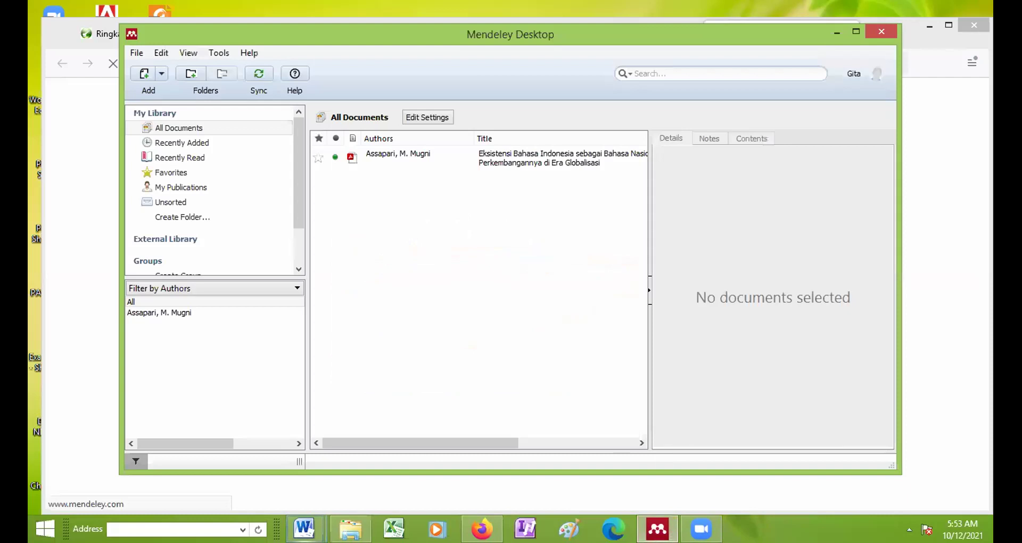
# Switch to the Word 2010 window that is still starting and cancel its startup.
pyautogui.moveTo(305, 529)
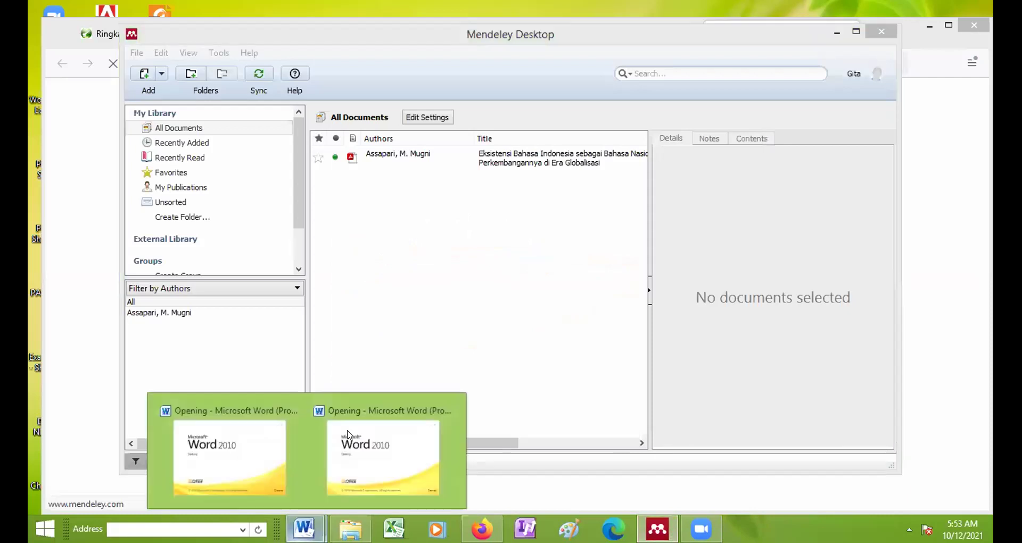
pyautogui.click(435, 416)
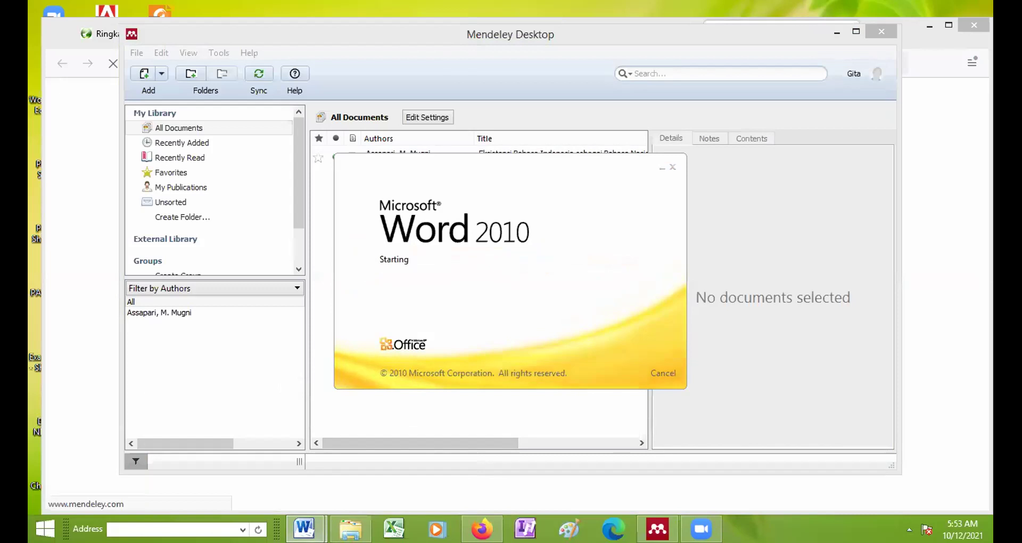
pyautogui.moveTo(304, 528)
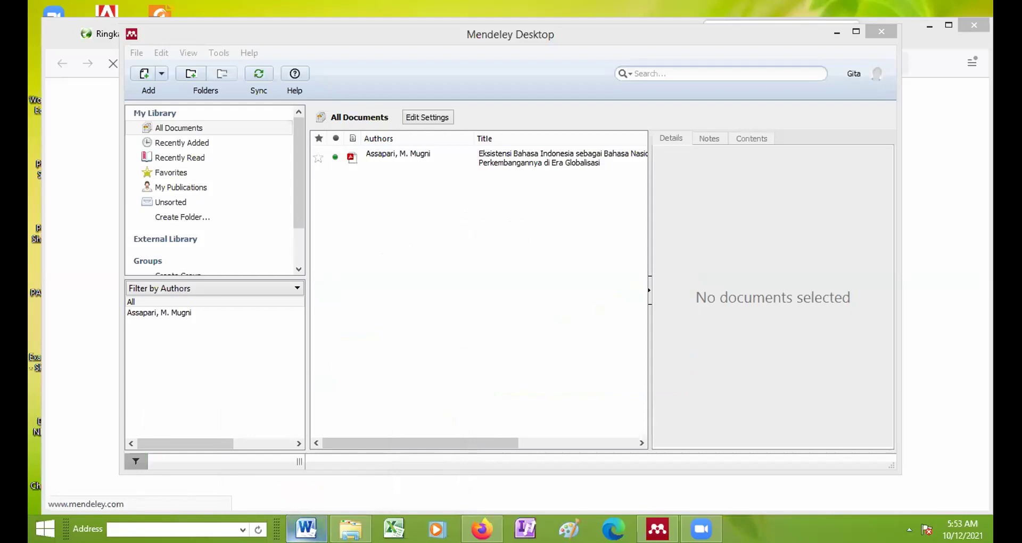
pyautogui.click(306, 528)
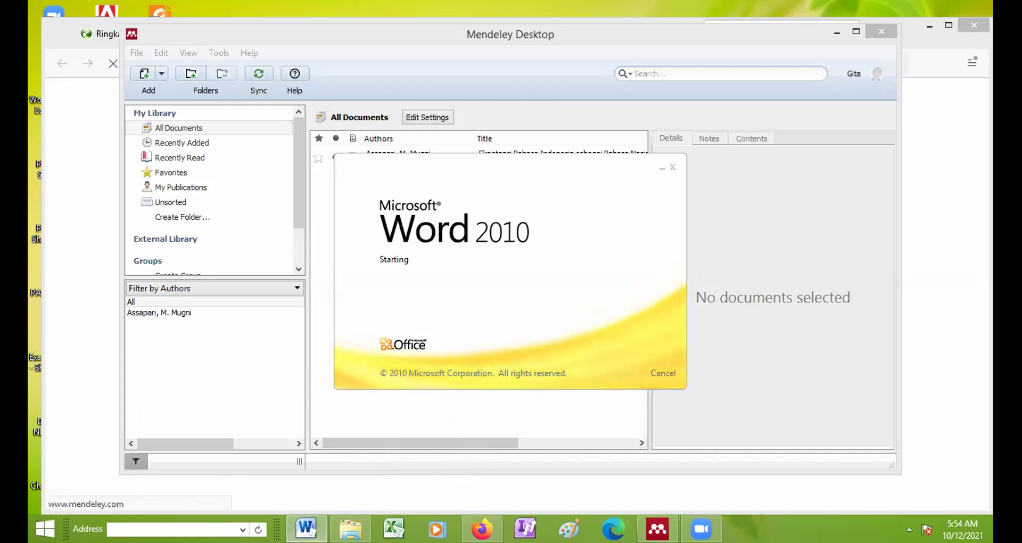
pyautogui.moveTo(312, 467)
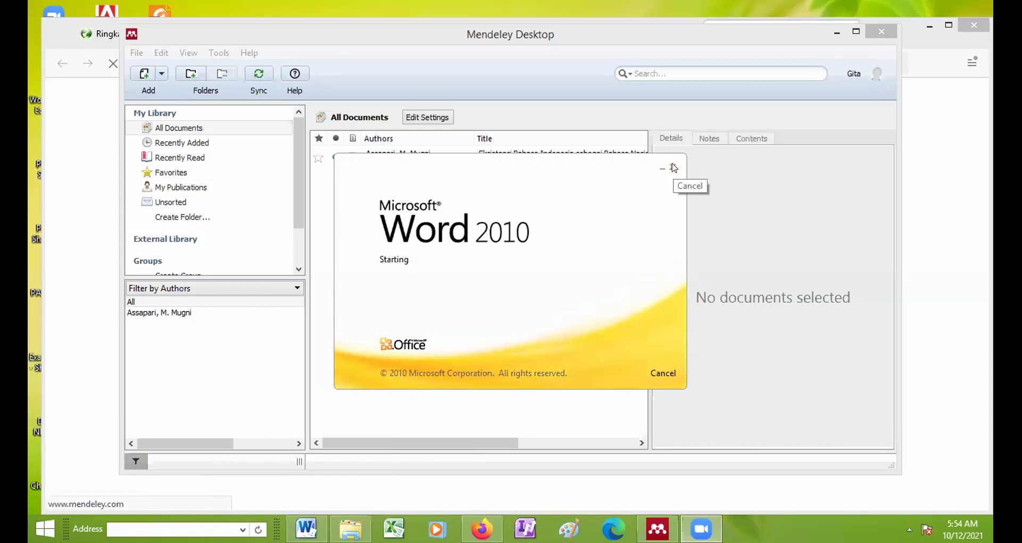
pyautogui.click(673, 168)
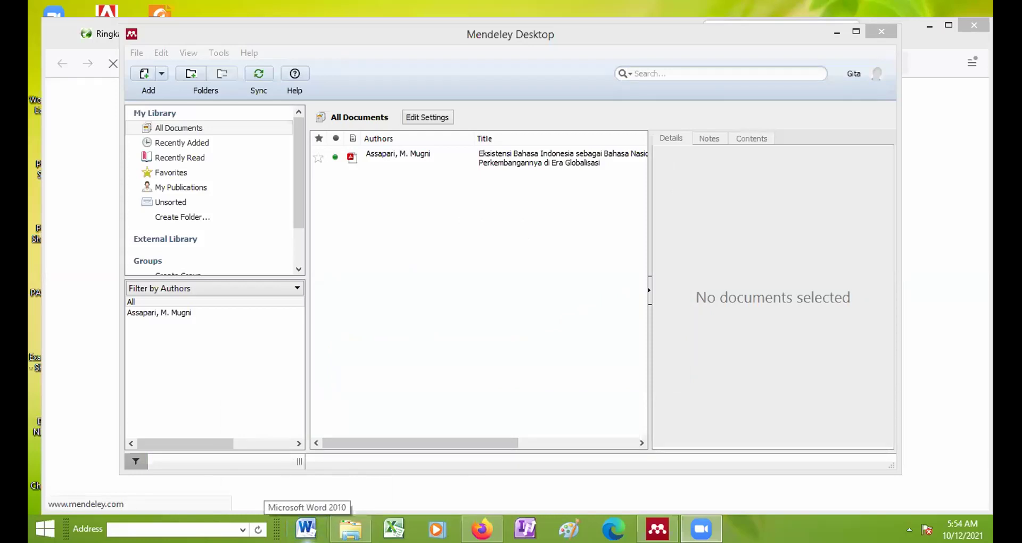
# Stop sharing the screen in the Zoom meeting.
pyautogui.click(607, 218)
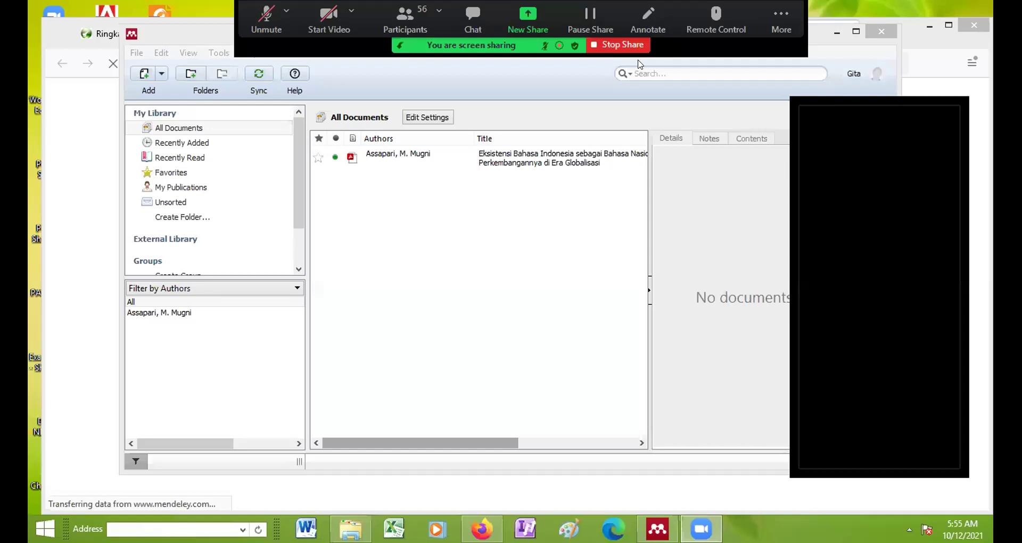
pyautogui.click(633, 46)
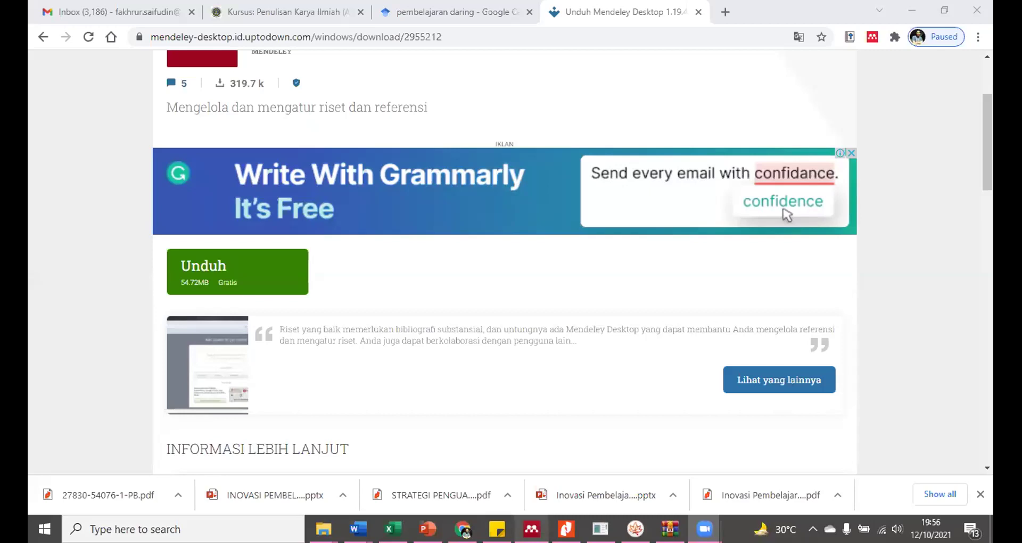
# Switch to Mendeley Desktop and search its online literature catalog for "pembelajaran daring".
pyautogui.click(532, 529)
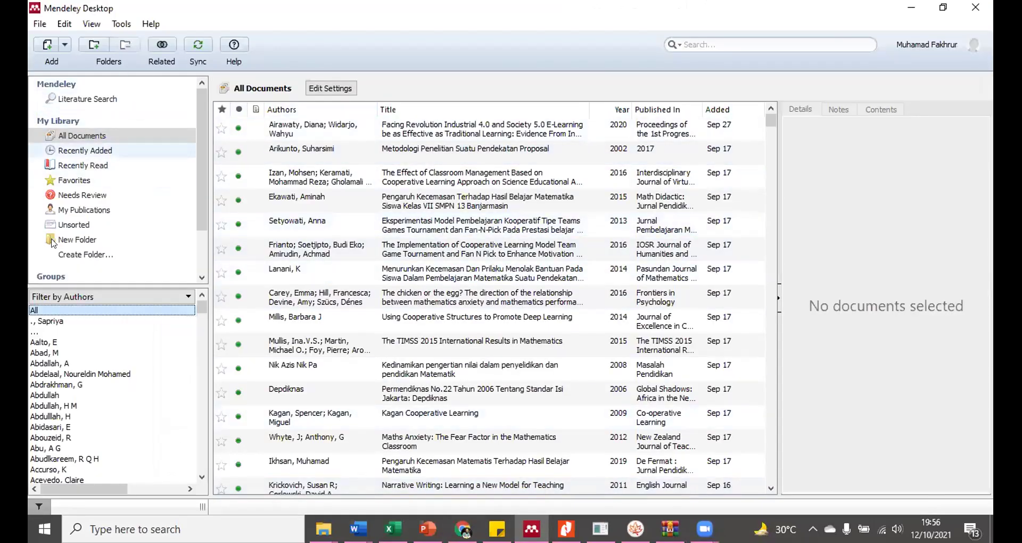
pyautogui.click(74, 101)
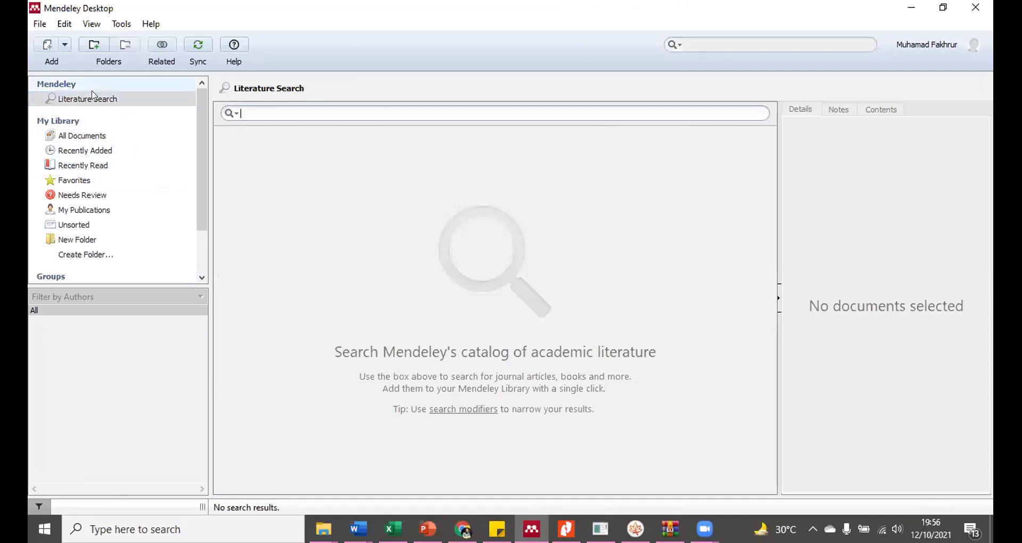
pyautogui.click(110, 97)
pyautogui.click(260, 113)
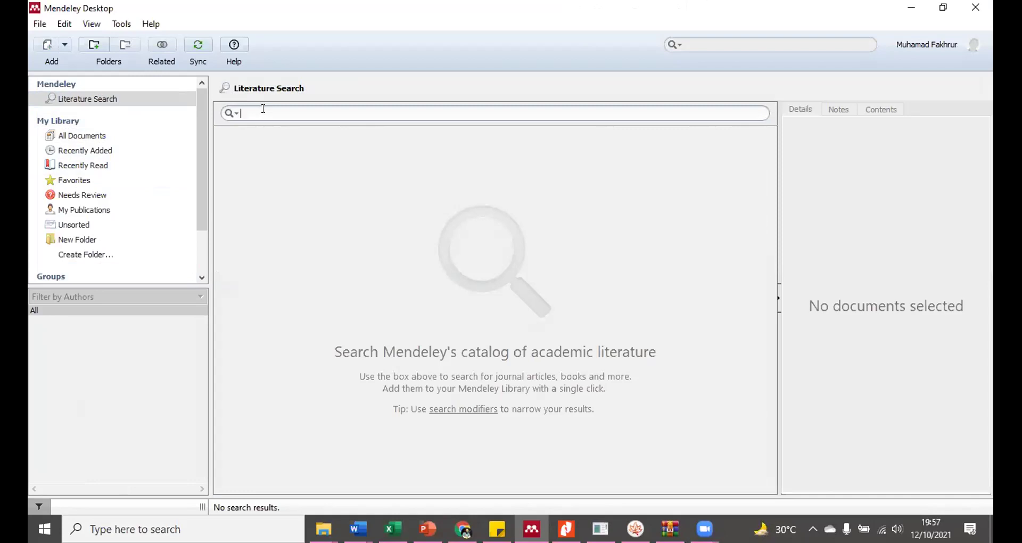
pyautogui.click(263, 109)
pyautogui.click(124, 107)
pyautogui.write('pembelajaran daring')
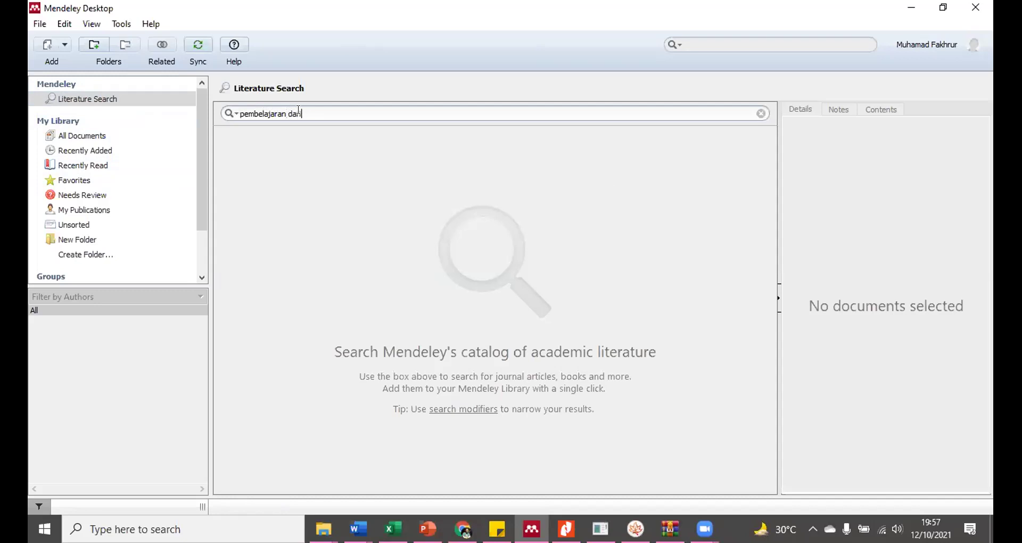
pyautogui.press('Return')
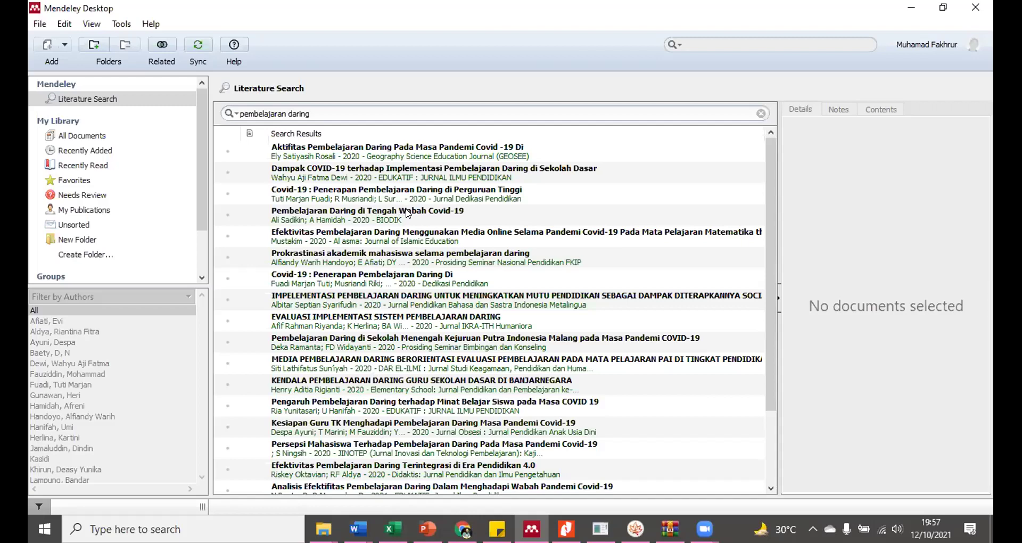
# Save the reference "Pembelajaran Daring di Tengah Wabah Covid-19" to the library and complete its details with a DOI lookup.
pyautogui.click(339, 214)
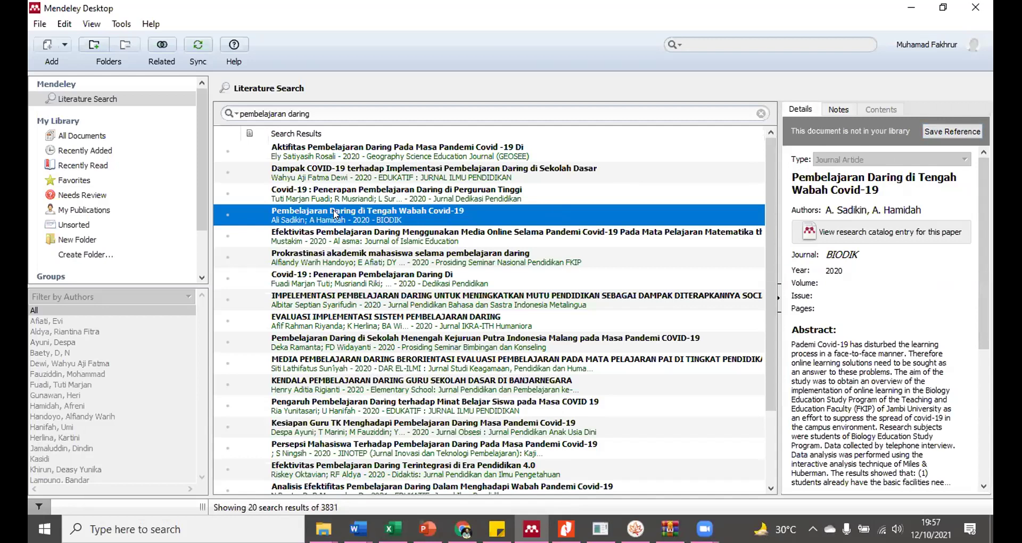
pyautogui.click(952, 131)
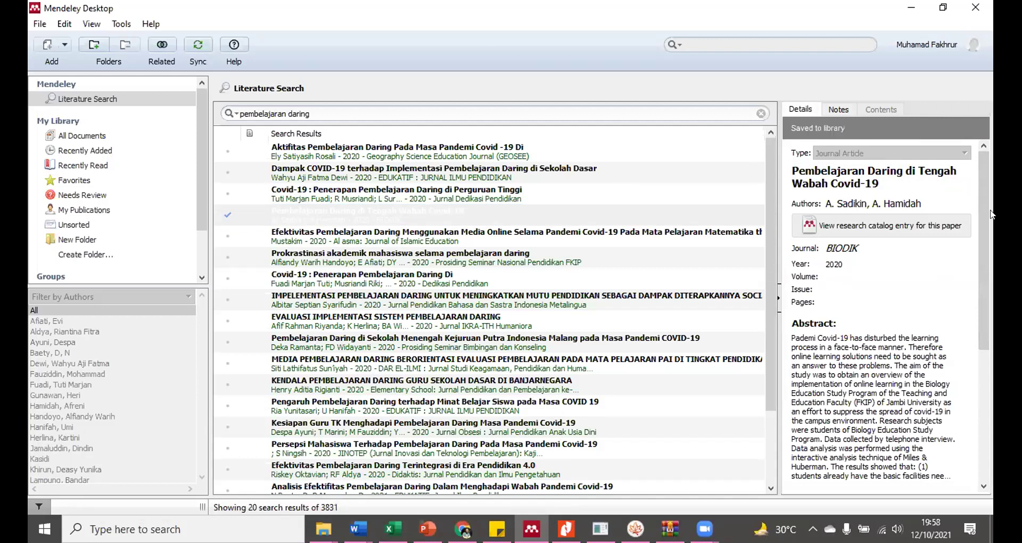
pyautogui.scroll(-5, 982, 213)
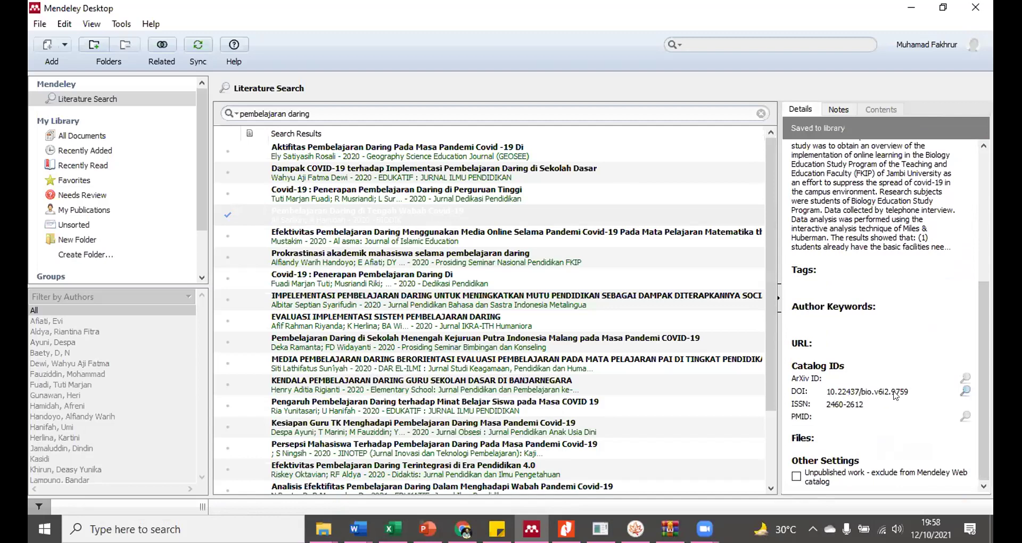
pyautogui.click(966, 392)
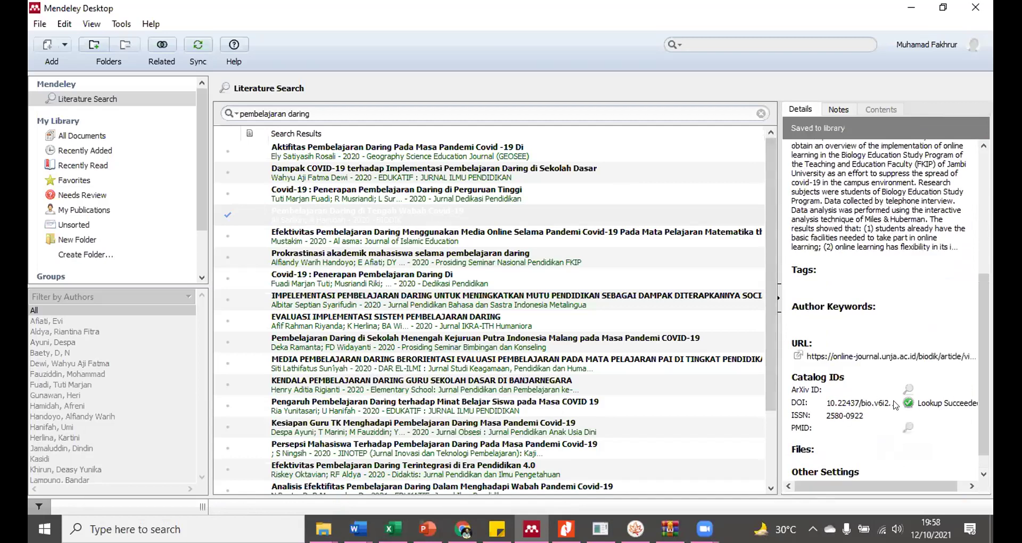
pyautogui.click(965, 401)
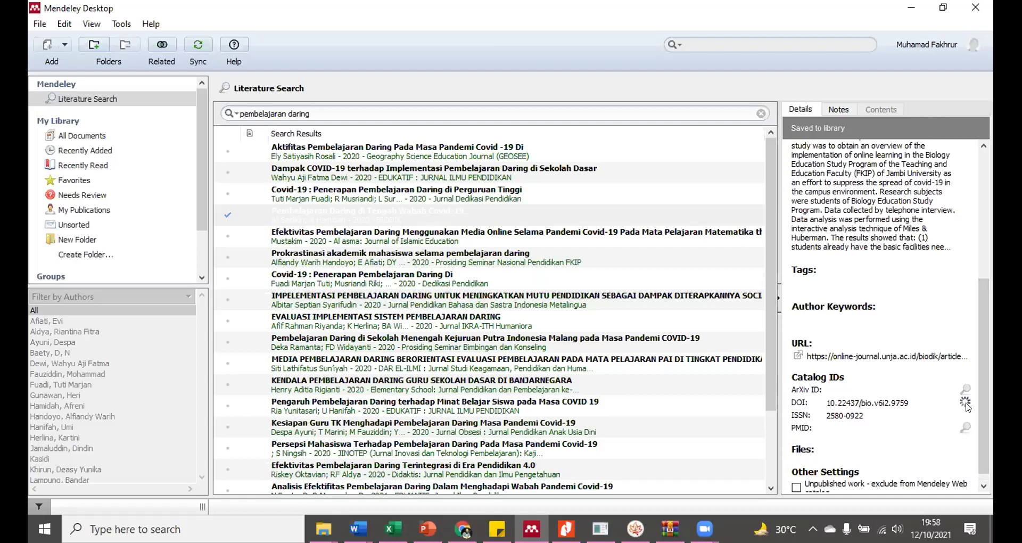
pyautogui.scroll(8, 981, 379)
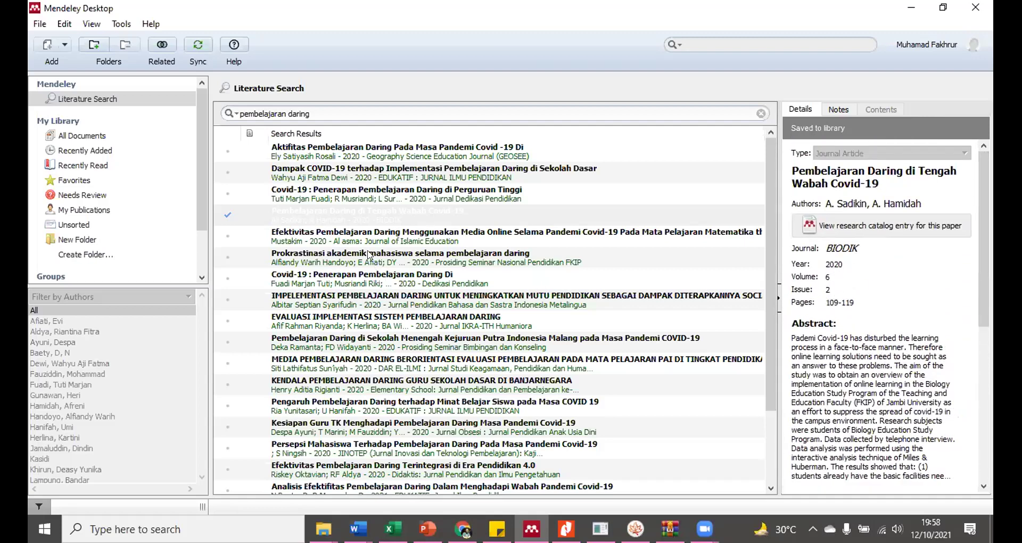
# Save the reference "Prokrastinasi akademik mahasiswa selama pembelajaran daring" to the library and check its catalog IDs.
pyautogui.click(364, 259)
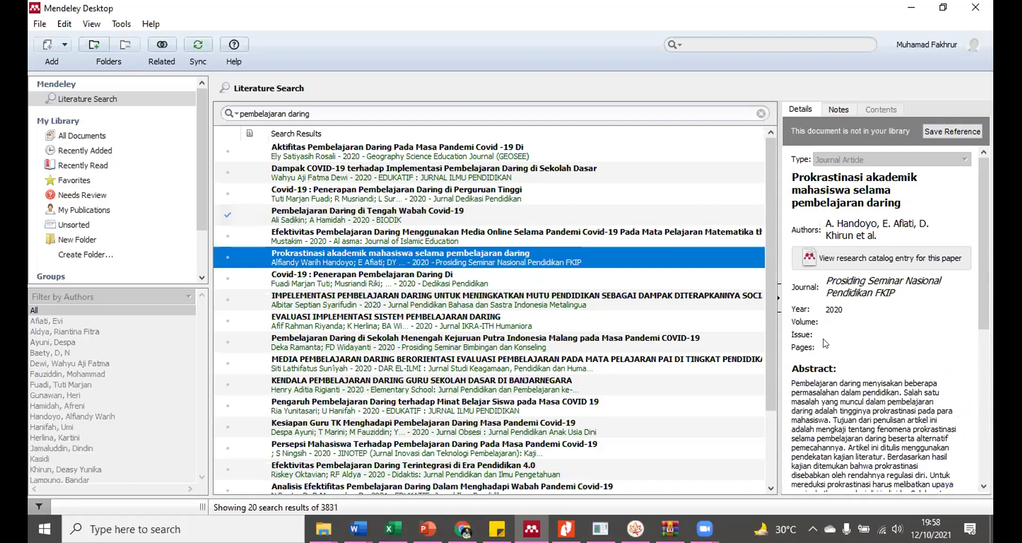
pyautogui.click(935, 133)
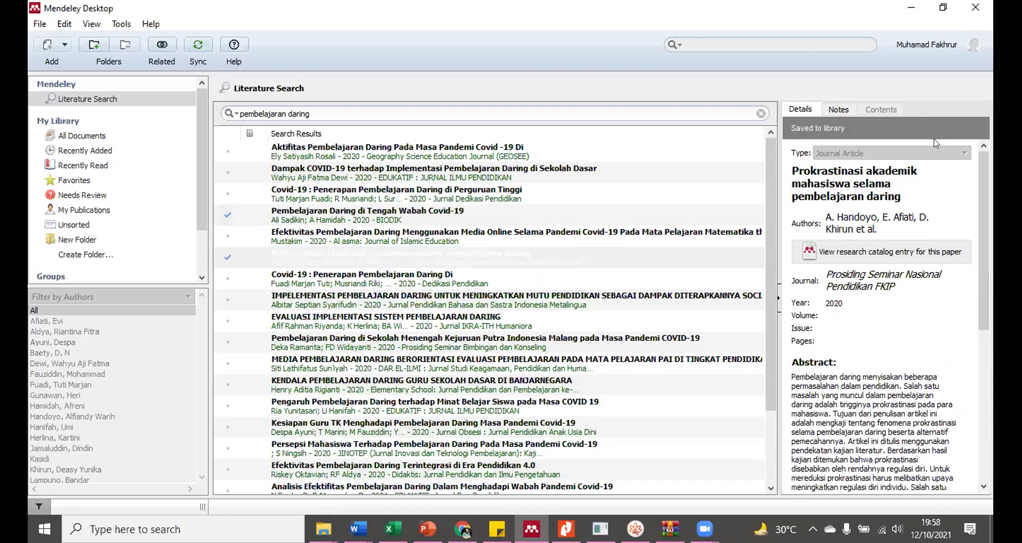
pyautogui.moveTo(980, 181); pyautogui.dragTo(986, 371)
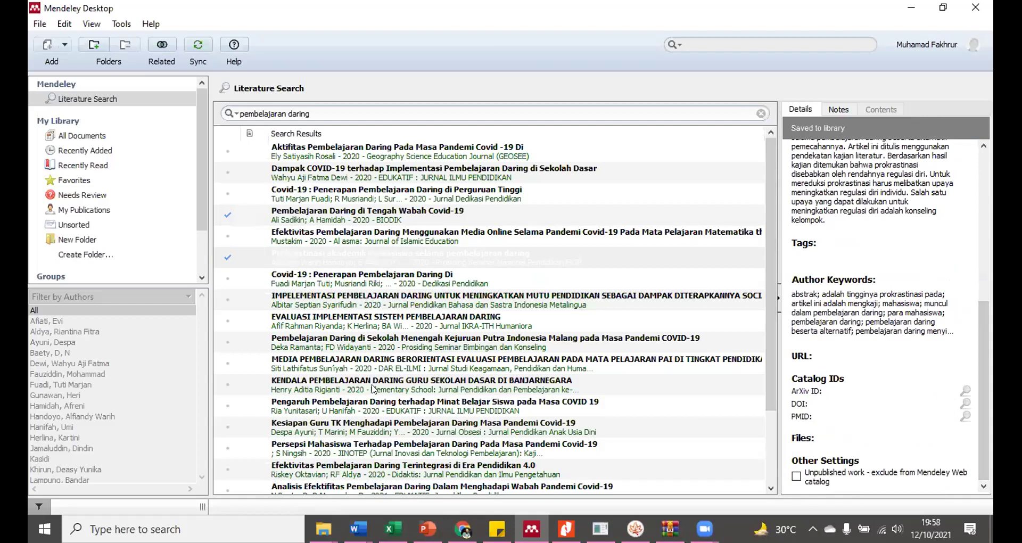
# Check the catalog IDs of further "pembelajaran daring" search results for a reference that has a DOI.
pyautogui.scroll(-2, 347, 317)
pyautogui.click(356, 423)
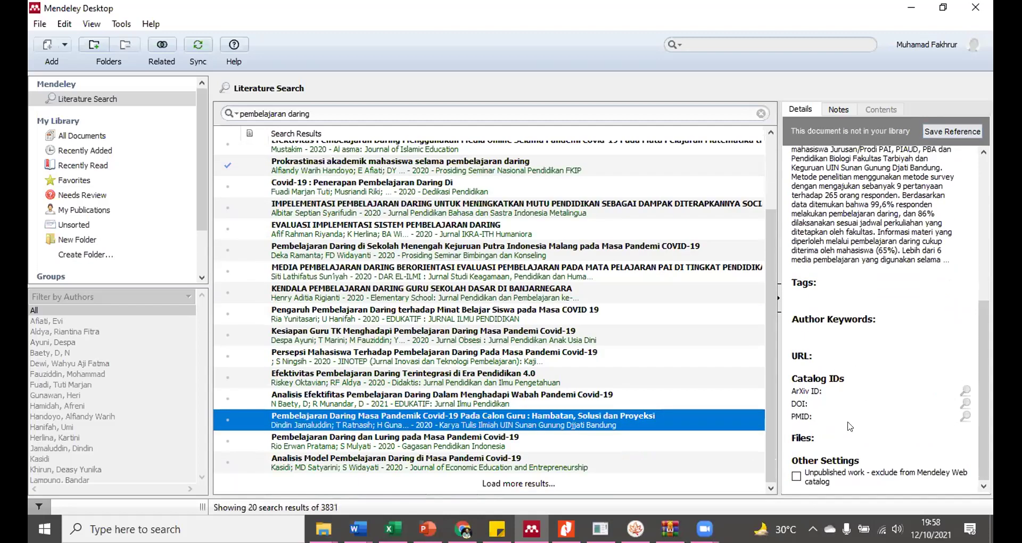
pyautogui.click(461, 396)
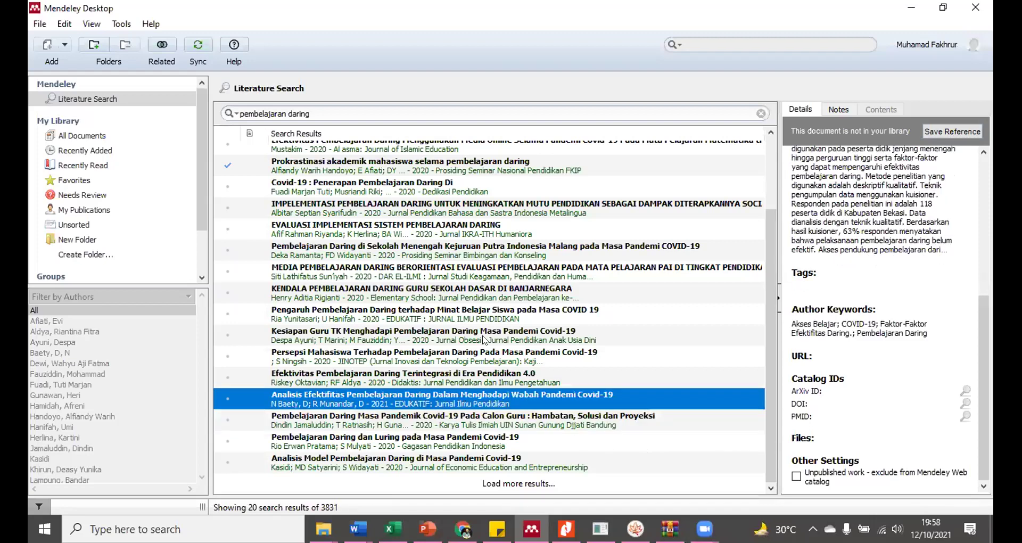
pyautogui.click(485, 339)
pyautogui.click(482, 425)
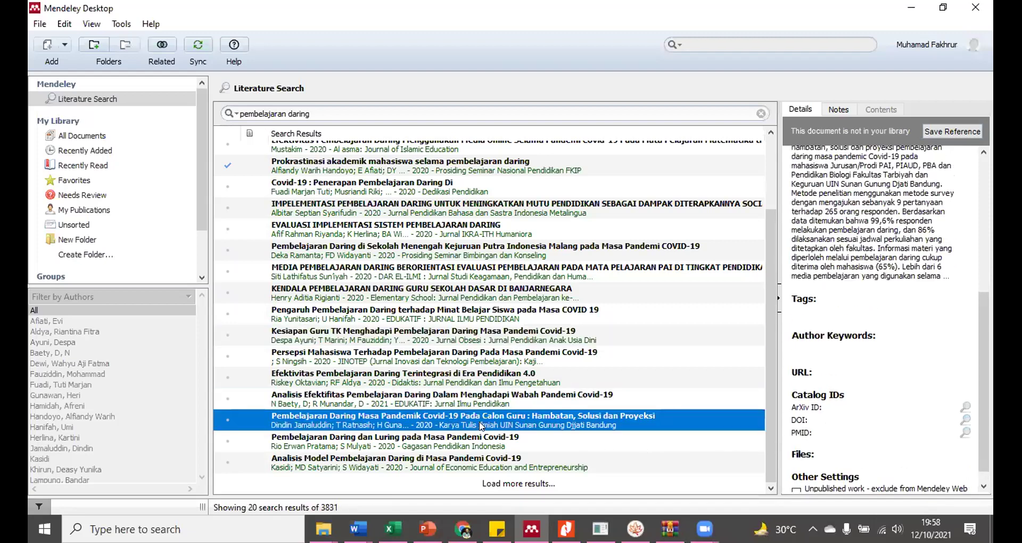
# Complete the details of the reference "Kesiapan Guru TK Menghadapi Pembelajaran Daring Masa Pandemi Covid-19" with a DOI lookup.
pyautogui.click(472, 336)
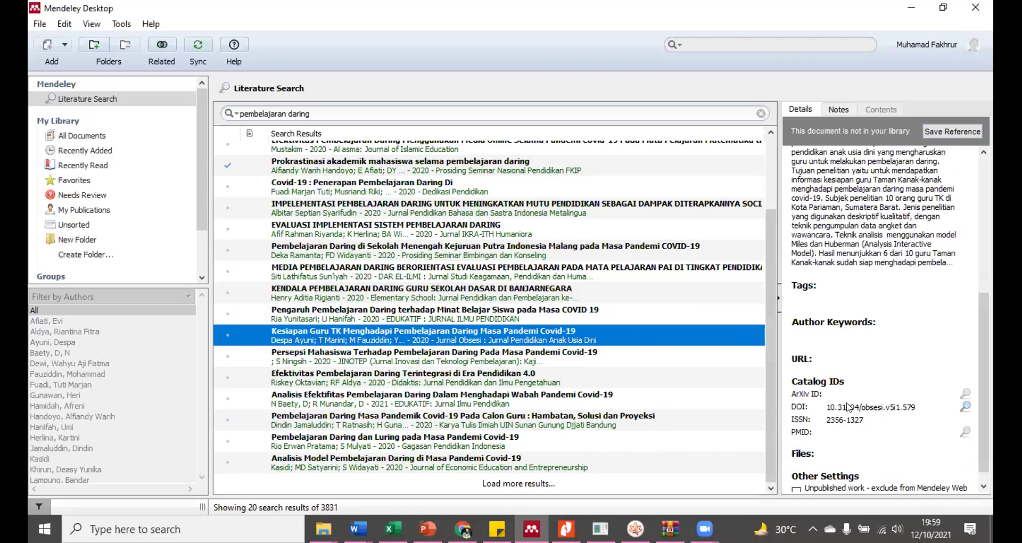
pyautogui.scroll(5, 914, 406)
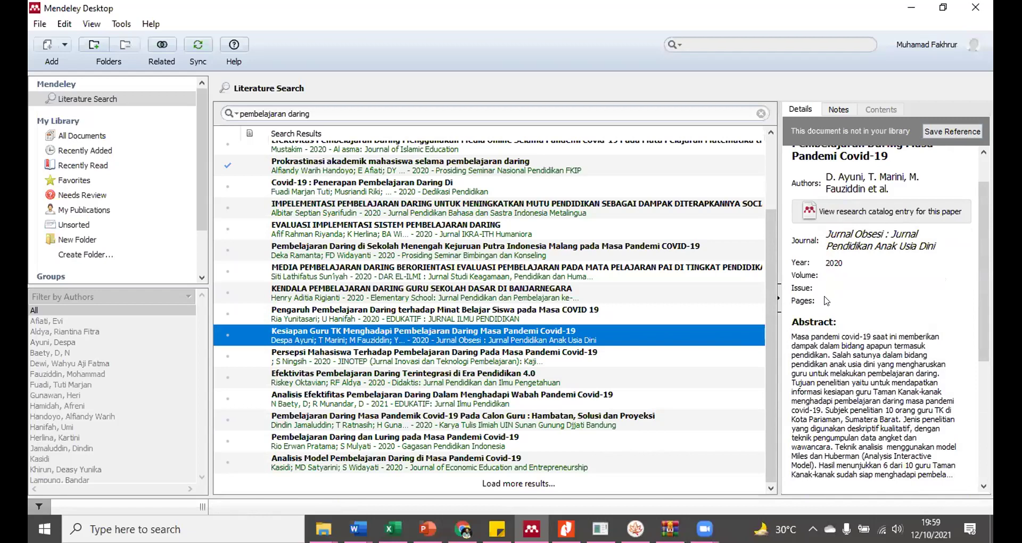
pyautogui.scroll(-5, 850, 333)
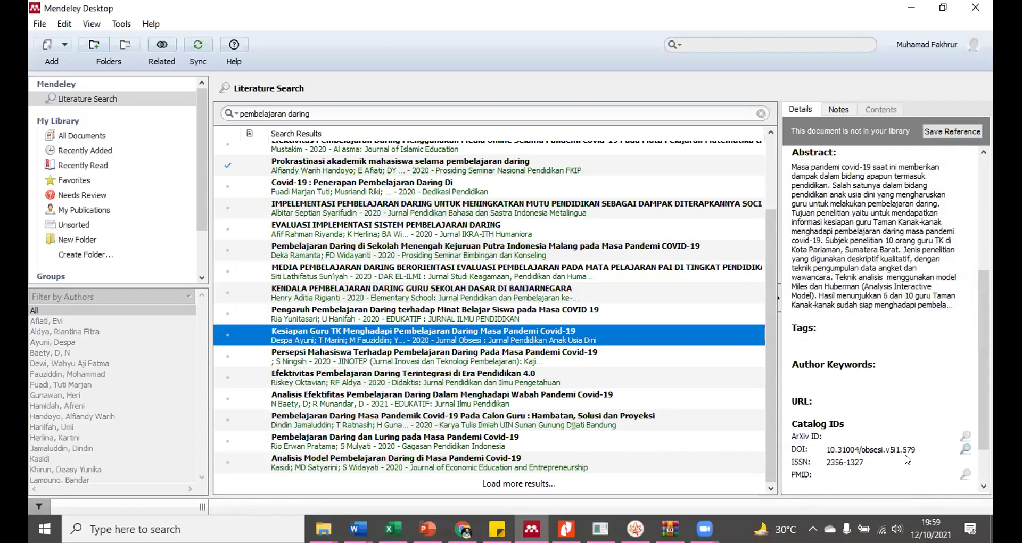
pyautogui.scroll(4, 907, 352)
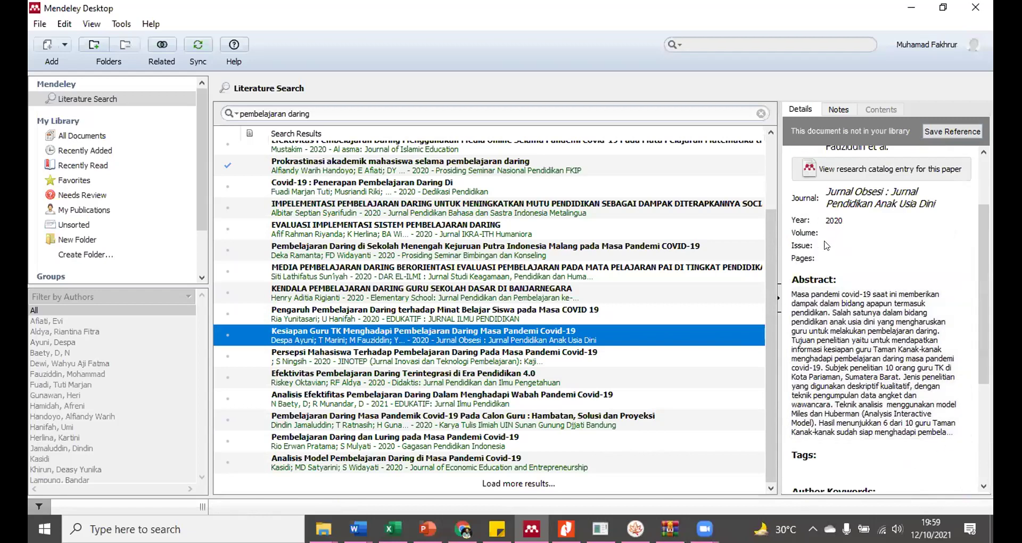
pyautogui.scroll(-4, 926, 419)
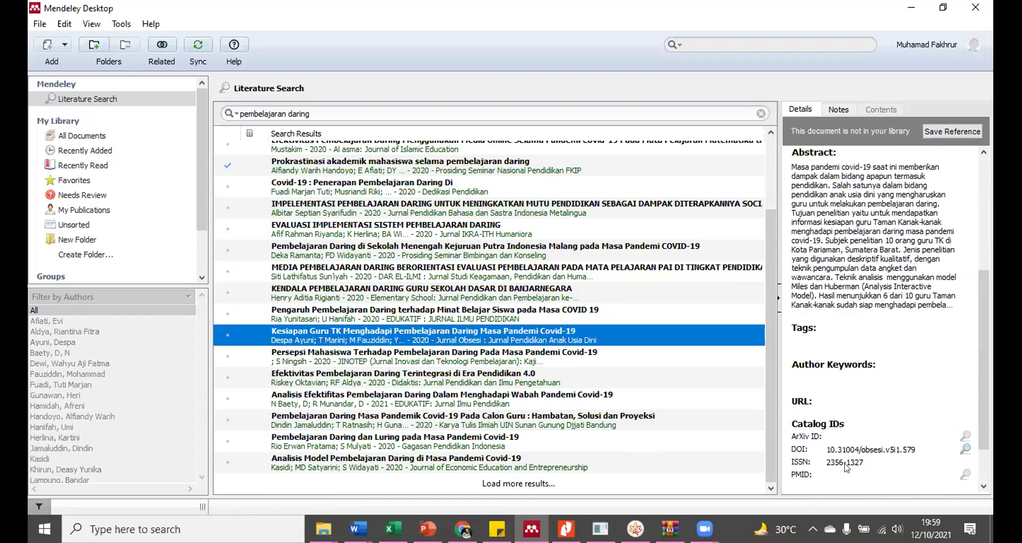
pyautogui.click(965, 449)
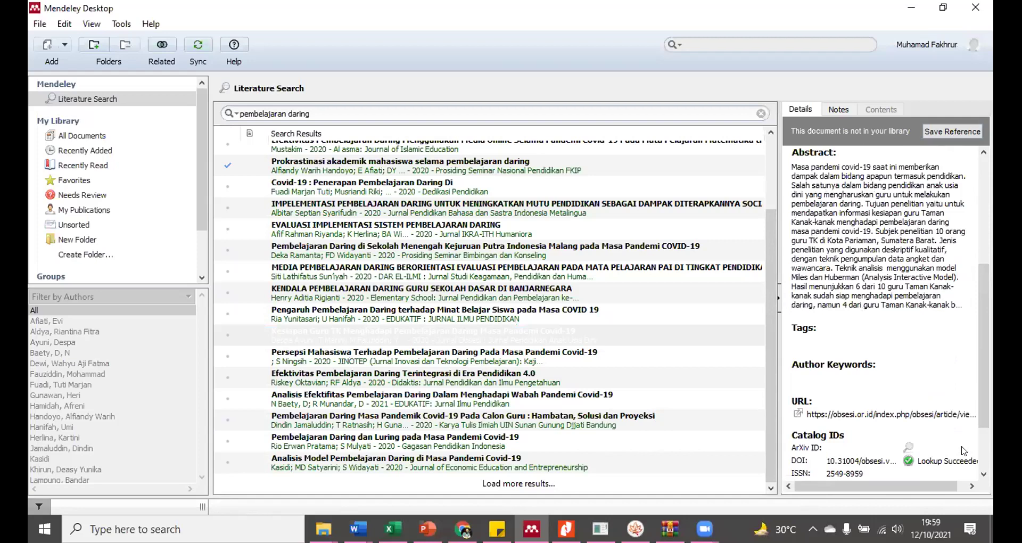
pyautogui.scroll(-3, 858, 404)
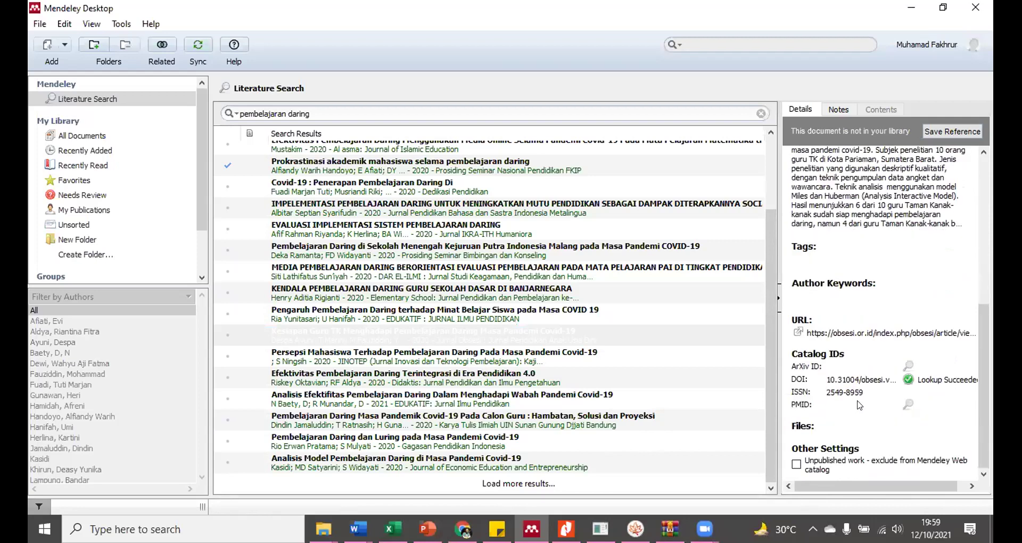
pyautogui.scroll(5, 858, 314)
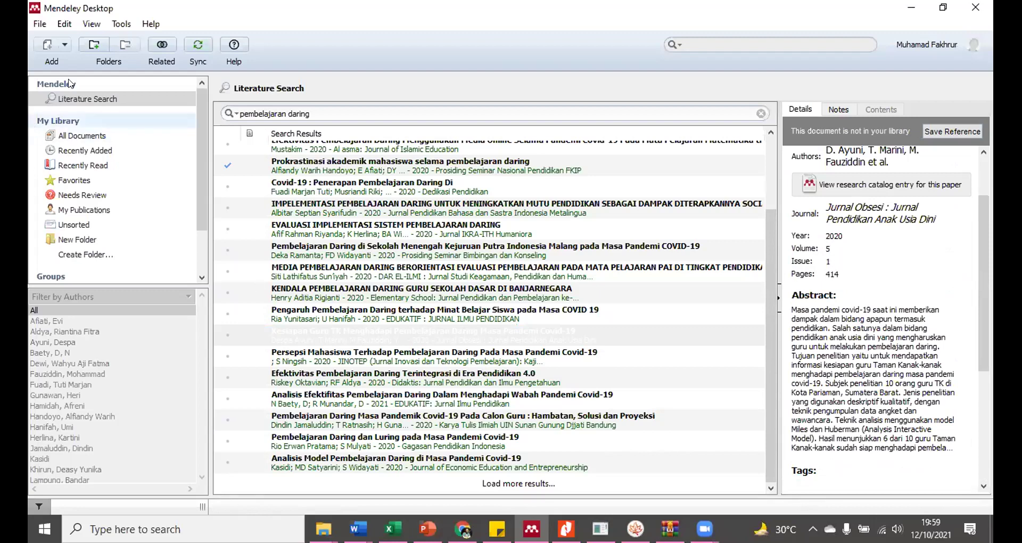
# Open the Mendeley Web Importer installation page, check its Edge add-on page, and close the browser.
pyautogui.click(120, 22)
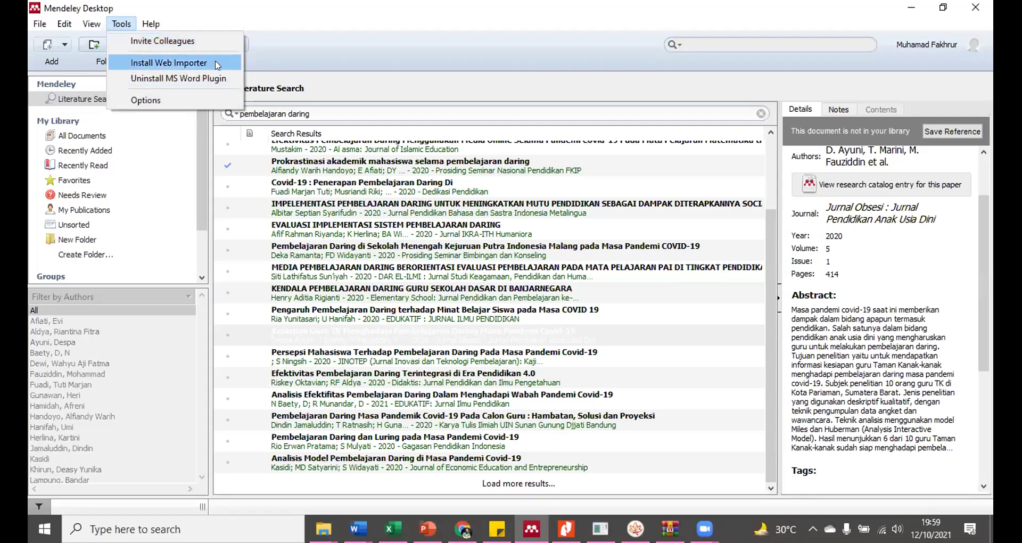
pyautogui.click(173, 64)
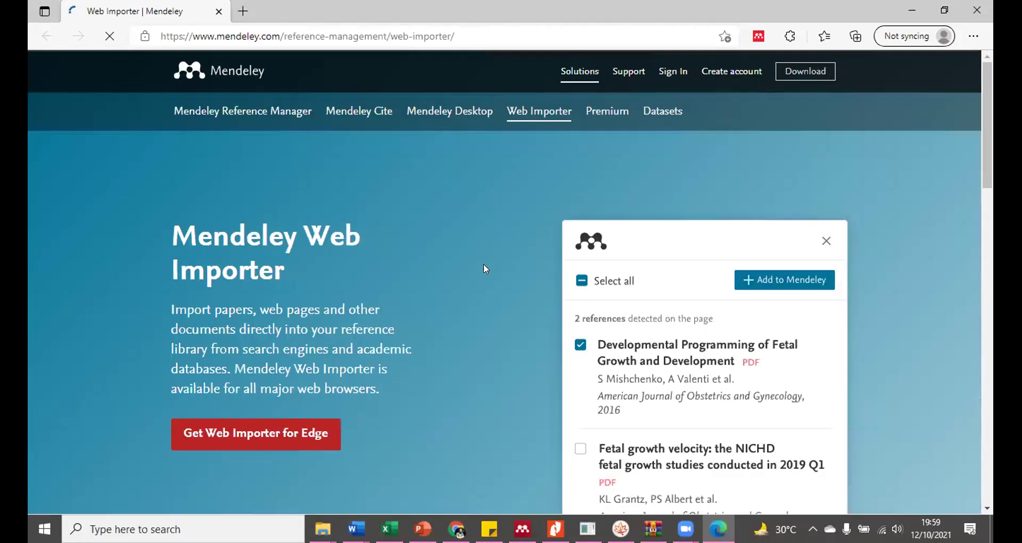
pyautogui.scroll(-1, 415, 351)
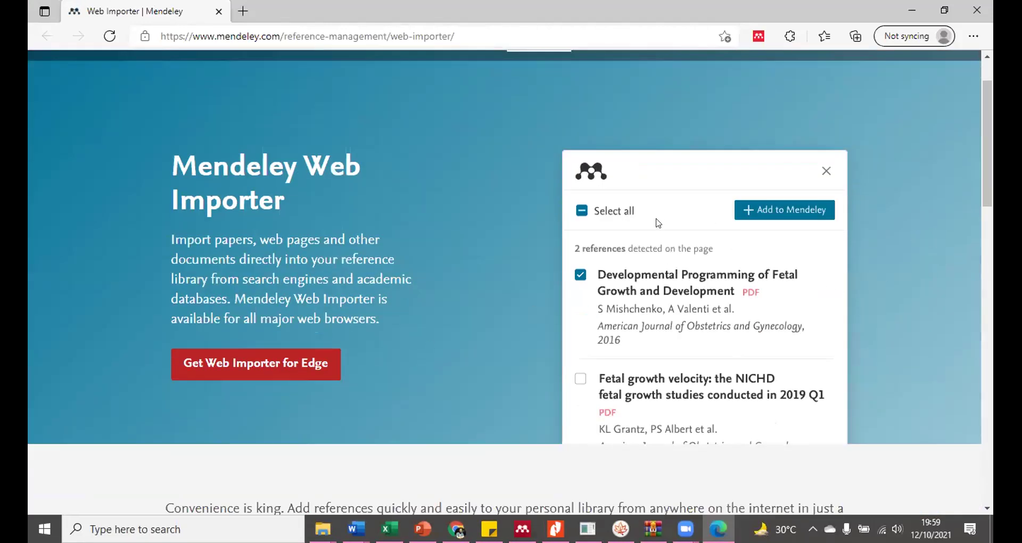
pyautogui.click(280, 371)
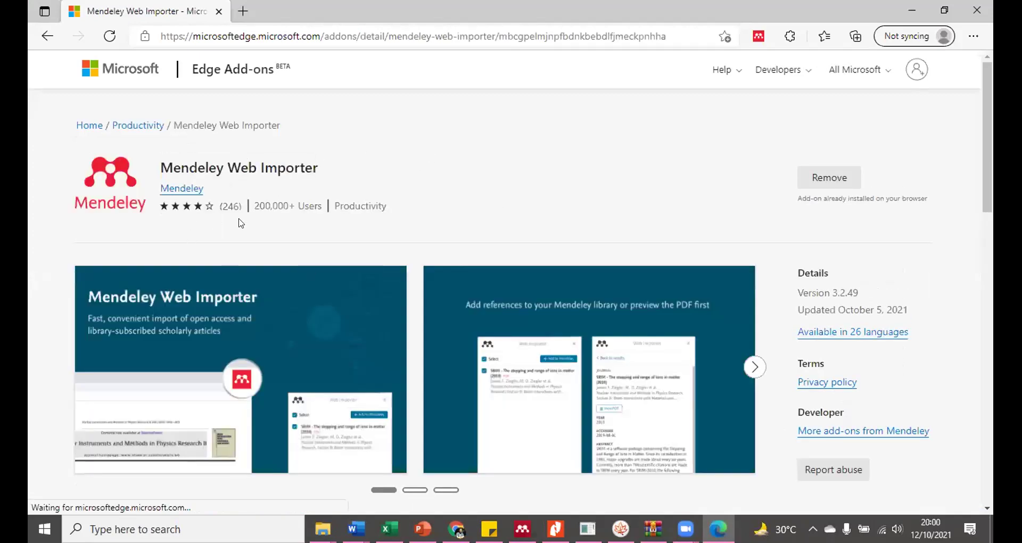
pyautogui.scroll(-4, 553, 113)
pyautogui.scroll(4, 554, 113)
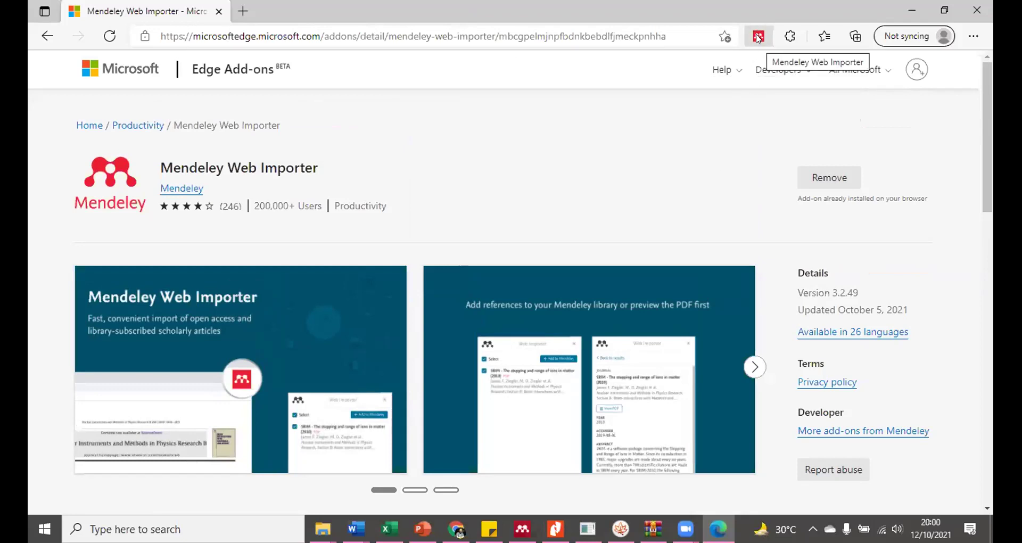
pyautogui.click(976, 11)
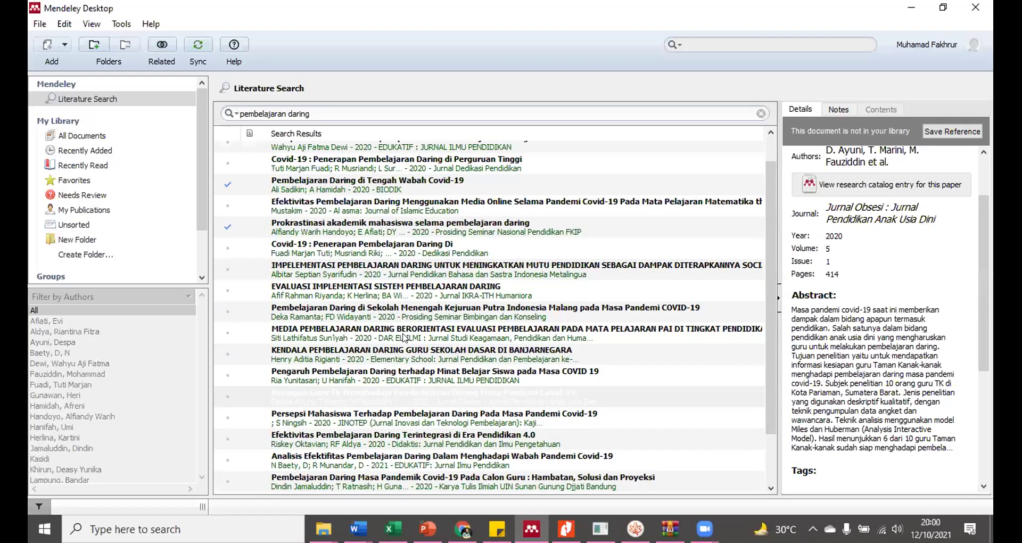
# Check in Mendeley Desktop whether the MS Word plugin is installed.
pyautogui.scroll(1, 404, 338)
pyautogui.click(120, 24)
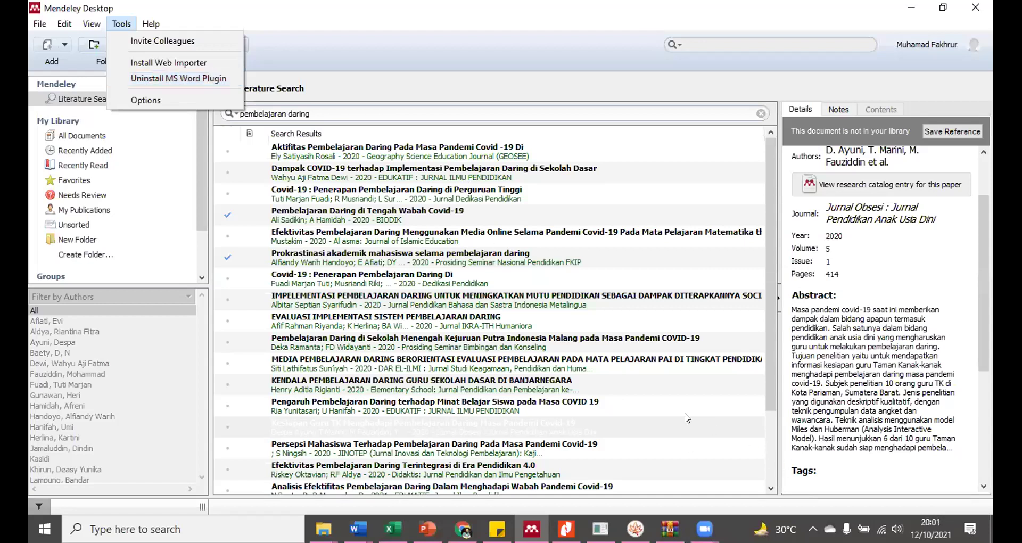
pyautogui.click(651, 261)
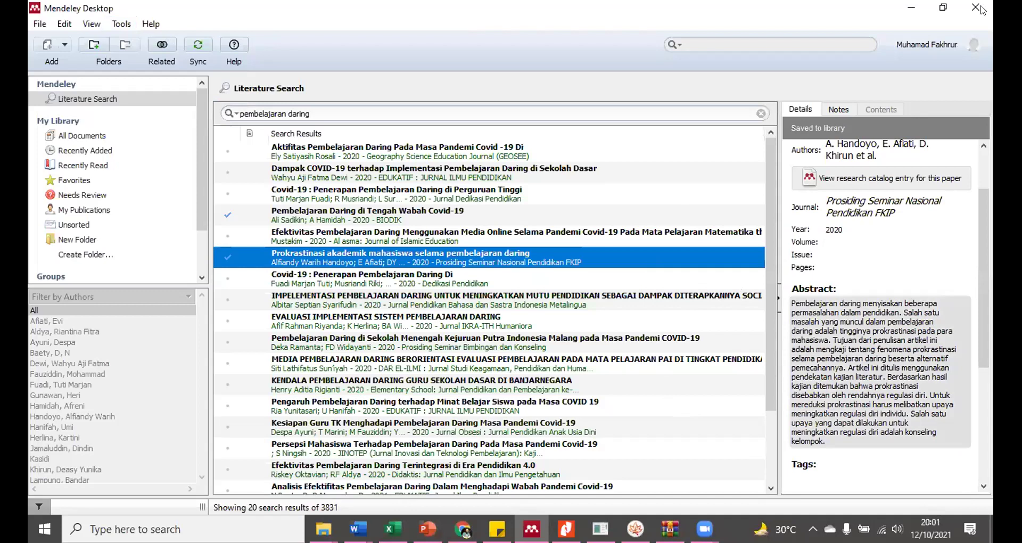
# Switch to Word, create a new blank document, and display the Mendeley citation commands.
pyautogui.click(911, 8)
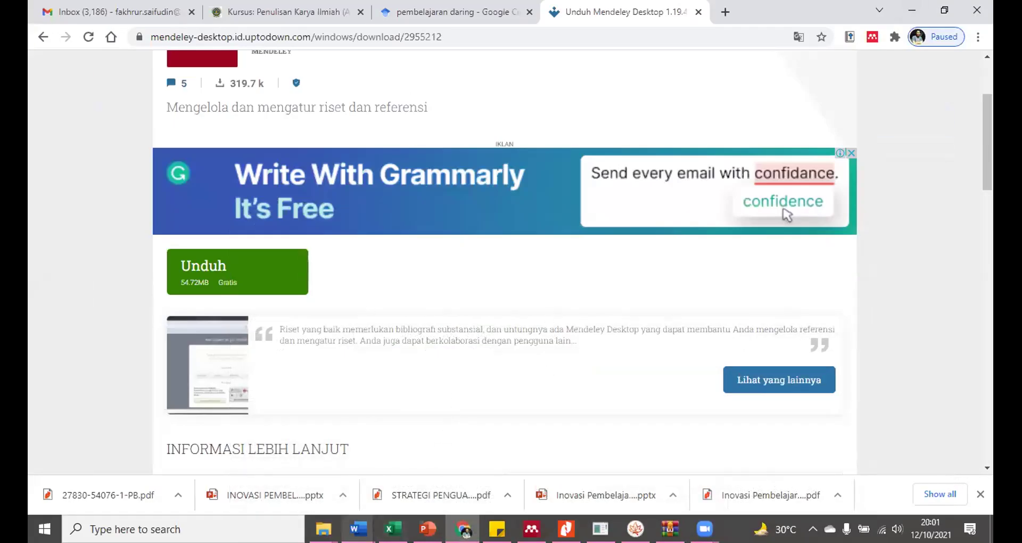
pyautogui.moveTo(358, 529)
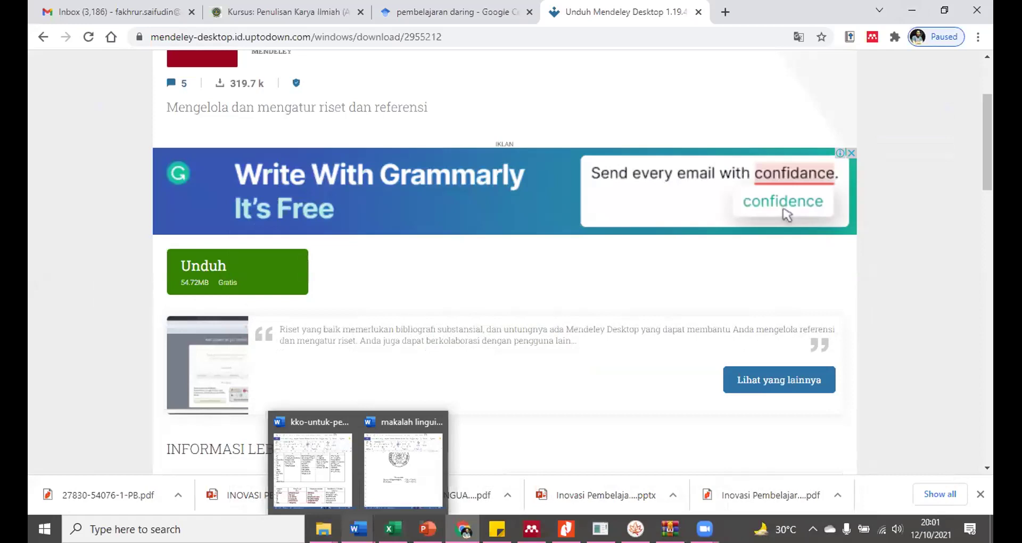
pyautogui.click(408, 436)
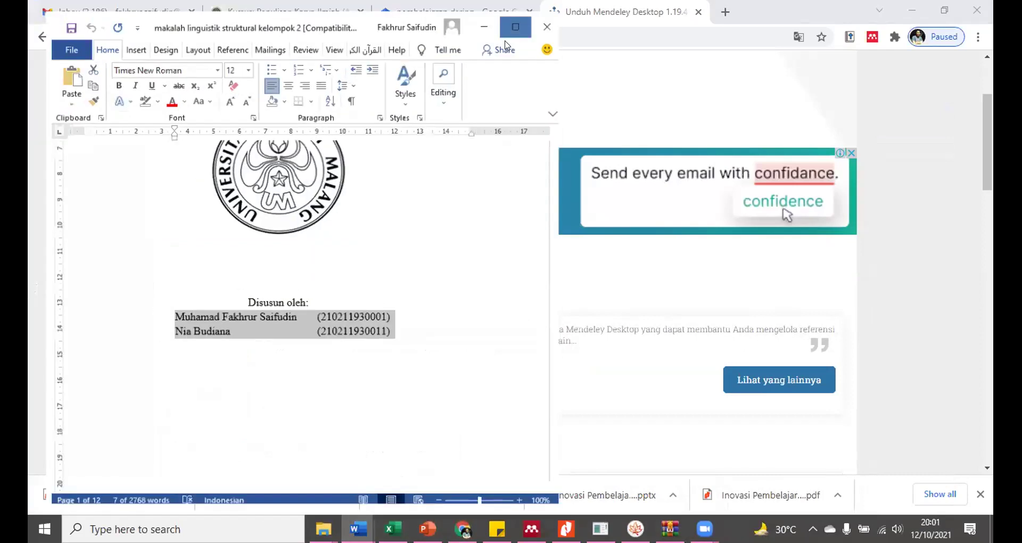
pyautogui.click(514, 26)
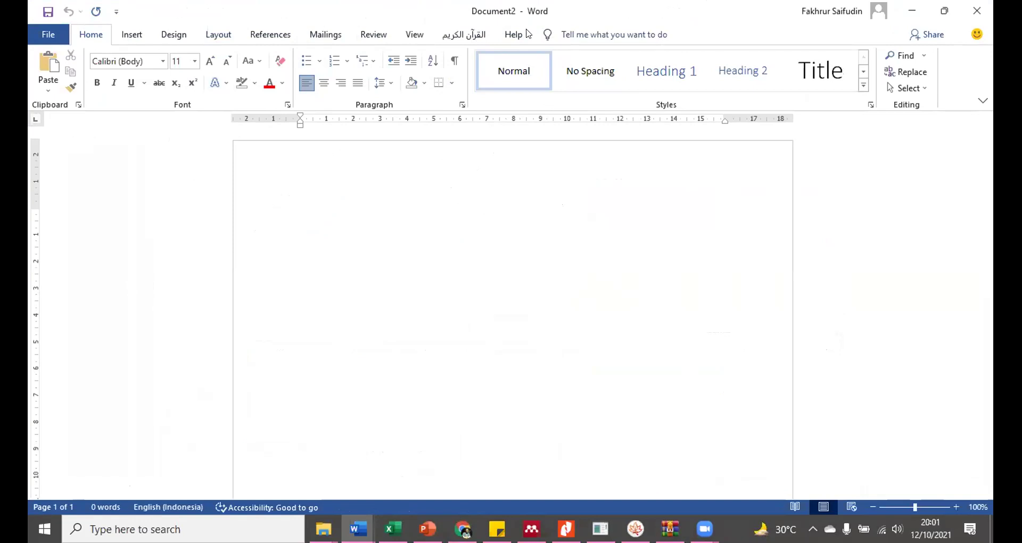
pyautogui.click(282, 37)
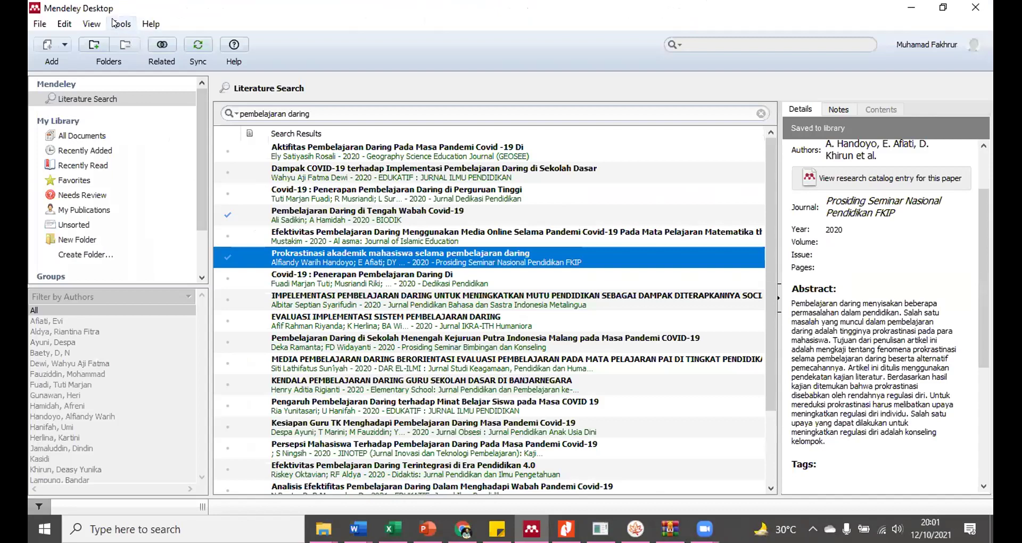
# Recheck the MS Word plugin entry in Mendeley Desktop and return to the blank Word document.
pyautogui.click(115, 23)
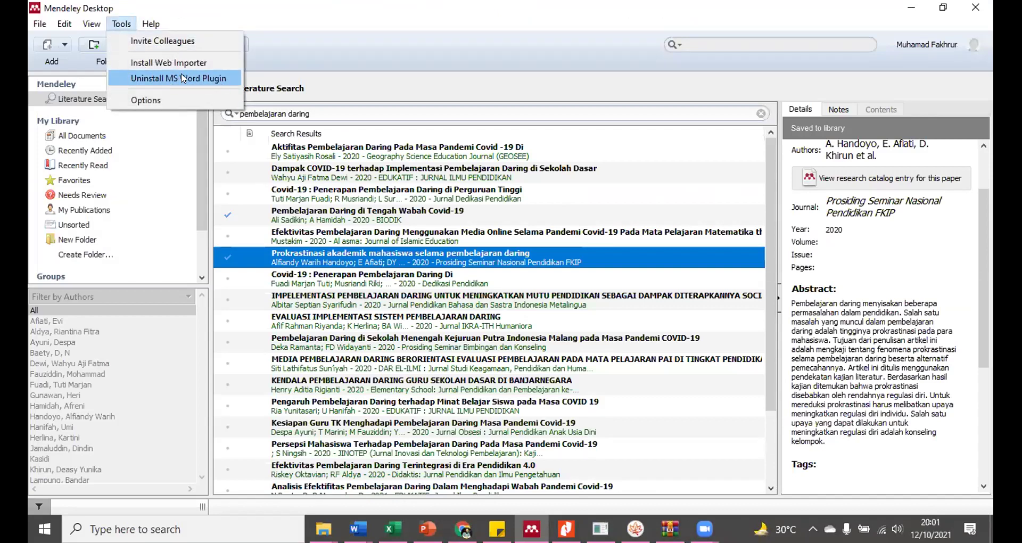
pyautogui.click(664, 166)
pyautogui.click(908, 8)
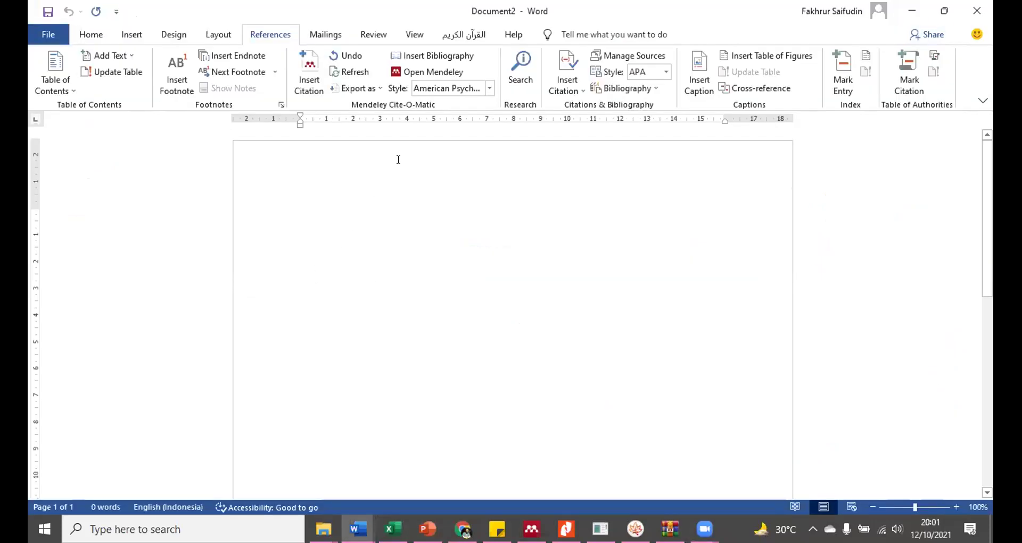
# Review the citation styles that the Mendeley plugin offers in Word, keeping American Psychological Association 7th edition.
pyautogui.click(489, 89)
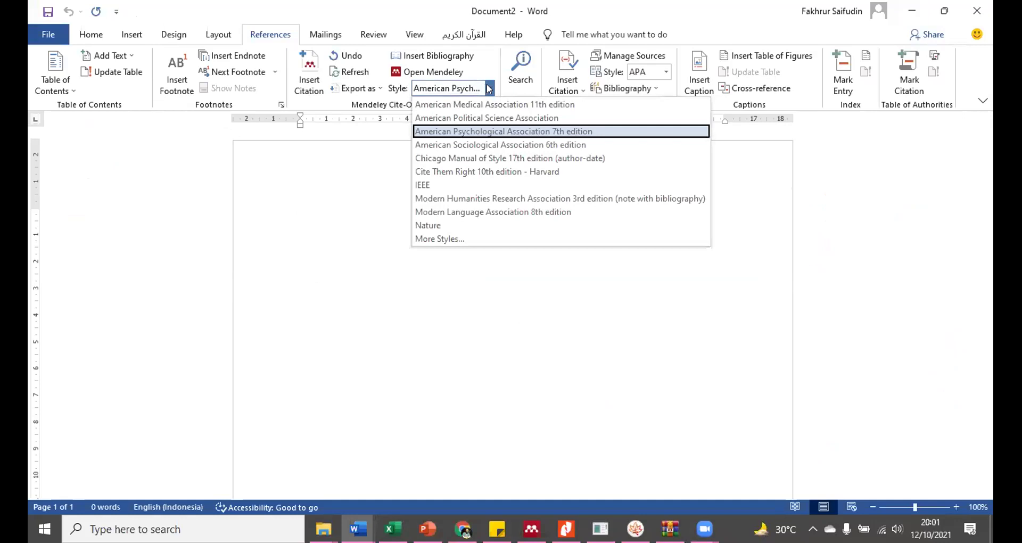
pyautogui.click(489, 88)
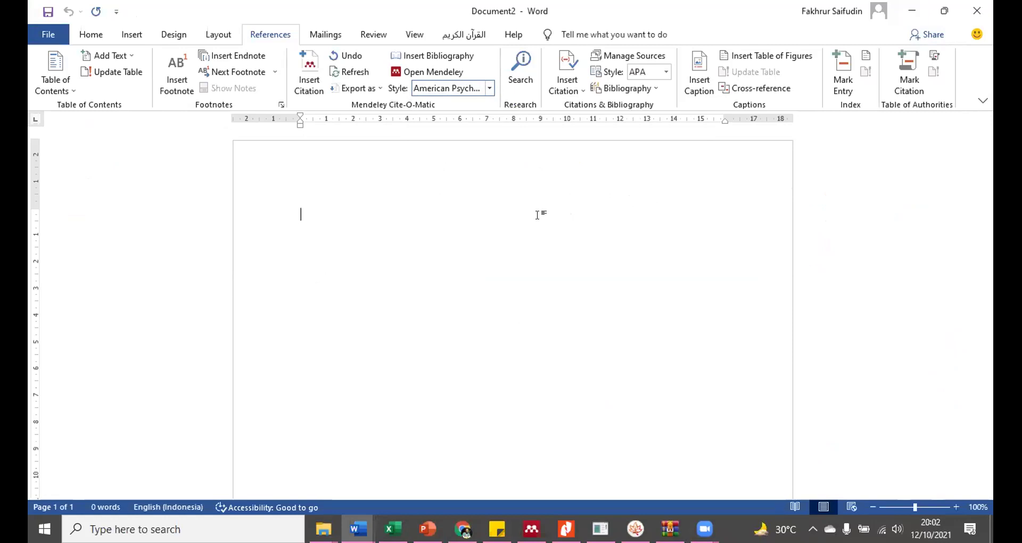
pyautogui.click(488, 88)
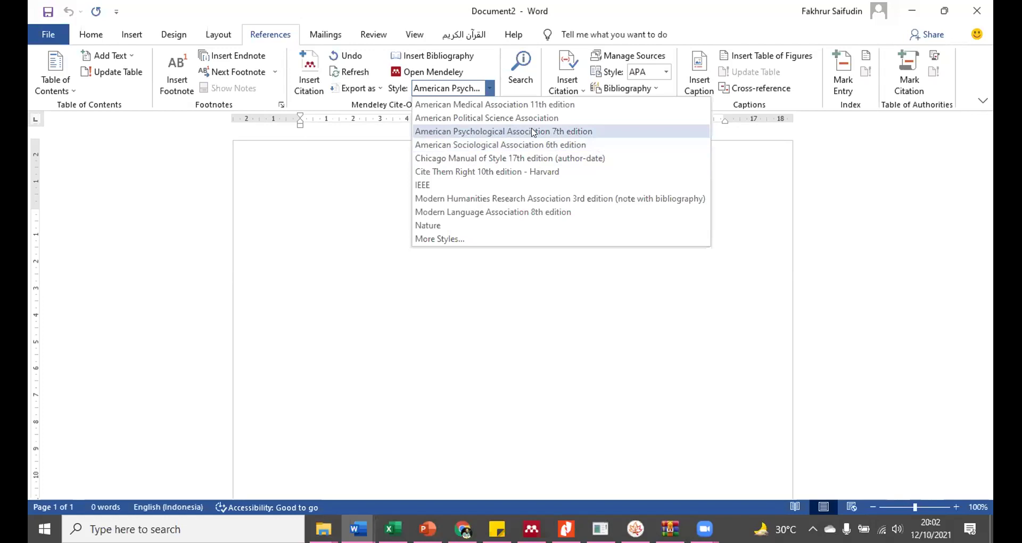
pyautogui.click(803, 383)
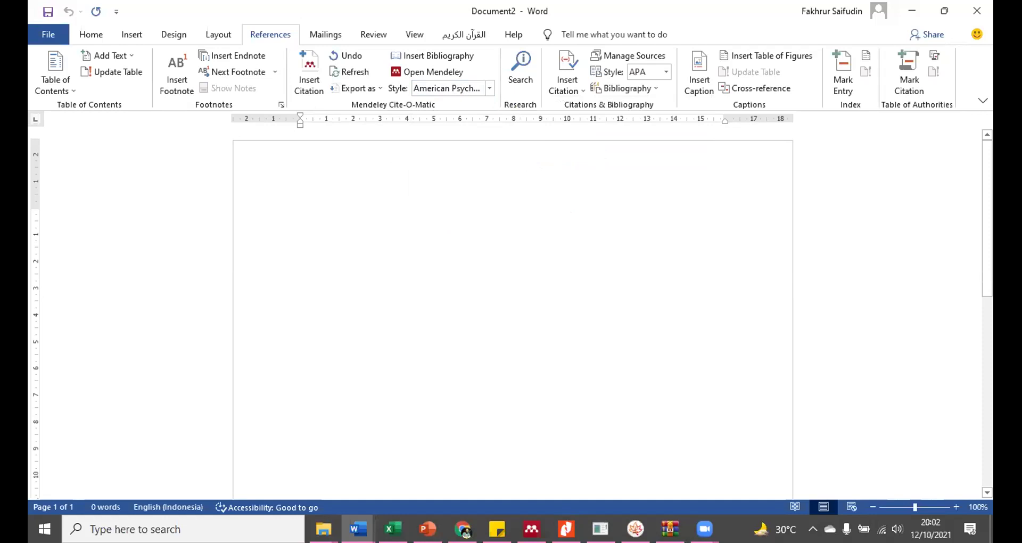
# Switch to Mendeley Desktop and search its online literature catalog for "penanggulangan stress".
pyautogui.hotkey('alt', 'Tab')
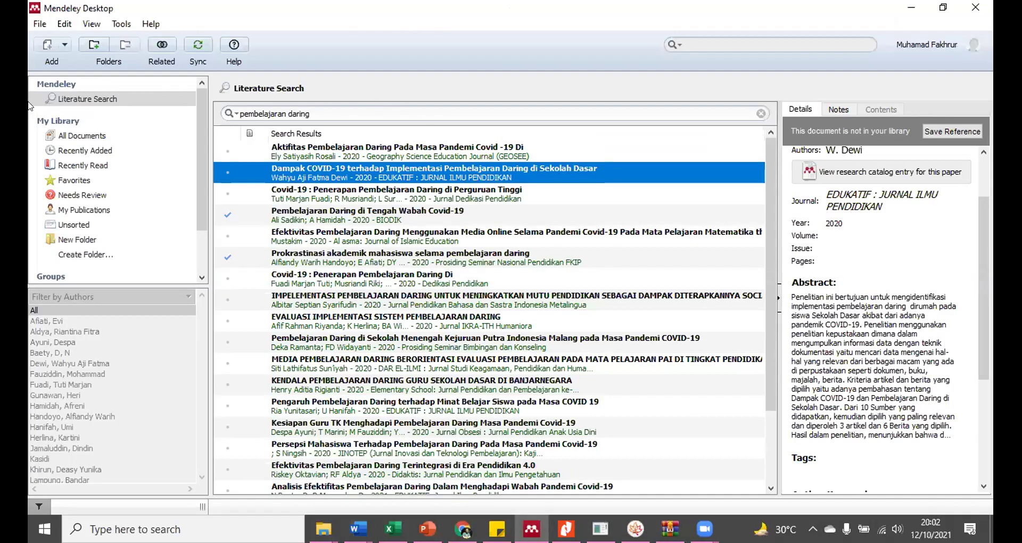
pyautogui.hotkey('ctrl', 'f')
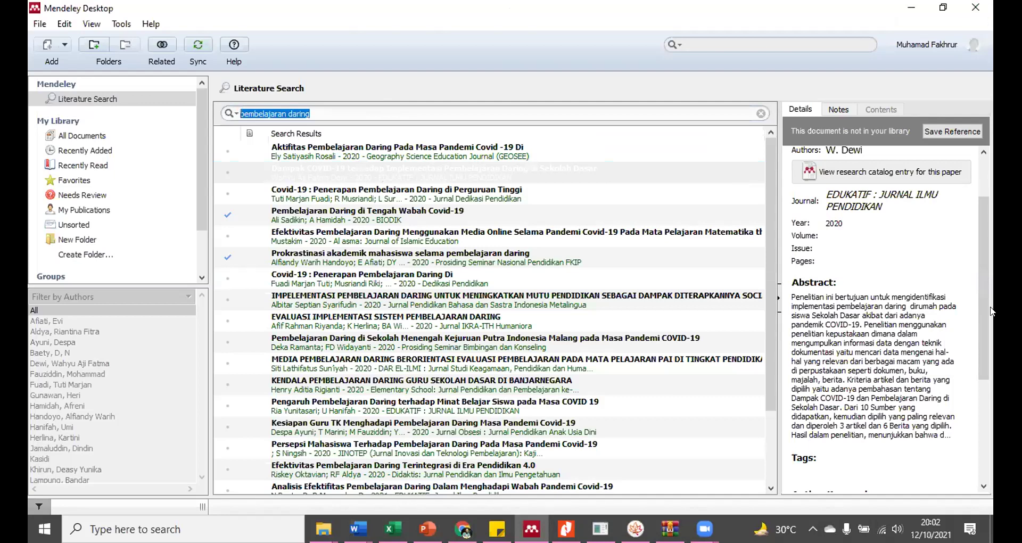
pyautogui.click(245, 113)
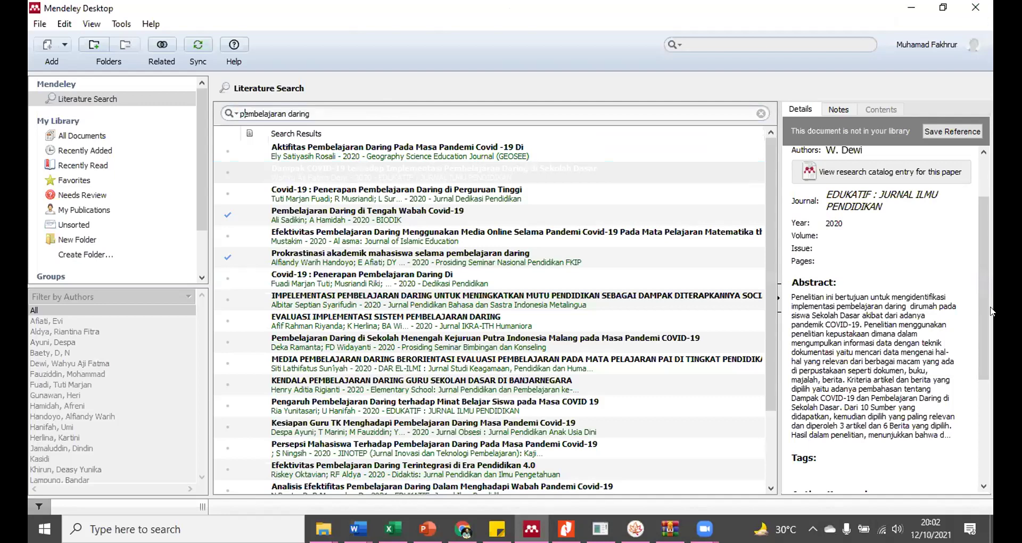
pyautogui.press('Delete')
pyautogui.press('Delete')
pyautogui.press('Delete')
pyautogui.press('Delete')
pyautogui.press('Delete')
pyautogui.press('Delete')
pyautogui.press('Delete')
pyautogui.press('Delete')
pyautogui.press('Delete')
pyautogui.press('Delete')
pyautogui.press('Delete')
pyautogui.press('Delete')
pyautogui.press('Delete')
pyautogui.press('Delete')
pyautogui.press('Delete')
pyautogui.press('Delete')
pyautogui.press('BackSpace')
pyautogui.write('p')
pyautogui.press('Return')
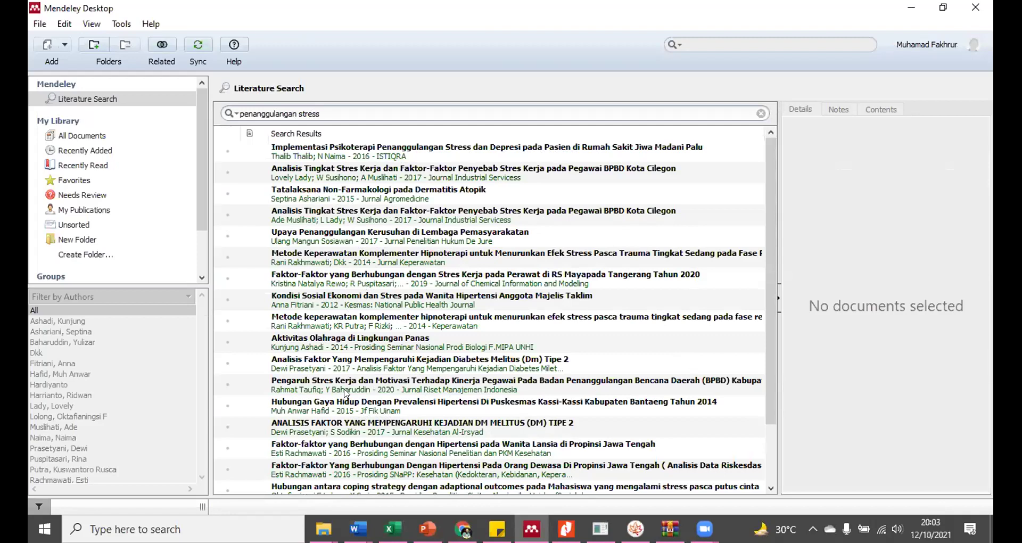
# Review the catalog details of the 2020 article "Pengaruh Stres Kerja dan Motivasi Terhadap Kinerja Pegawai" in the search results.
pyautogui.click(475, 392)
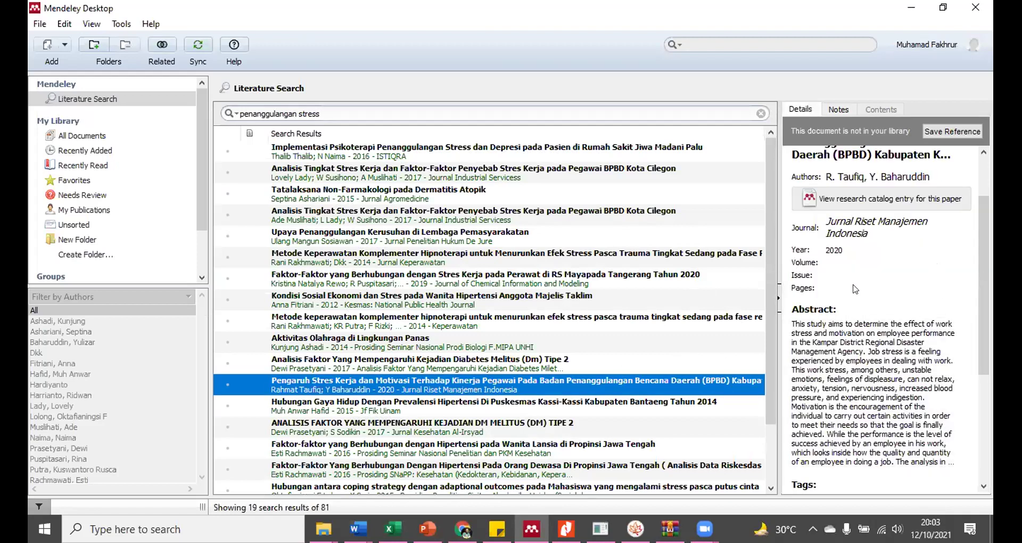
pyautogui.scroll(-6, 868, 290)
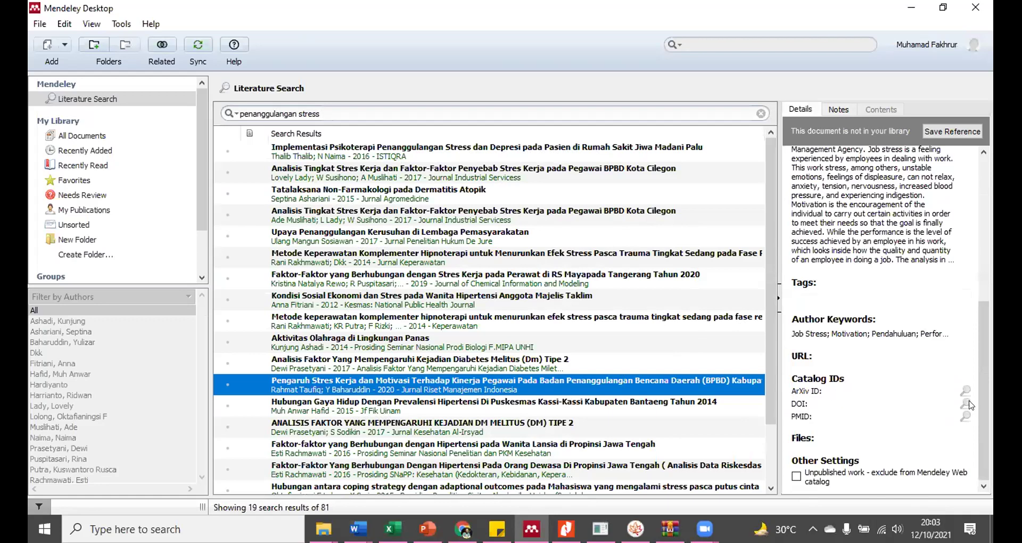
pyautogui.scroll(3, 890, 349)
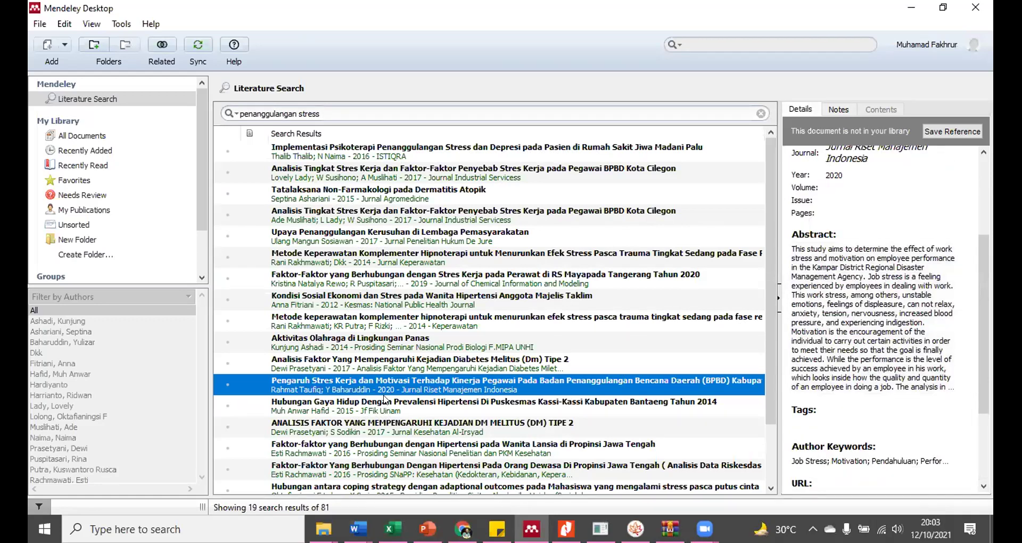
pyautogui.scroll(3, 863, 201)
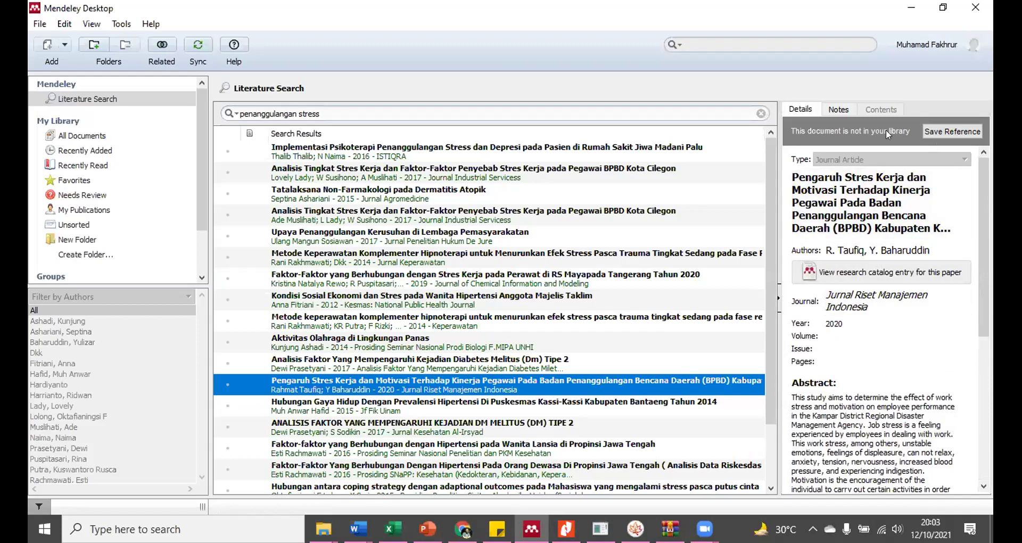
pyautogui.rightClick(482, 380)
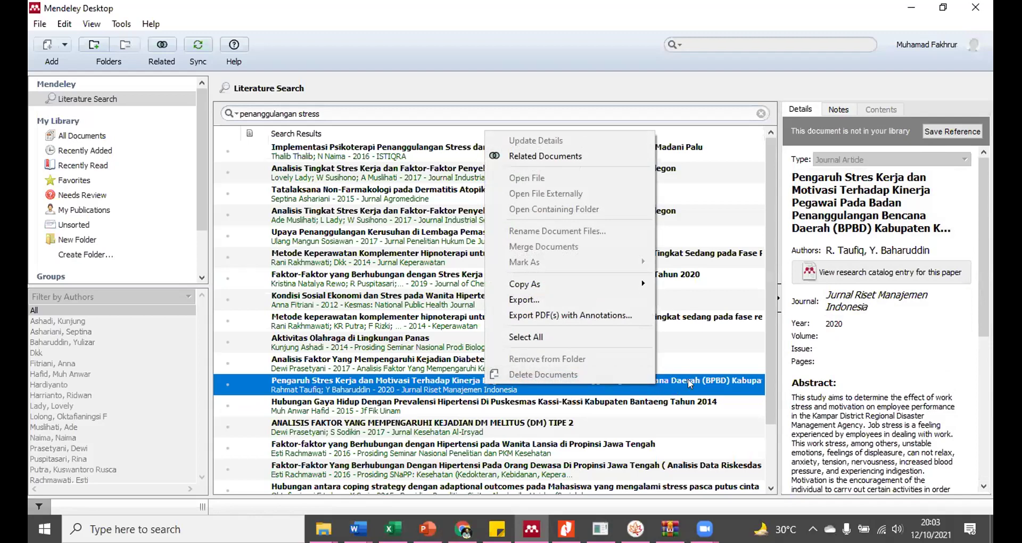
pyautogui.click(869, 376)
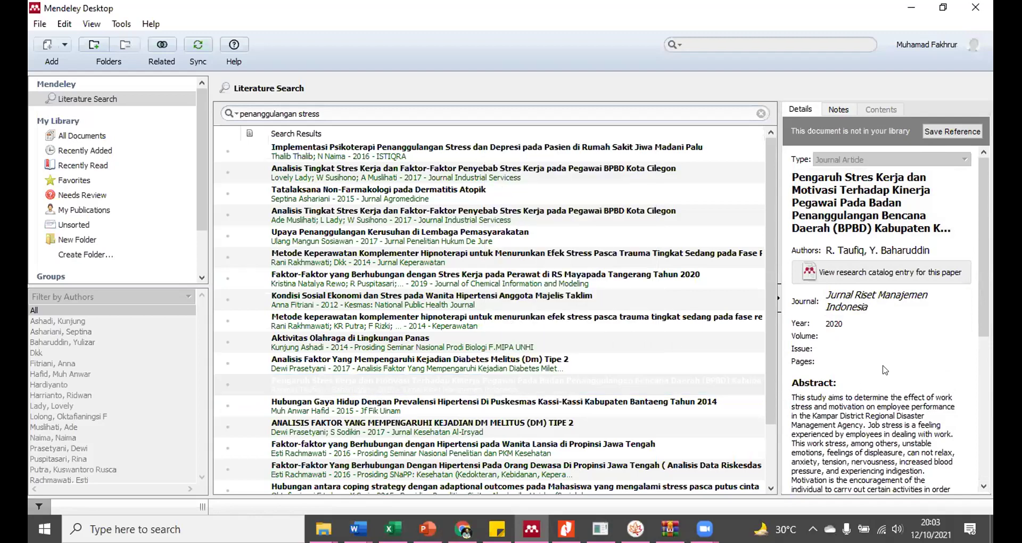
# Open the paper's research catalog entry in the browser and read its abstract and citation information.
pyautogui.click(872, 272)
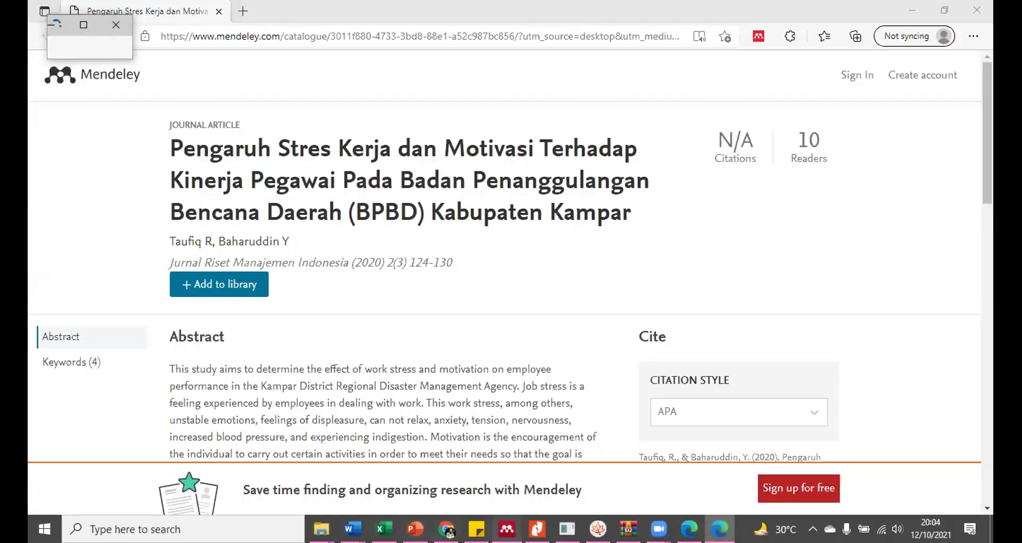
pyautogui.hotkey('alt', 'Tab')
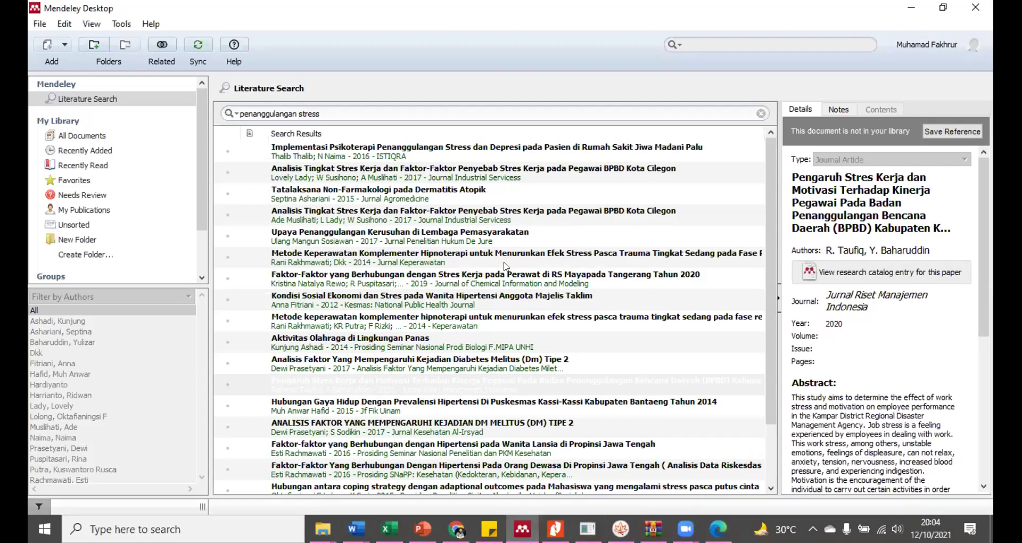
pyautogui.hotkey('alt', 'Tab')
pyautogui.scroll(-10, 578, 200)
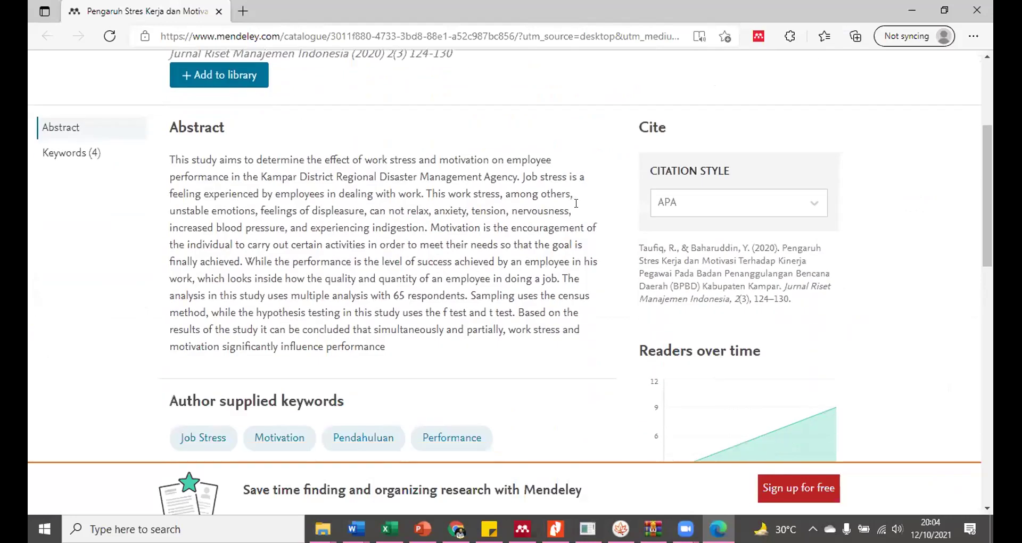
pyautogui.scroll(10, 574, 210)
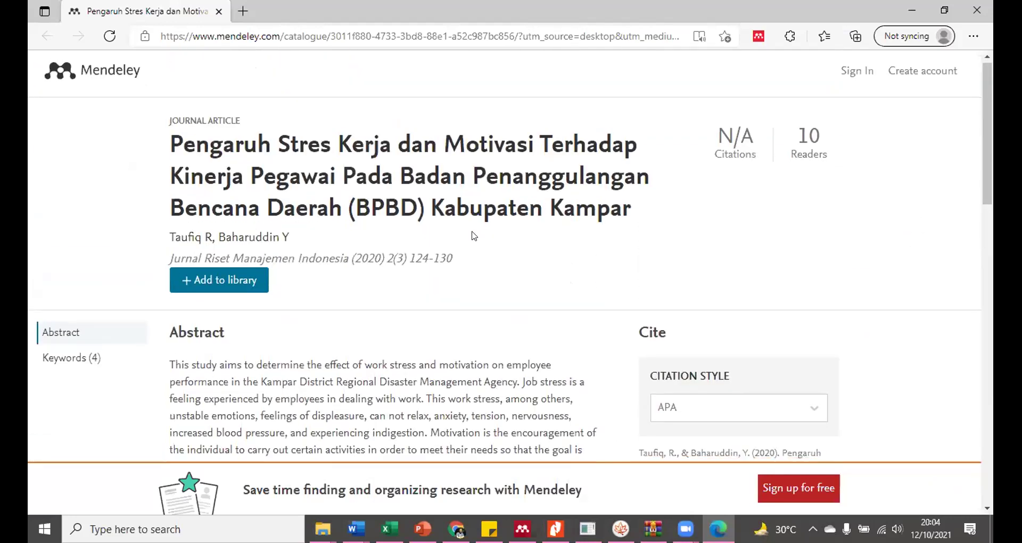
pyautogui.scroll(-3, 573, 211)
pyautogui.moveTo(406, 350); pyautogui.dragTo(165, 165)
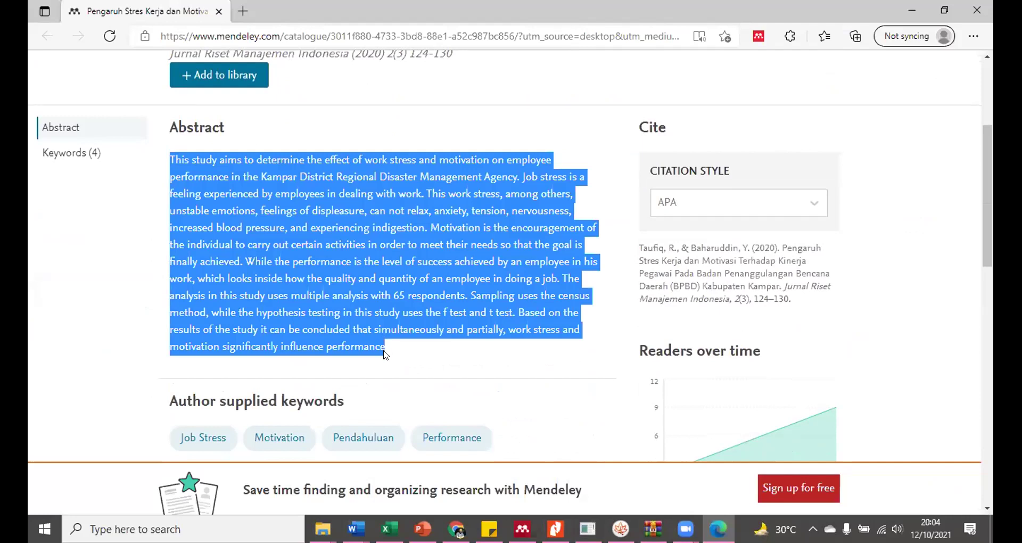
pyautogui.scroll(3, 385, 354)
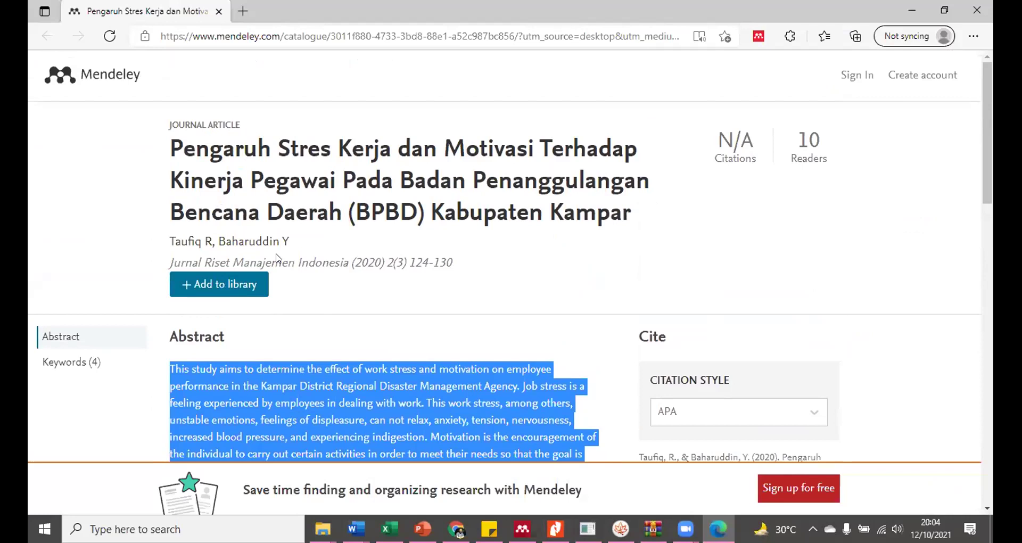
# Copy the article's full title from the catalog page and search the web for it in a new browser tab.
pyautogui.moveTo(657, 220); pyautogui.dragTo(170, 147)
pyautogui.rightClick(175, 145)
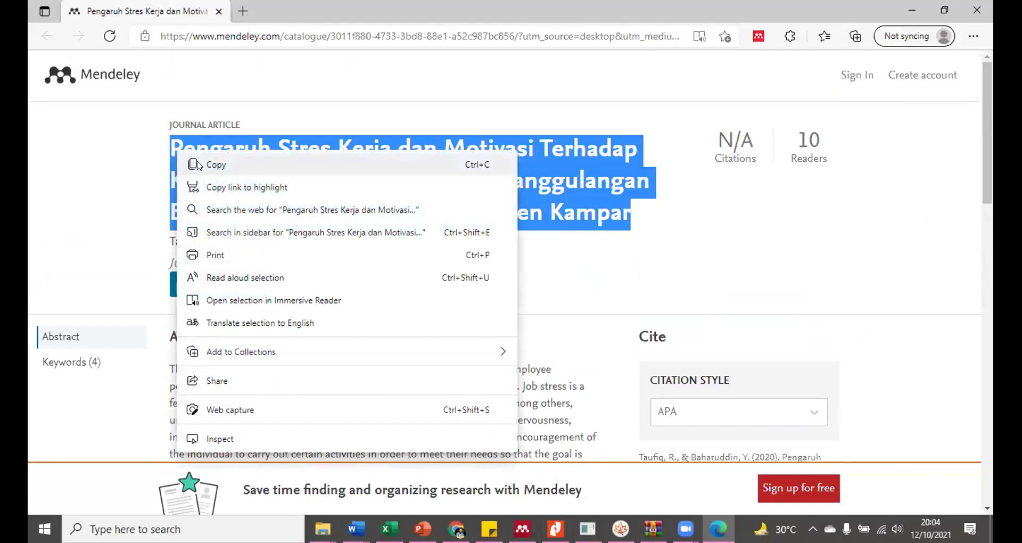
pyautogui.click(208, 162)
pyautogui.click(243, 12)
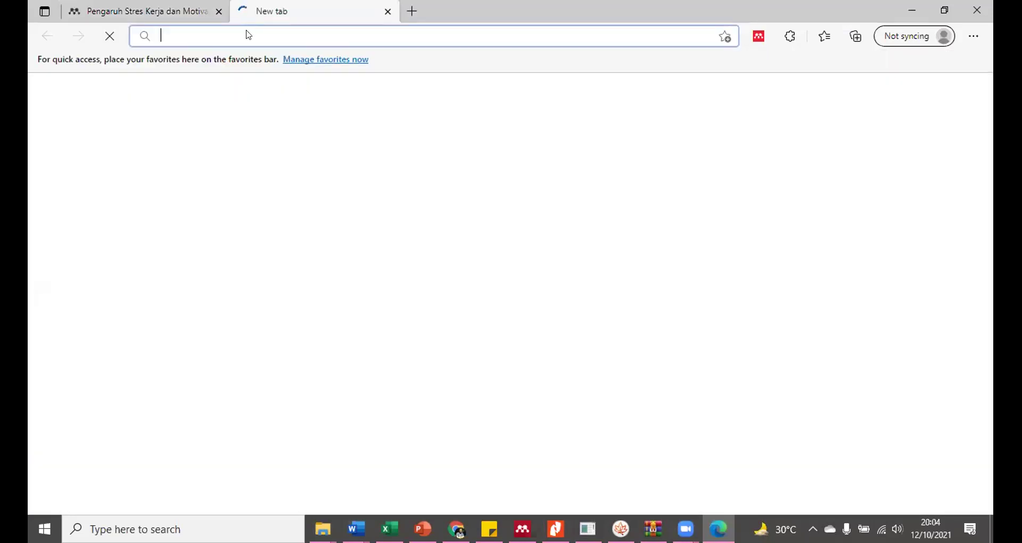
pyautogui.rightClick(248, 34)
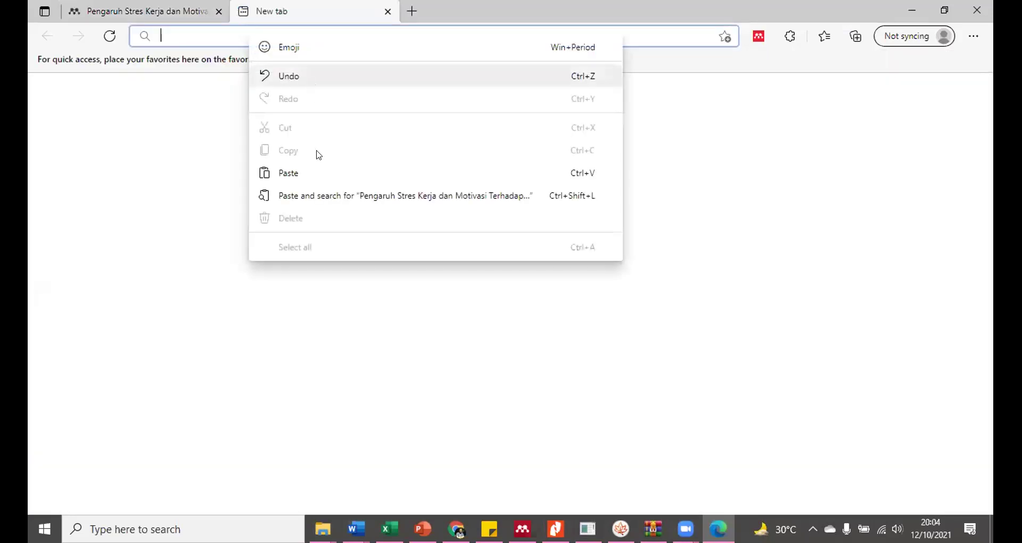
pyautogui.click(316, 173)
pyautogui.press('Return')
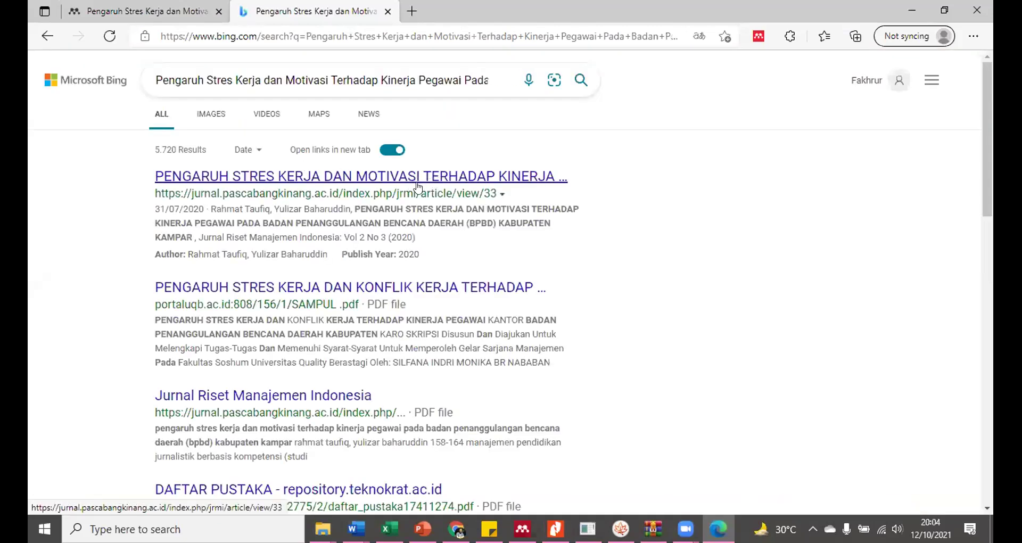
# Try to open the article's journal page from the first Bing search result.
pyautogui.click(422, 177)
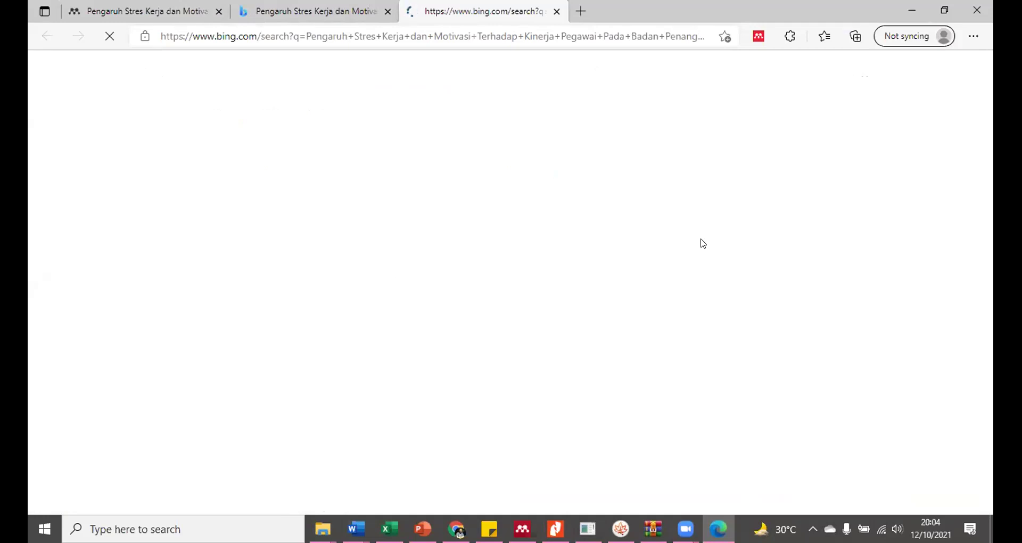
pyautogui.click(322, 9)
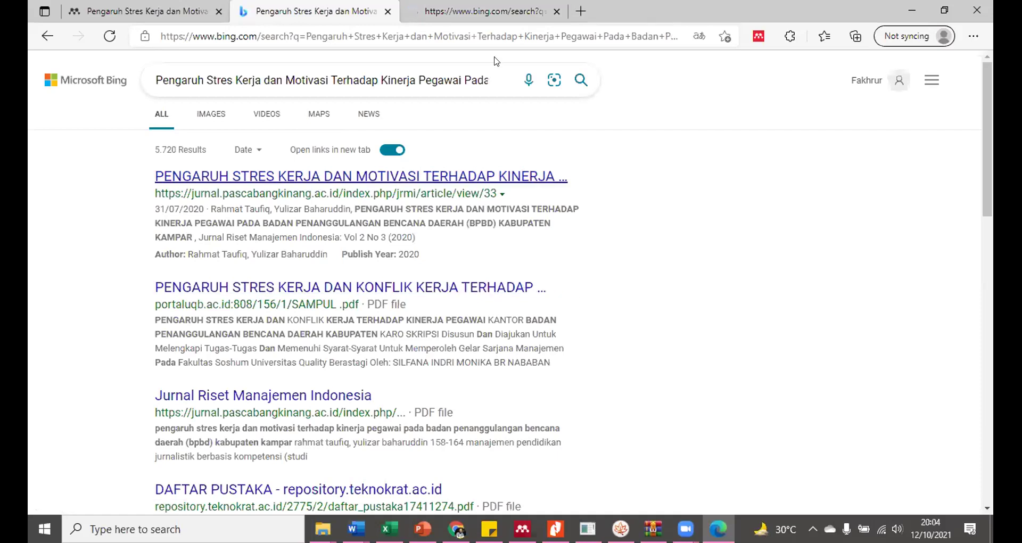
pyautogui.click(480, 6)
pyautogui.click(349, 10)
# Copy the first result's link, switch to Chrome, and open the journal article page in a new tab.
pyautogui.rightClick(342, 176)
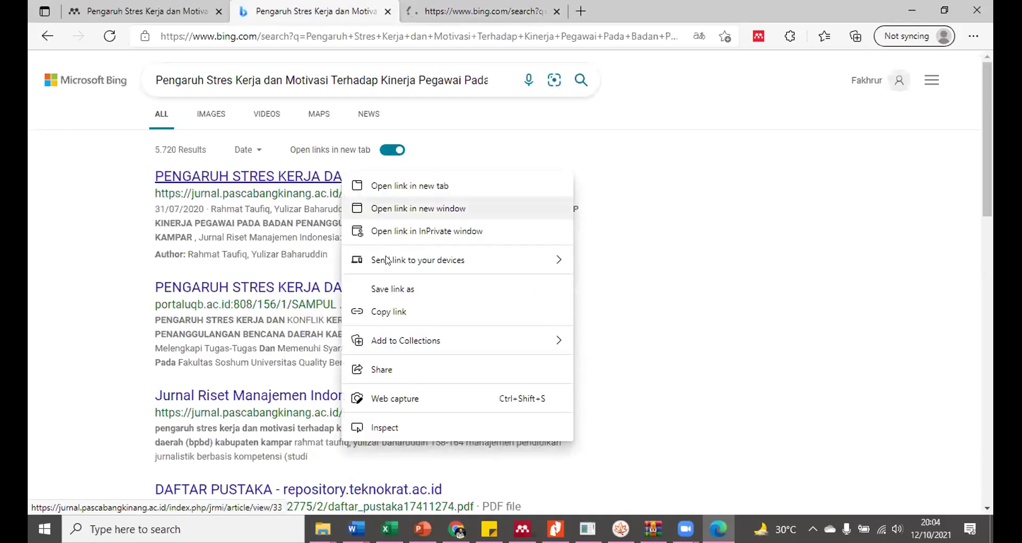
pyautogui.click(424, 311)
pyautogui.click(456, 528)
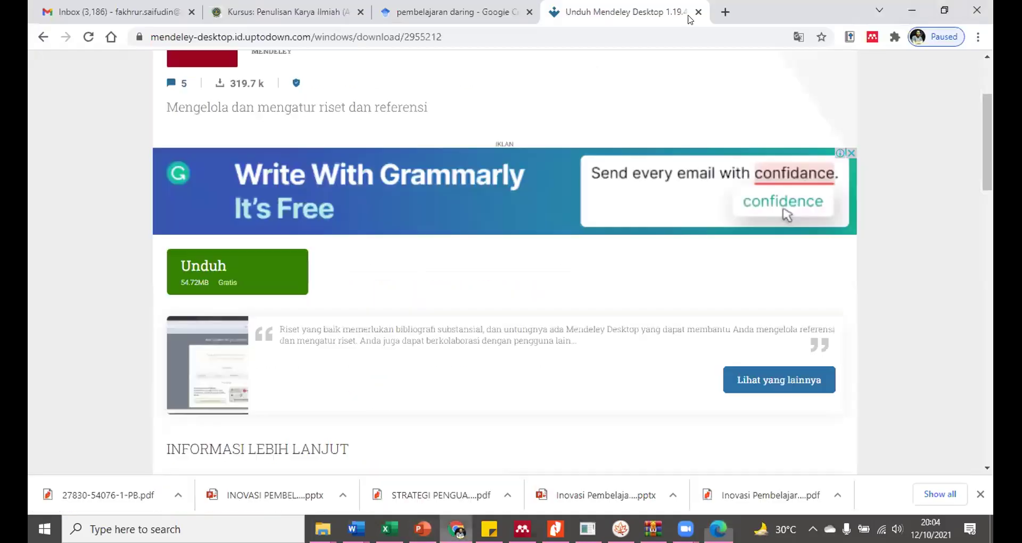
pyautogui.hotkey('ctrl', 't')
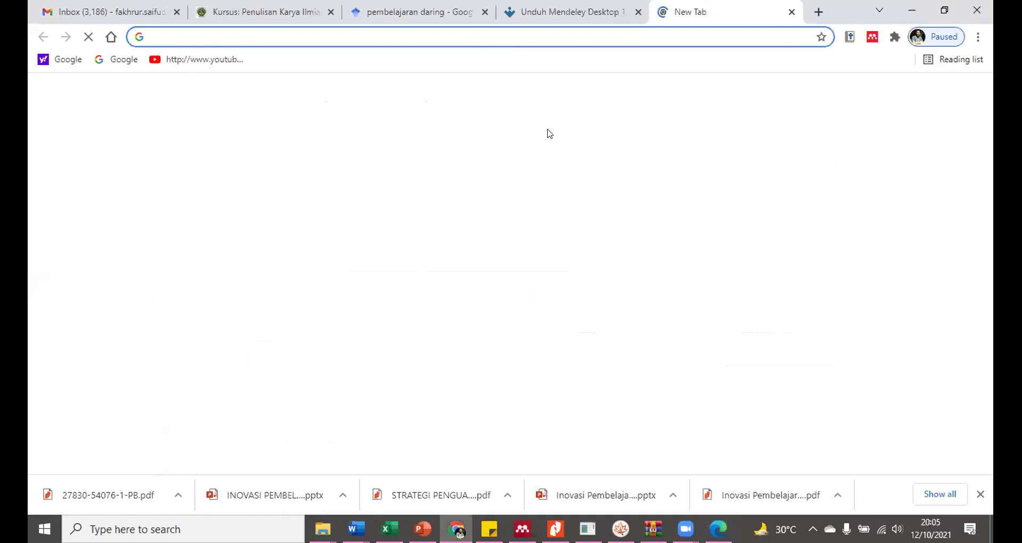
pyautogui.rightClick(492, 37)
pyautogui.click(548, 132)
pyautogui.press('Return')
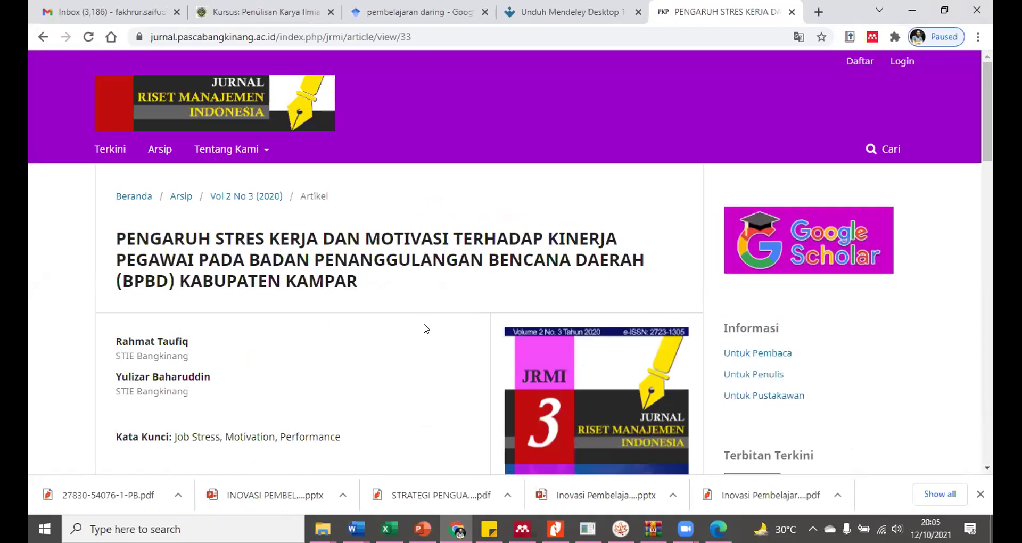
# Review the abstract on the journal article page and open the article's PDF.
pyautogui.scroll(-4, 424, 327)
pyautogui.scroll(-2, 223, 265)
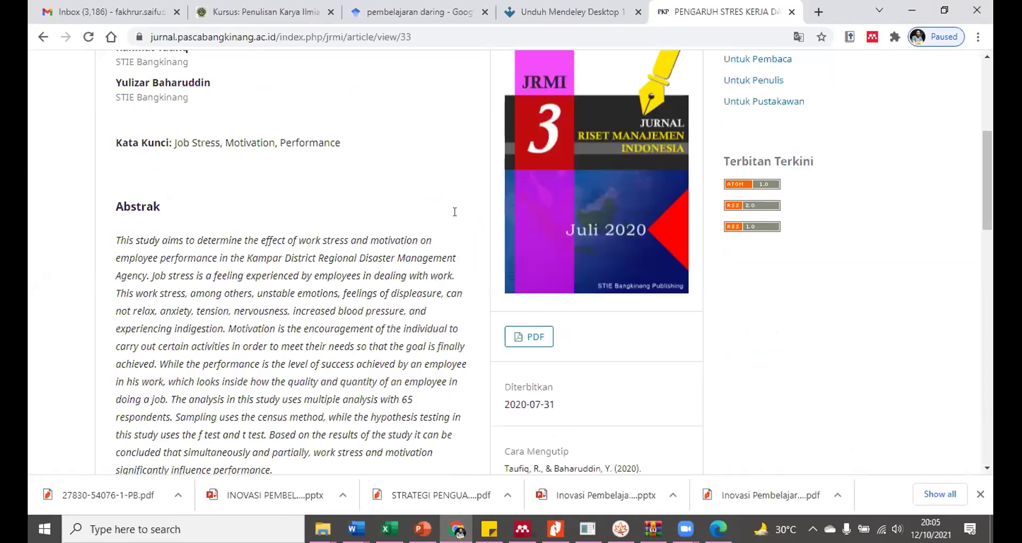
pyautogui.scroll(-3, 522, 213)
pyautogui.click(522, 213)
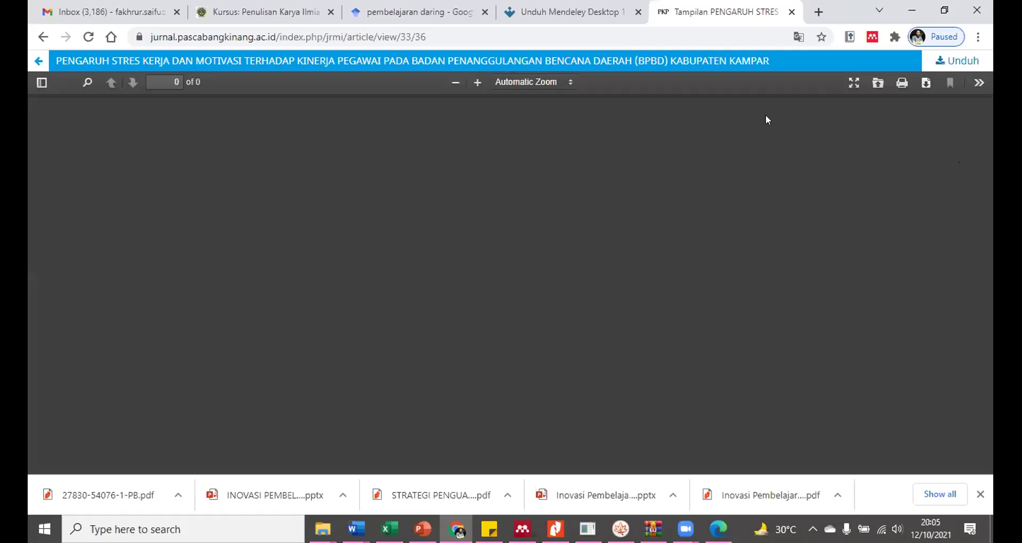
# Reload the PDF viewer and save the article's PDF in the Documents folder under the name "stress".
pyautogui.click(924, 83)
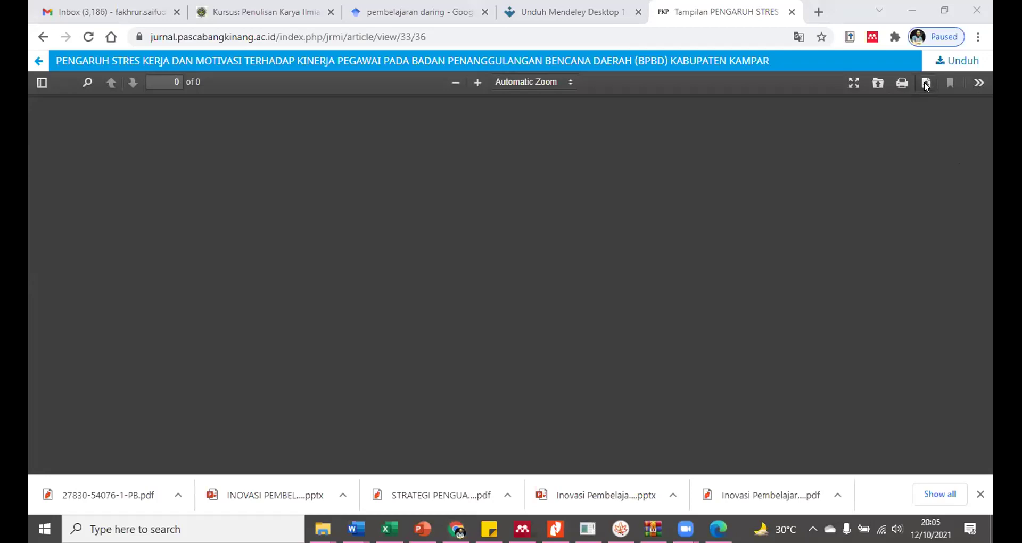
pyautogui.click(925, 85)
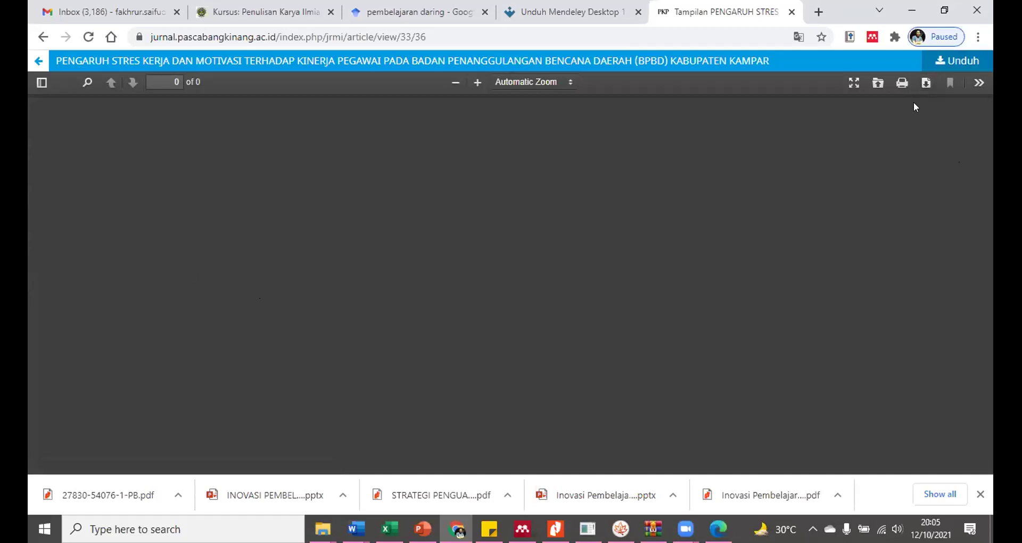
pyautogui.rightClick(426, 139)
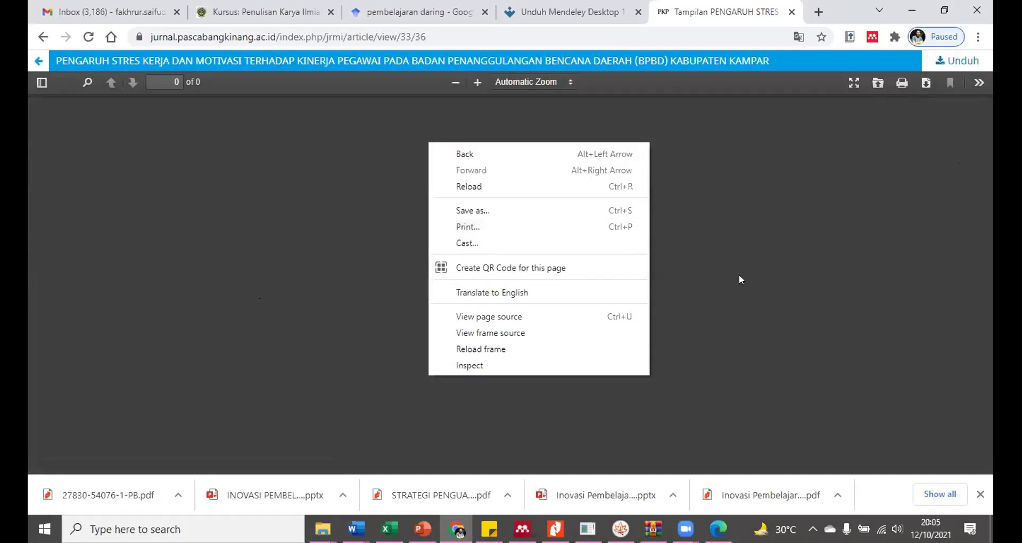
pyautogui.click(780, 204)
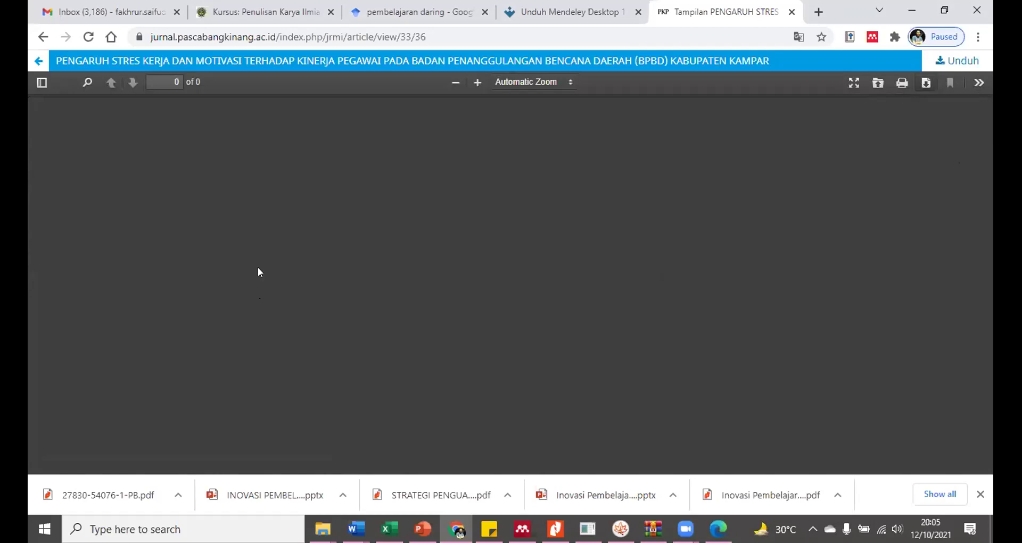
pyautogui.click(89, 37)
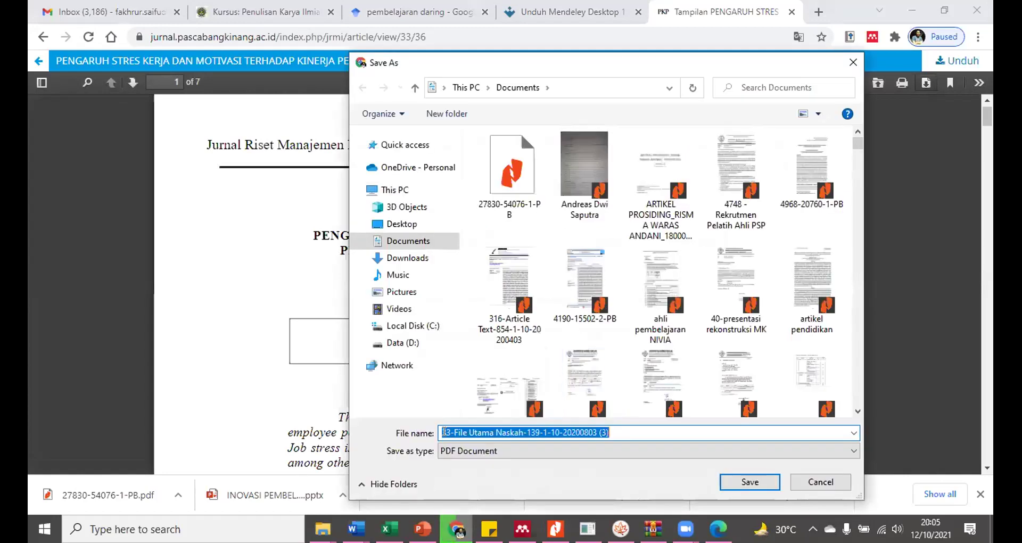
pyautogui.write('streess')
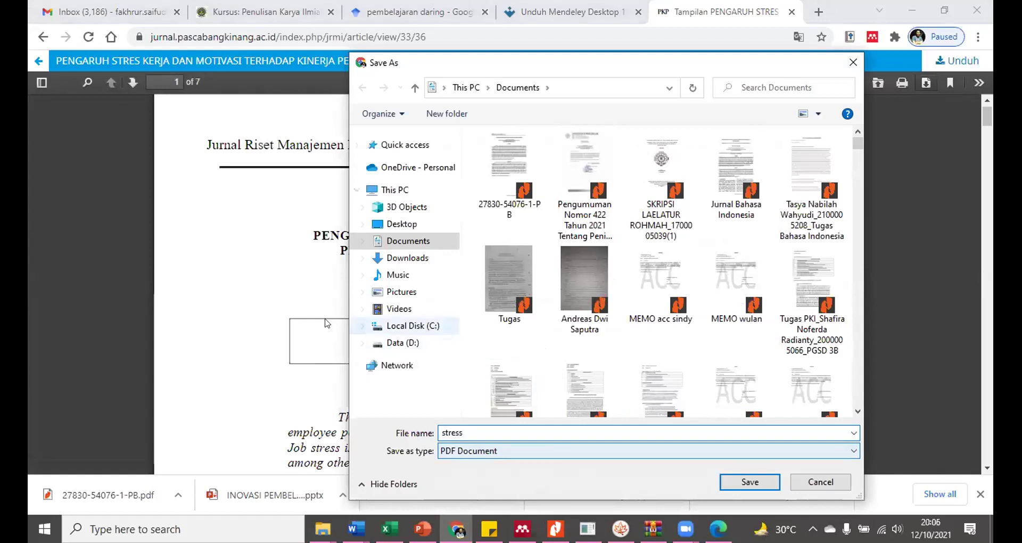
pyautogui.click(748, 482)
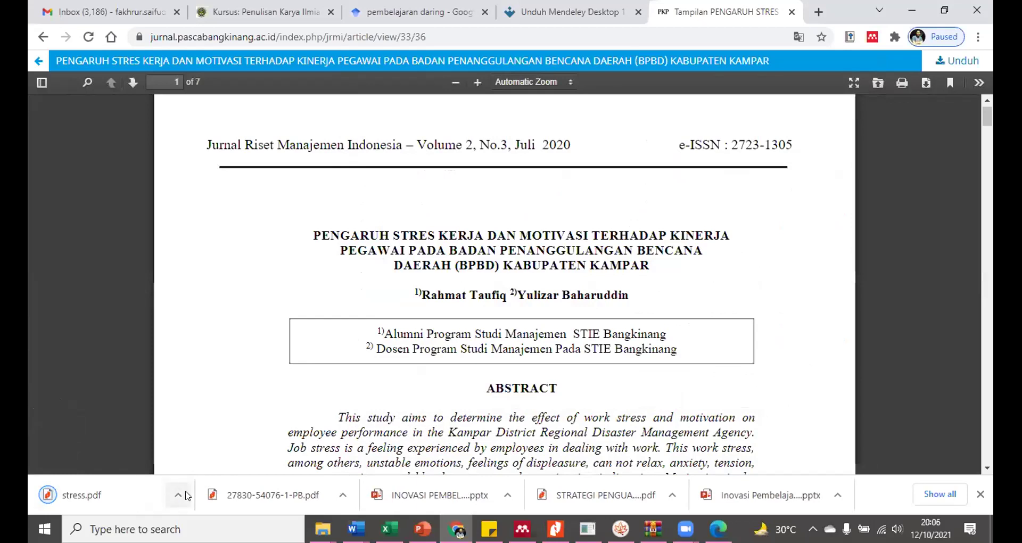
# Show the downloaded file in File Explorer, go to the Documents folder, and open the stress PDF in Nitro Pro.
pyautogui.click(178, 495)
pyautogui.click(251, 448)
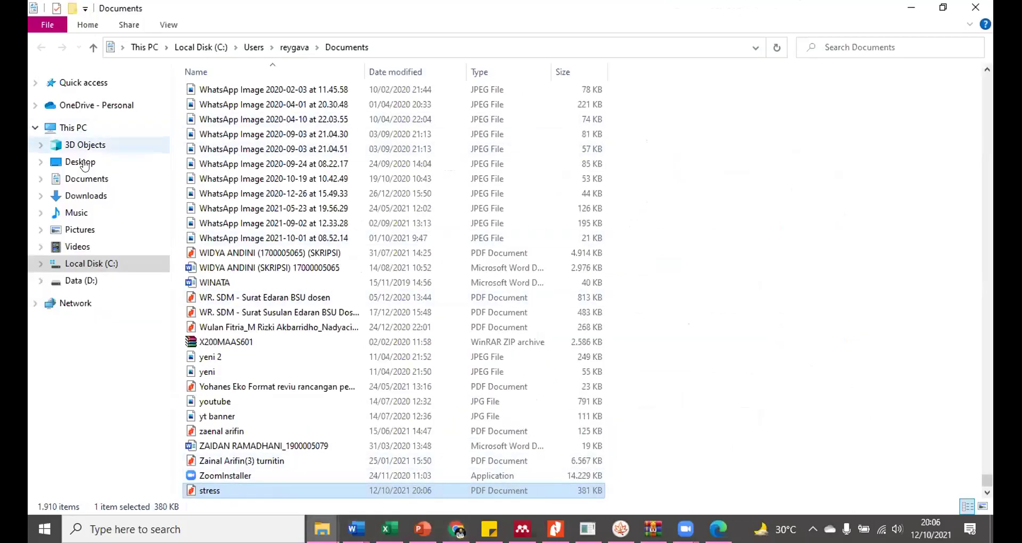
pyautogui.click(123, 177)
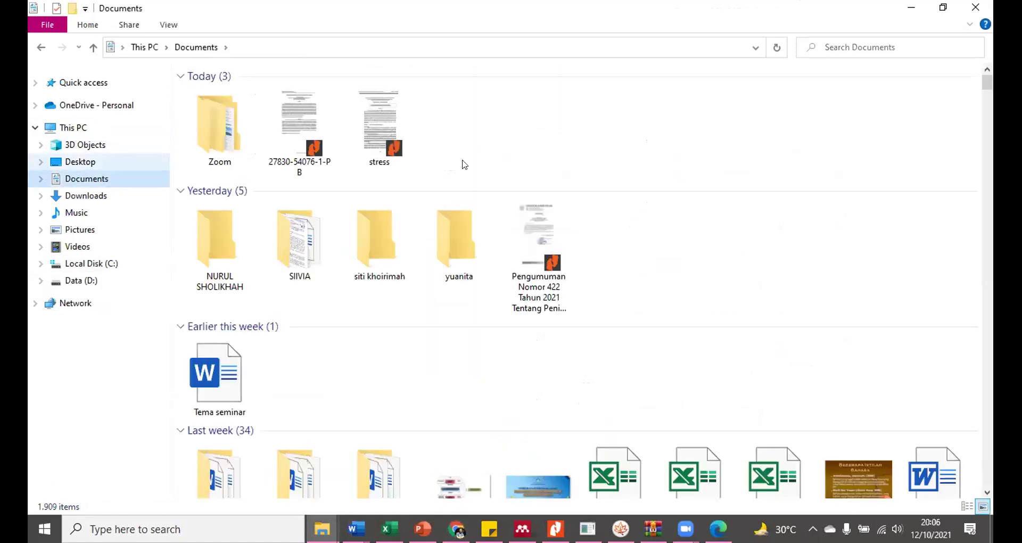
pyautogui.click(383, 135)
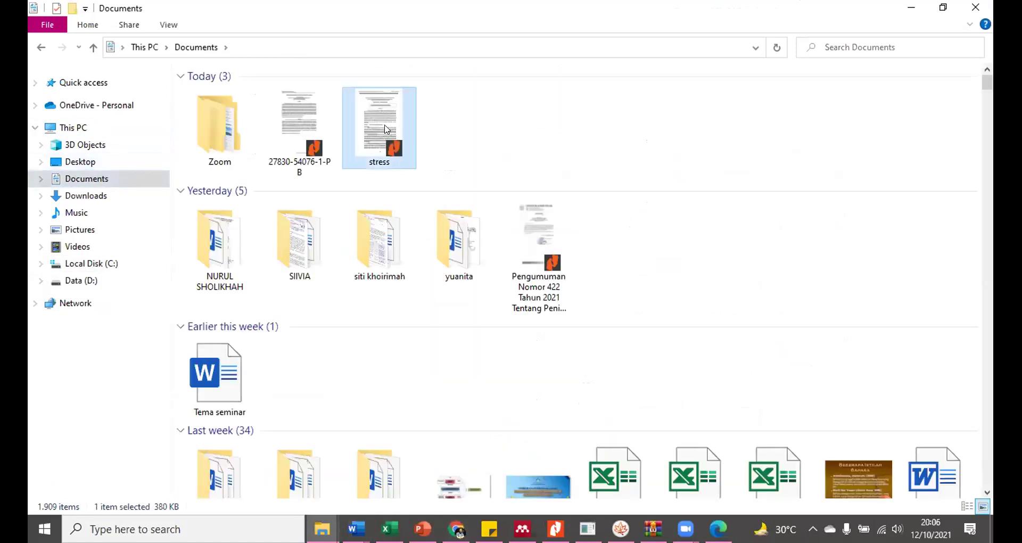
pyautogui.doubleClick(386, 135)
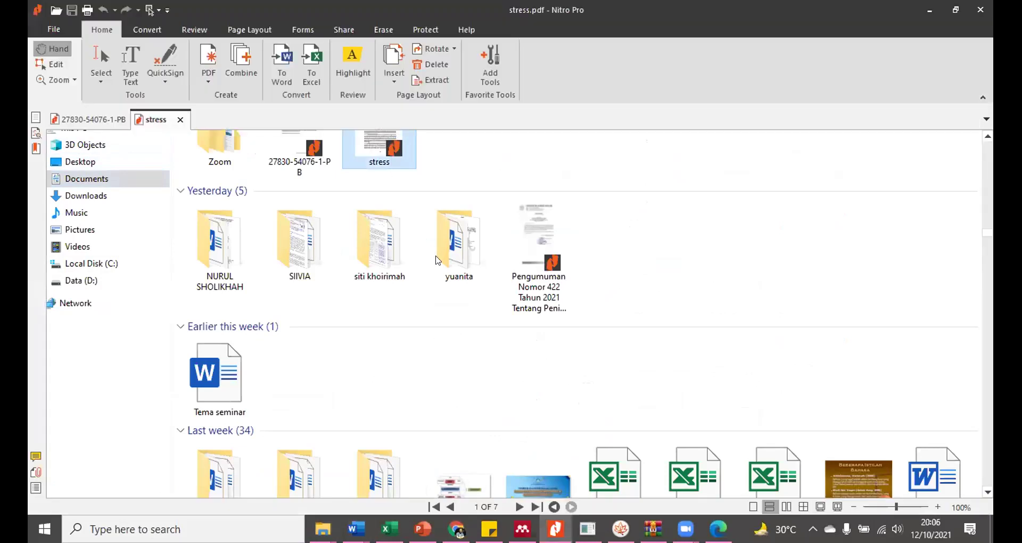
# Look through the stress PDF's pages, including the Stres Kerja section, and examine the title and author line on the first page.
pyautogui.scroll(-5, 532, 351)
pyautogui.scroll(-10, 532, 351)
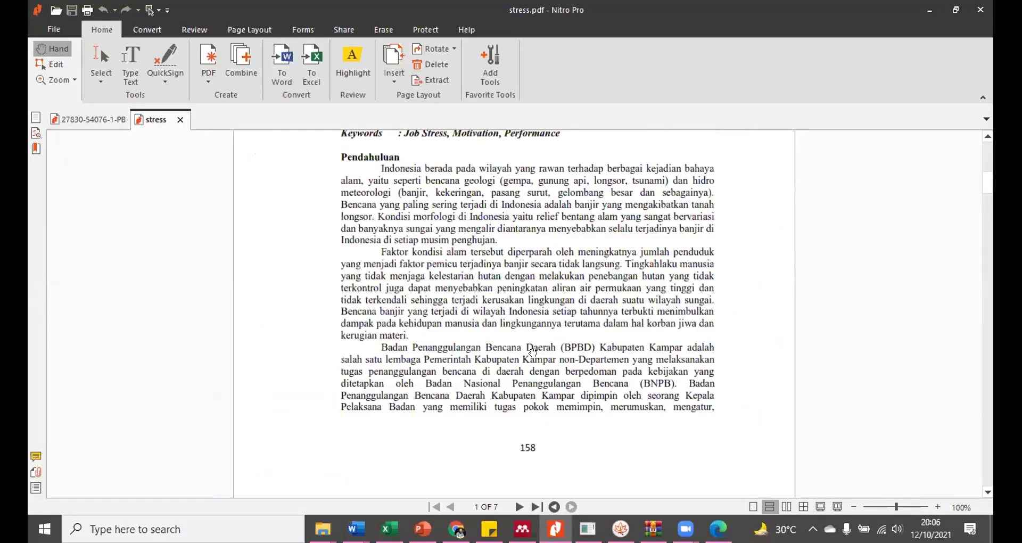
pyautogui.scroll(12, 532, 352)
pyautogui.scroll(-3, 529, 351)
pyautogui.scroll(3, 529, 351)
pyautogui.scroll(-5, 478, 342)
pyautogui.scroll(-15, 477, 343)
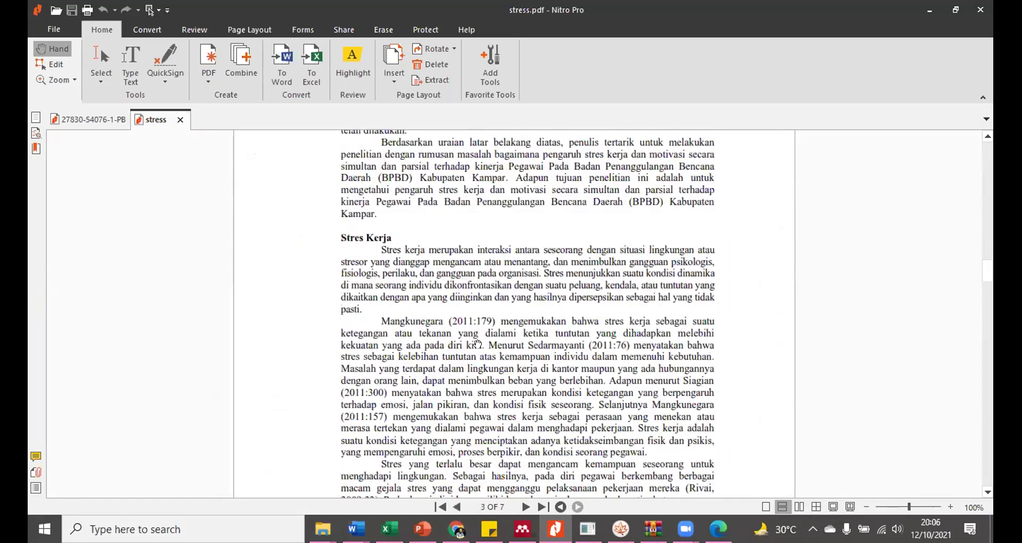
pyautogui.scroll(-8, 477, 343)
pyautogui.scroll(10, 745, 355)
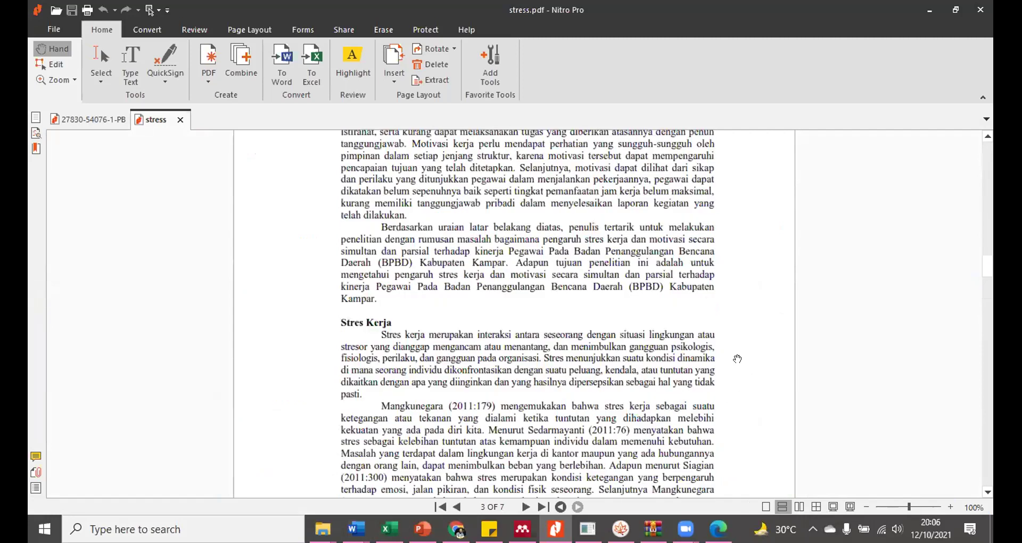
pyautogui.scroll(10, 549, 306)
pyautogui.scroll(15, 549, 306)
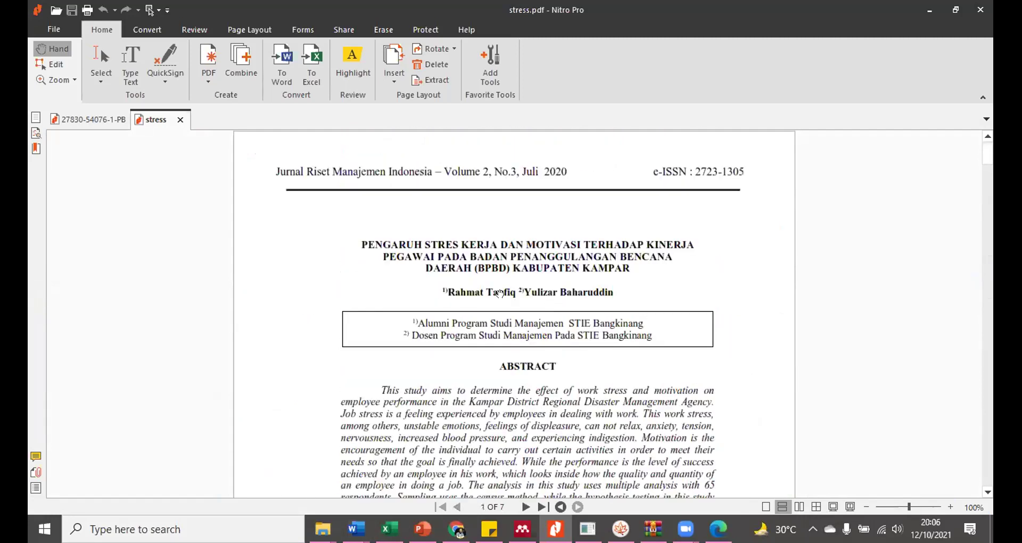
pyautogui.moveTo(557, 290); pyautogui.dragTo(612, 293)
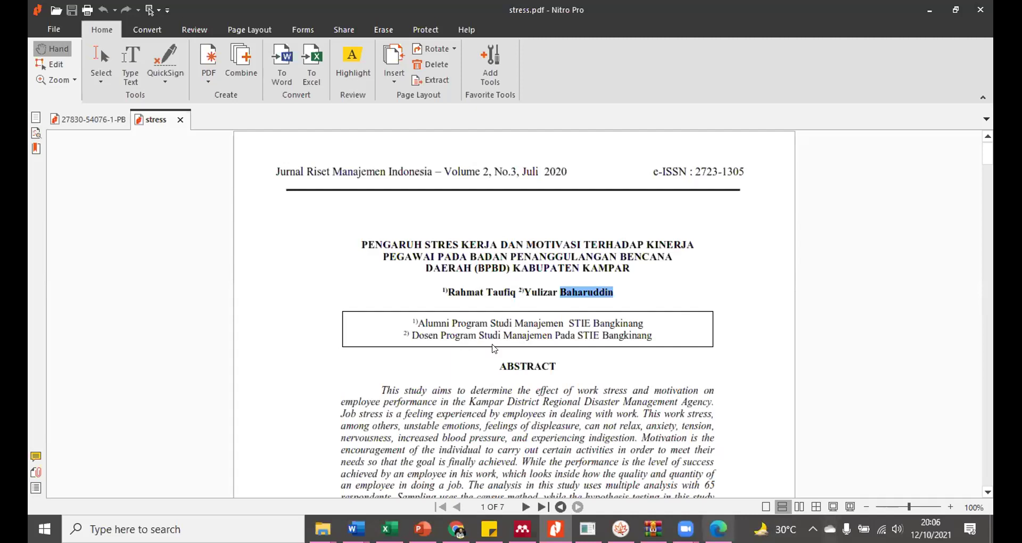
# Switch to Mendeley Desktop and import the stress PDF from the Documents folder into the All Documents library.
pyautogui.hotkey('alt', 'Tab')
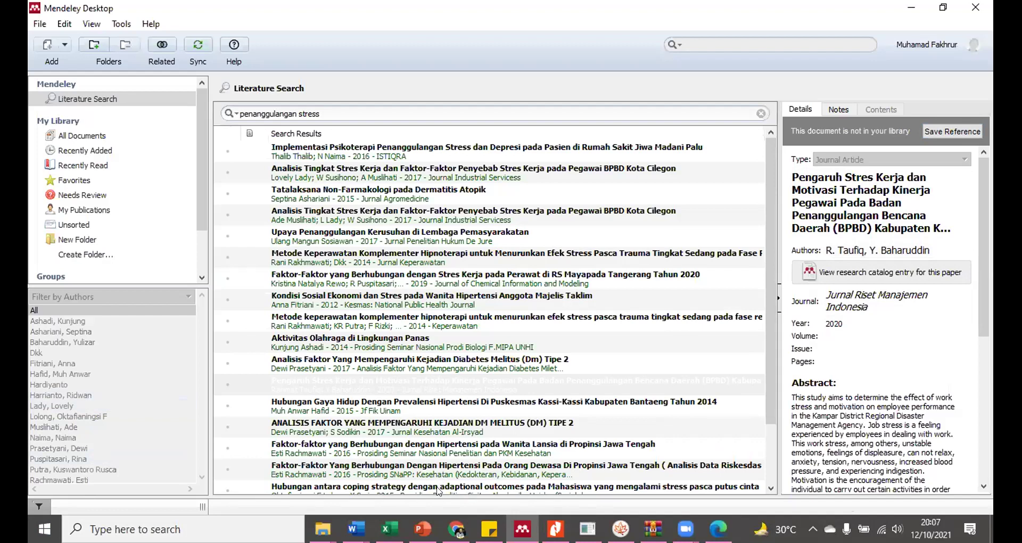
pyautogui.moveTo(321, 528)
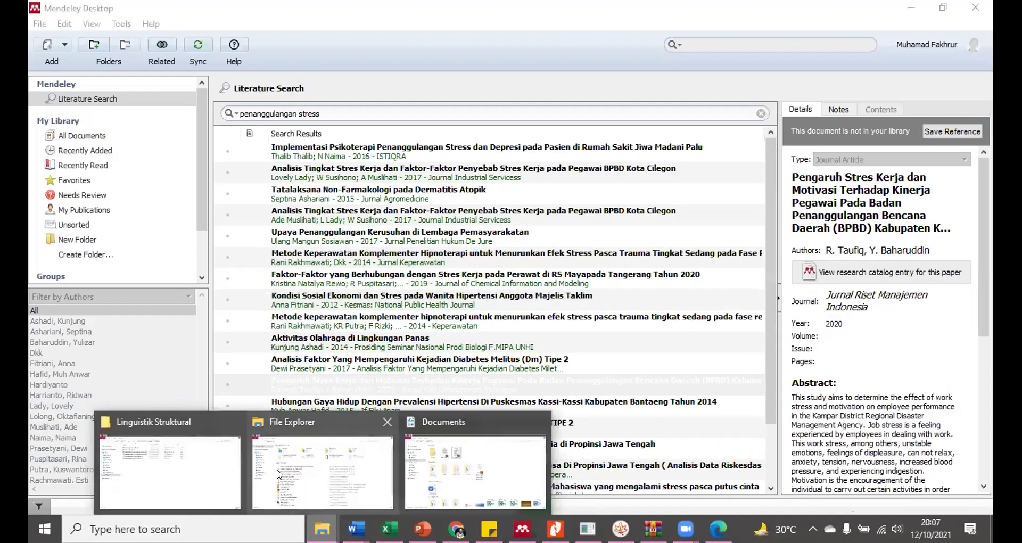
pyautogui.click(476, 441)
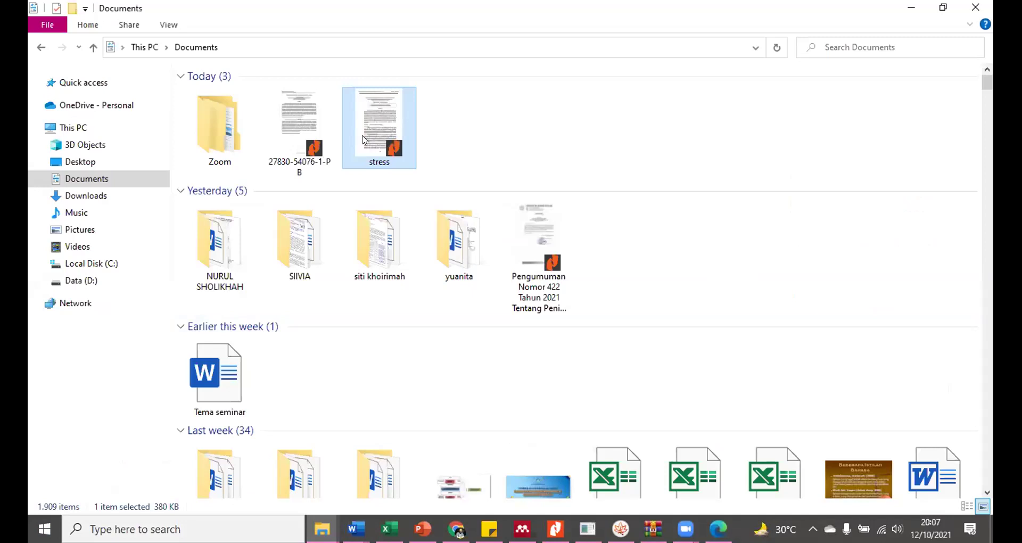
pyautogui.moveTo(381, 113); pyautogui.dragTo(340, 320)
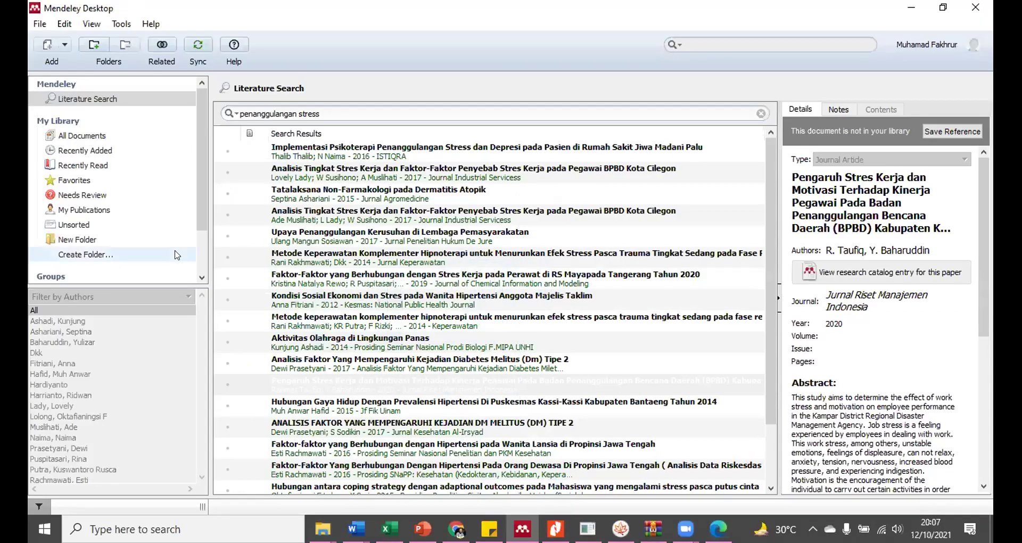
pyautogui.click(82, 137)
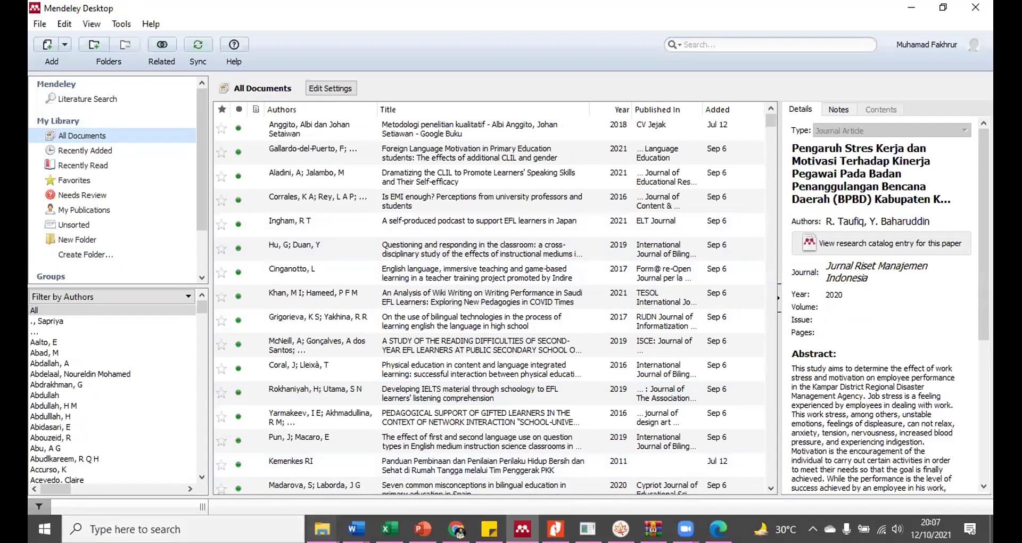
pyautogui.moveTo(322, 529)
pyautogui.click(441, 446)
pyautogui.moveTo(379, 120); pyautogui.dragTo(494, 324)
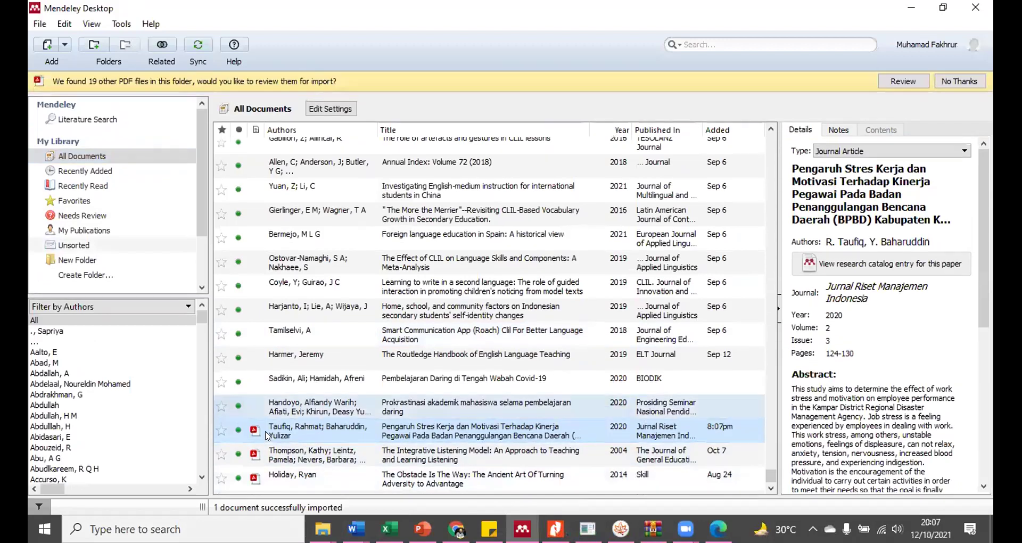
# Review the imported article's lower details, switch to Chrome, and check the volume and issue numbers in the article's page header.
pyautogui.scroll(-6, 932, 311)
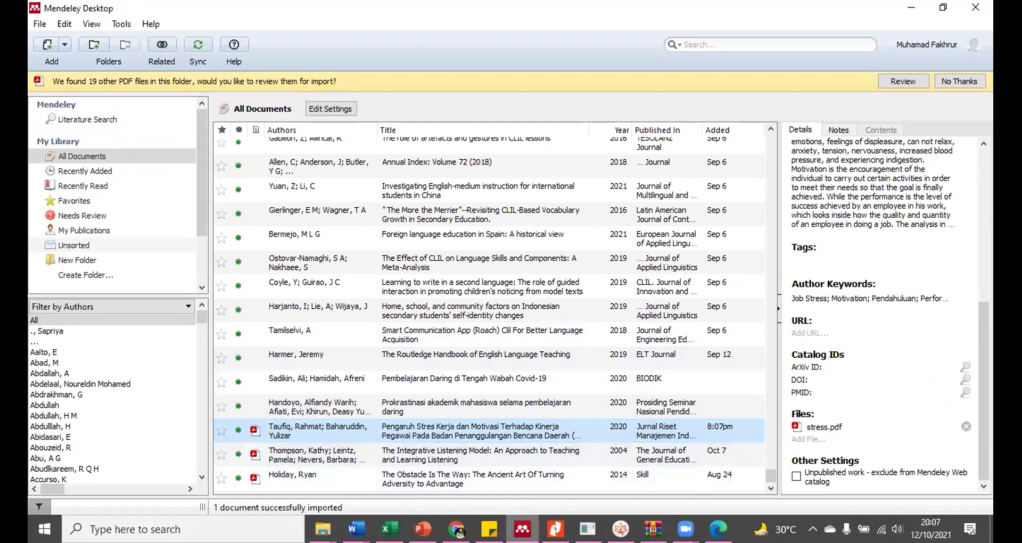
pyautogui.click(456, 529)
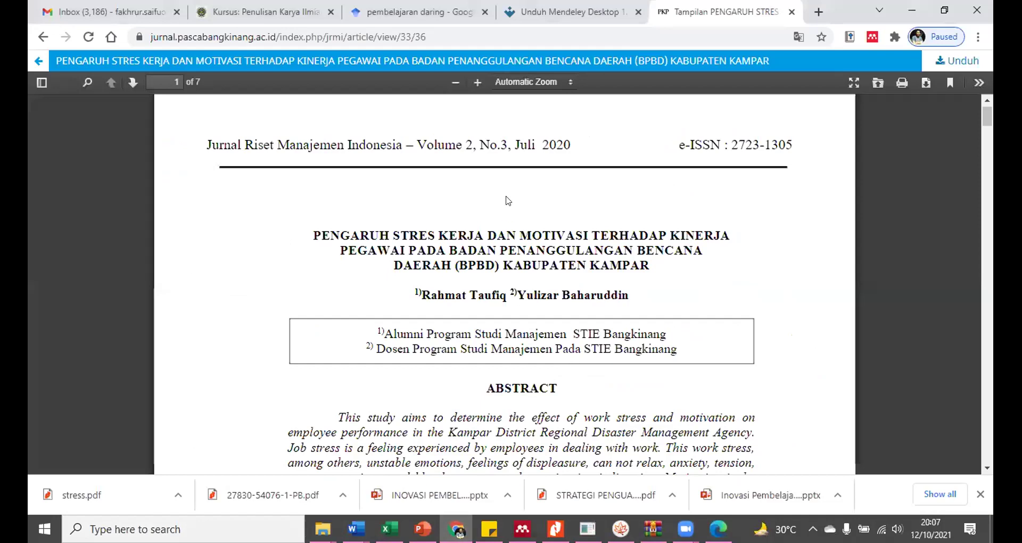
pyautogui.scroll(-15, 507, 200)
pyautogui.scroll(4, 543, 117)
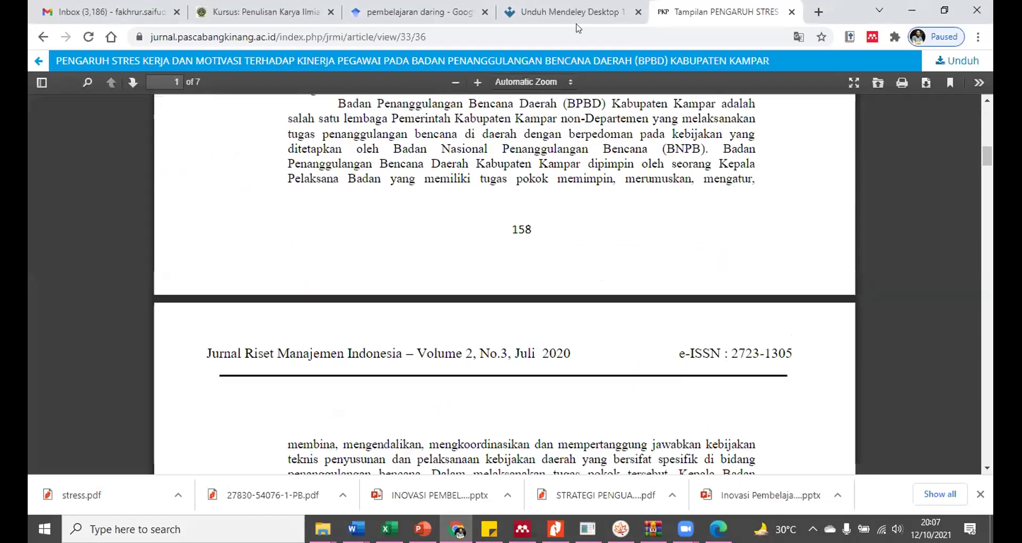
pyautogui.click(42, 37)
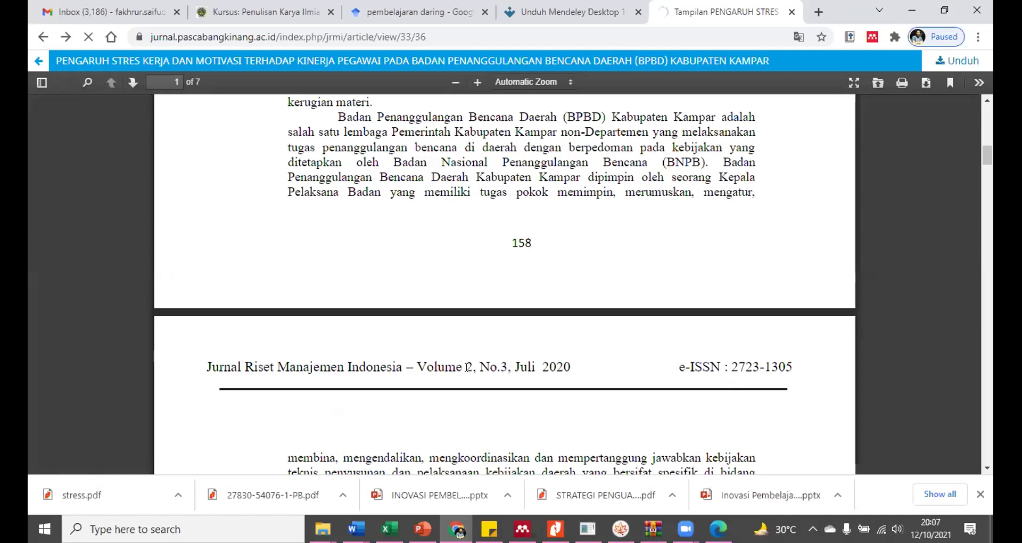
pyautogui.moveTo(464, 367); pyautogui.dragTo(491, 365)
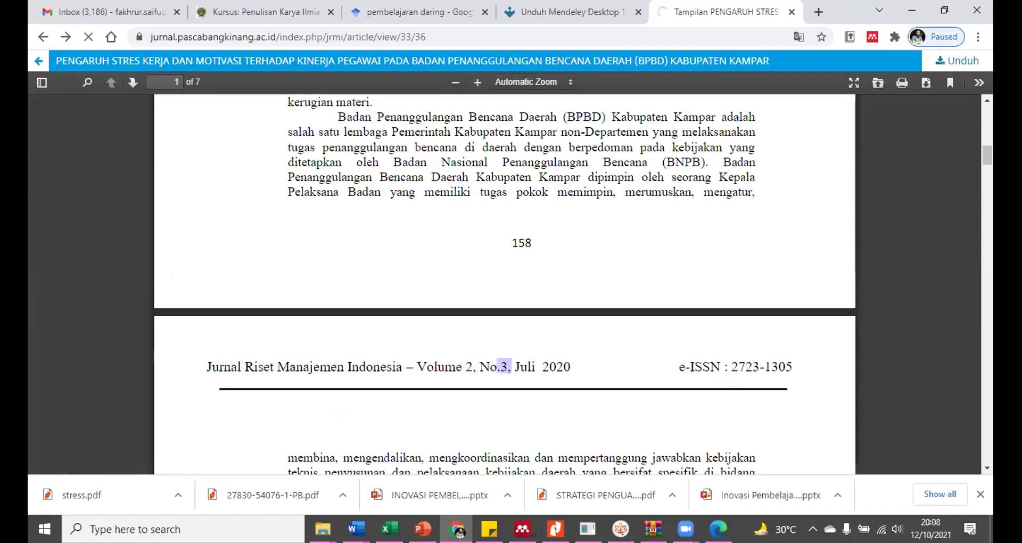
# Switch back to Mendeley and check the imported article's volume, issue, pages, catalog IDs and attached file.
pyautogui.hotkey('alt', 'Tab')
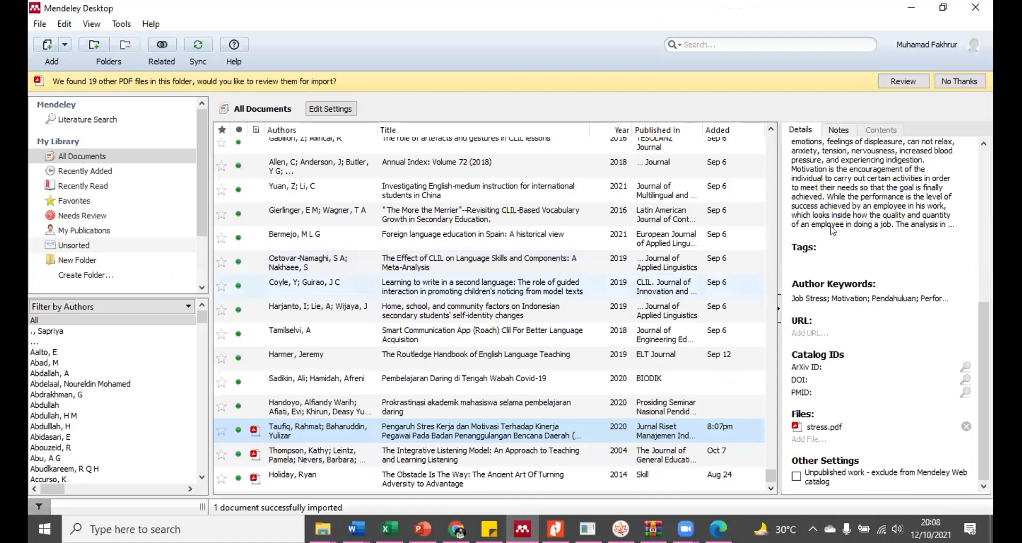
pyautogui.scroll(5, 832, 230)
pyautogui.scroll(-1, 829, 322)
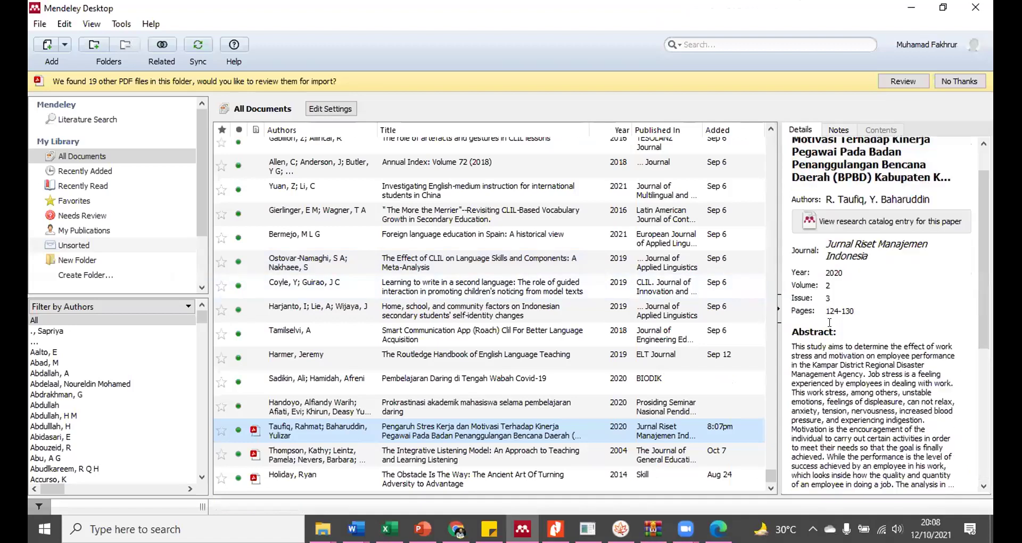
pyautogui.scroll(-1, 830, 319)
pyautogui.click(828, 256)
pyautogui.write('3')
pyautogui.scroll(-5, 836, 261)
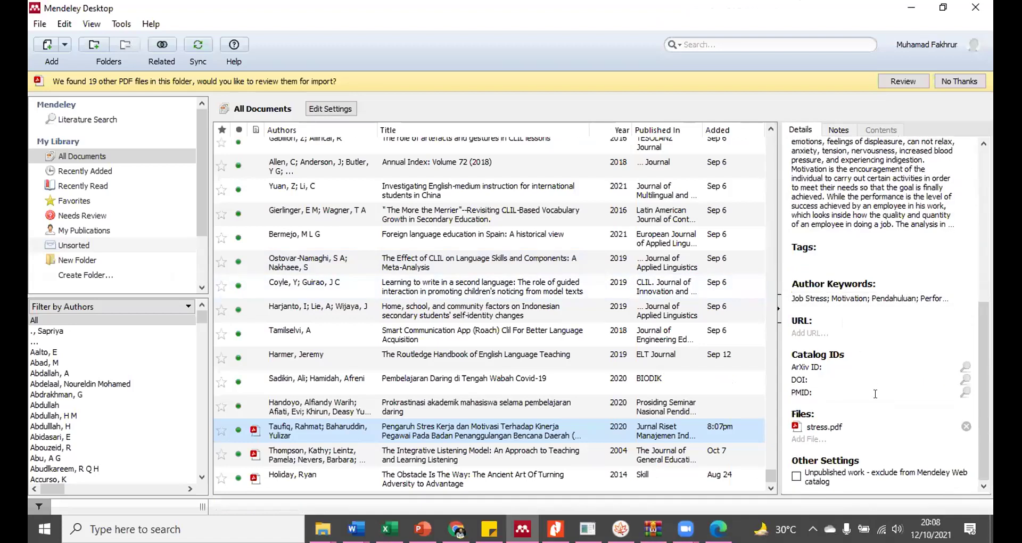
pyautogui.scroll(8, 847, 267)
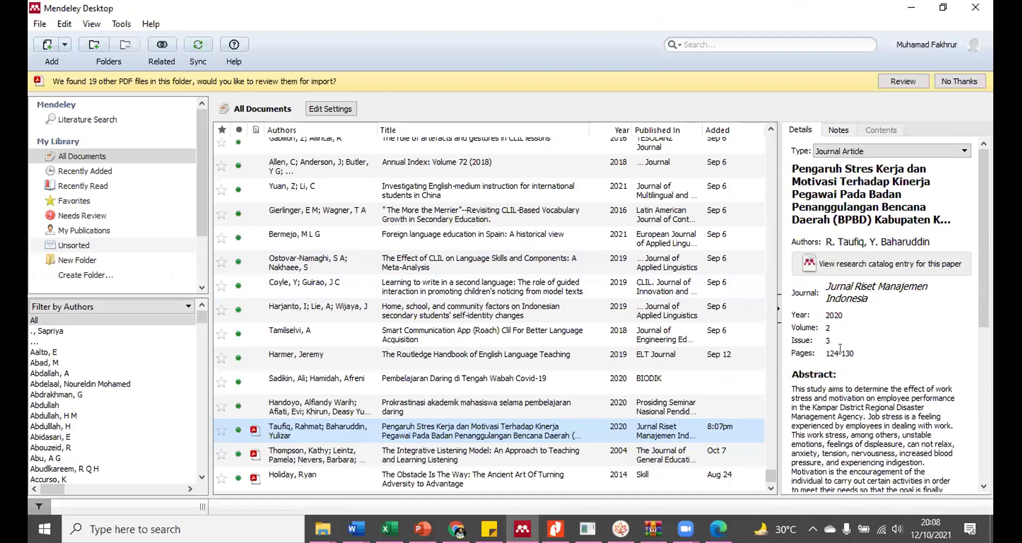
# Examine the details of other library references, starting with "Prokrastinasi akademik mahasiswa selama pembelajaran daring", for a URL or DOI.
pyautogui.scroll(-1, 692, 416)
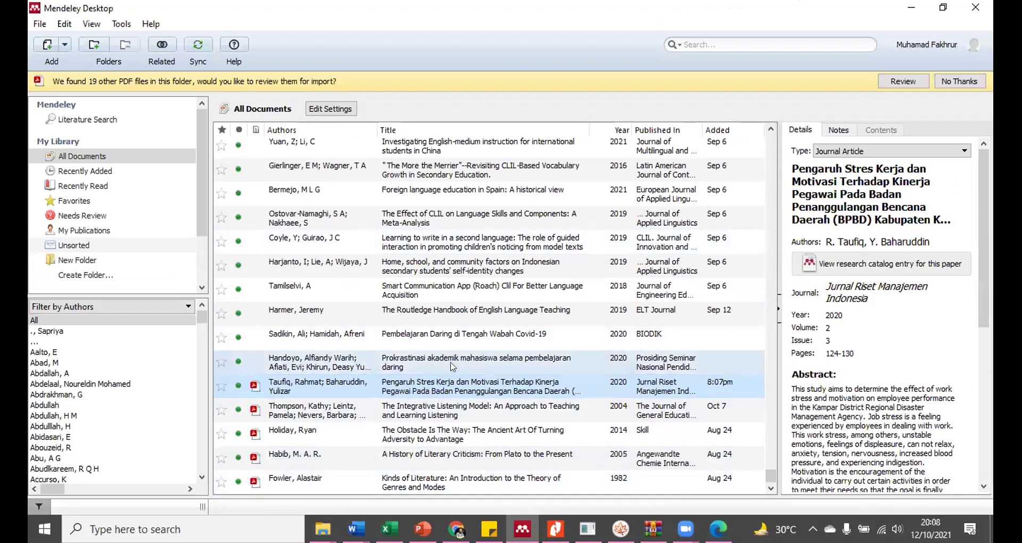
pyautogui.click(479, 362)
pyautogui.scroll(-5, 952, 324)
pyautogui.scroll(-2, 953, 324)
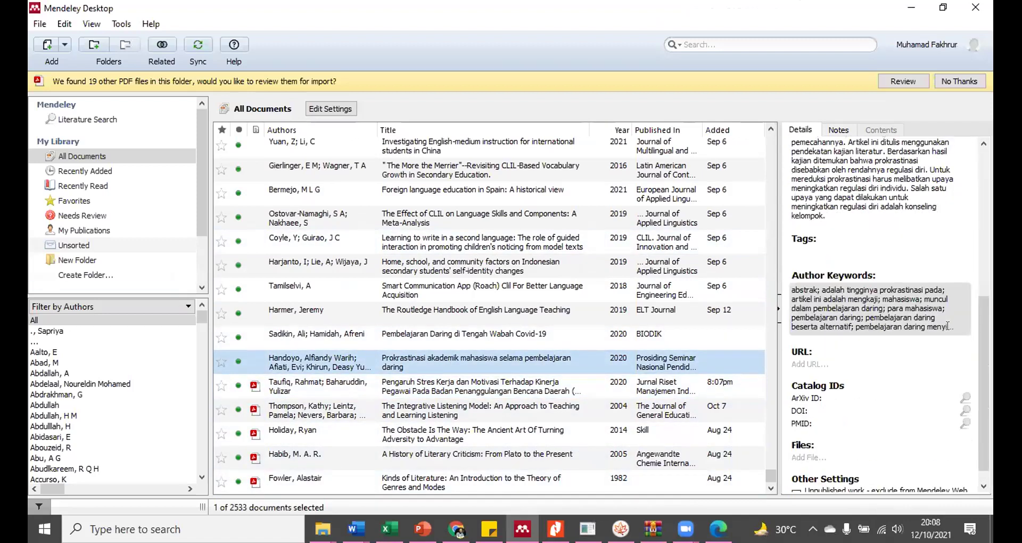
pyautogui.click(335, 246)
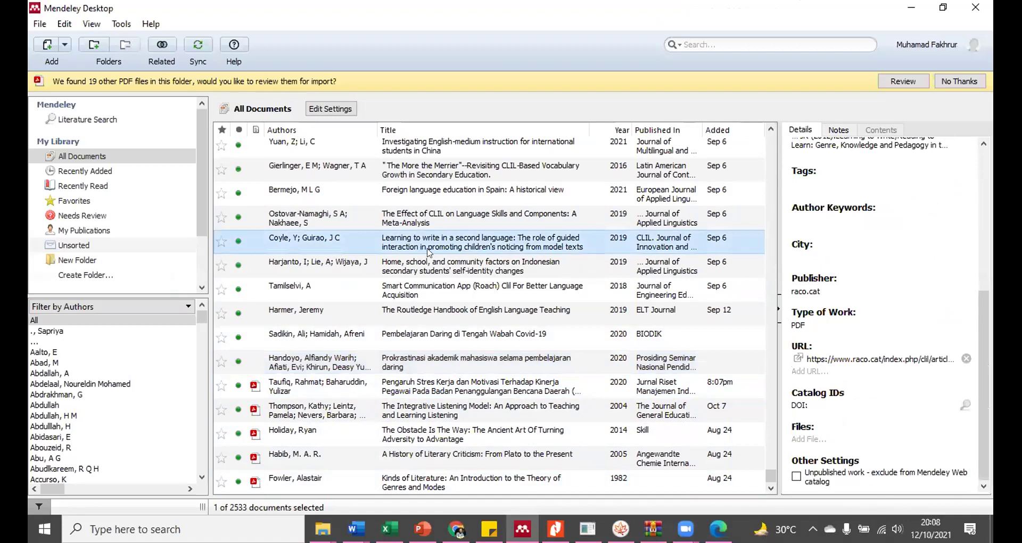
pyautogui.click(457, 301)
pyautogui.scroll(4, 457, 300)
# Complete the "Attitudes and motivation in English language learning" reference by looking up its DOI, and review its publication details.
pyautogui.click(469, 185)
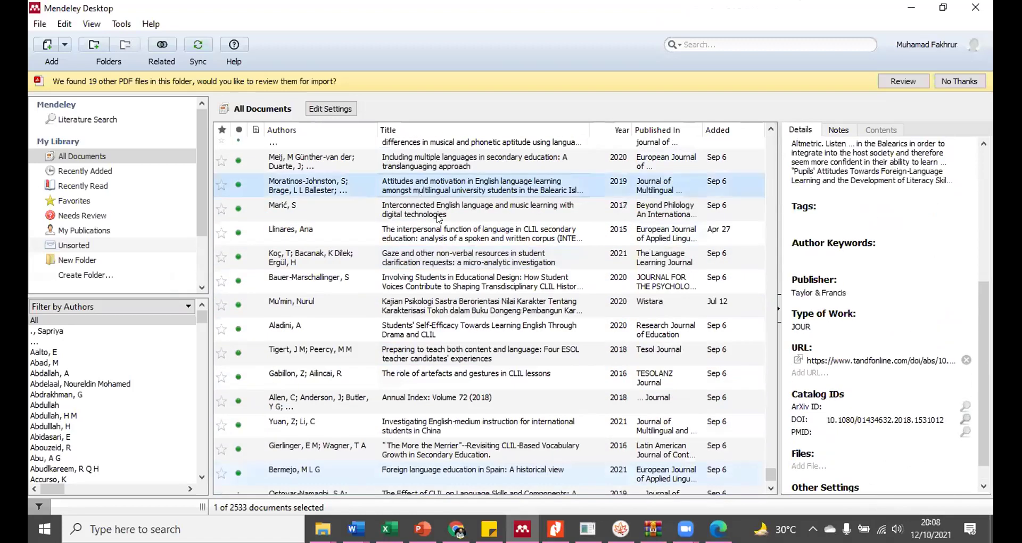
pyautogui.scroll(3, 837, 290)
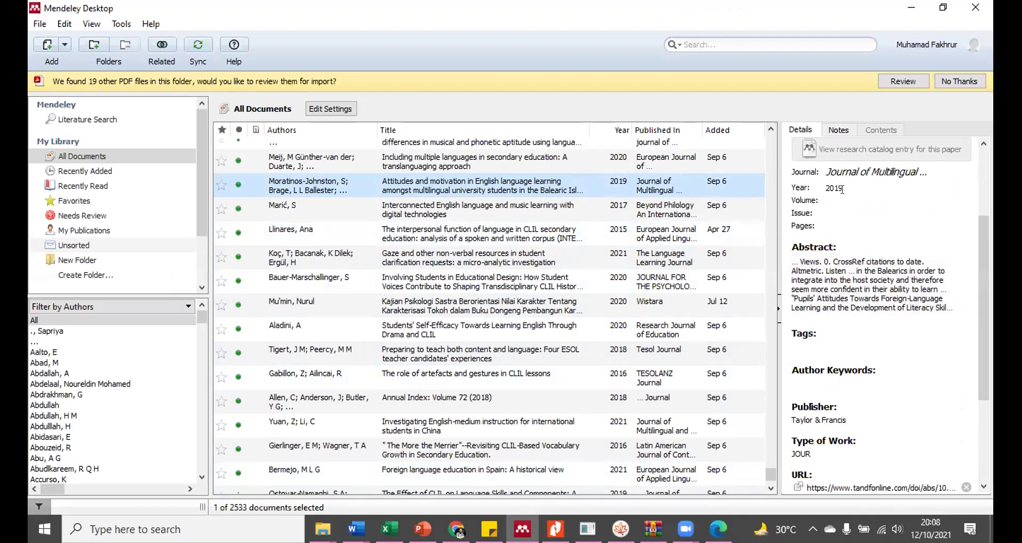
pyautogui.scroll(-3, 829, 186)
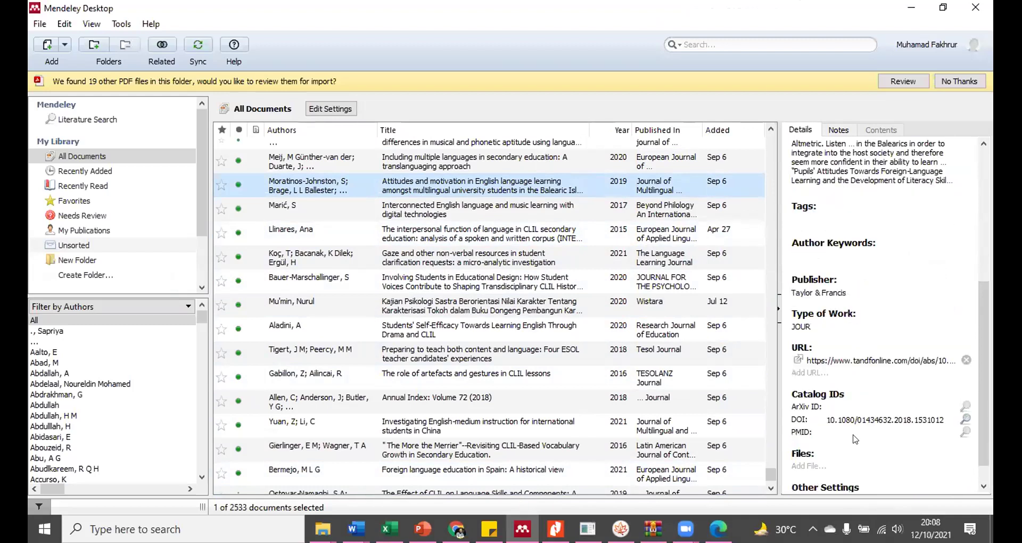
pyautogui.click(969, 418)
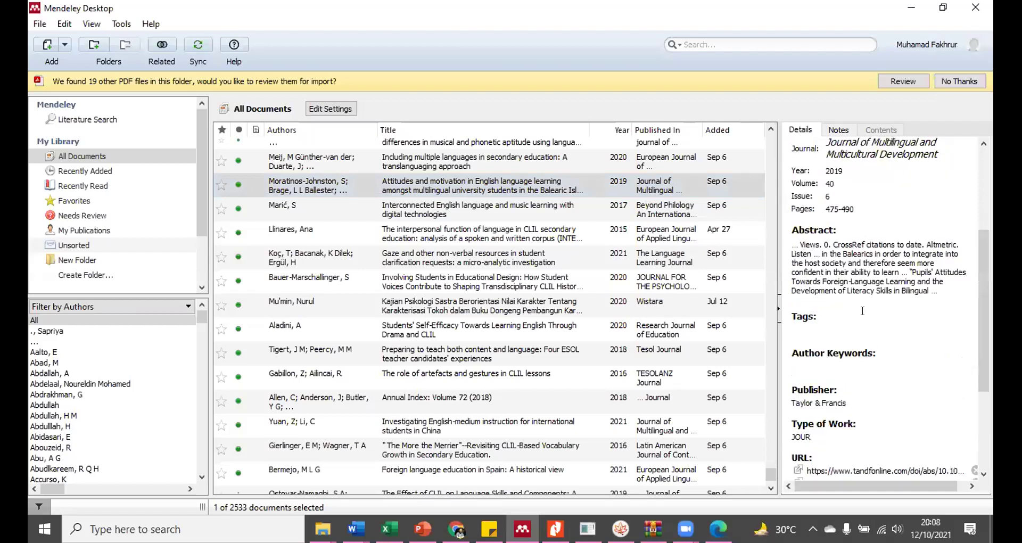
pyautogui.scroll(2, 862, 310)
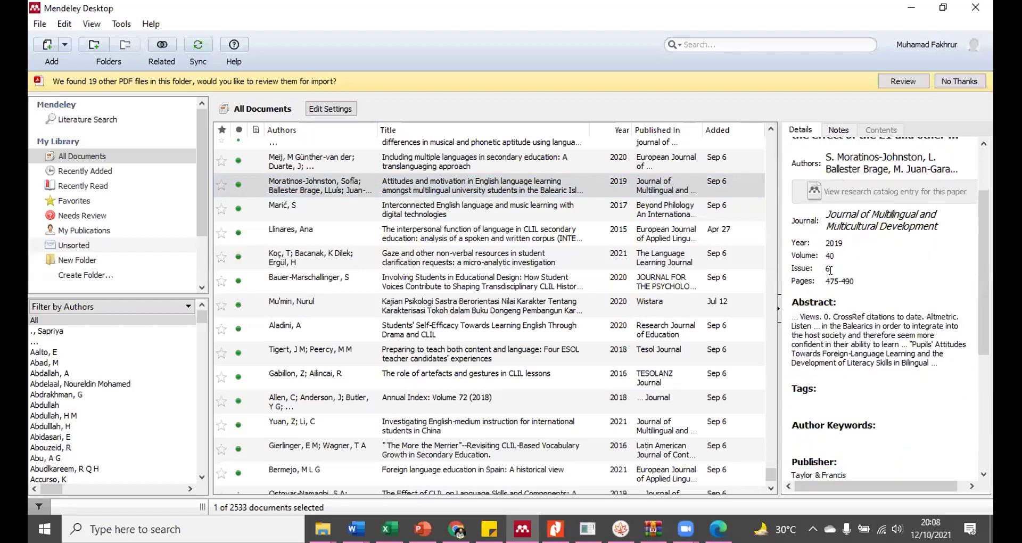
pyautogui.scroll(-4, 348, 437)
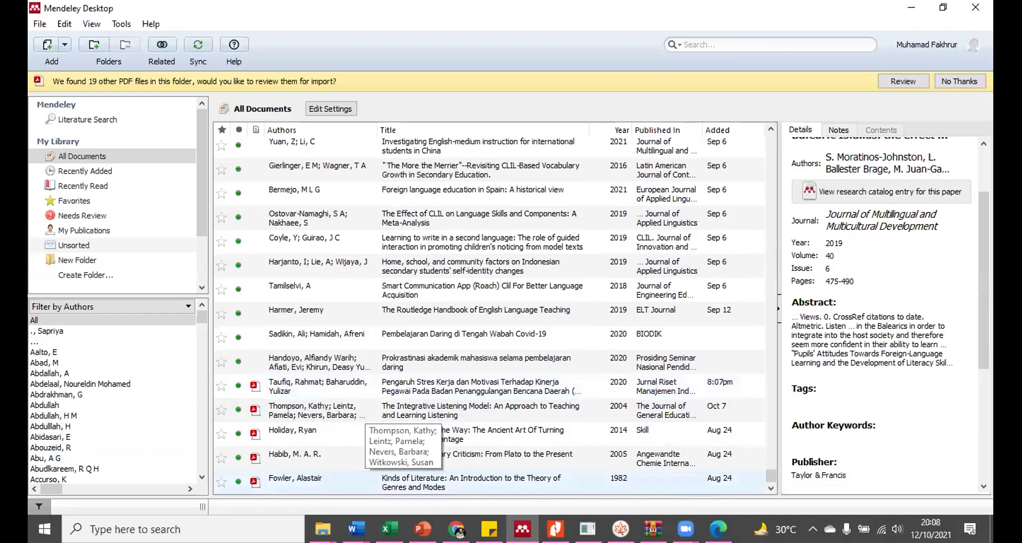
# Switch to the blank Word document Document2 and write "Stress menurut", the article's second author's surname and "dan".
pyautogui.click(355, 528)
pyautogui.click(533, 487)
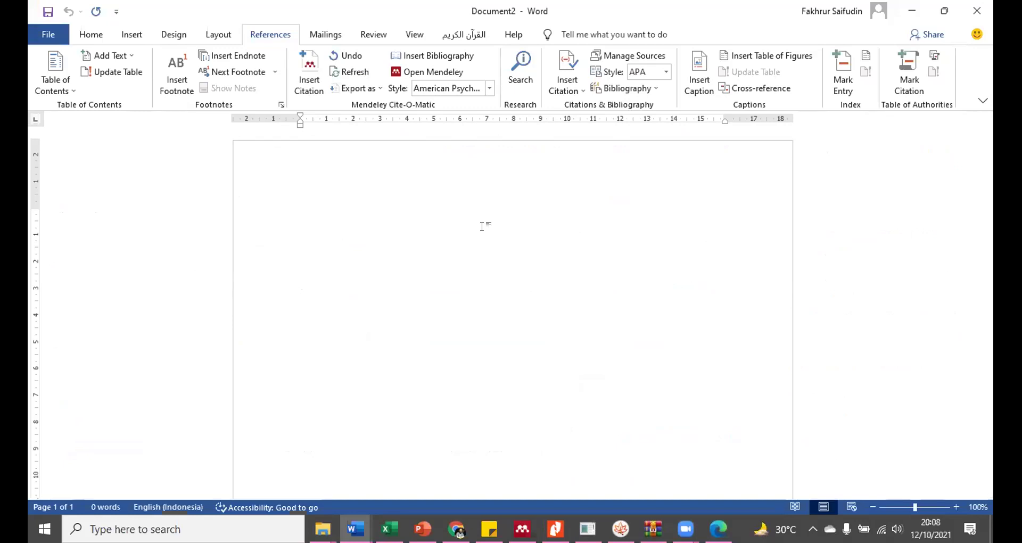
pyautogui.write('stress menurut')
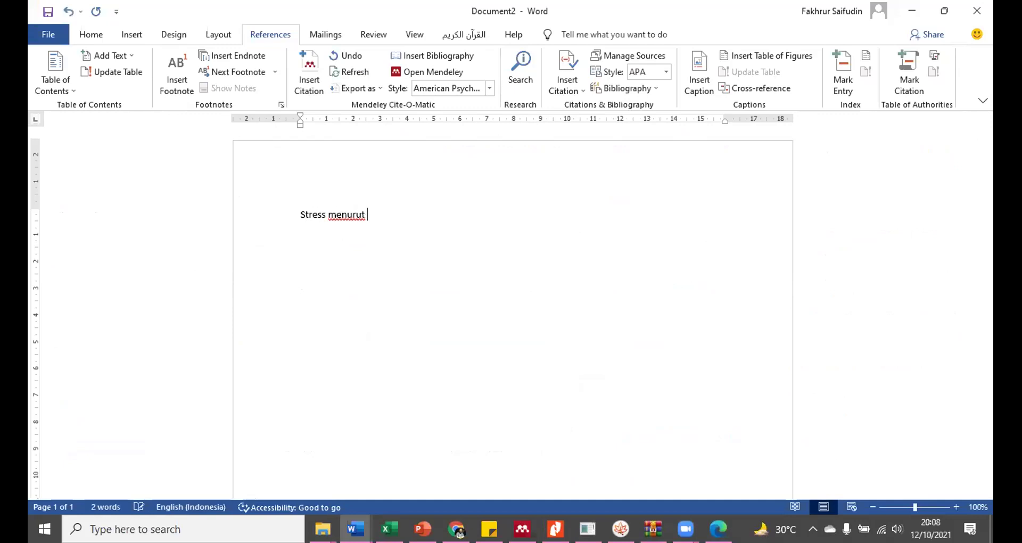
pyautogui.write(' Baharudin dan')
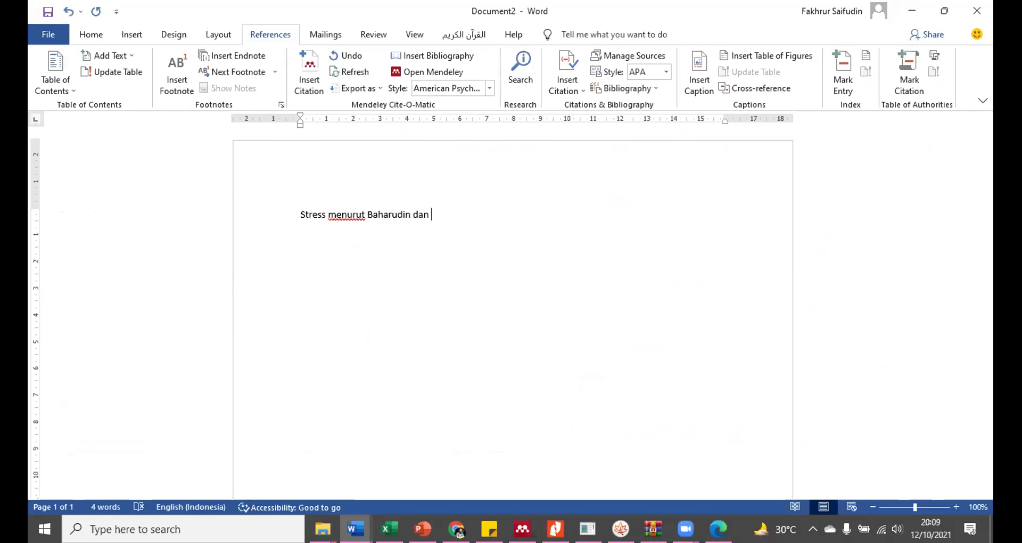
# Return to Mendeley, select the "Pengaruh Stres Kerja dan Motivasi" article, and check its author and publication details.
pyautogui.click(522, 528)
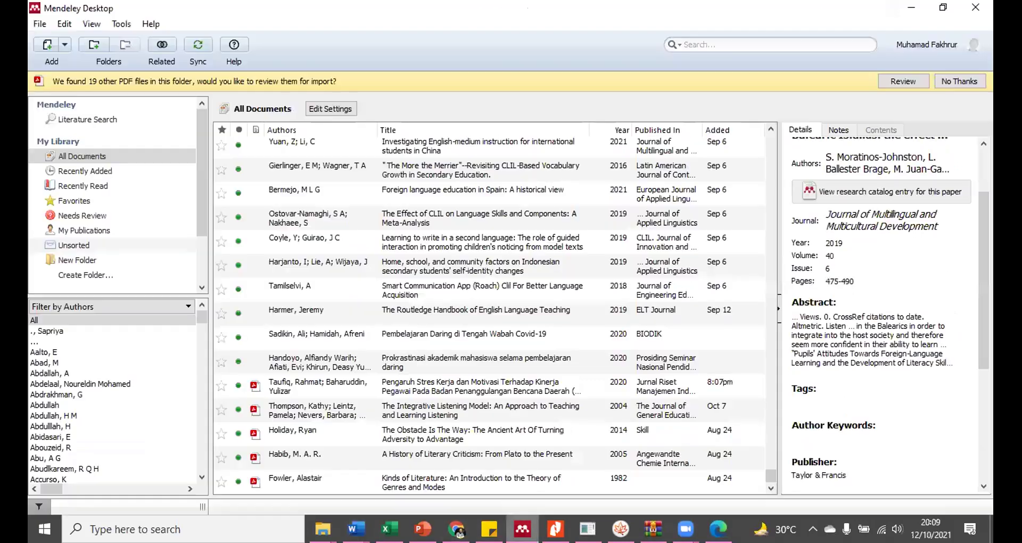
pyautogui.click(350, 392)
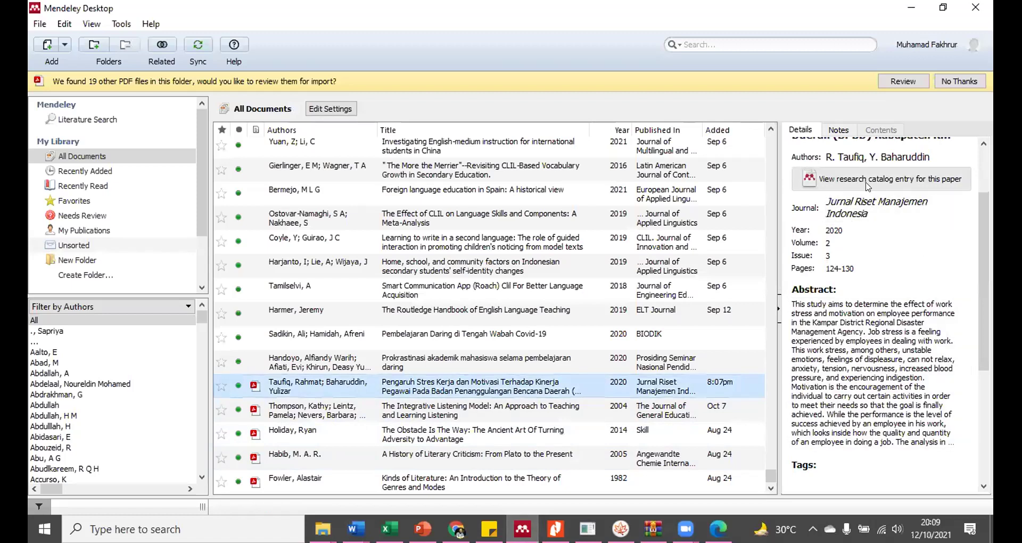
pyautogui.scroll(1, 918, 225)
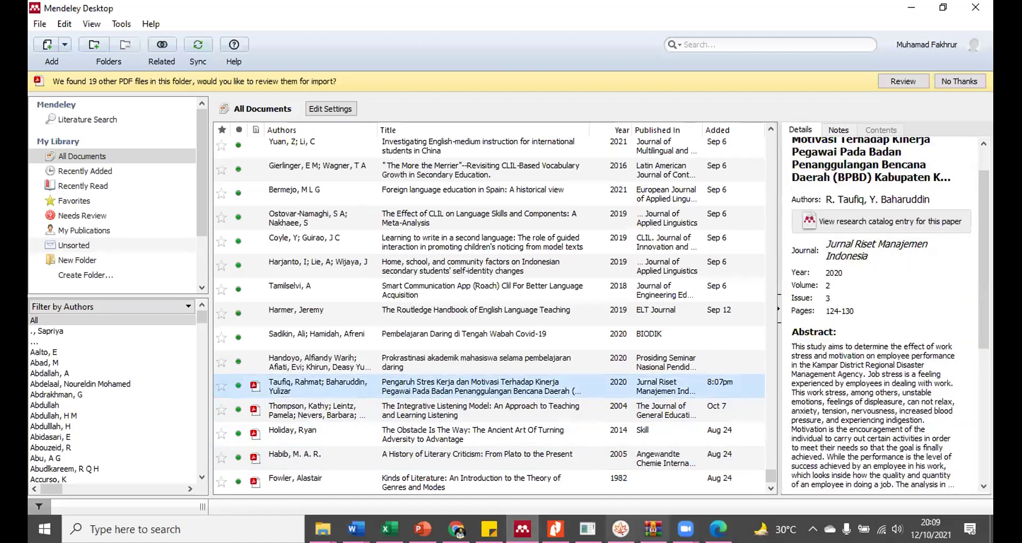
# Switch to Document2 in Word and reorder the line as "Stress menurut", the first author's surname, "dan" and the second author's surname.
pyautogui.click(355, 529)
pyautogui.click(479, 463)
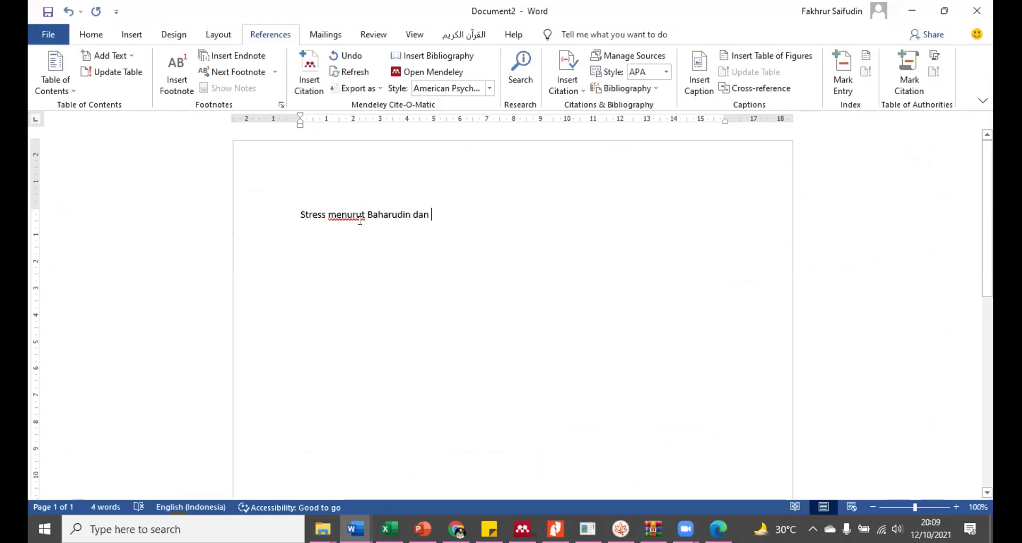
pyautogui.click(366, 215)
pyautogui.write('Taufi')
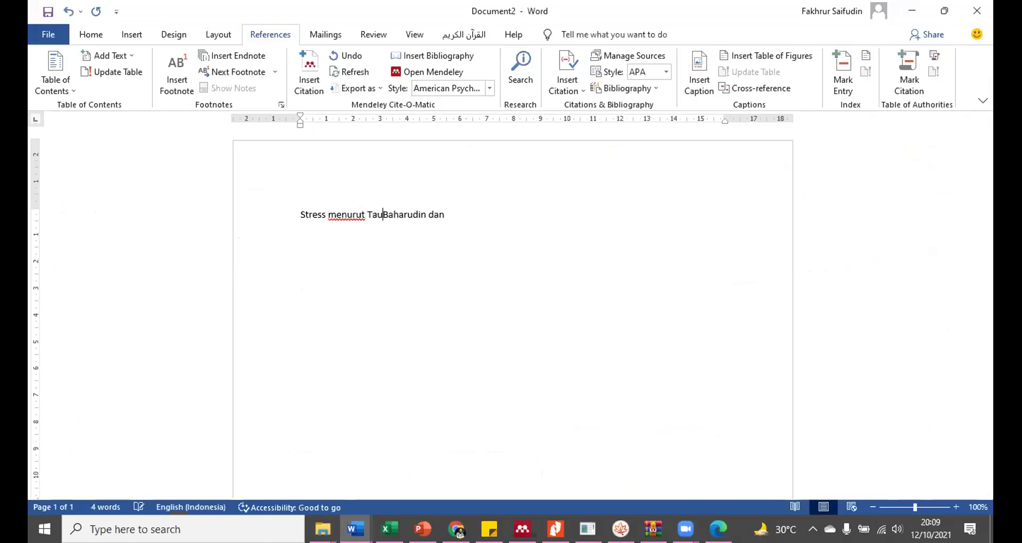
pyautogui.write('q dan')
pyautogui.hotkey('ctrl', 'Right')
pyautogui.press('Delete')
pyautogui.press('Delete')
pyautogui.press('Delete')
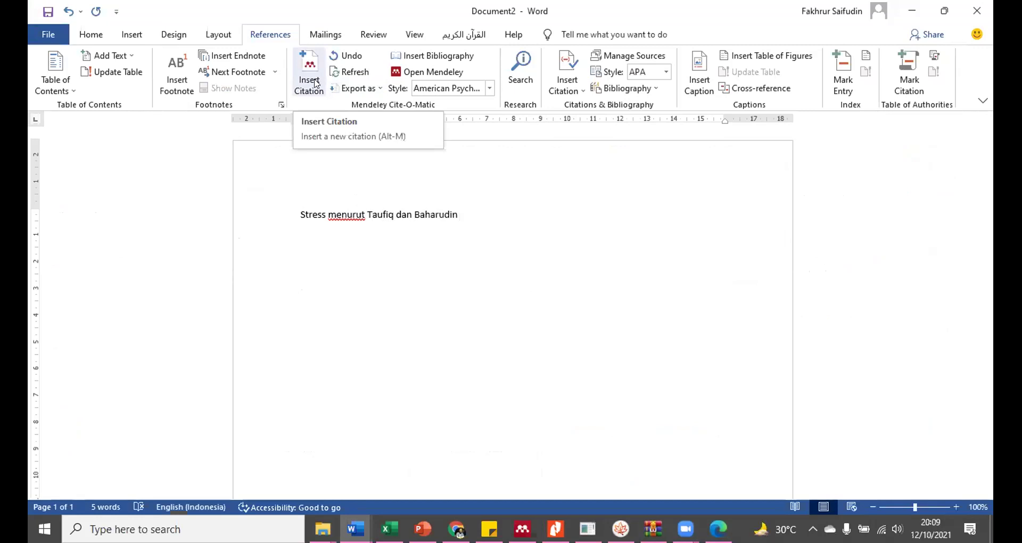
# Insert a Mendeley citation after the surnames by searching for "stres" and choosing the "Pengaruh Stres Kerja dan Motivasi" article.
pyautogui.click(316, 88)
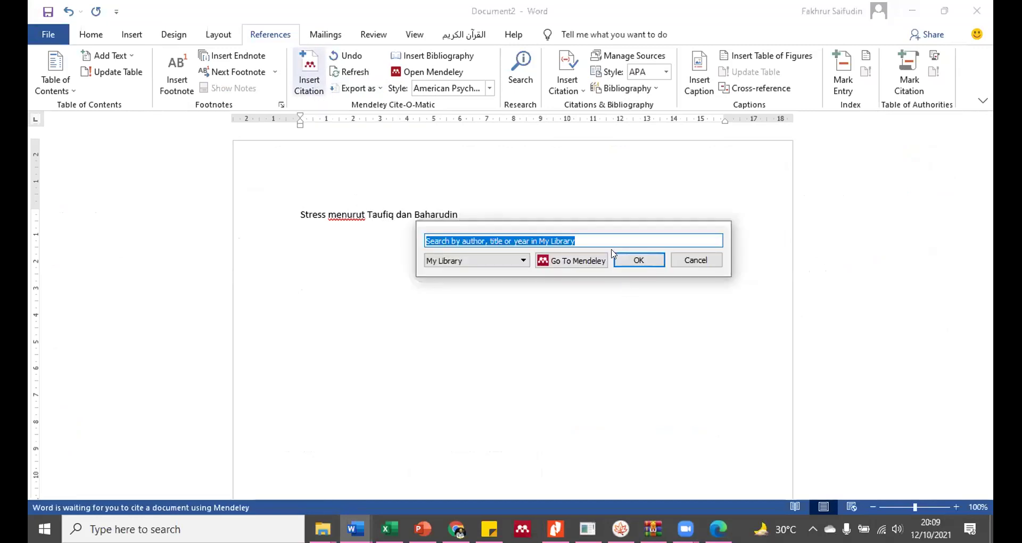
pyautogui.write('ta')
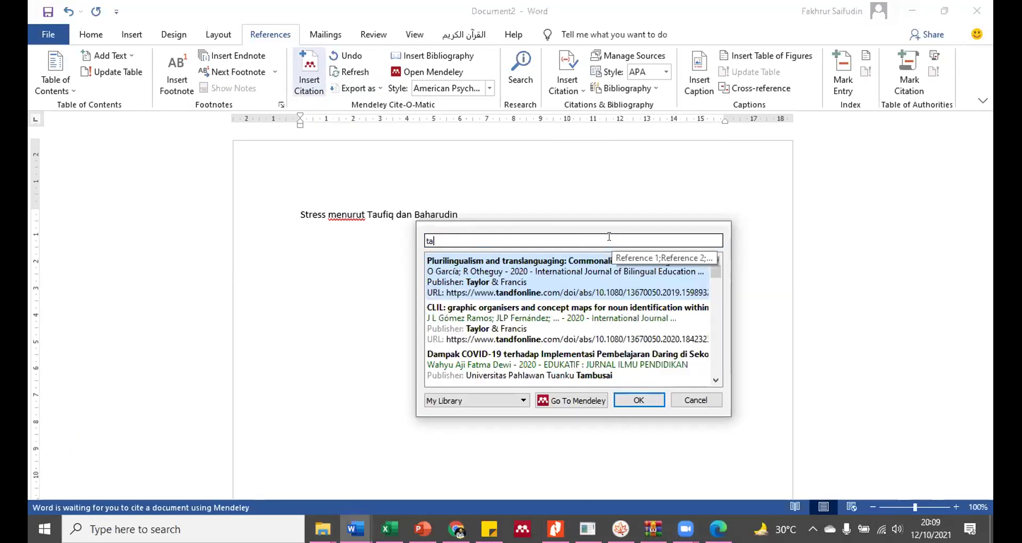
pyautogui.write('ufi')
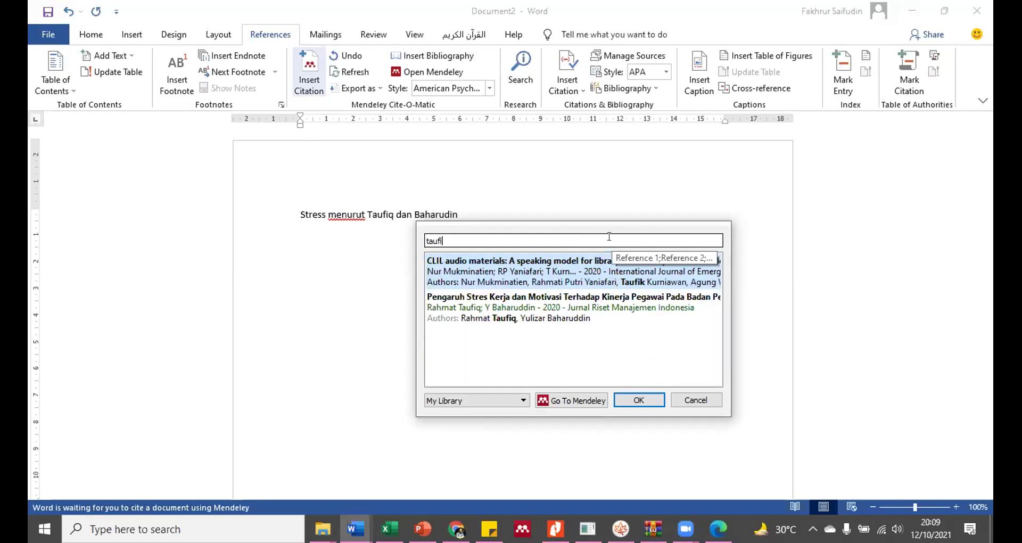
pyautogui.moveTo(463, 234); pyautogui.dragTo(418, 241)
pyautogui.write('stree')
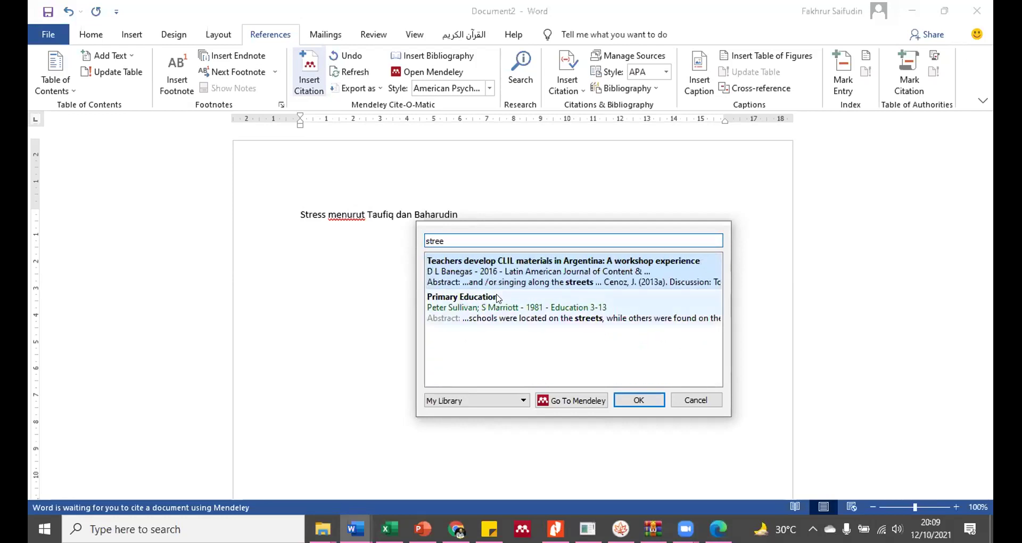
pyautogui.write('s')
pyautogui.press('BackSpace')
pyautogui.press('BackSpace')
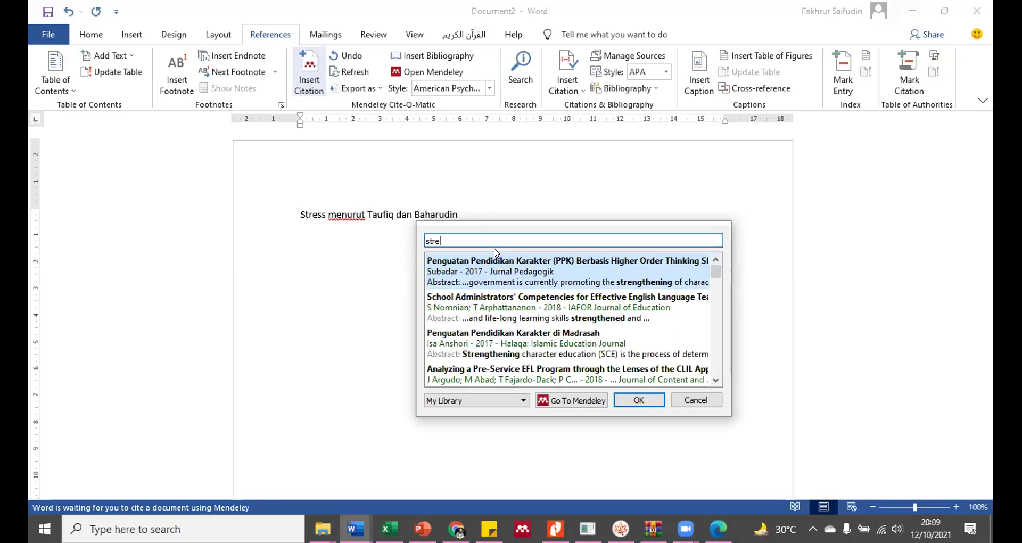
pyautogui.write('s')
pyautogui.scroll(-5, 517, 278)
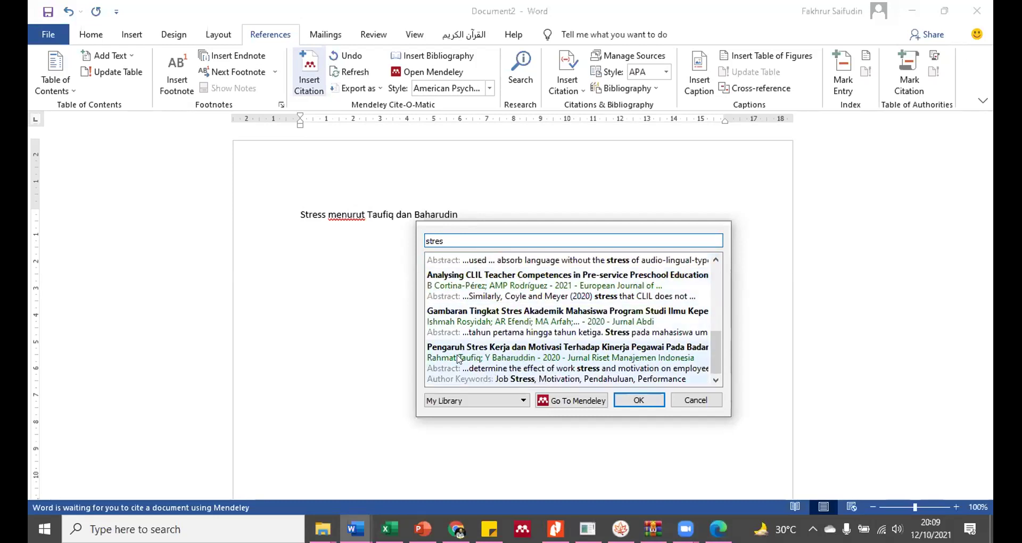
pyautogui.click(522, 360)
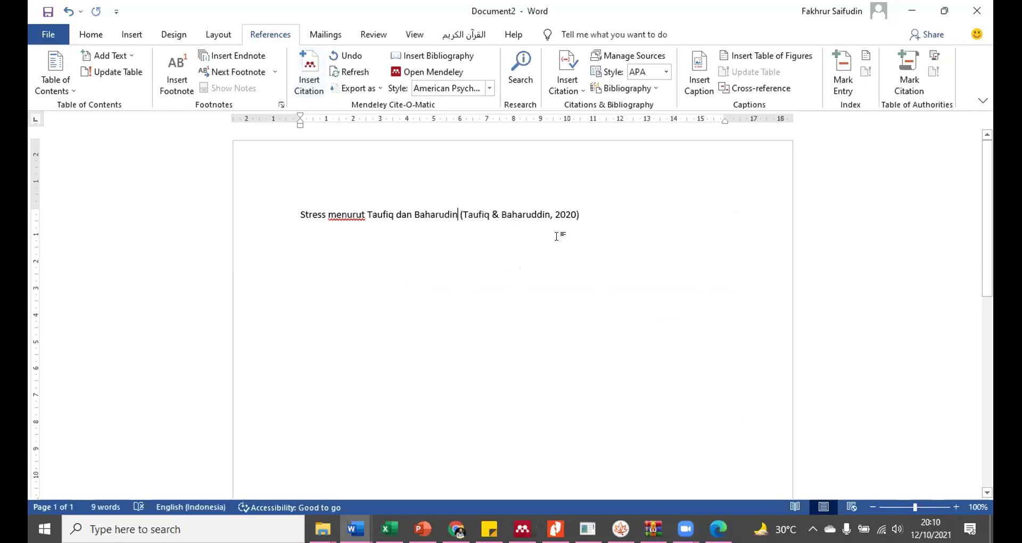
# Compare the author surnames written in the sentence with those repeated in the inserted citation.
pyautogui.click(462, 219)
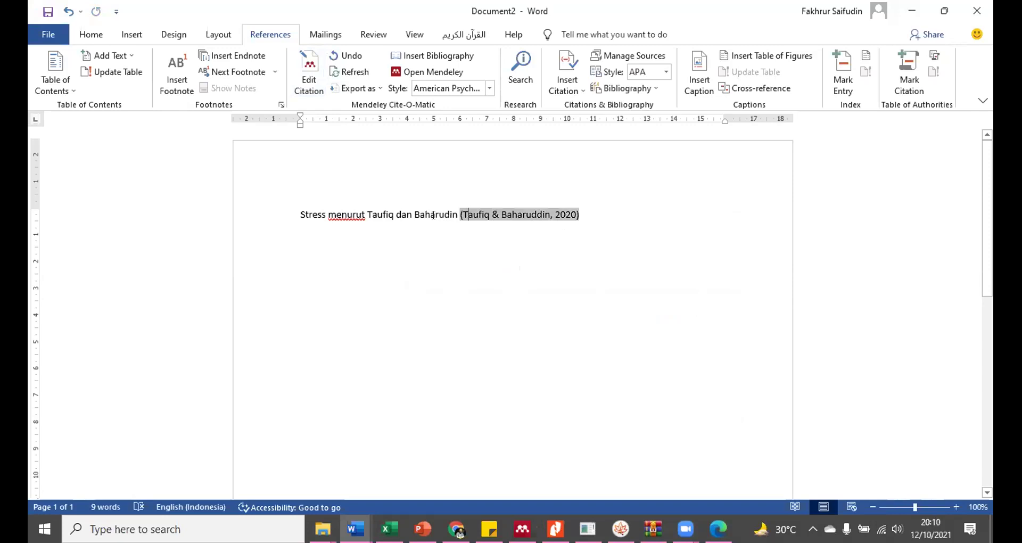
pyautogui.click(388, 221)
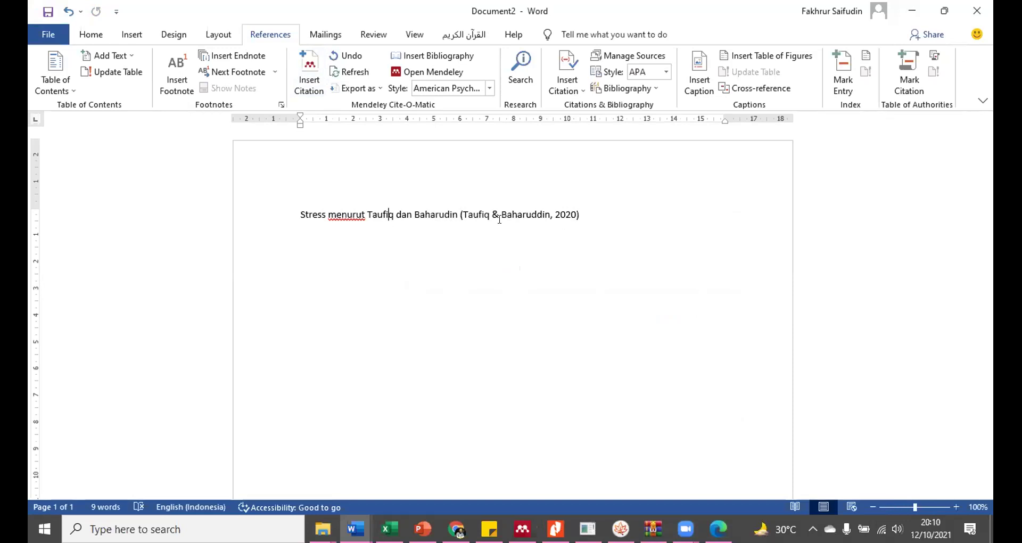
pyautogui.click(498, 214)
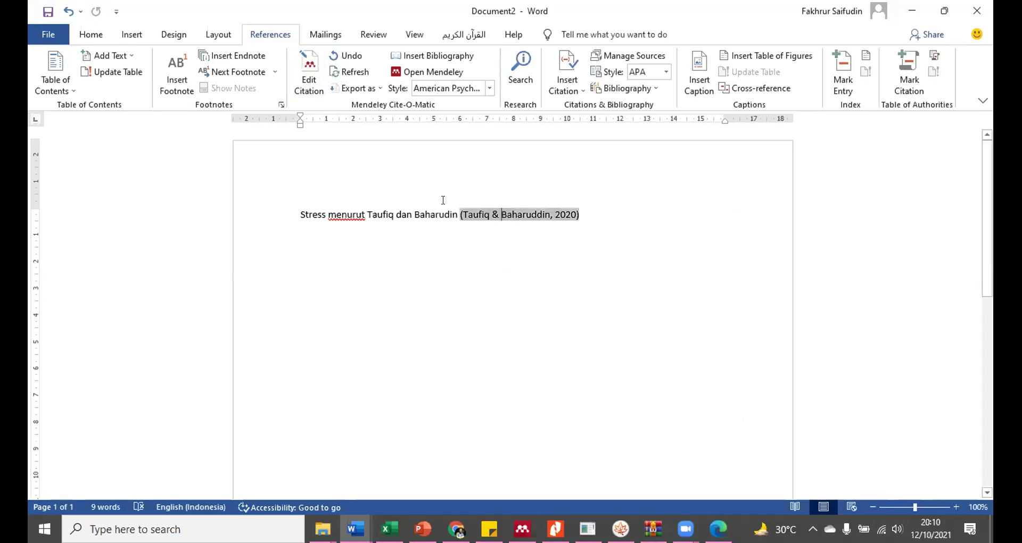
pyautogui.moveTo(548, 214); pyautogui.dragTo(483, 215)
pyautogui.click(538, 253)
pyautogui.click(423, 214)
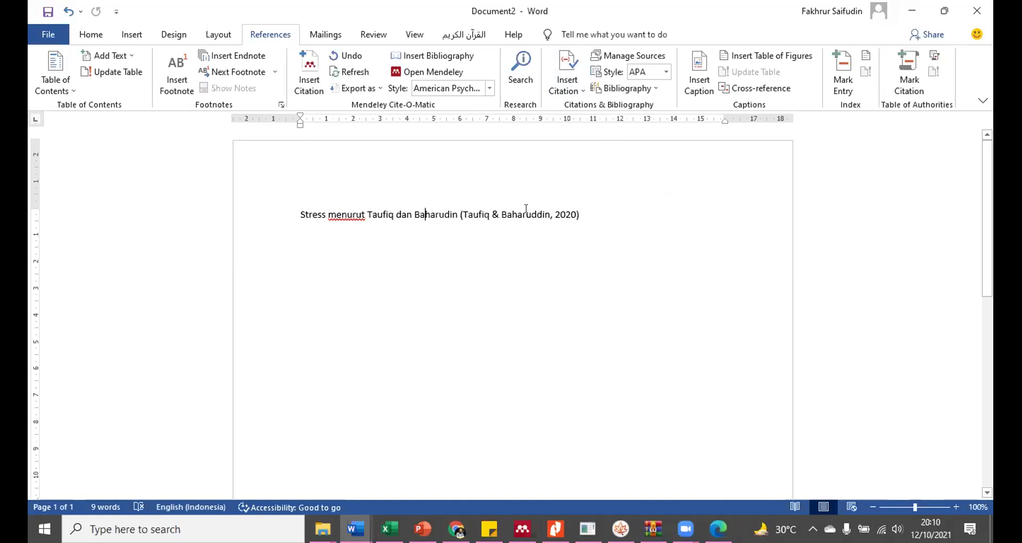
# Remove the author surnames from the inserted citation, leaving "(2020)", and keep the manual edit.
pyautogui.click(551, 214)
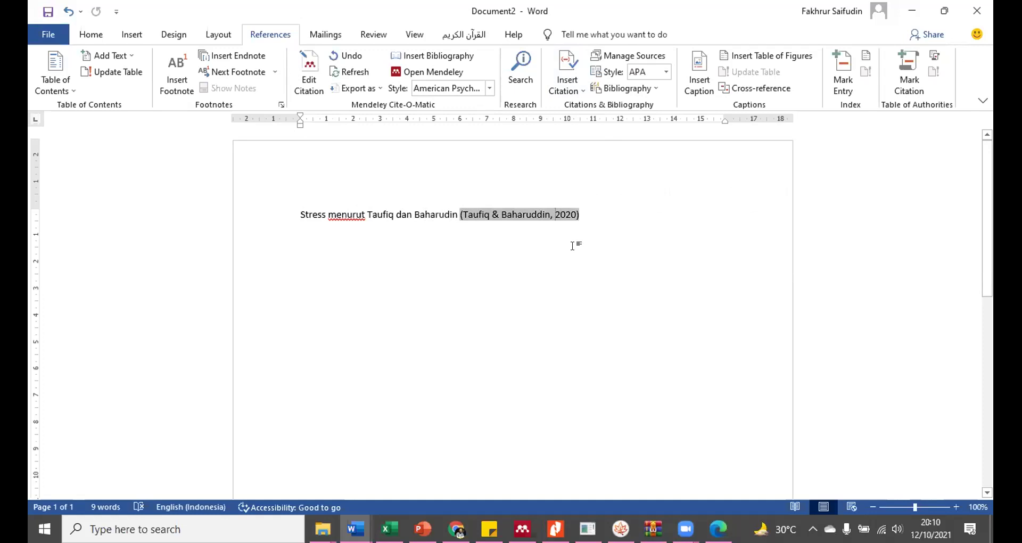
pyautogui.press('BackSpace')
pyautogui.press('BackSpace')
pyautogui.press('BackSpace')
pyautogui.press('BackSpace')
pyautogui.press('BackSpace')
pyautogui.press('BackSpace')
pyautogui.press('BackSpace')
pyautogui.press('BackSpace')
pyautogui.press('BackSpace')
pyautogui.press('BackSpace')
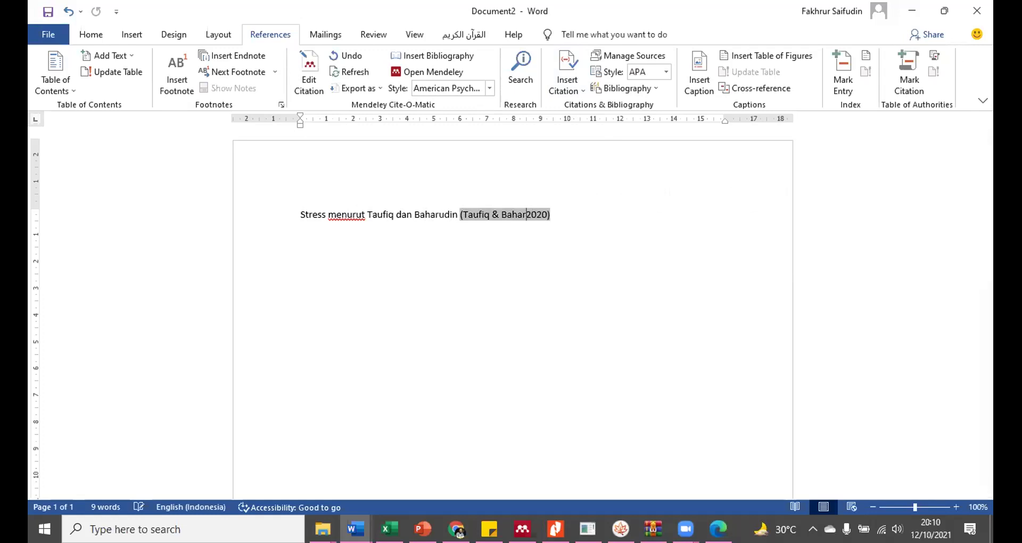
pyautogui.press('BackSpace')
pyautogui.press('BackSpace')
pyautogui.press('BackSpace')
pyautogui.press('BackSpace')
pyautogui.press('BackSpace')
pyautogui.press('BackSpace')
pyautogui.press('BackSpace')
pyautogui.press('BackSpace')
pyautogui.press('BackSpace')
pyautogui.press('BackSpace')
pyautogui.press('BackSpace')
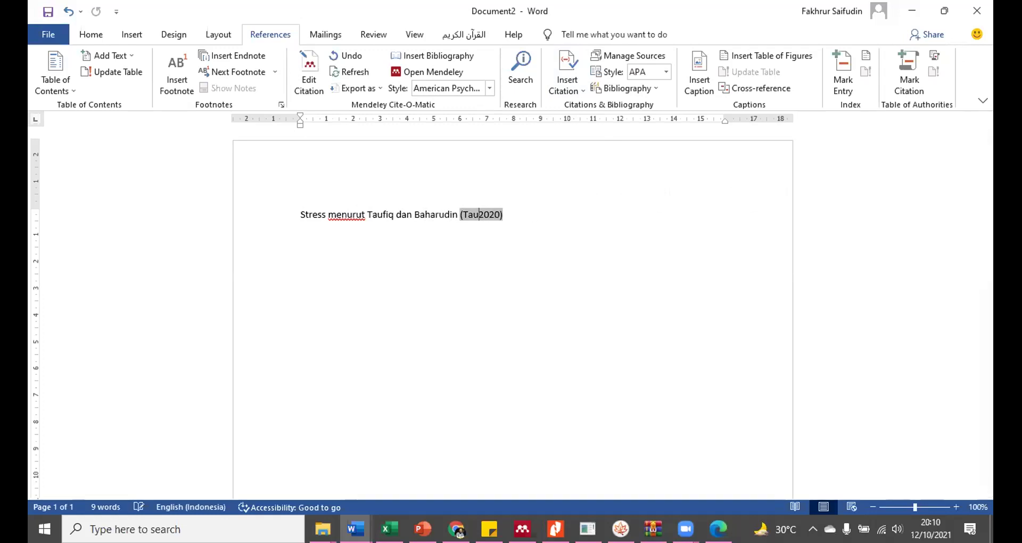
pyautogui.click(479, 214)
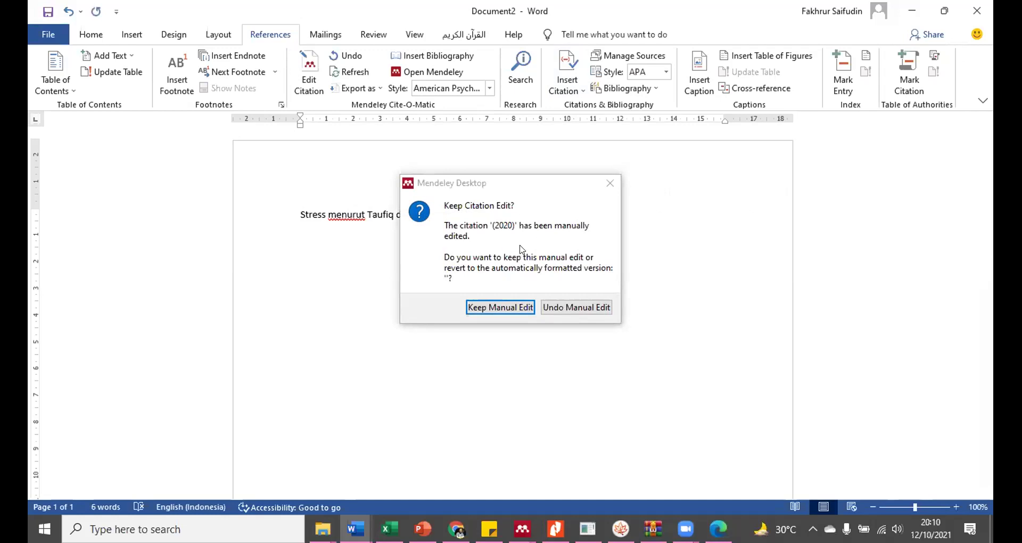
pyautogui.click(487, 307)
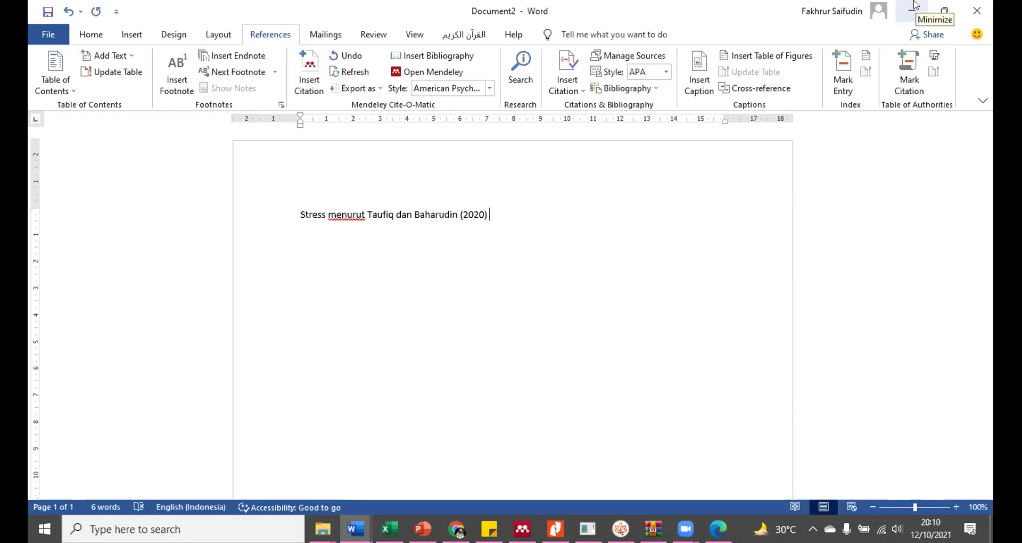
# Continue the sentence after the citation with "adalah", a row of dots and "dst dll dsb.".
pyautogui.write('adalah')
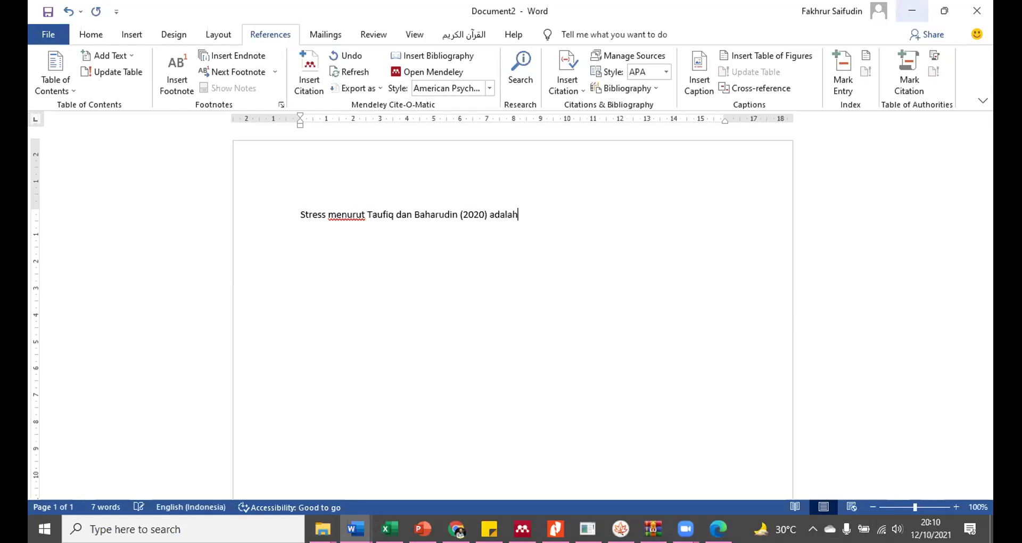
pyautogui.write('.........')
pyautogui.write(' dst dll ds')
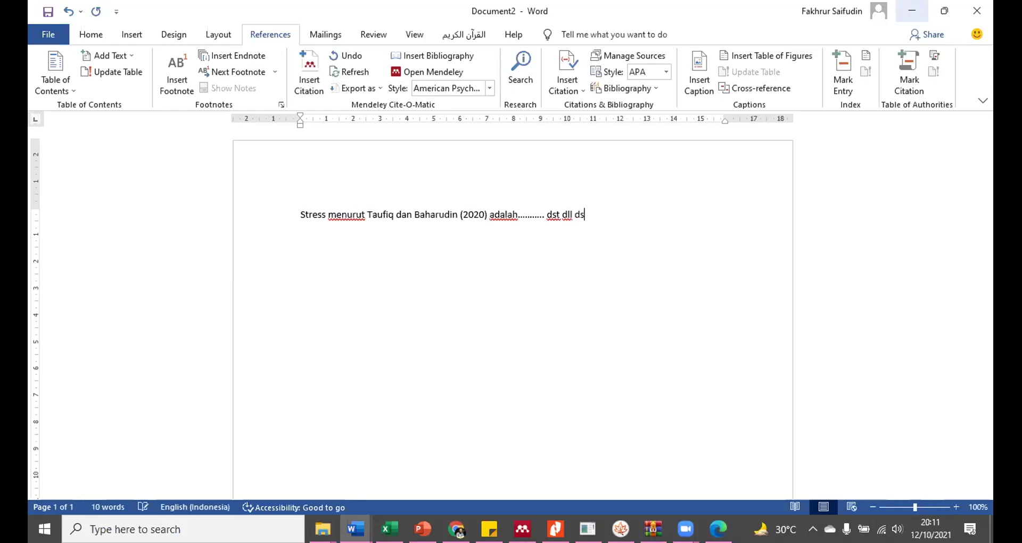
pyautogui.write('b. ')
# Add a second sentence reading "Selnajutnya, pendidikan yaitu usaha sadar tentang membangun kecerdasan bangsa".
pyautogui.write('selnajutnya')
pyautogui.write(', pendidikan ')
pyautogui.write('ma')
pyautogui.press('BackSpace')
pyautogui.press('BackSpace')
pyautogui.write('yaitu')
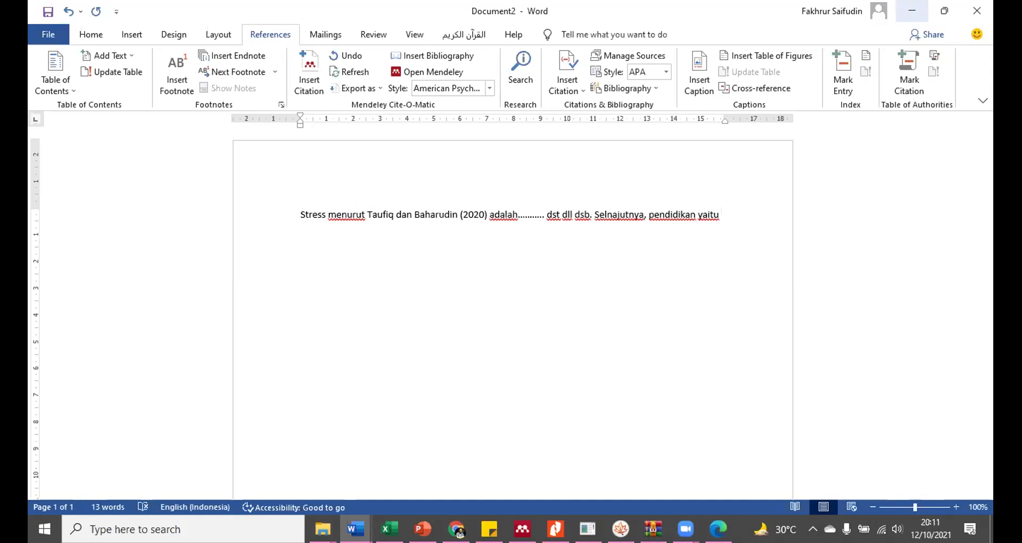
pyautogui.write('usaha sadar ')
pyautogui.write('tentang ')
pyautogui.write('membangun ke')
pyautogui.write('ve')
pyautogui.write('cerdasan bangsa')
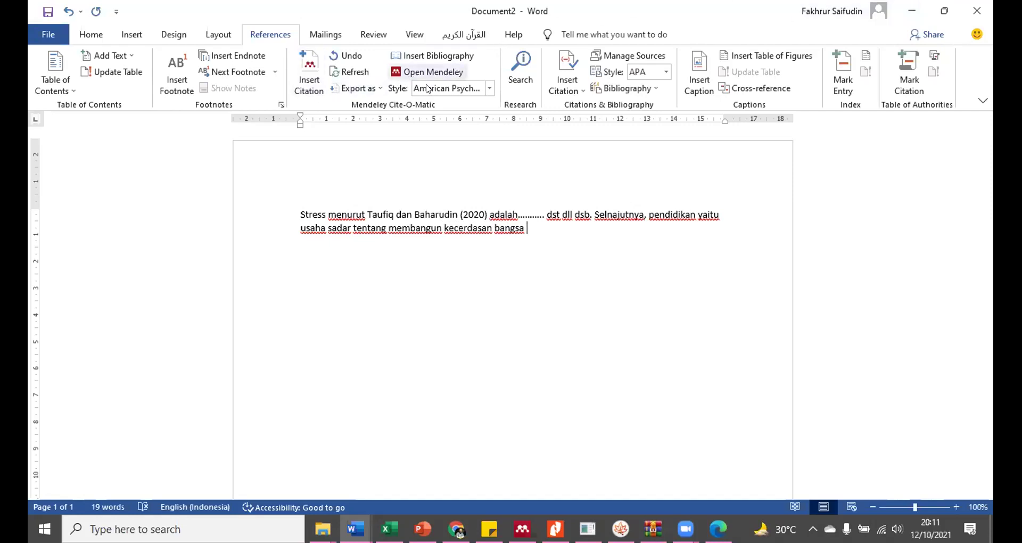
# Switch to Mendeley Desktop and search the online literature catalogue for "pendidikan".
pyautogui.click(523, 528)
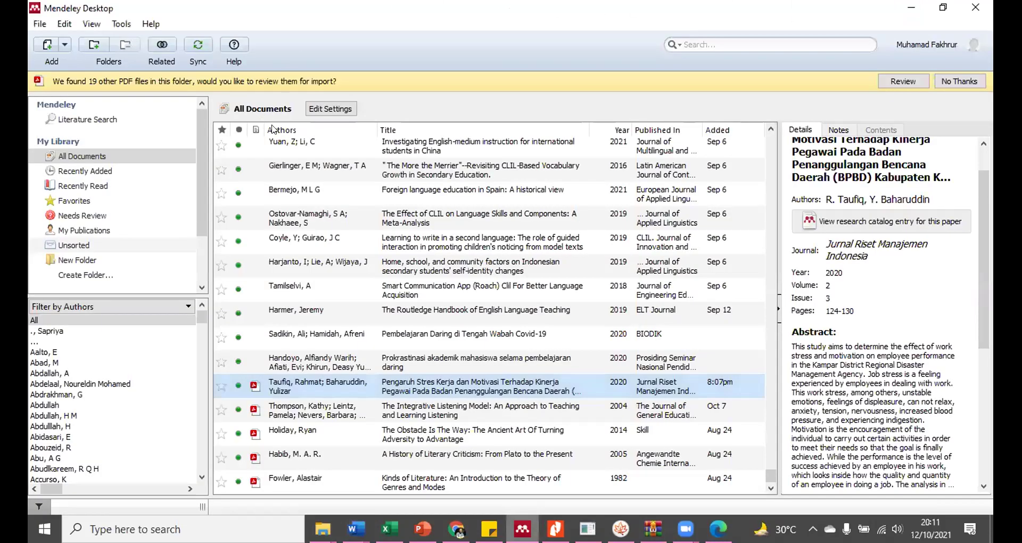
pyautogui.click(62, 121)
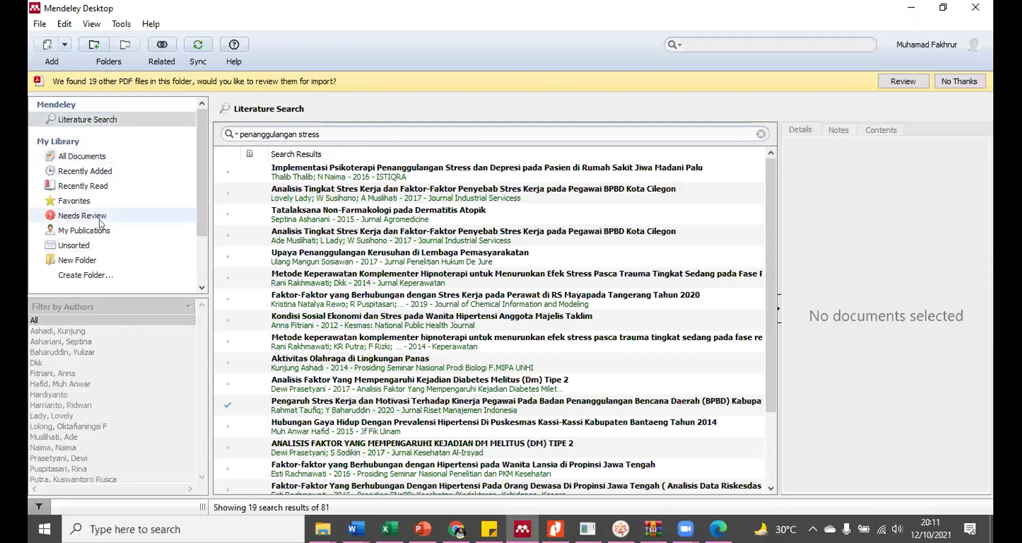
pyautogui.tripleClick(322, 134)
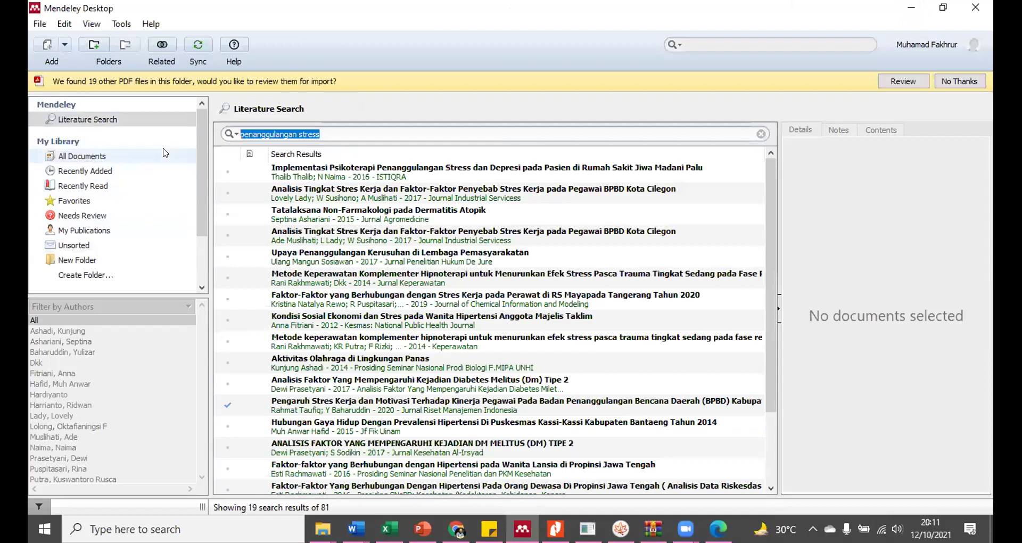
pyautogui.write('pendidikan')
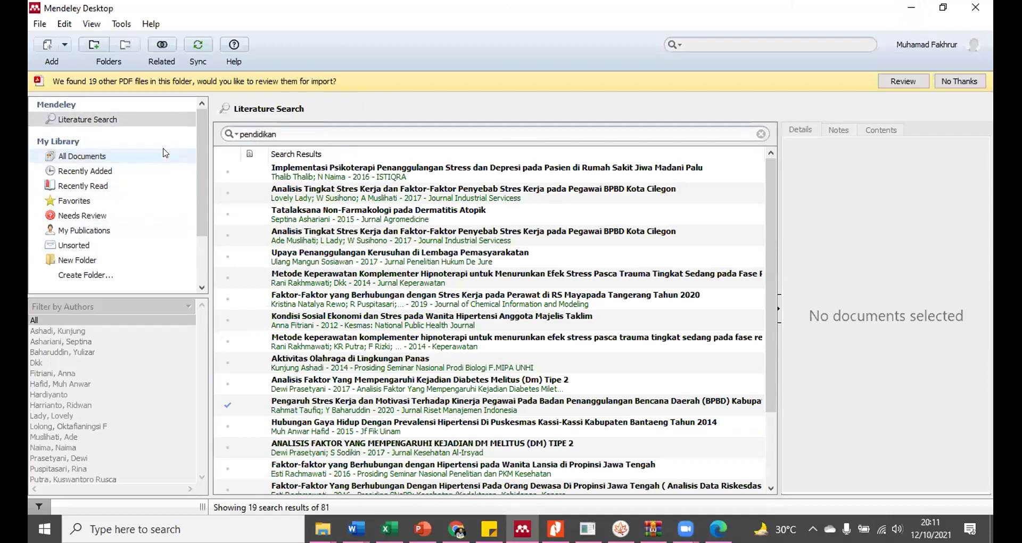
pyautogui.press('Return')
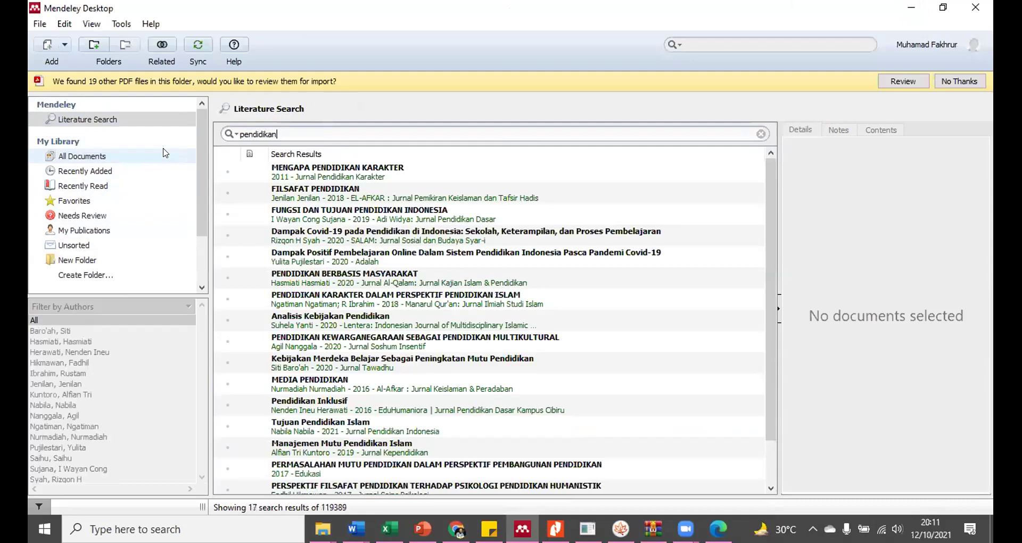
# Examine the abstracts of several results, including "Mengapa Pendidikan Karakter" and "Manajemen Mutu Pendidikan Islam", and return to all library documents.
pyautogui.click(372, 173)
pyautogui.scroll(-1, 931, 292)
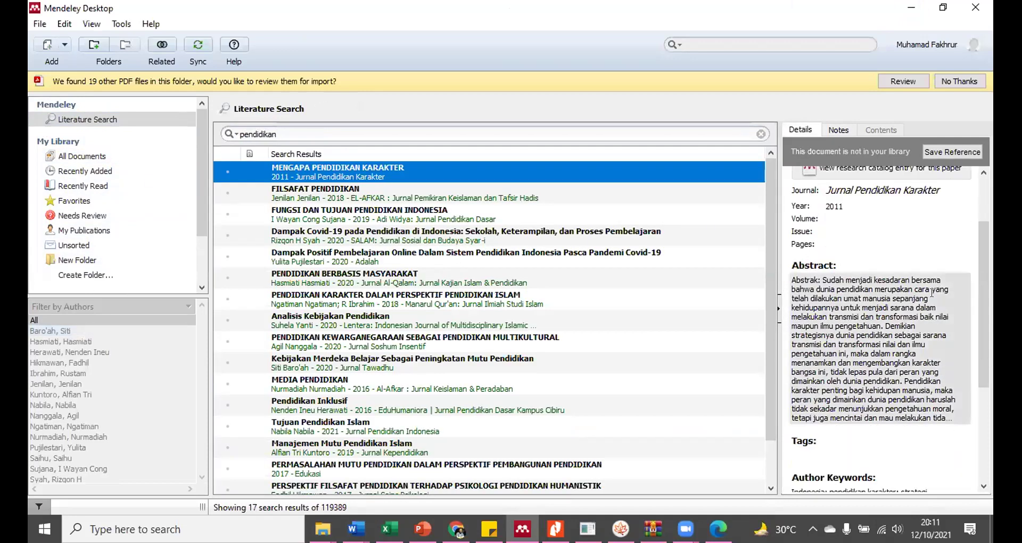
pyautogui.click(391, 324)
pyautogui.scroll(-1, 551, 373)
pyautogui.click(438, 399)
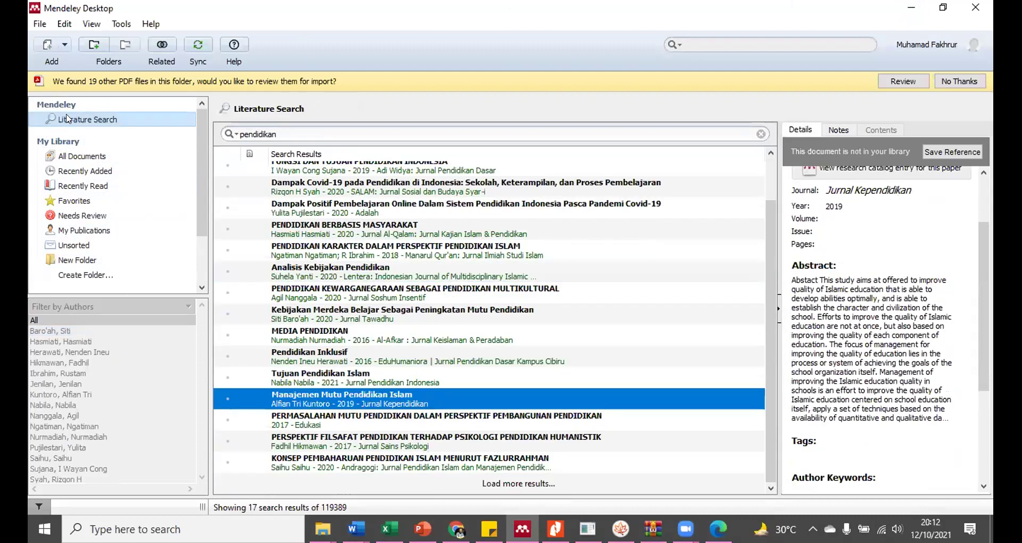
pyautogui.click(80, 156)
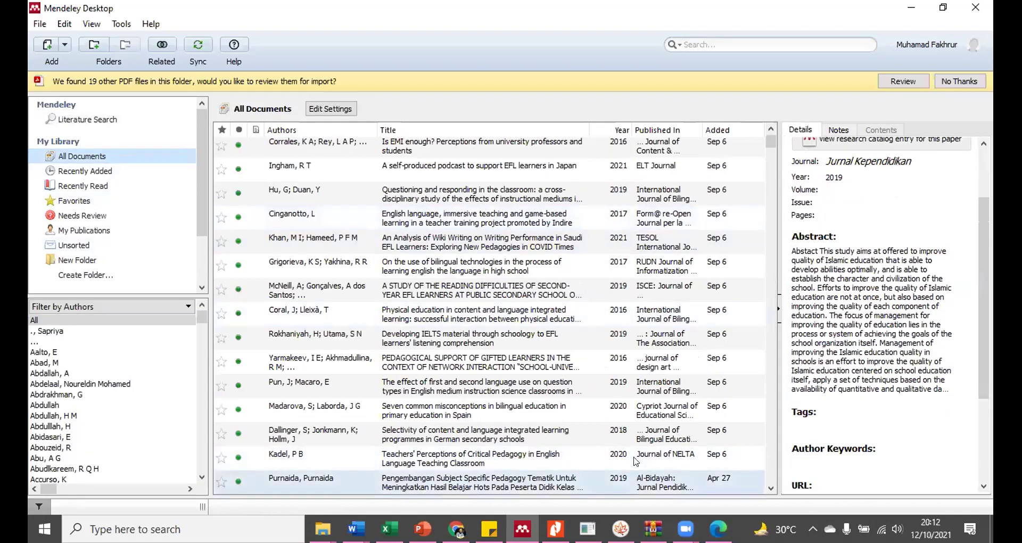
# Switch to Chrome and search the web for "pengertian pendidikan".
pyautogui.hotkey('alt', 'Tab')
pyautogui.click(621, 41)
pyautogui.write('pengert')
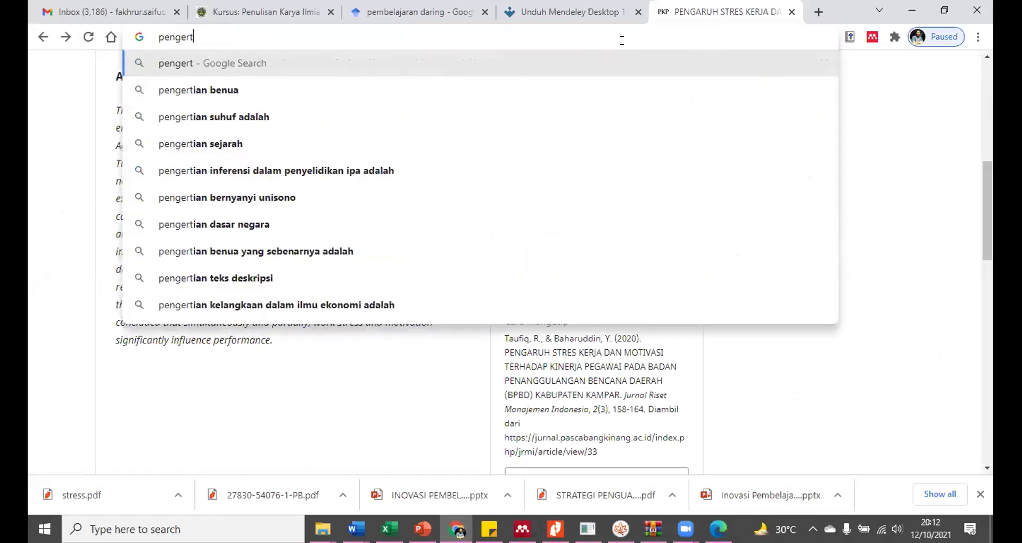
pyautogui.write('ian pendidikan')
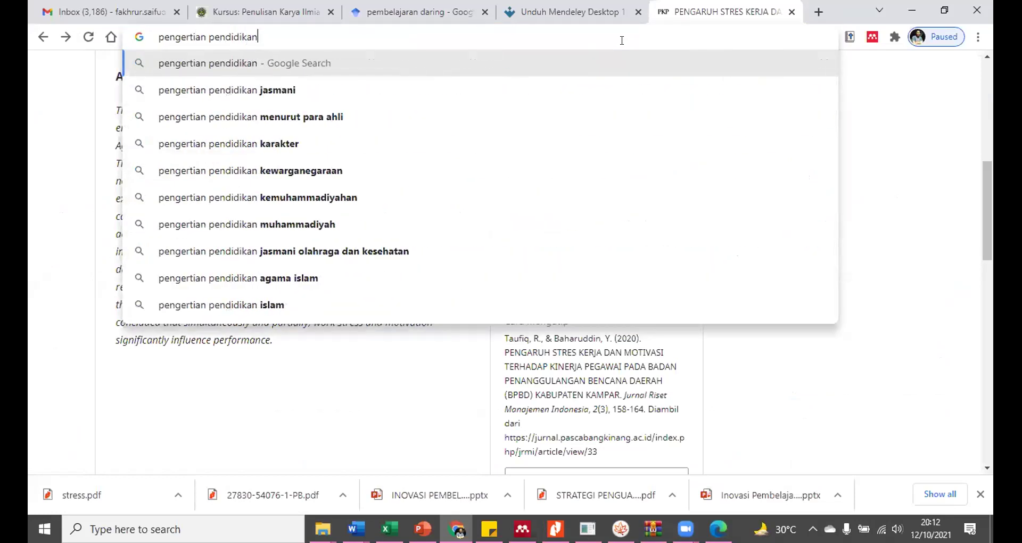
pyautogui.press('Return')
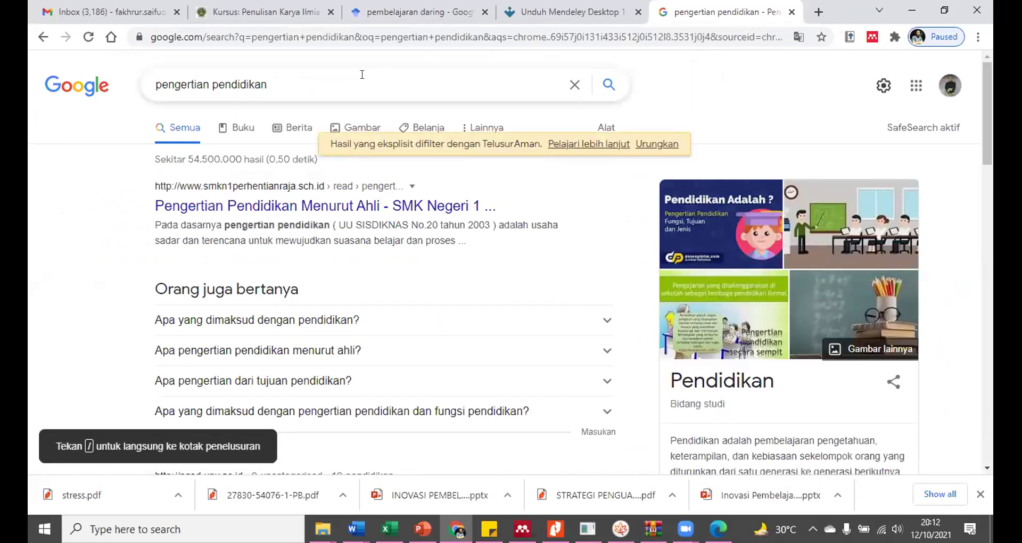
# Search the web for "google scholar" and open the Google Scholar site.
pyautogui.press('/')
pyautogui.write('s')
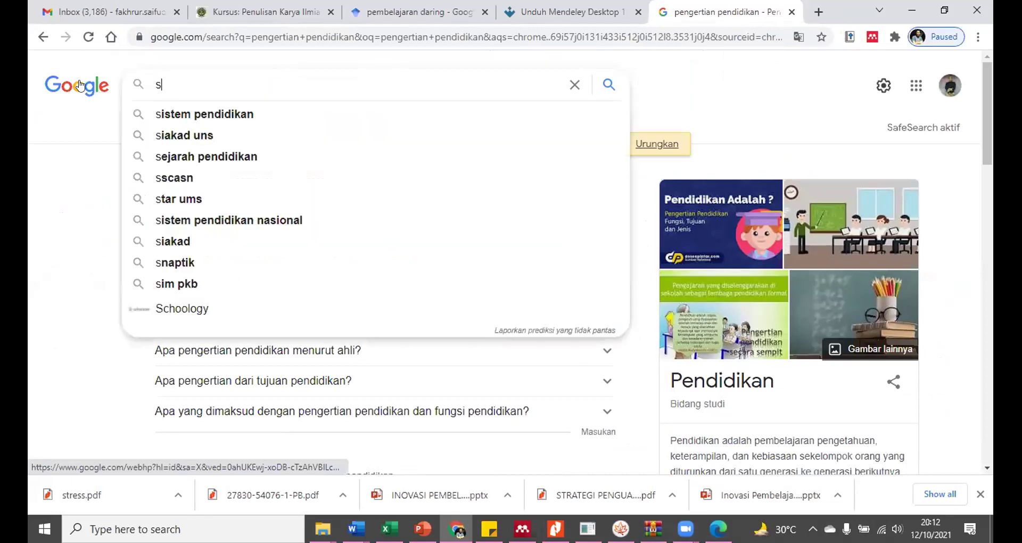
pyautogui.press('BackSpace')
pyautogui.write('google scholar')
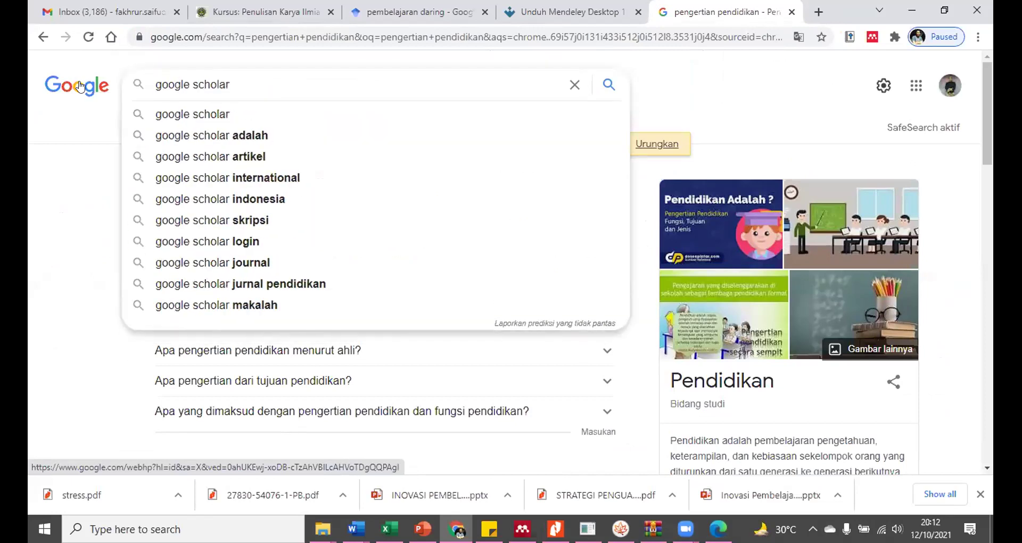
pyautogui.press('Return')
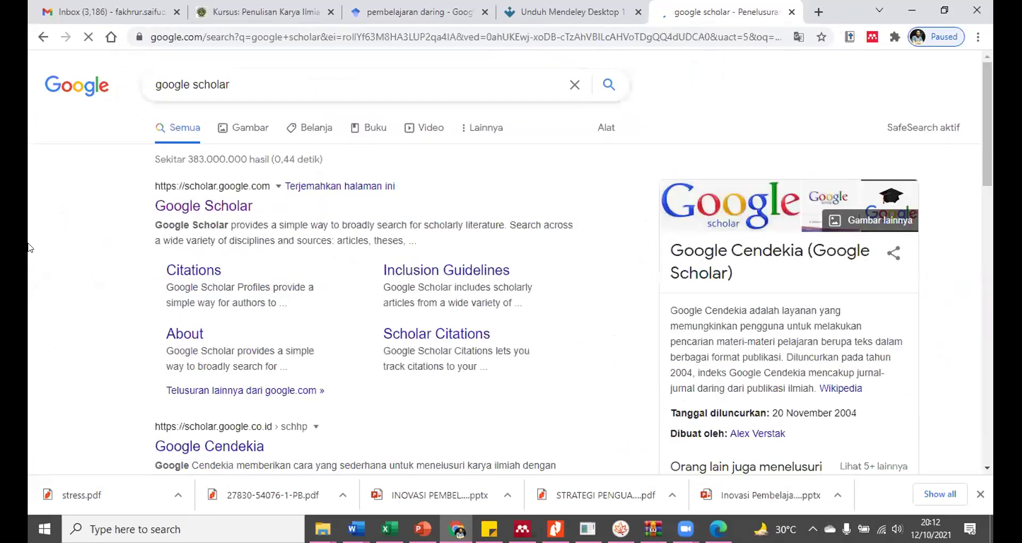
pyautogui.click(224, 210)
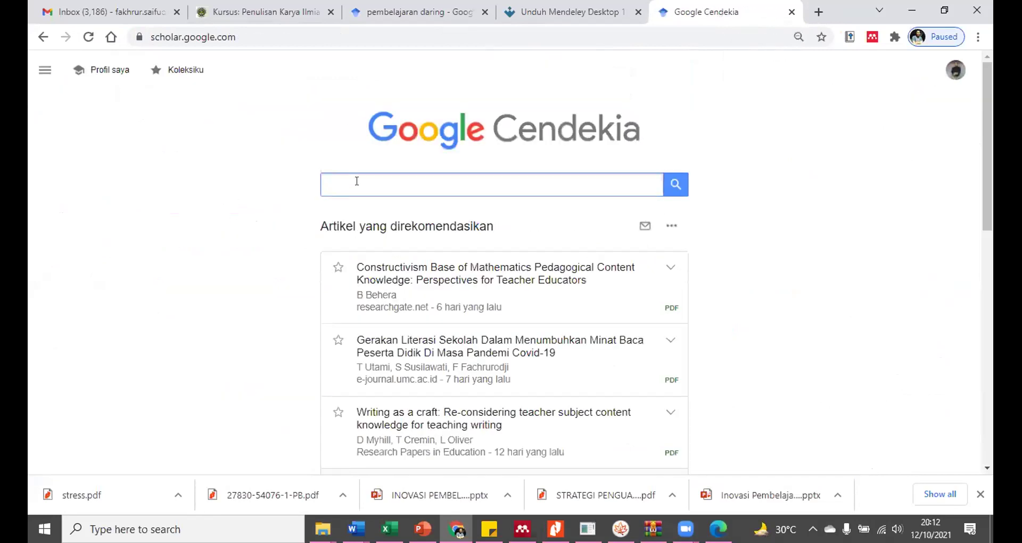
# Search Google Scholar for "pendidikan pengertian".
pyautogui.write('pendidika')
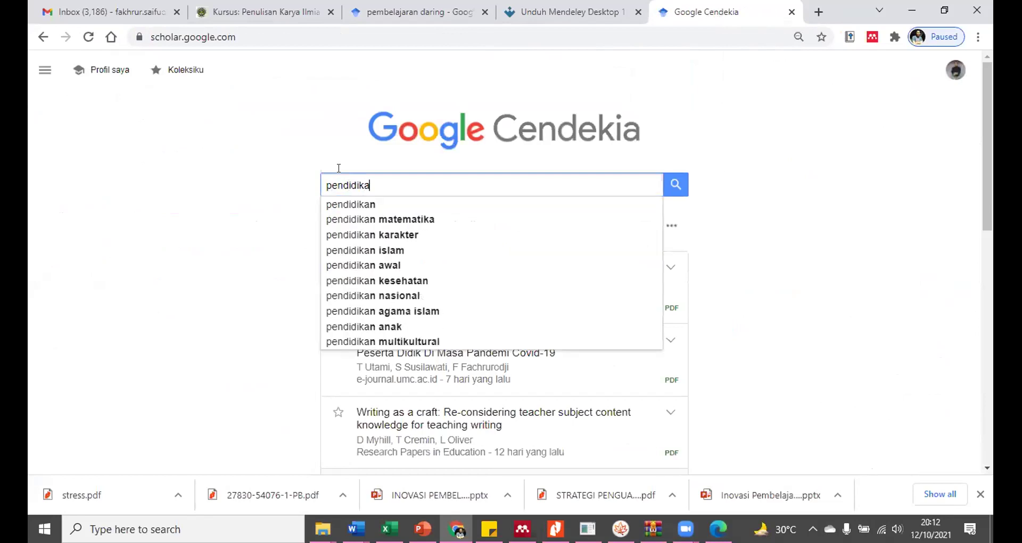
pyautogui.write('n pengre')
pyautogui.press('BackSpace')
pyautogui.press('BackSpace')
pyautogui.write('ertian')
pyautogui.press('Return')
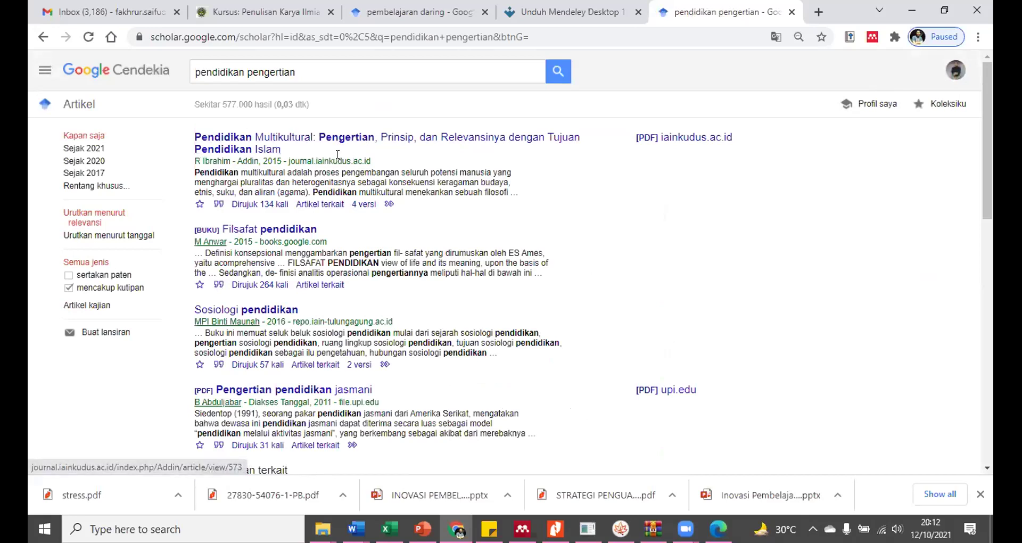
# Open the article "Pendidikan Multikultural: Pengertian, Prinsip, dan Relevansinya dengan Tujuan Pendidikan Islam" and display its Indonesian full-text PDF.
pyautogui.click(374, 141)
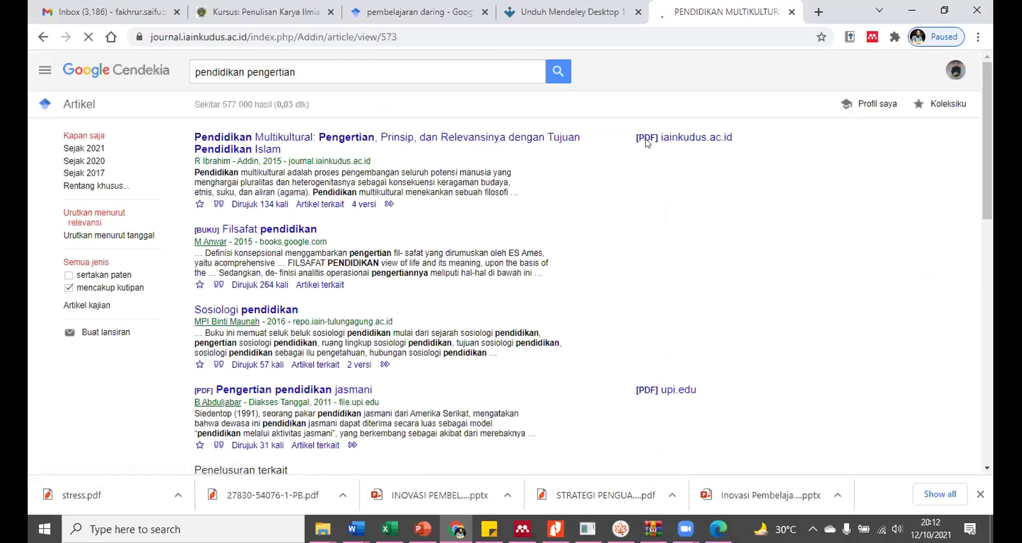
pyautogui.scroll(-10, 410, 305)
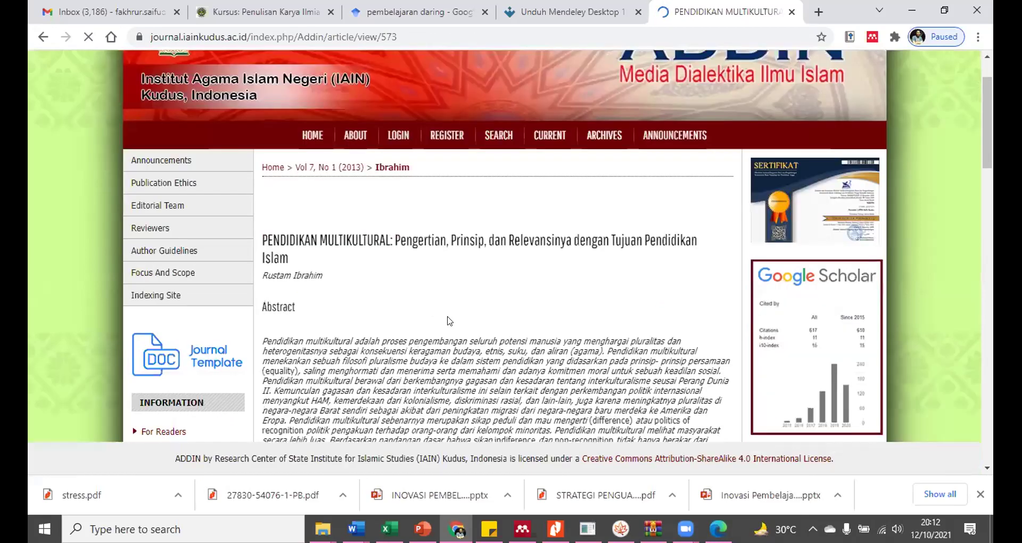
pyautogui.scroll(3, 373, 197)
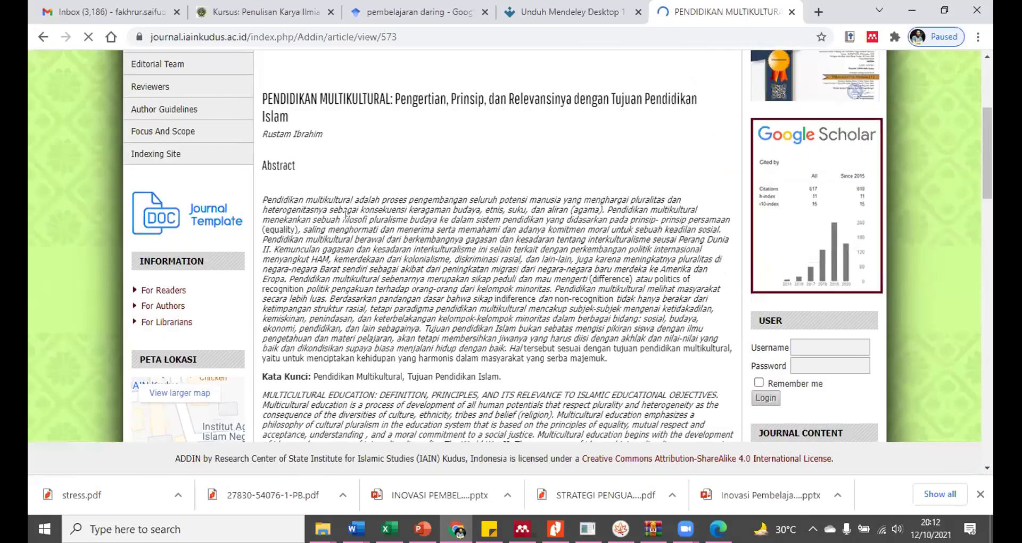
pyautogui.scroll(-5, 573, 235)
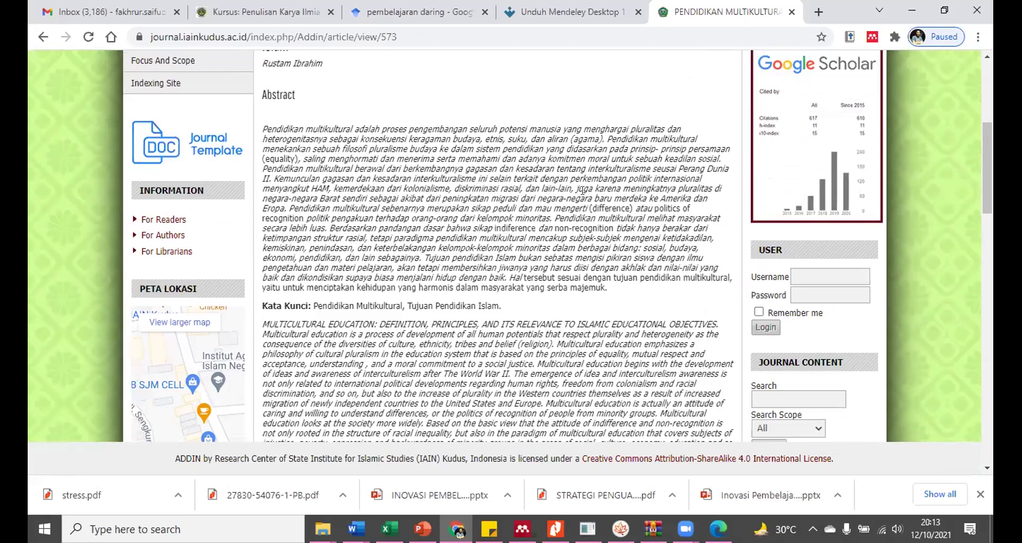
pyautogui.scroll(-2, 320, 263)
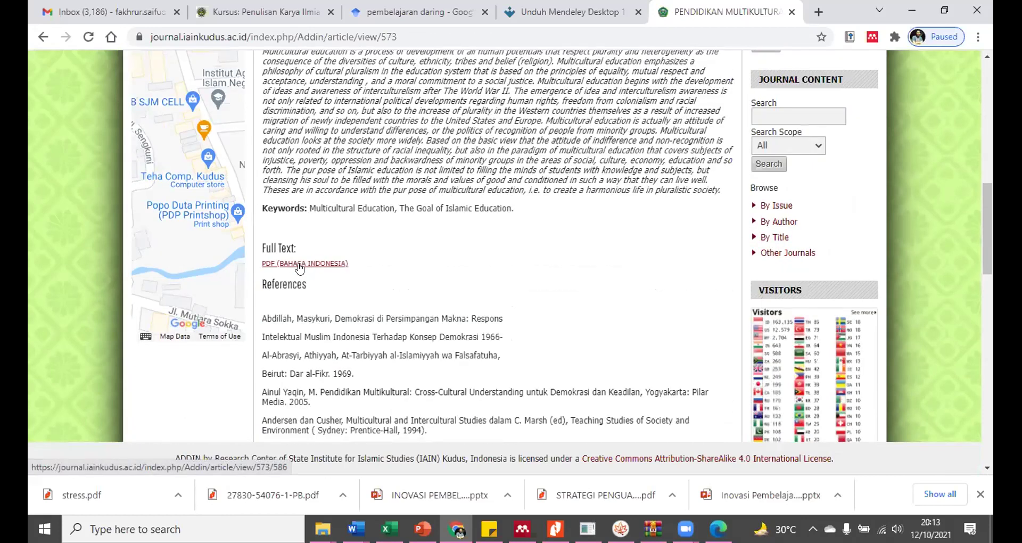
pyautogui.click(299, 264)
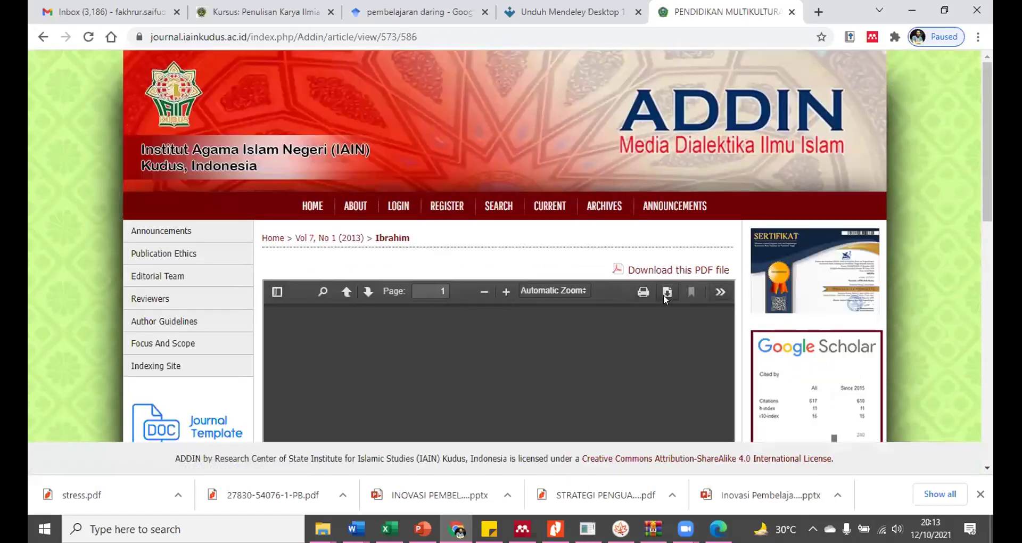
# Download the article's PDF to the Documents folder under the file name "pendidikan".
pyautogui.click(666, 293)
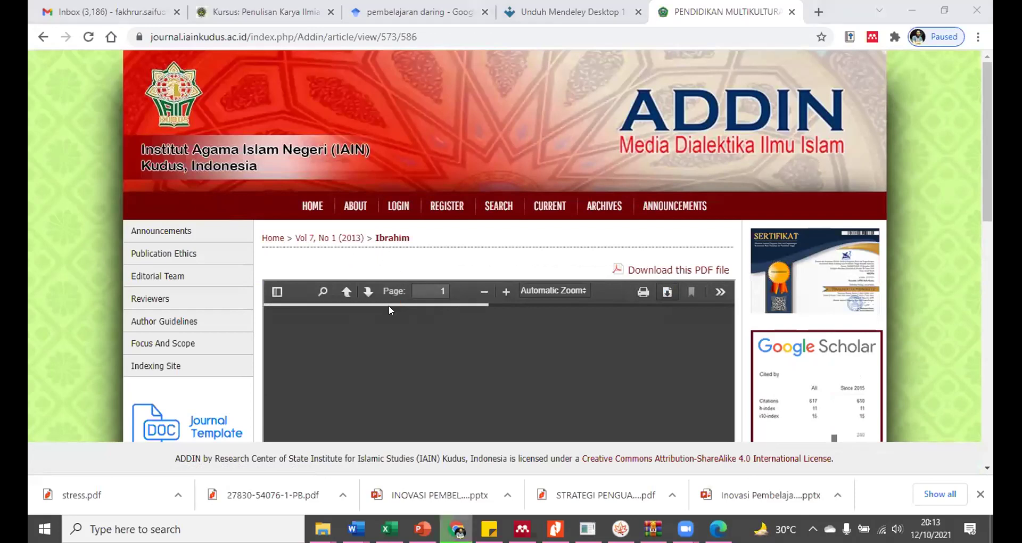
pyautogui.write('pendidikan')
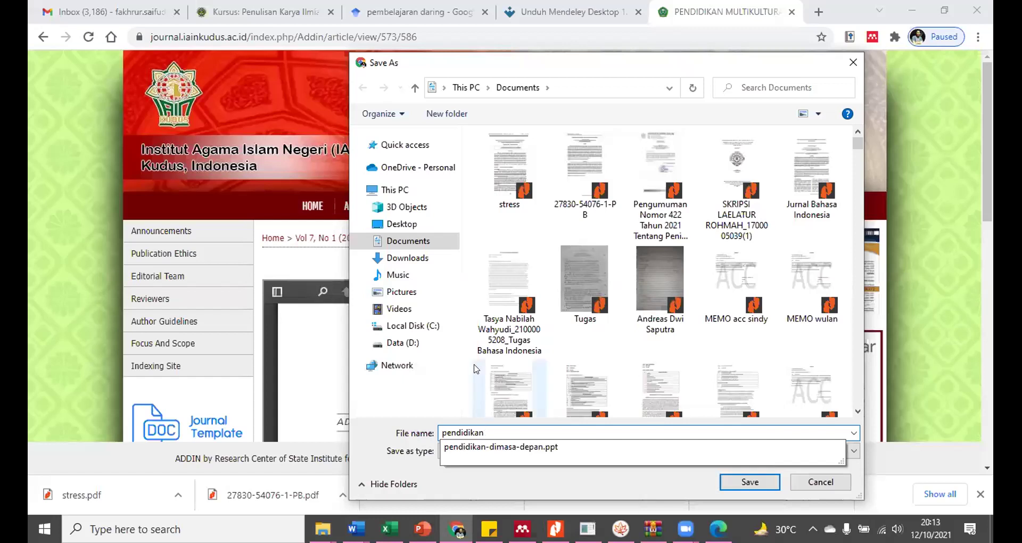
pyautogui.click(421, 242)
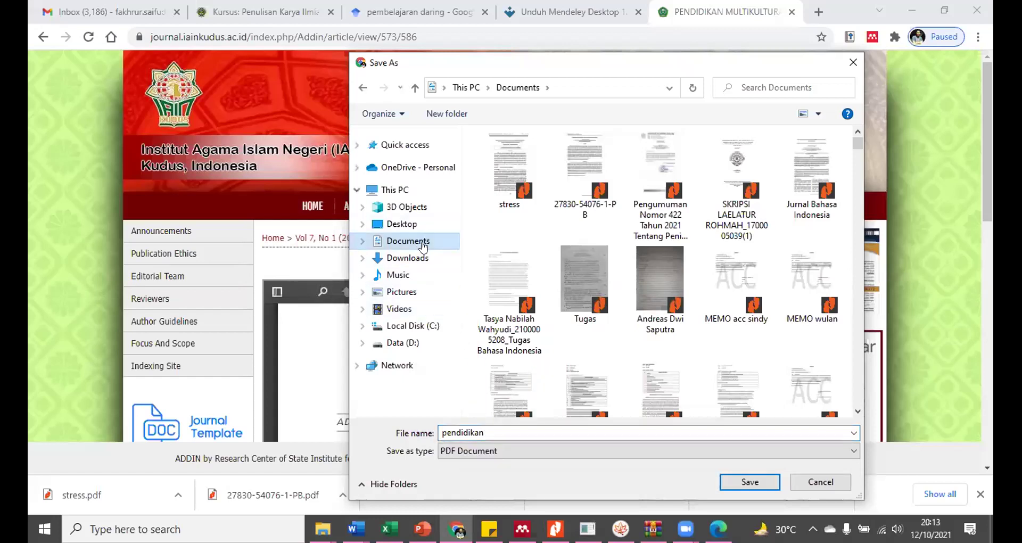
pyautogui.click(423, 242)
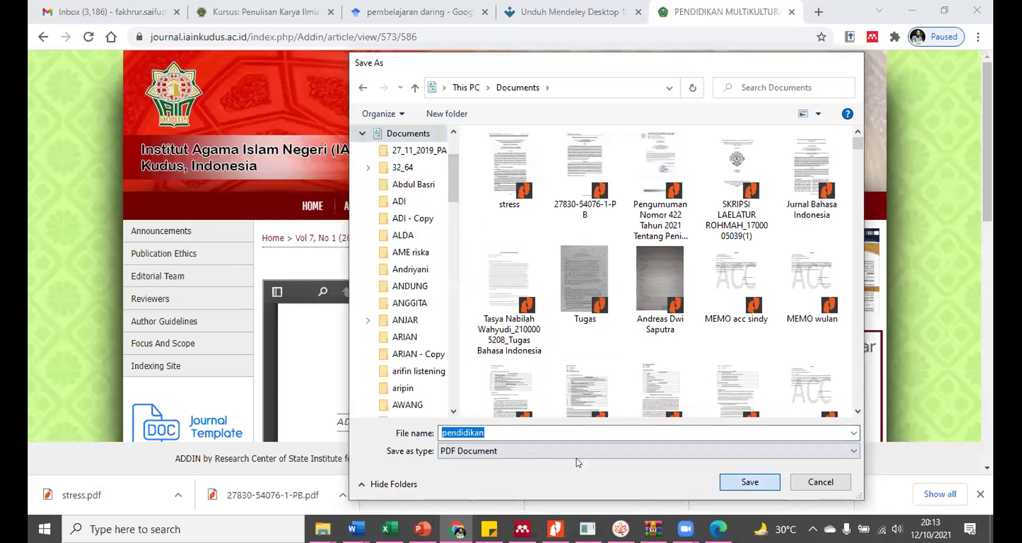
pyautogui.press('Return')
# Switch to the Documents folder in File Explorer and import the "pendidikan" PDF into the Mendeley Desktop library.
pyautogui.moveTo(322, 528)
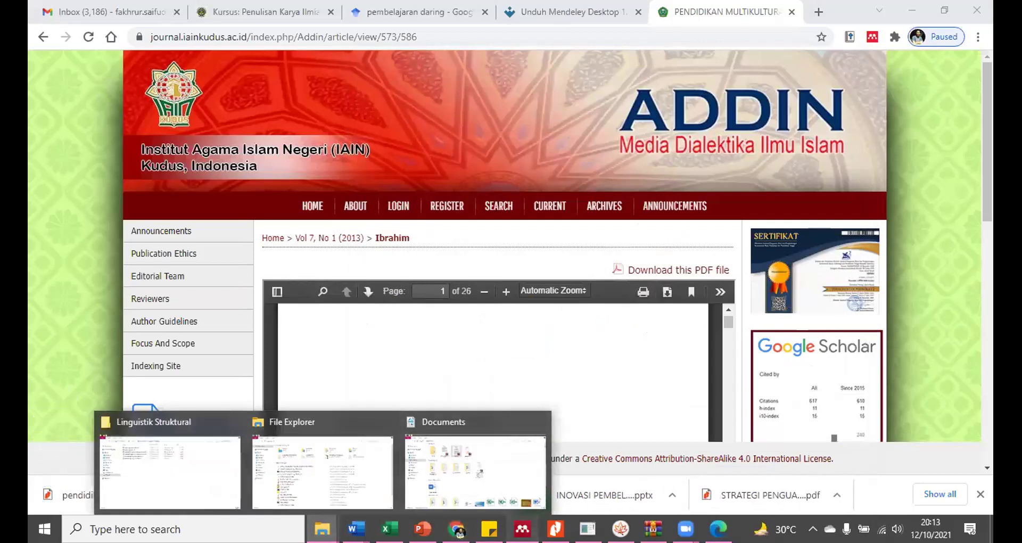
pyautogui.click(522, 528)
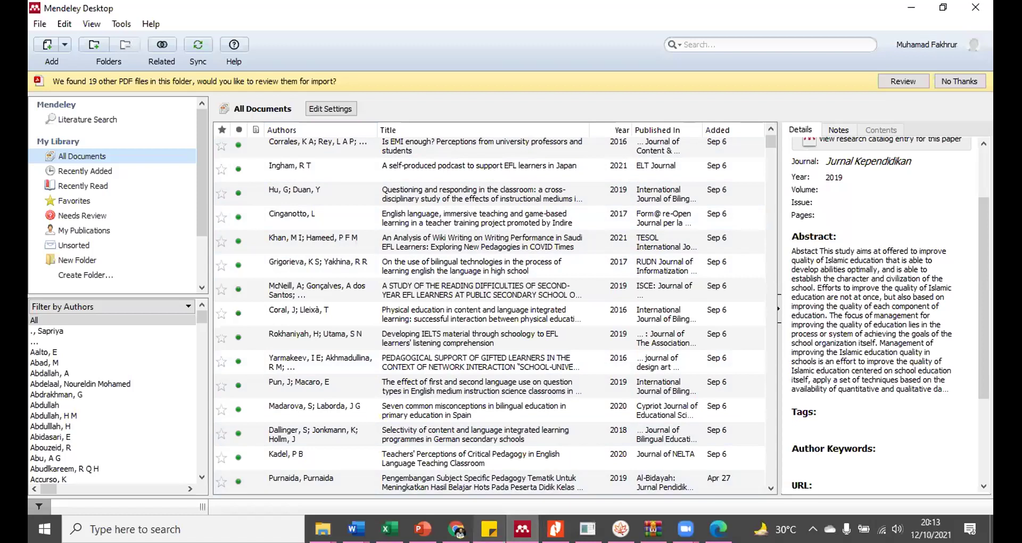
pyautogui.moveTo(322, 529)
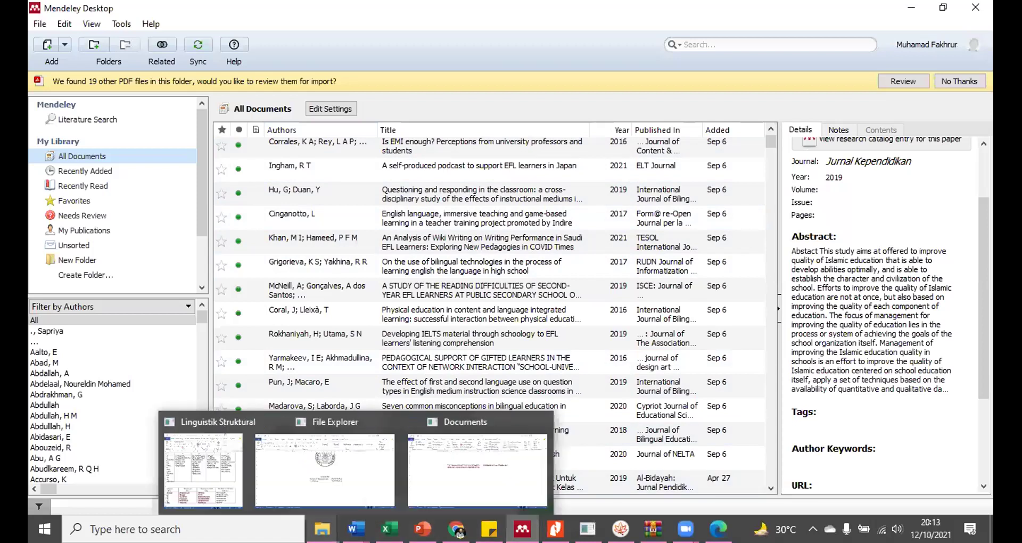
pyautogui.click(440, 479)
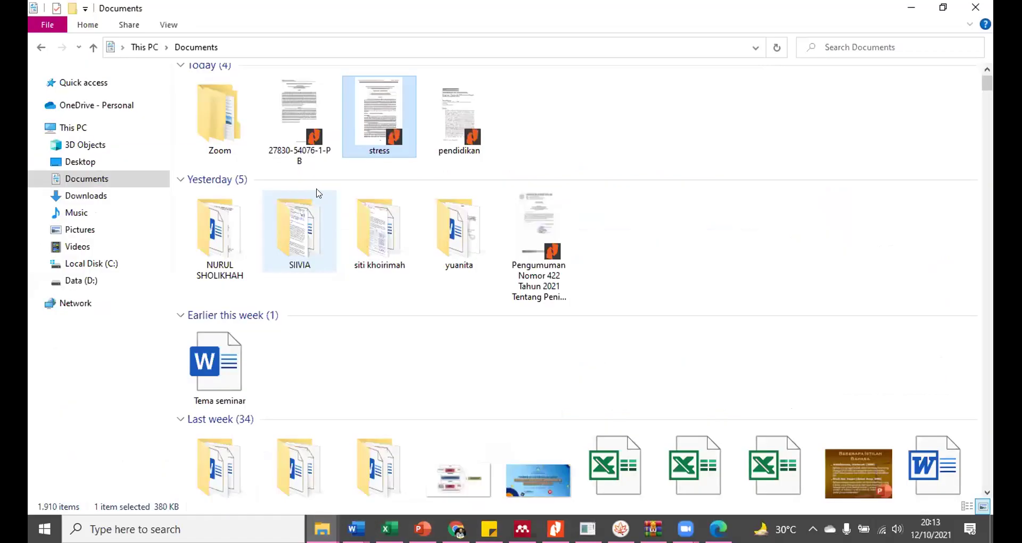
pyautogui.click(452, 112)
pyautogui.moveTo(451, 112); pyautogui.dragTo(612, 323)
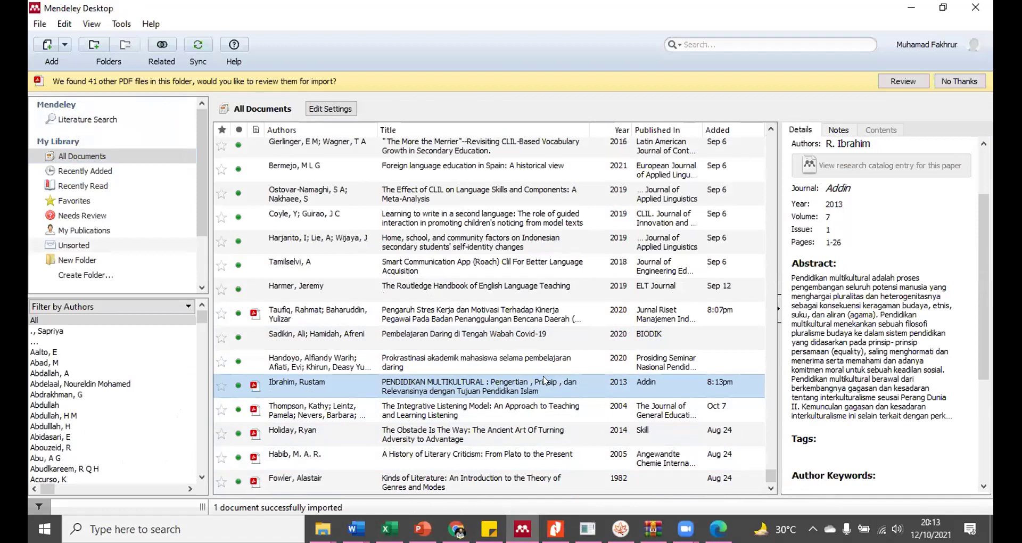
# Check the imported Pendidikan Multikultural reference's details, including journal, year, volume, issue, pages and attached file.
pyautogui.scroll(-4, 860, 259)
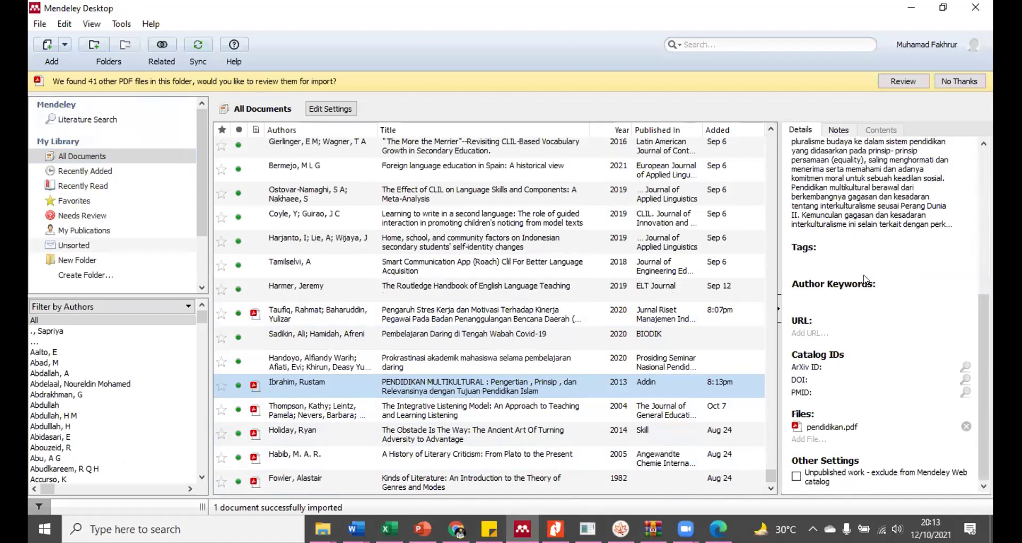
pyautogui.scroll(5, 846, 288)
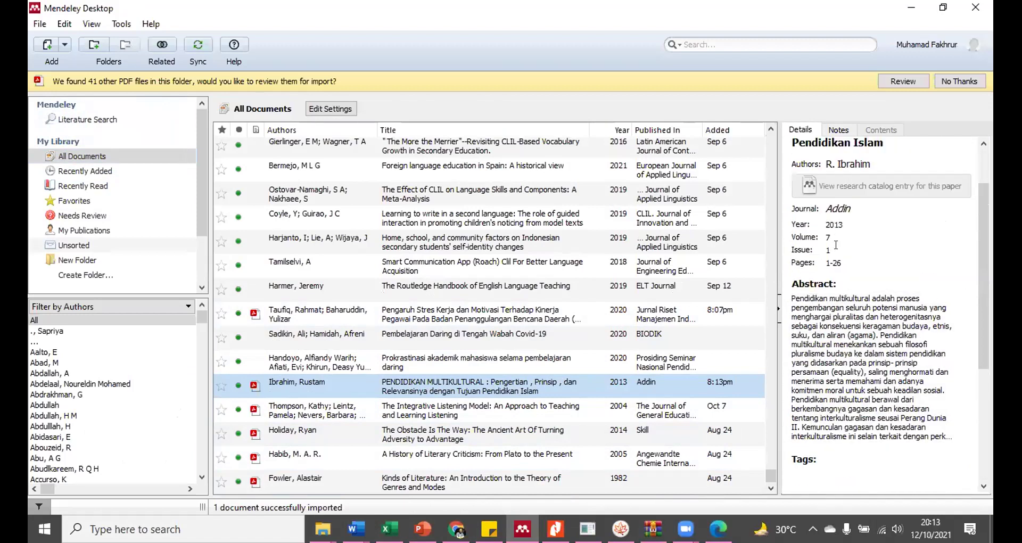
pyautogui.scroll(-4, 833, 319)
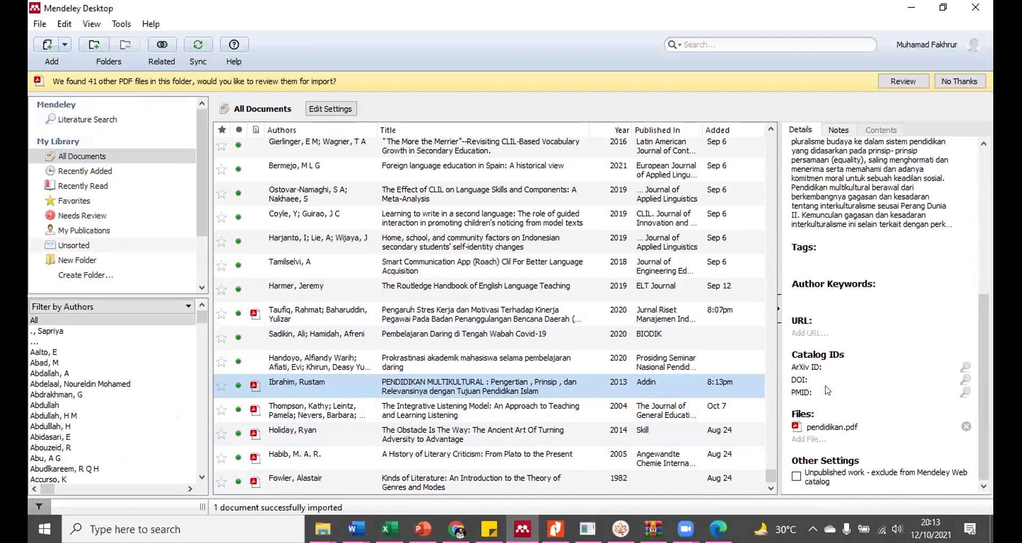
pyautogui.scroll(5, 856, 239)
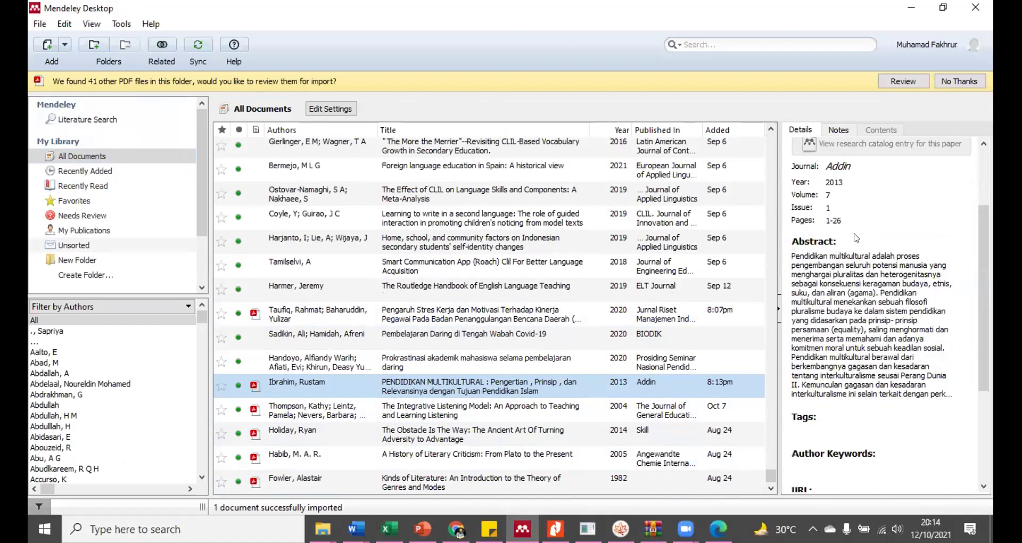
pyautogui.click(845, 306)
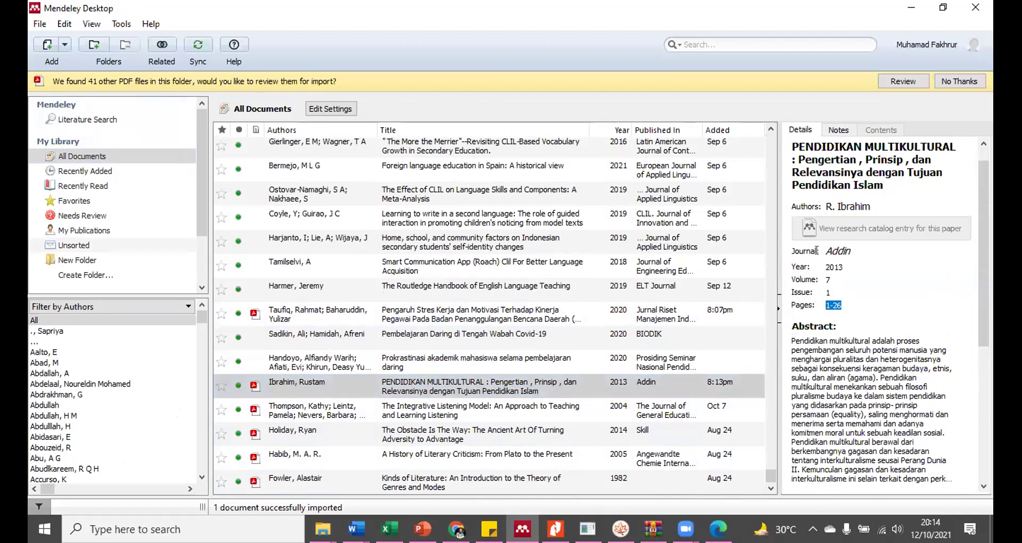
pyautogui.moveTo(842, 267); pyautogui.dragTo(830, 266)
pyautogui.click(522, 385)
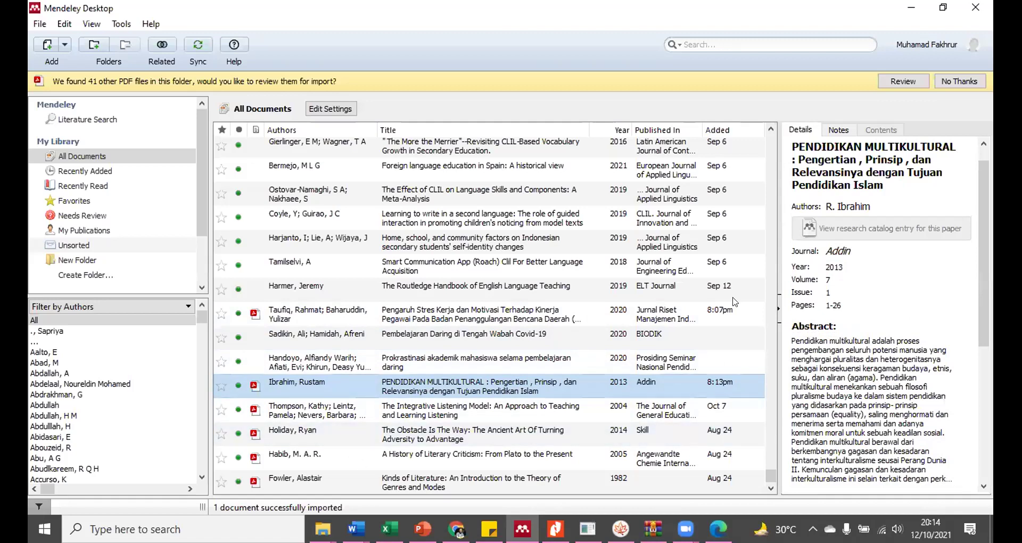
# Switch to the Word document and insert a Mendeley citation of the 2013 Pendidikan Multikultural article after "kecerdasan bangsa".
pyautogui.click(911, 8)
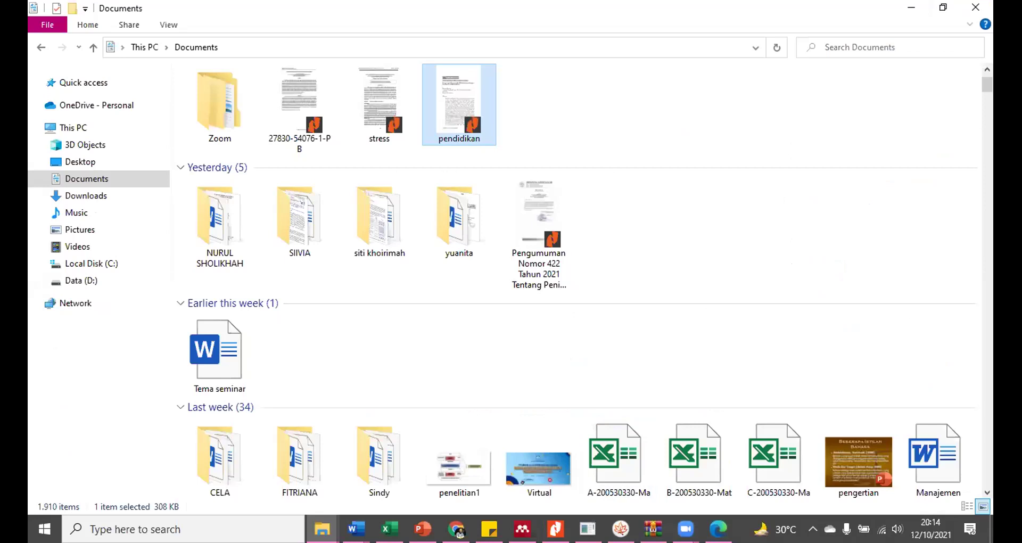
pyautogui.moveTo(356, 528)
pyautogui.click(466, 461)
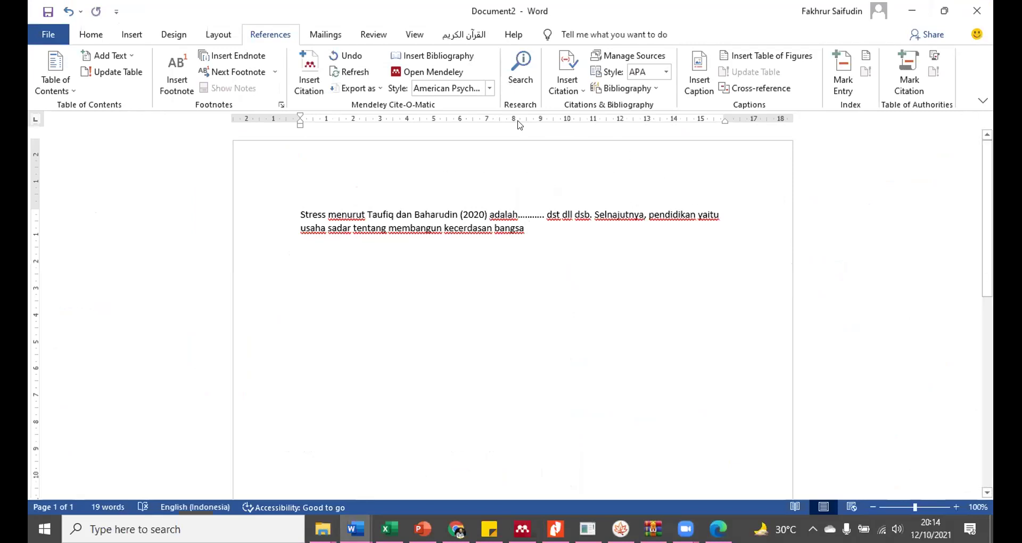
pyautogui.click(309, 70)
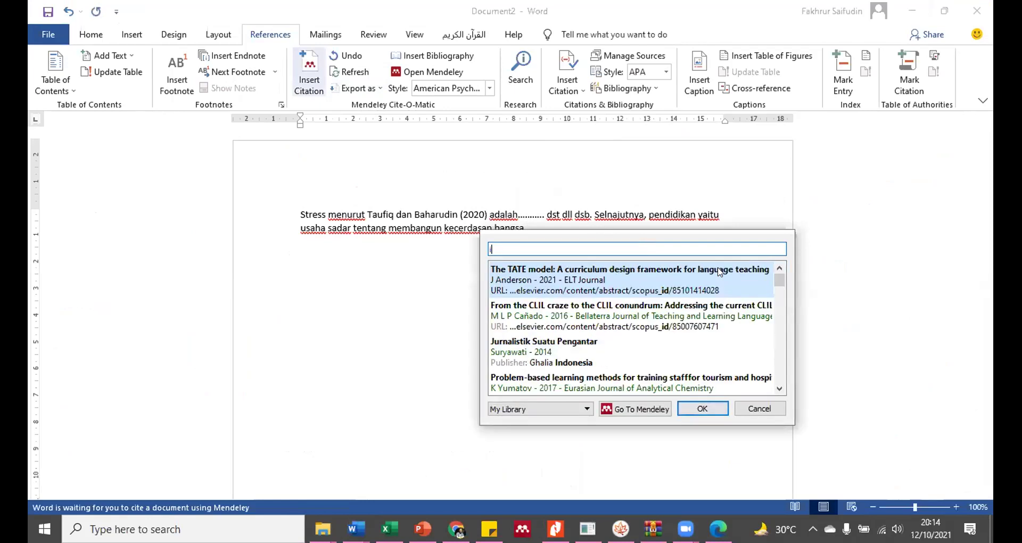
pyautogui.press('BackSpace')
pyautogui.write('rustam')
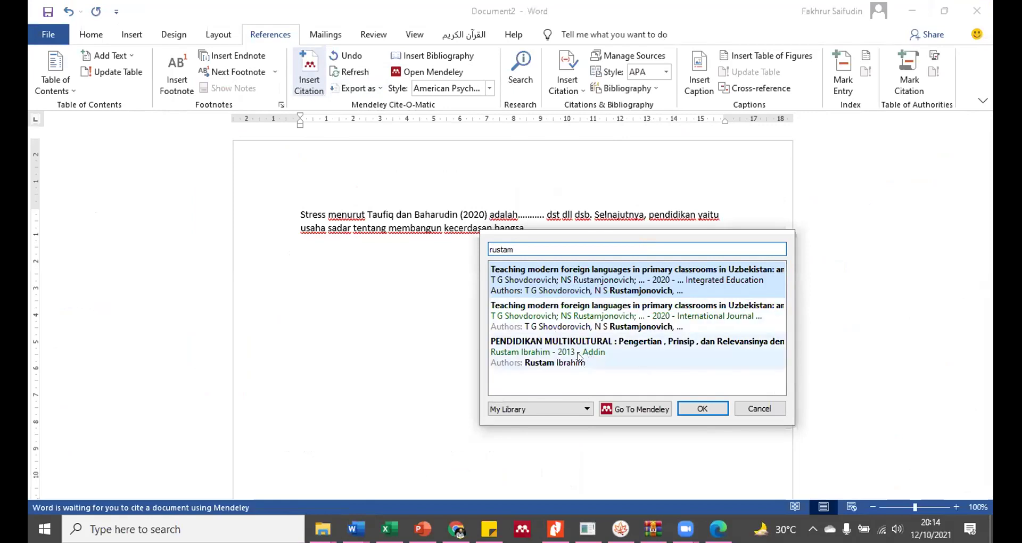
pyautogui.click(679, 362)
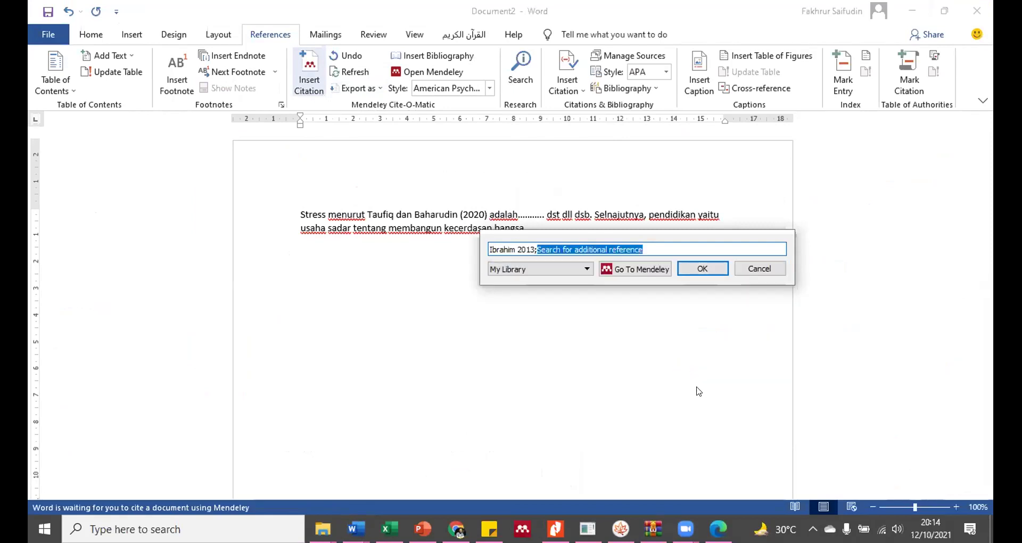
pyautogui.click(701, 270)
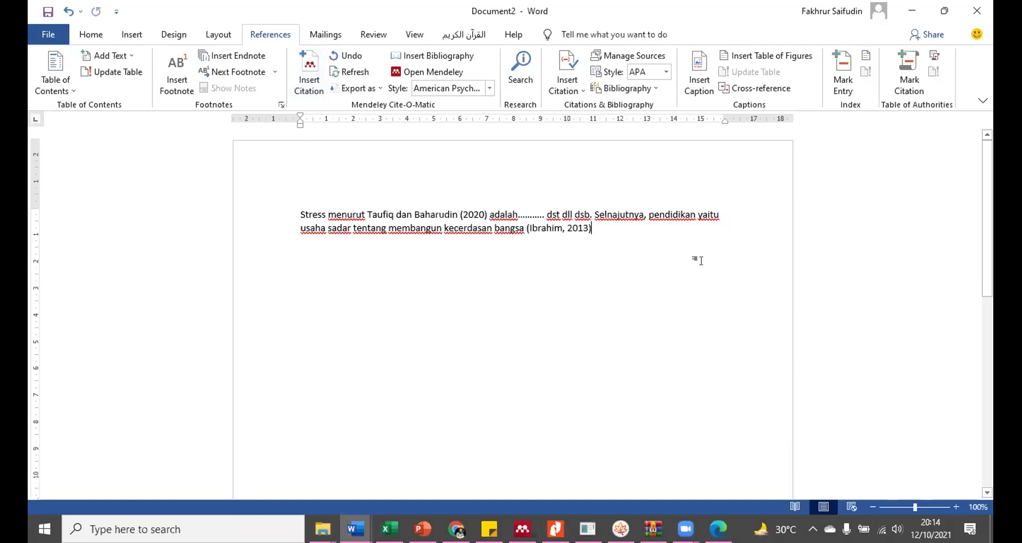
# End the cited sentence with a period and continue the paragraph with "Anda negetik lagi".
pyautogui.write('.')
pyautogui.write(' a')
pyautogui.write('Anda negetik l')
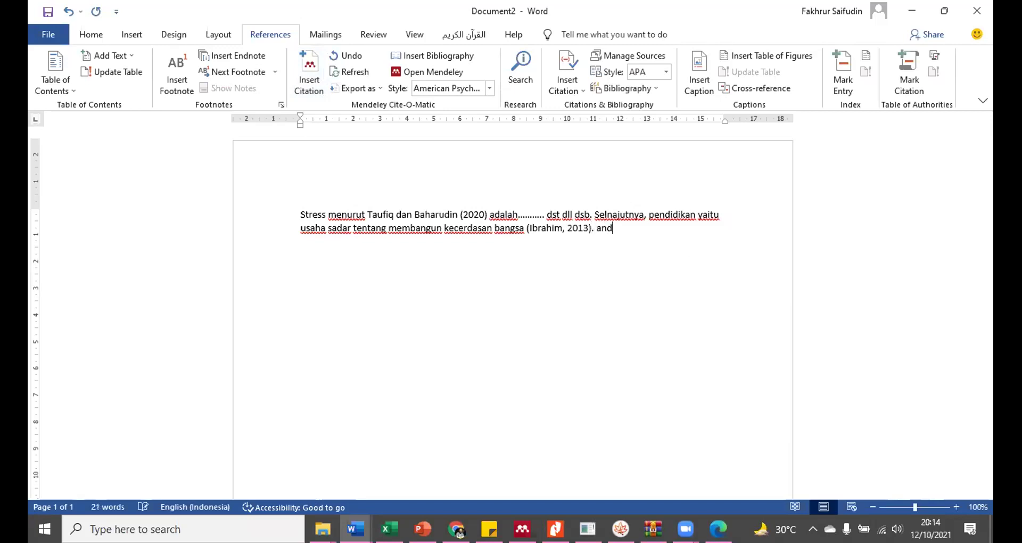
pyautogui.write('agi')
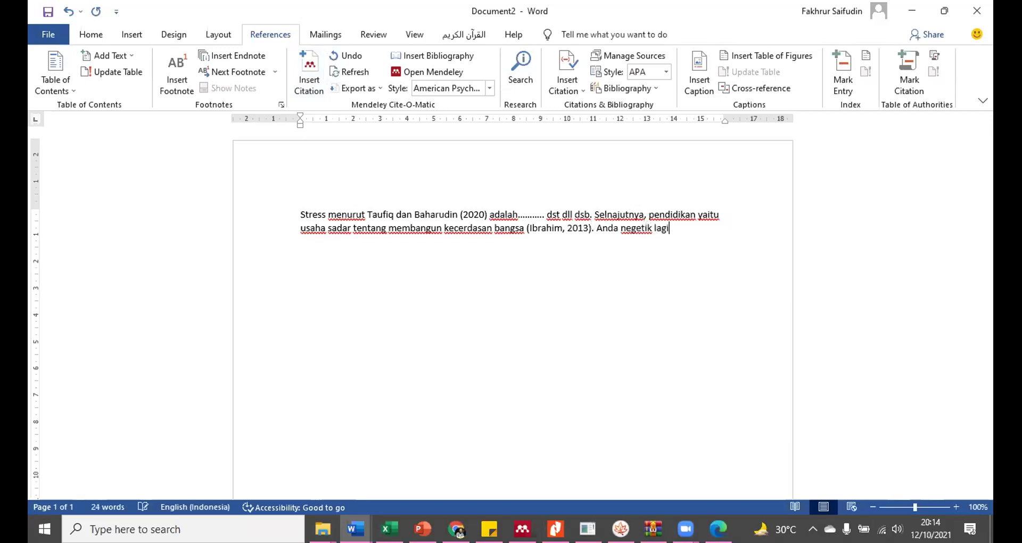
# Finish the paragraph with ", begitu seterusnya......" and add the heading "Daftar Pustaka" several blank lines below it.
pyautogui.write(', begitu set')
pyautogui.write('erusny')
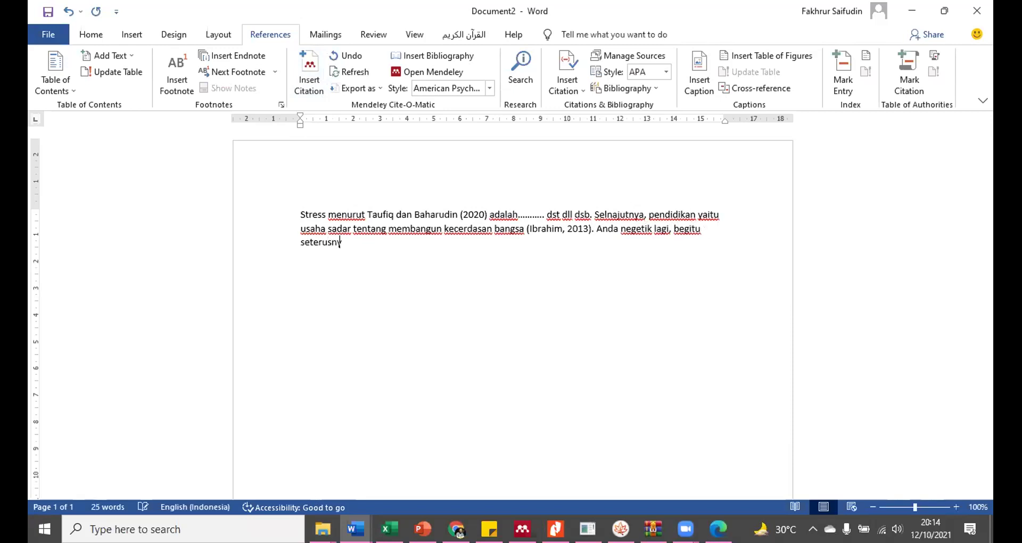
pyautogui.write('a......')
pyautogui.press('Return')
pyautogui.press('Return')
pyautogui.write('Daftar Pustaka')
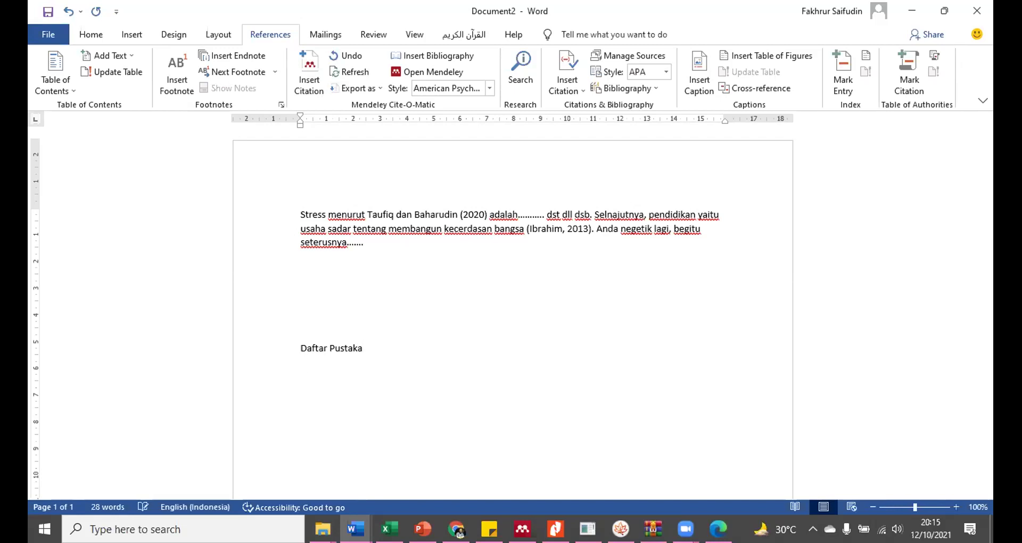
# Format the "Daftar Pustaka" heading as bold and all uppercase.
pyautogui.click(257, 352)
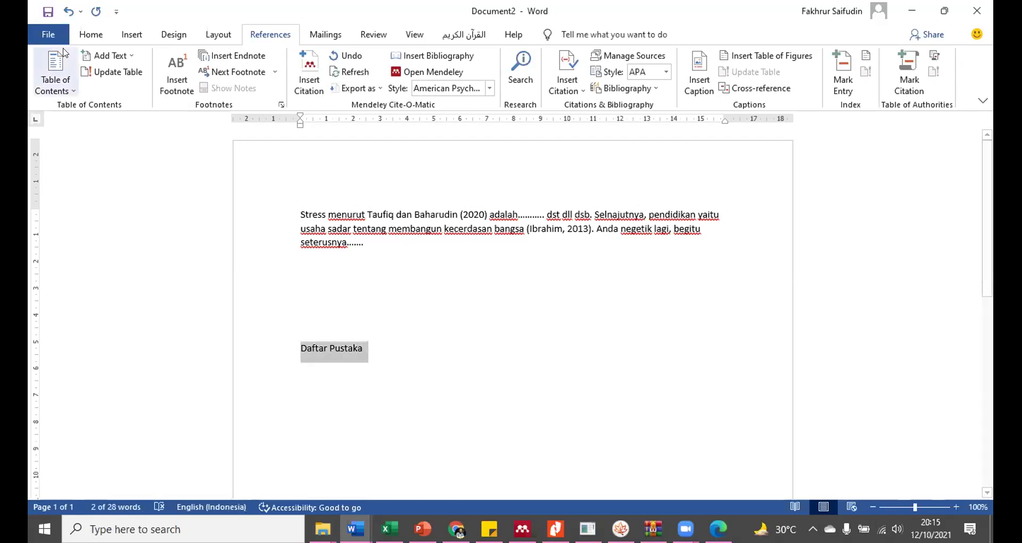
pyautogui.click(90, 34)
pyautogui.click(95, 82)
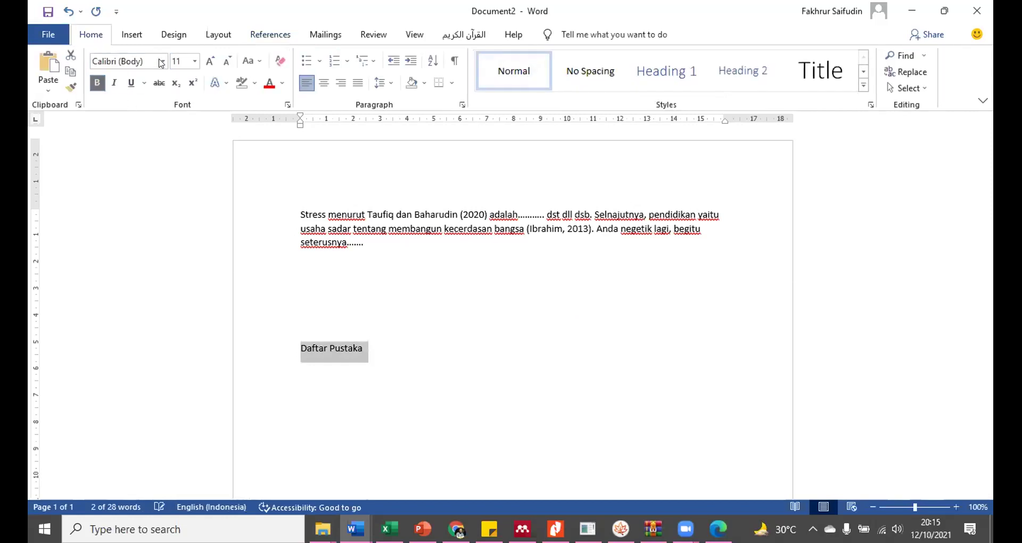
pyautogui.hotkey('shift', 'F3')
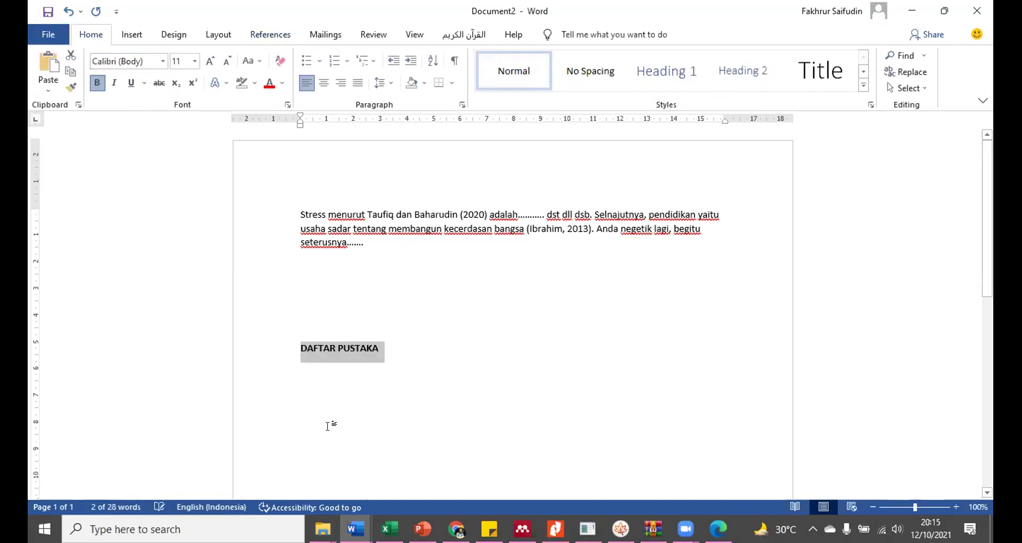
# Insert the Mendeley bibliography on the line below the "DAFTAR PUSTAKA" heading.
pyautogui.click(333, 372)
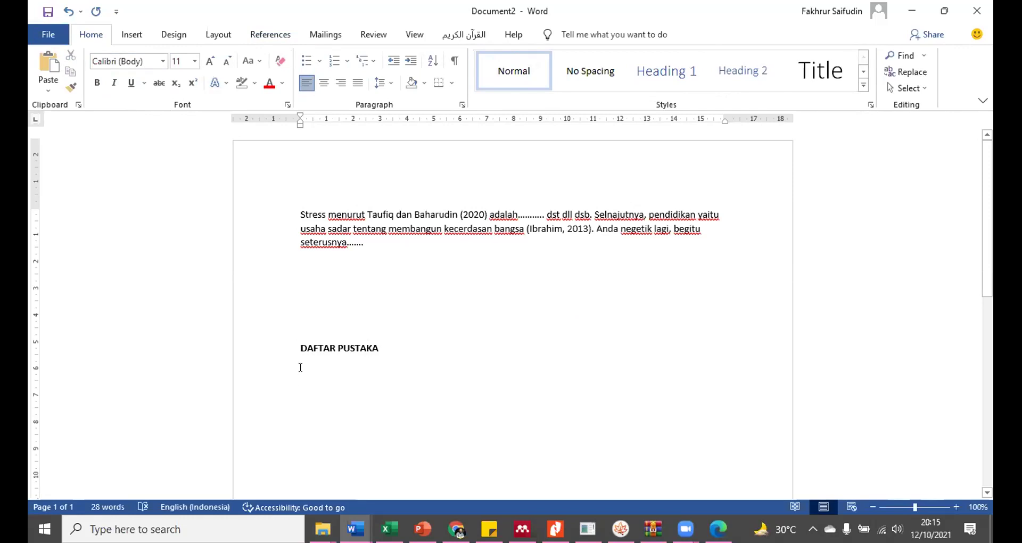
pyautogui.click(282, 36)
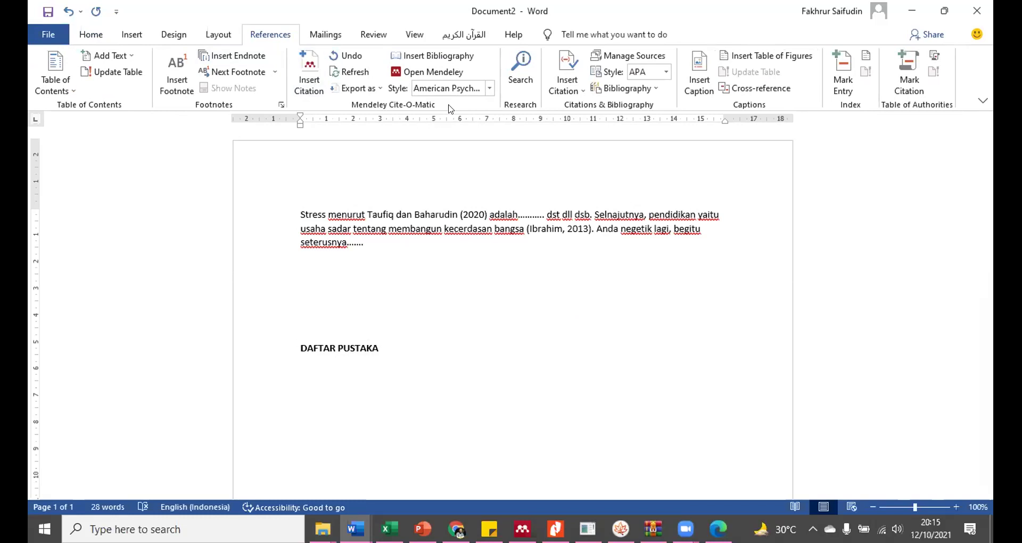
pyautogui.click(450, 54)
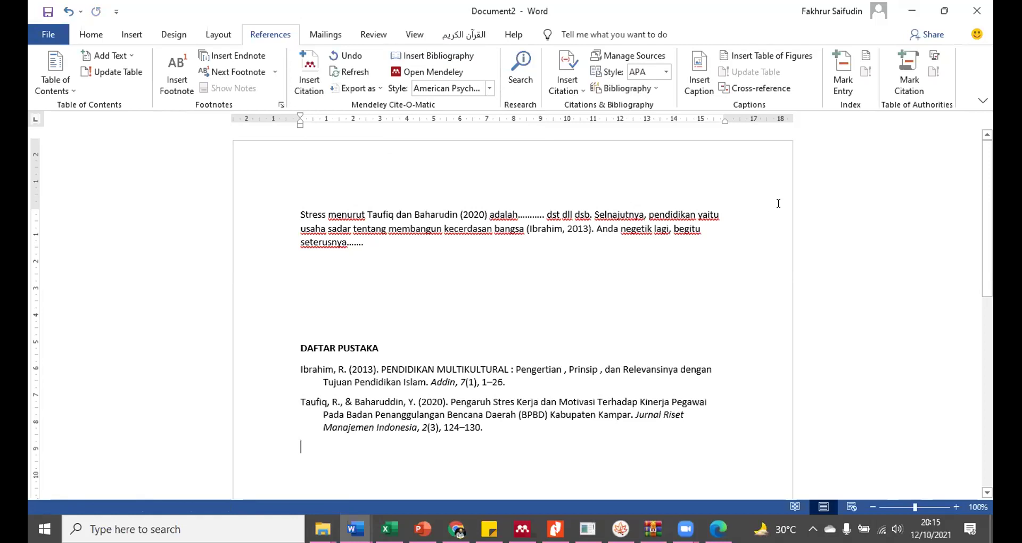
# Compare the bibliography entries under "DAFTAR PUSTAKA" with the 2013 and 2020 in-text citations in the paragraph.
pyautogui.click(512, 427)
pyautogui.click(498, 451)
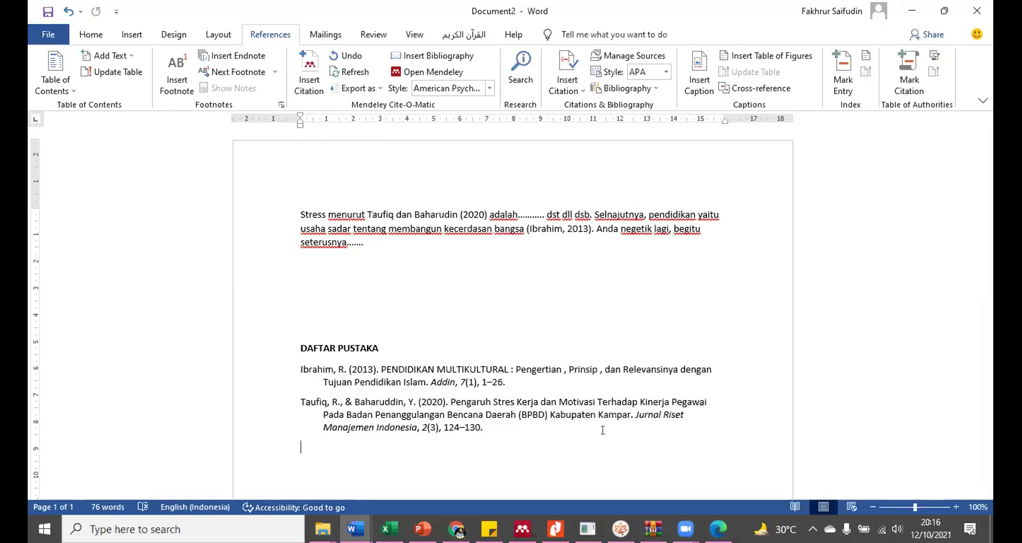
pyautogui.click(398, 369)
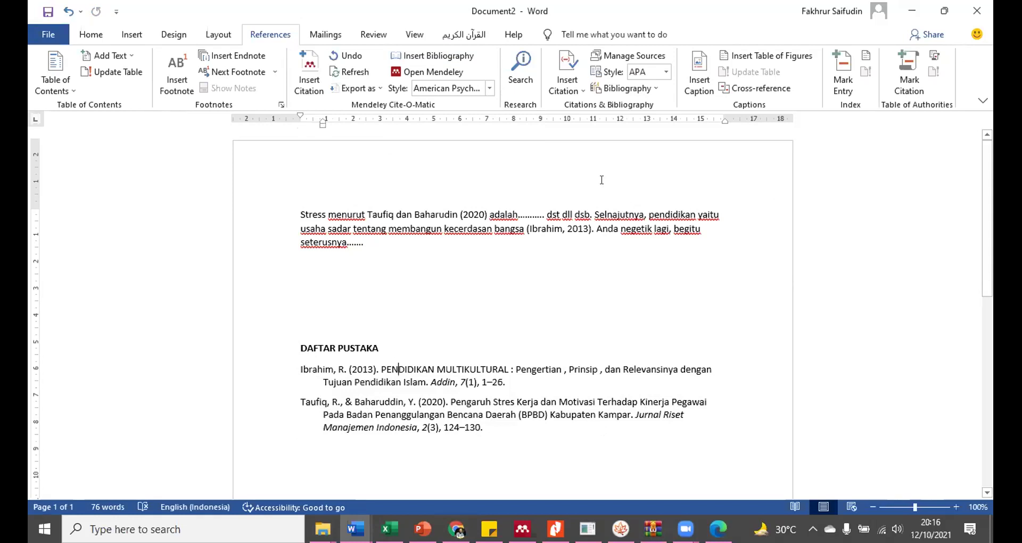
pyautogui.click(554, 231)
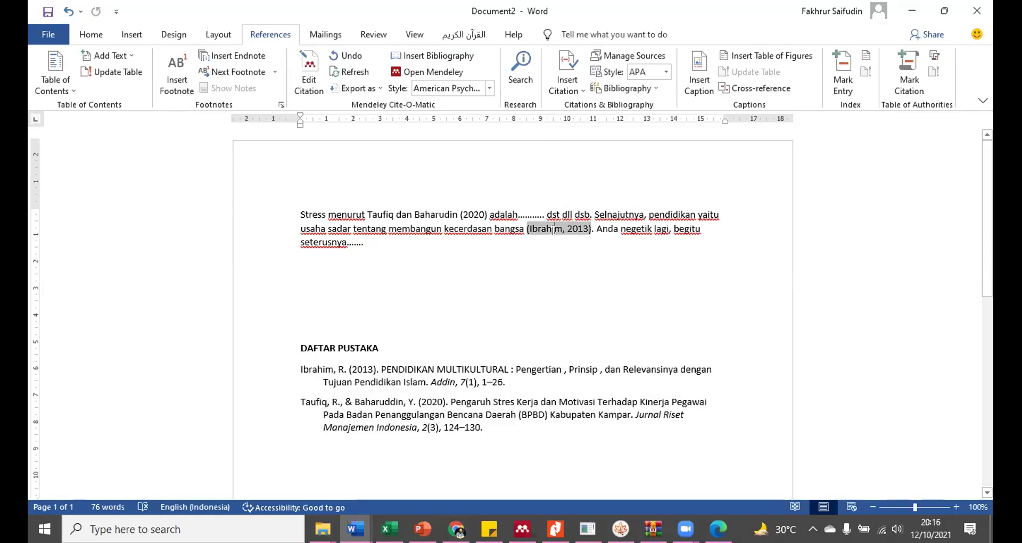
pyautogui.click(334, 382)
pyautogui.click(411, 214)
pyautogui.click(398, 405)
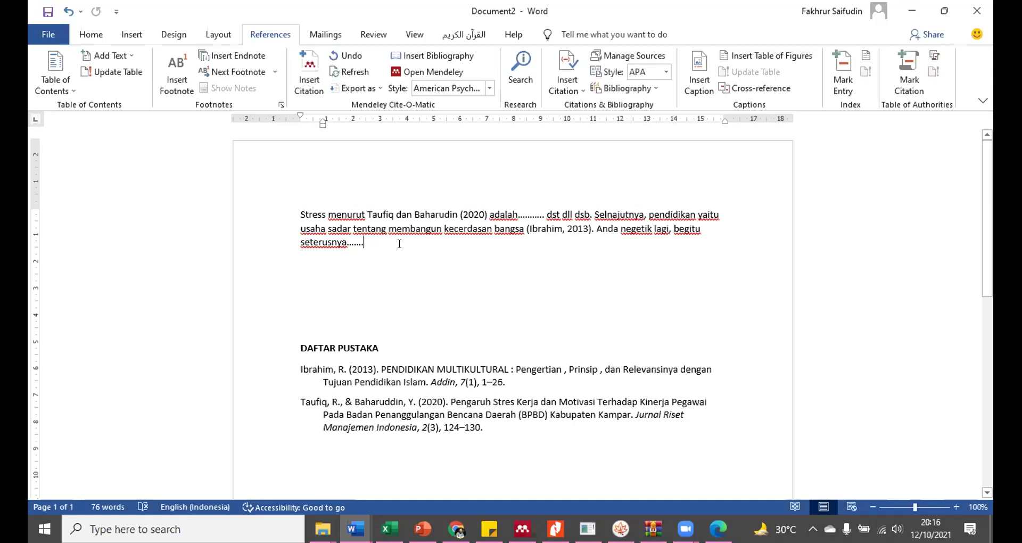
# Search the Mendeley library for "karakter" and cite the 2017 article "Penguatan Pendidikan Karakter di Madrasah" after "seterusnya.......".
pyautogui.click(309, 75)
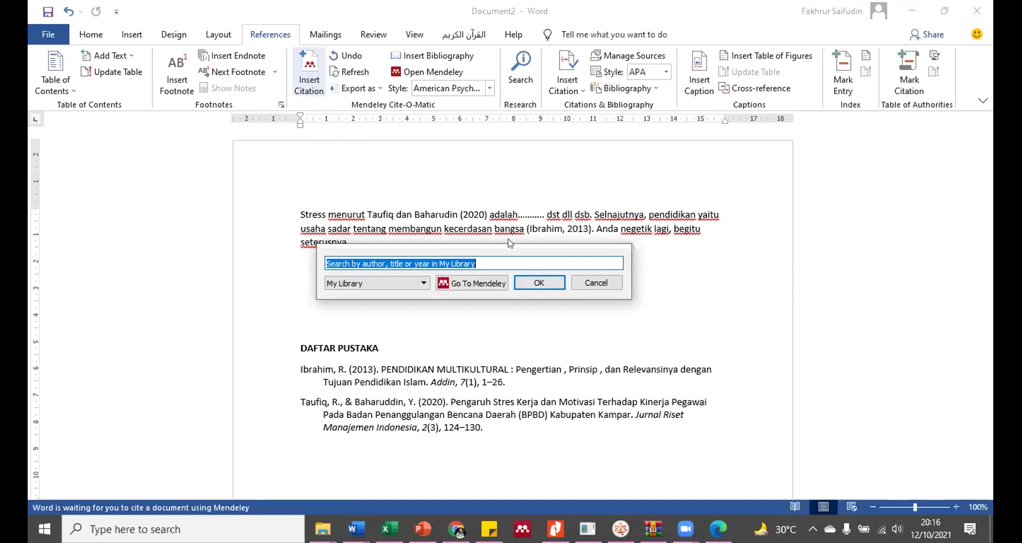
pyautogui.write('karak')
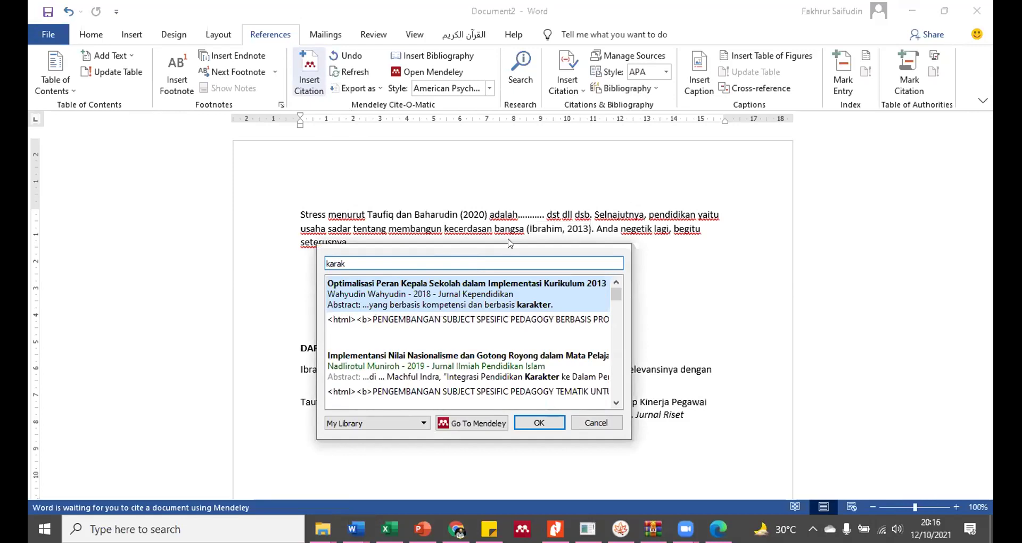
pyautogui.write('ar')
pyautogui.press('BackSpace')
pyautogui.press('BackSpace')
pyautogui.press('BackSpace')
pyautogui.write('kter')
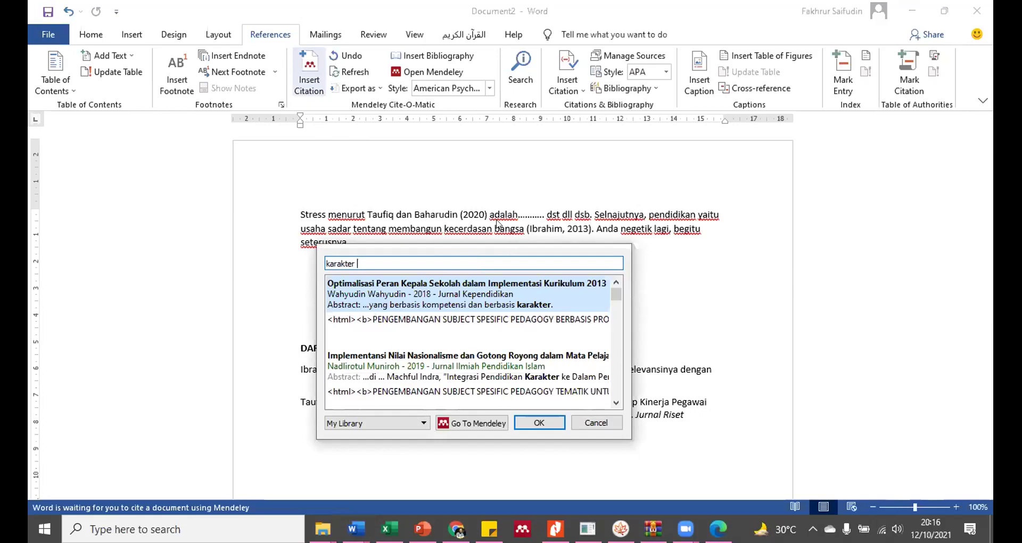
pyautogui.scroll(-3, 492, 313)
pyautogui.scroll(-3, 493, 313)
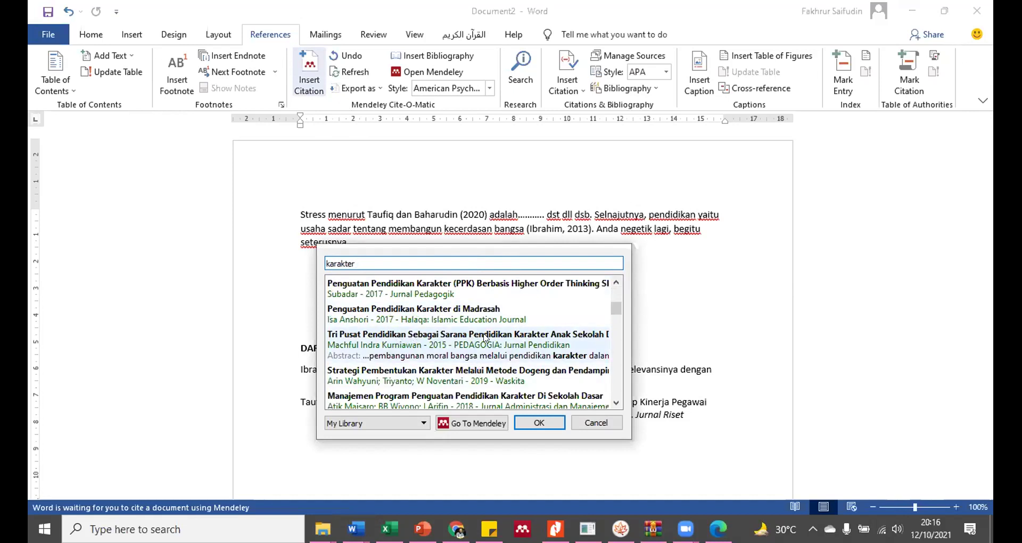
pyautogui.click(435, 312)
pyautogui.click(539, 282)
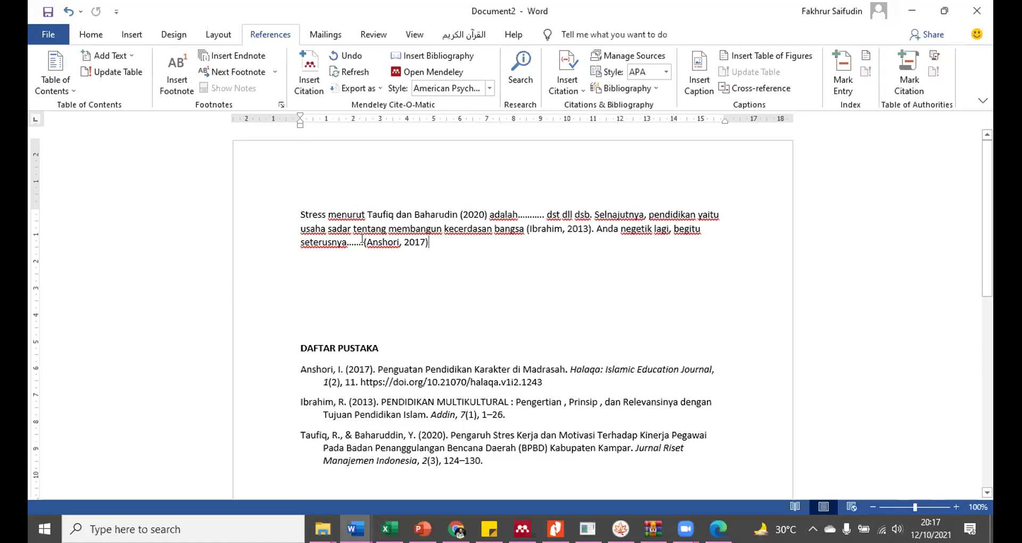
# Write the author's surname before the 2017 citation, reduce the citation to "(2017)" and keep the manual edit.
pyautogui.click(364, 242)
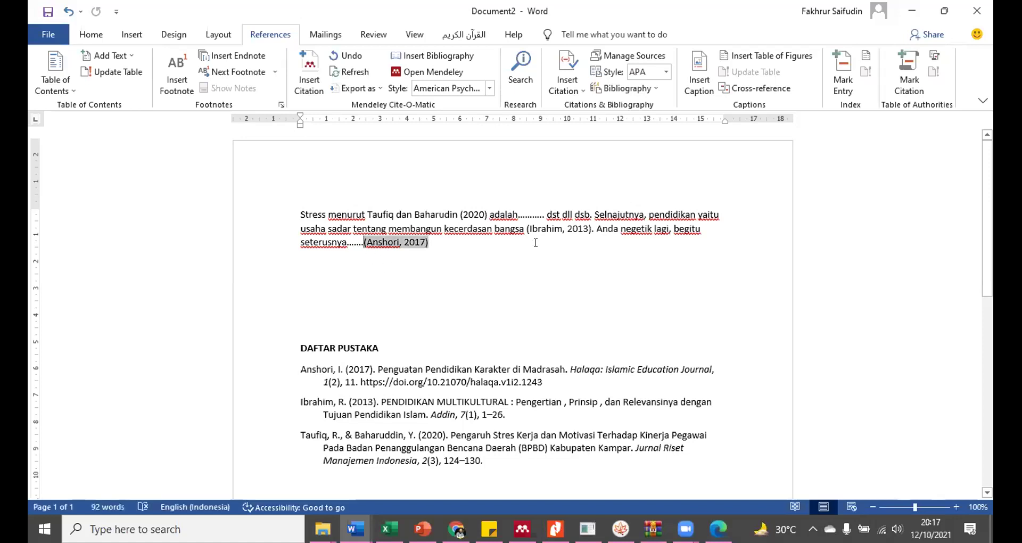
pyautogui.write('Anshori')
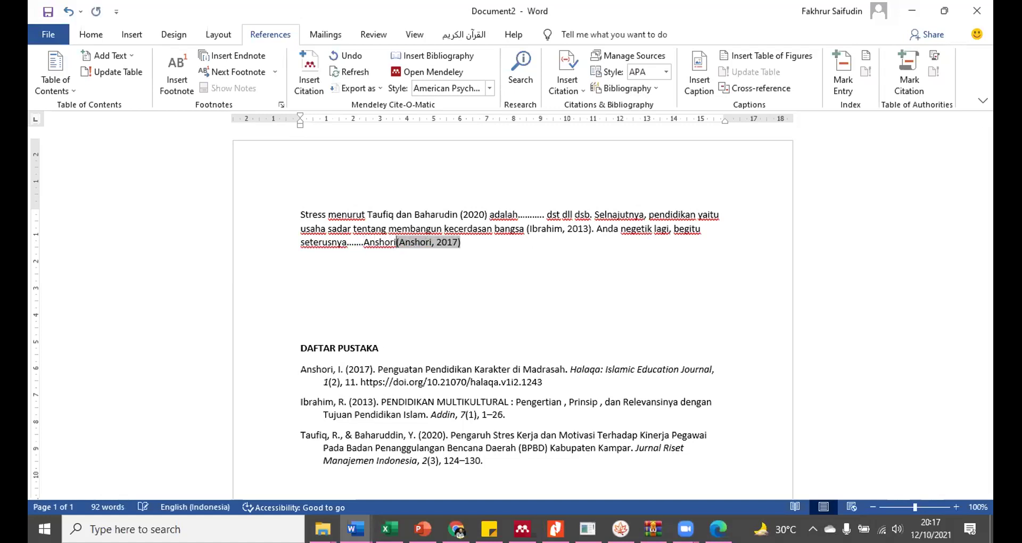
pyautogui.press('Right')
pyautogui.press('Delete')
pyautogui.press('Delete')
pyautogui.press('Delete')
pyautogui.press('Delete')
pyautogui.press('Delete')
pyautogui.press('Delete')
pyautogui.press('Delete')
pyautogui.press('Delete')
pyautogui.press('Delete')
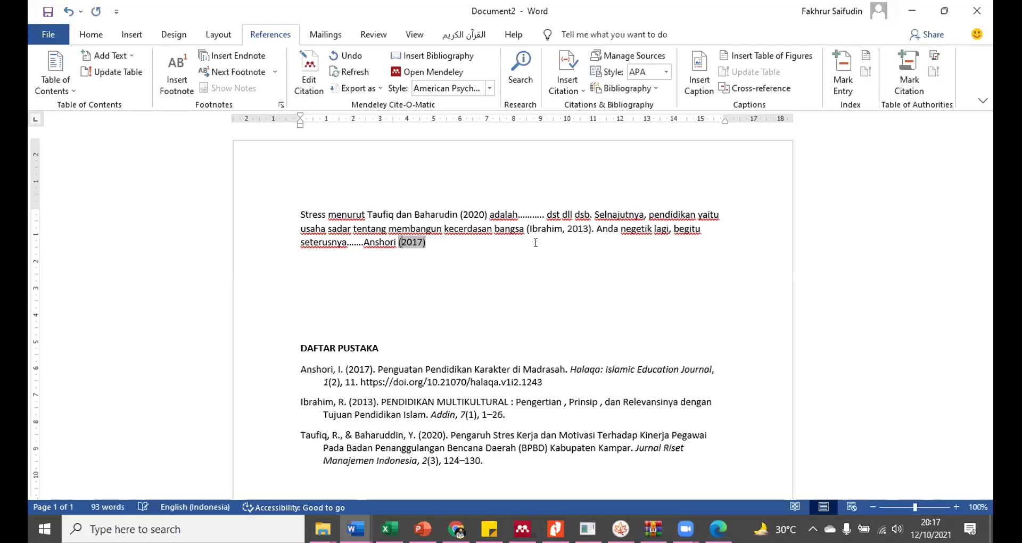
pyautogui.click(535, 243)
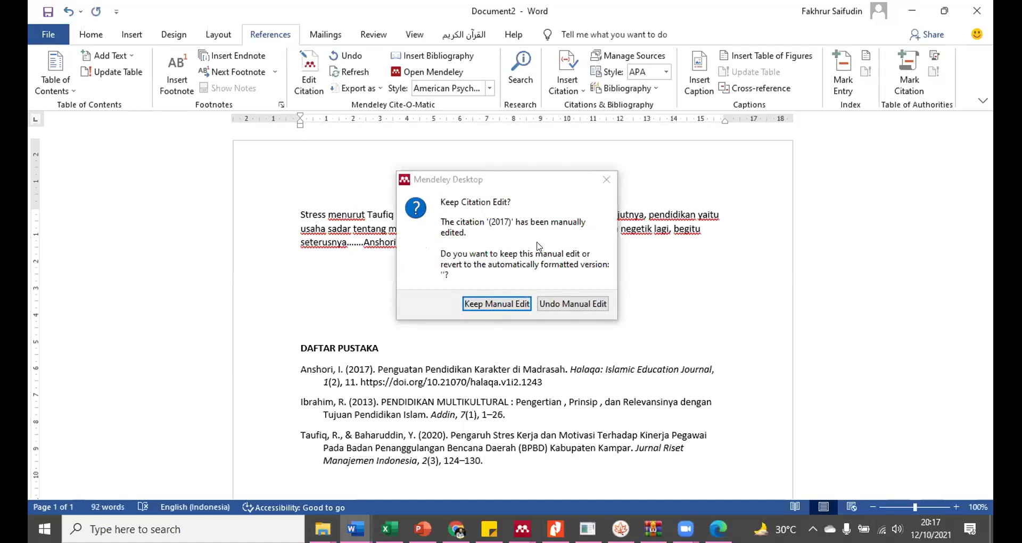
pyautogui.click(510, 305)
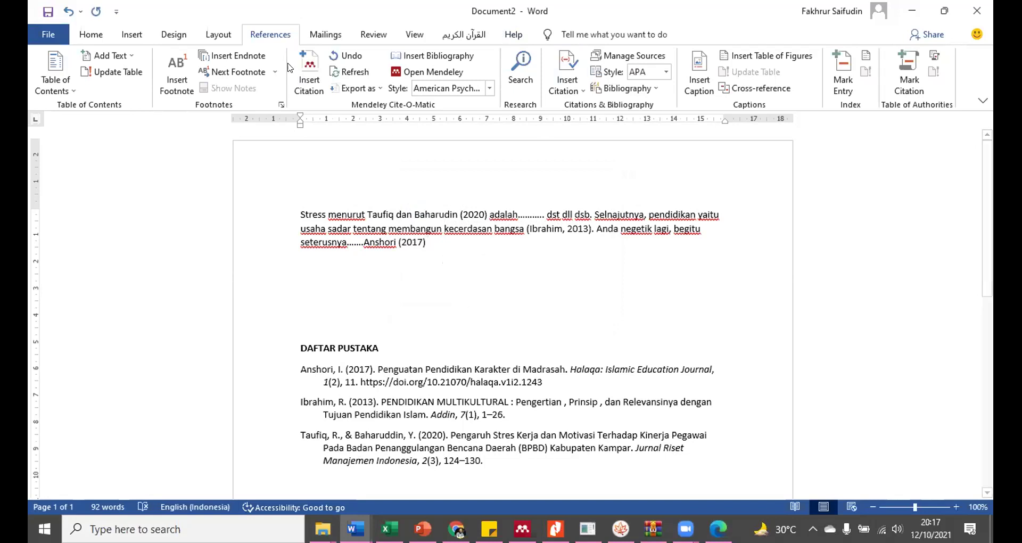
# Search the Mendeley library for "ilmiah" and cite the 2016 reference "Metode penelitian pendidikan" at the end of the paragraph.
pyautogui.click(309, 71)
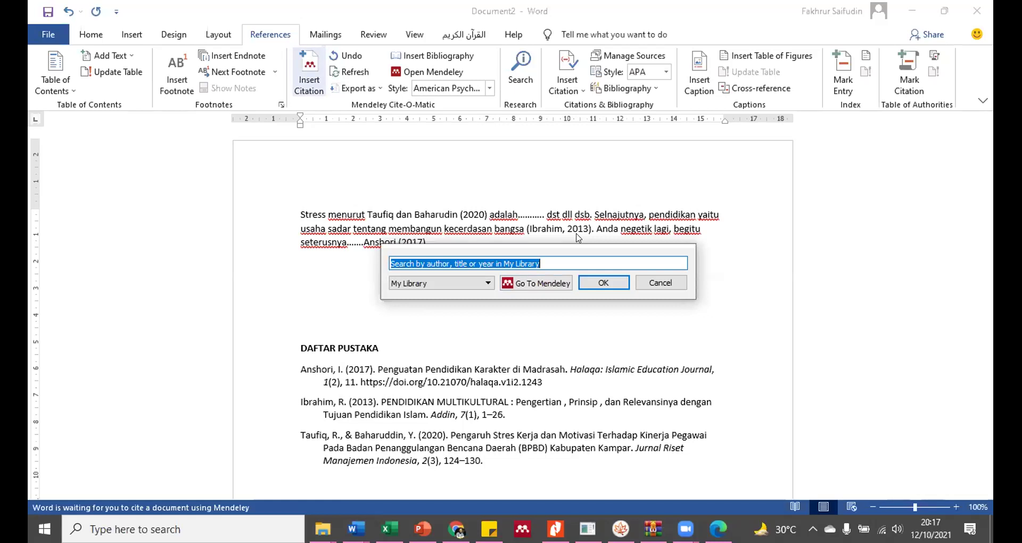
pyautogui.write('ilmiah')
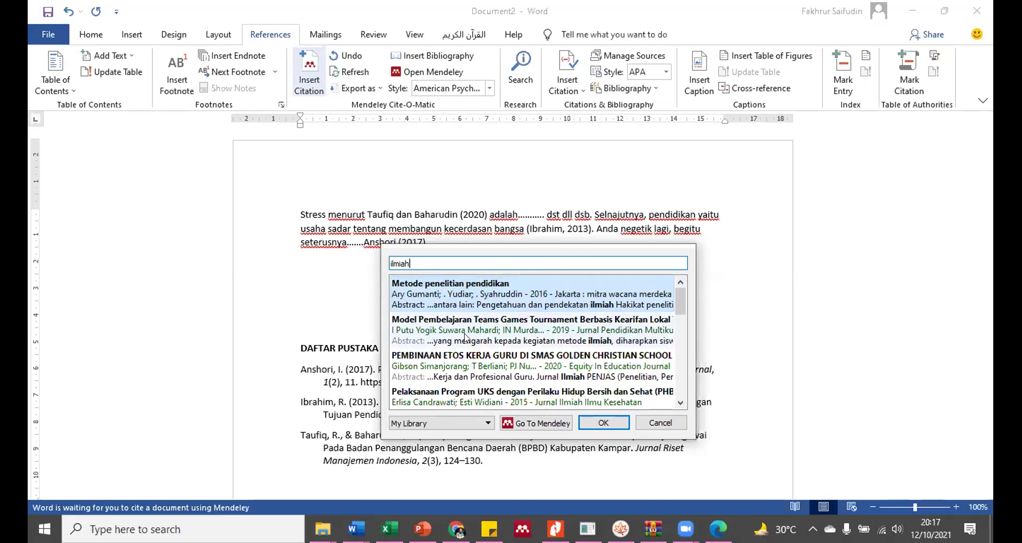
pyautogui.click(476, 296)
pyautogui.click(593, 288)
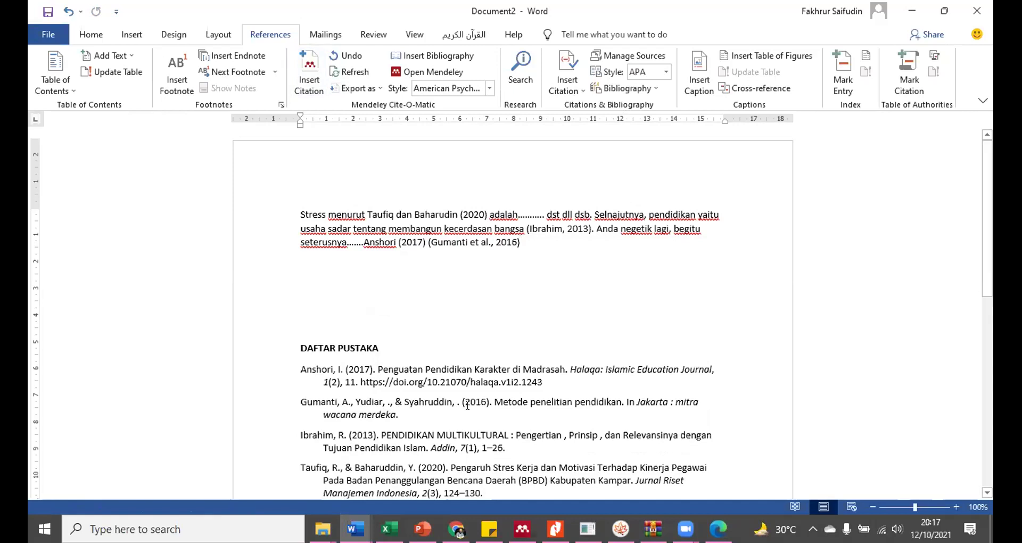
# Search the Mendeley library for "hi" and cite the 2017 article "The Role of Emotional Intelligence in Bilingual Education" after the 2016 citation.
pyautogui.scroll(-3, 377, 394)
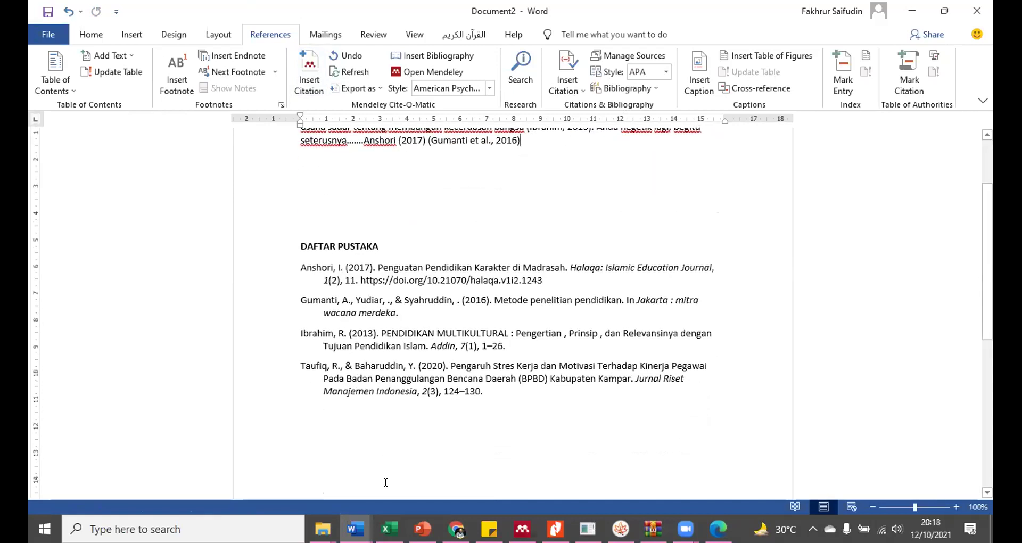
pyautogui.scroll(1, 482, 202)
pyautogui.click(309, 72)
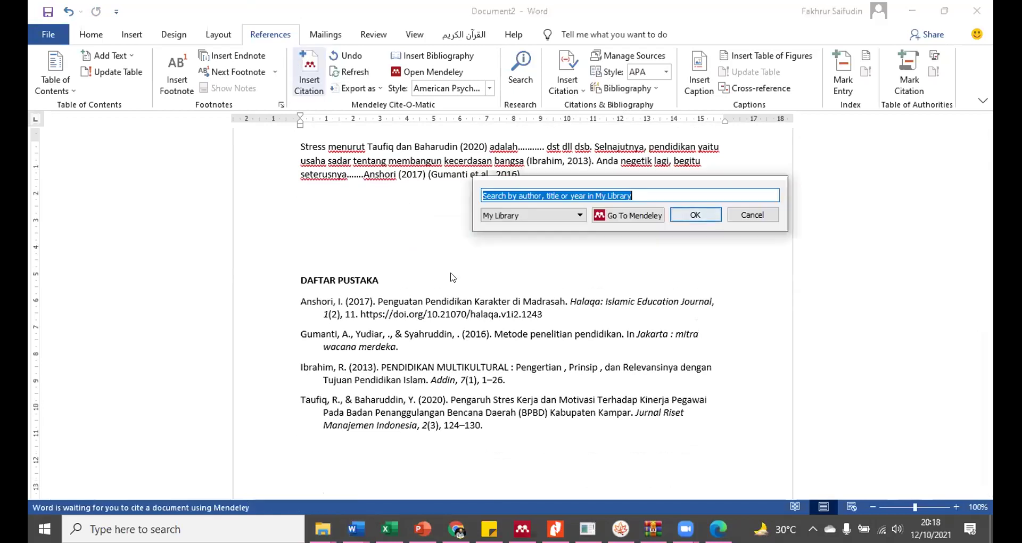
pyautogui.write('hi')
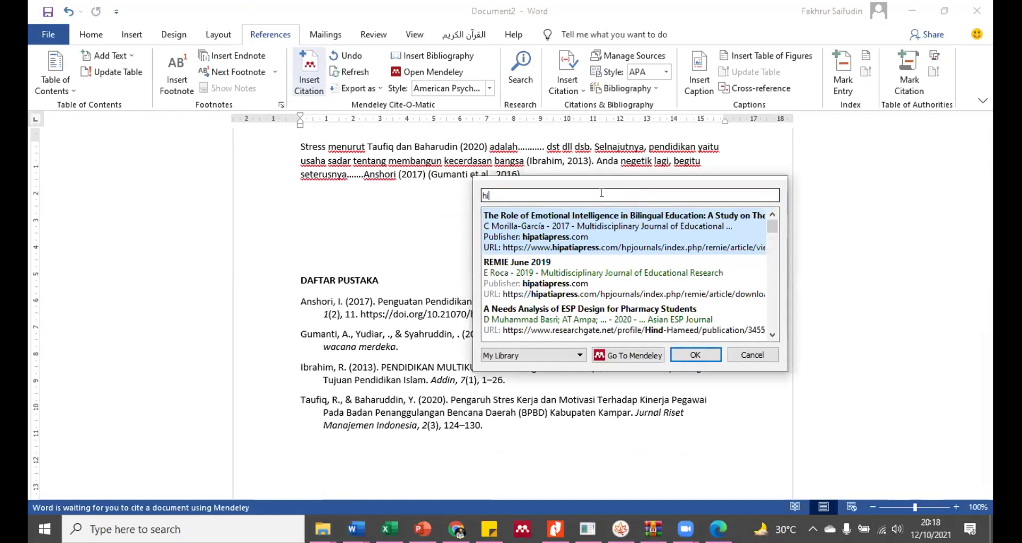
pyautogui.click(532, 234)
pyautogui.click(692, 216)
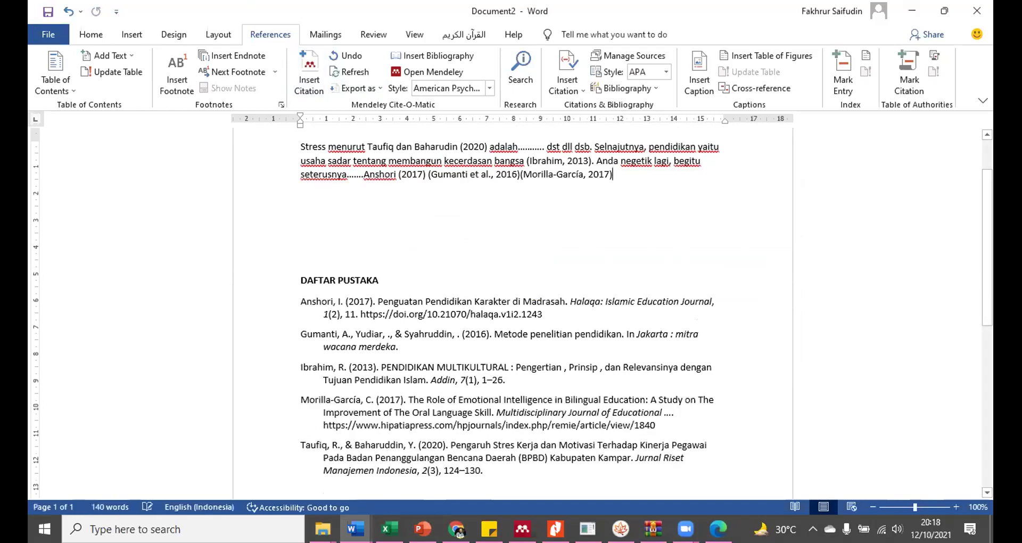
# Search the Mendeley library for "za", cite the 2018 Russian-language article at the paragraph's end, and check the bibliography for its entry.
pyautogui.click(314, 81)
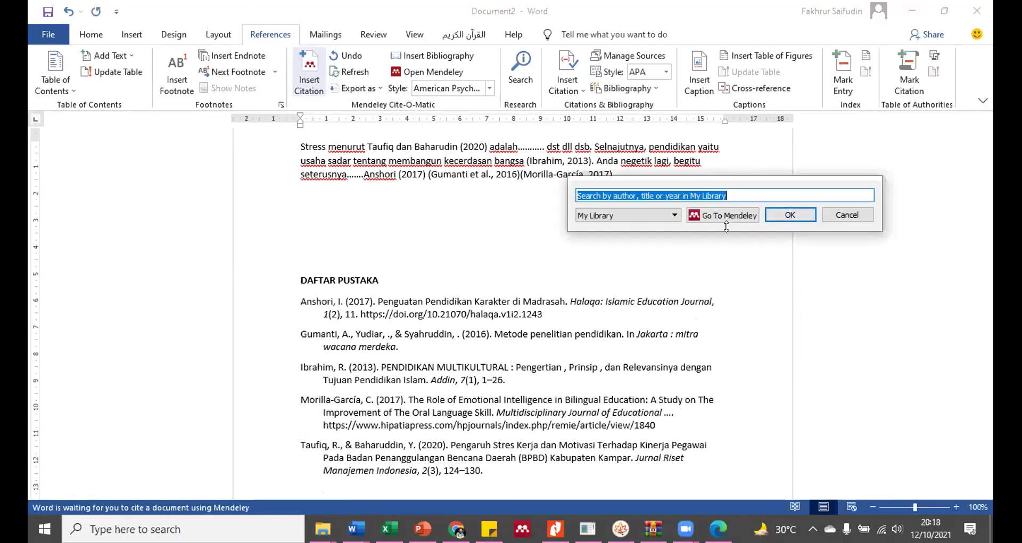
pyautogui.write('za')
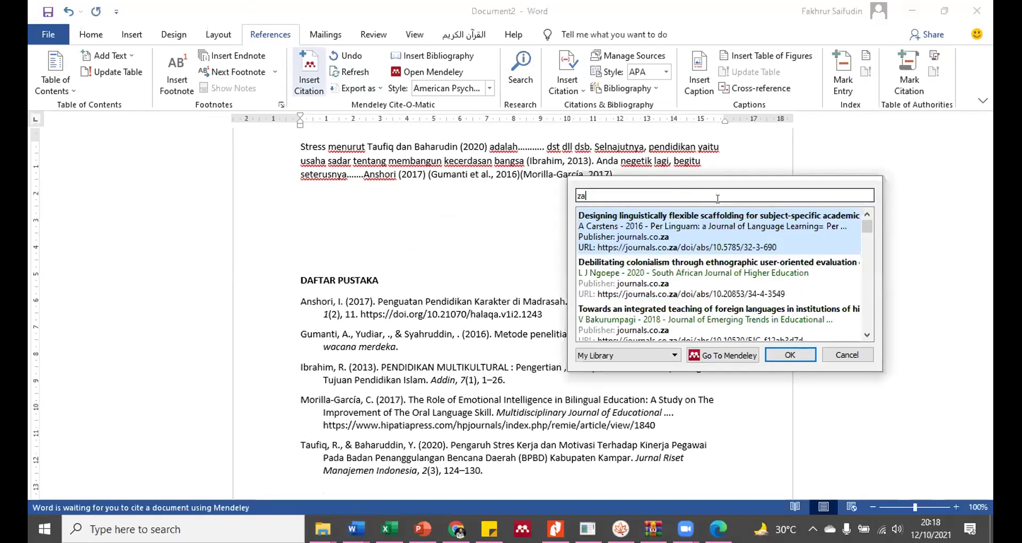
pyautogui.scroll(-3, 745, 279)
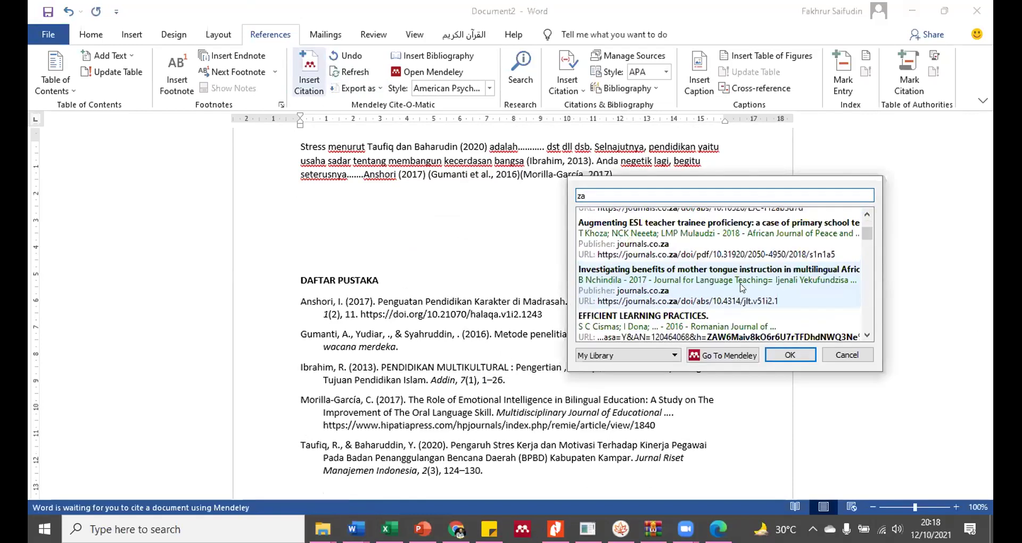
pyautogui.click(698, 304)
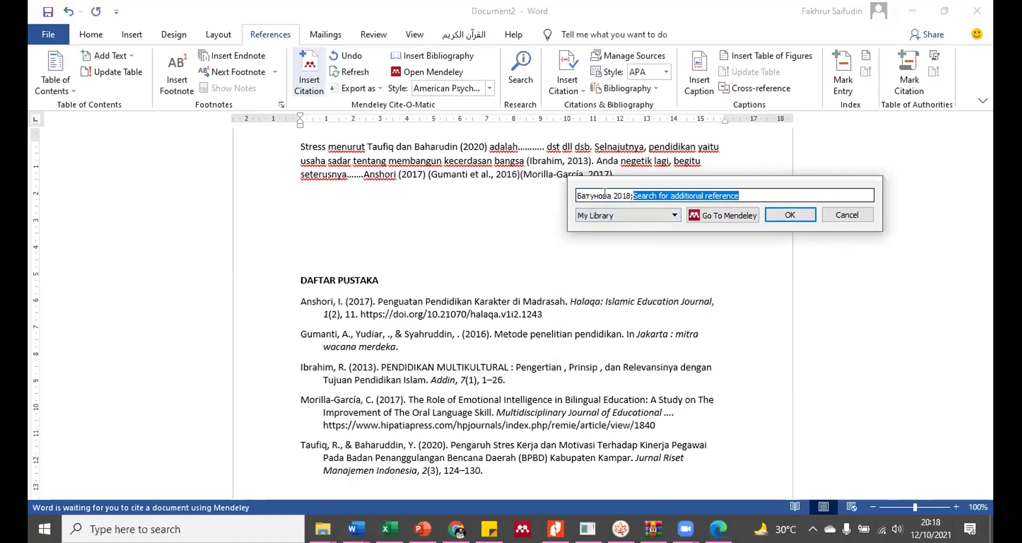
pyautogui.click(797, 215)
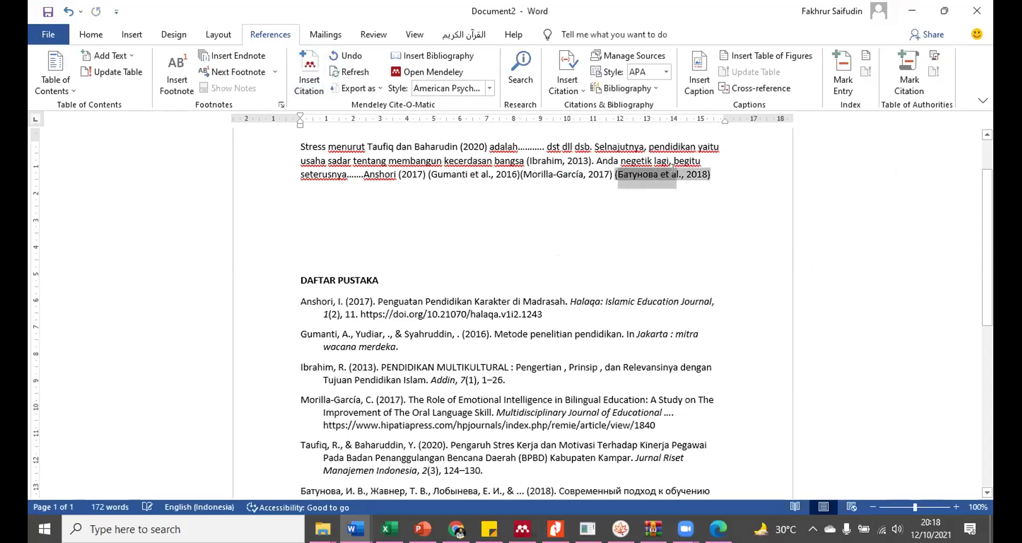
pyautogui.scroll(-3, 602, 247)
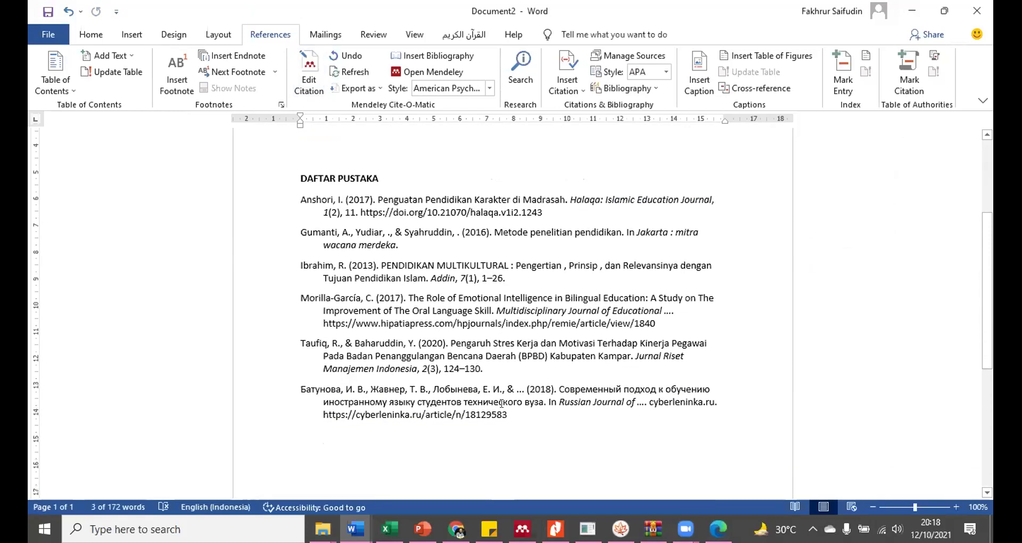
# Examine the Russian-language 2018 entry at the end of the bibliography and compare the list with the cited paragraph.
pyautogui.moveTo(510, 418); pyautogui.dragTo(297, 381)
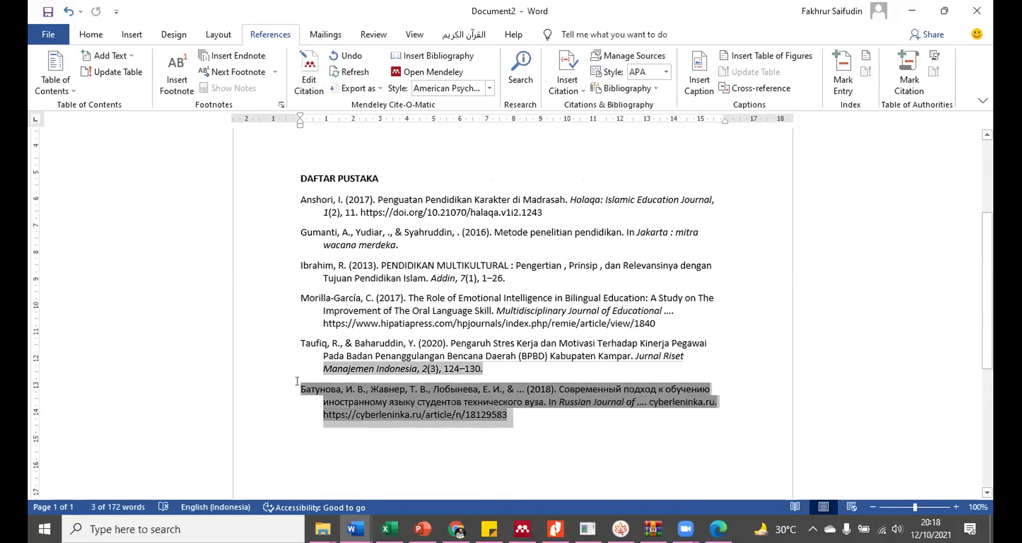
pyautogui.click(437, 446)
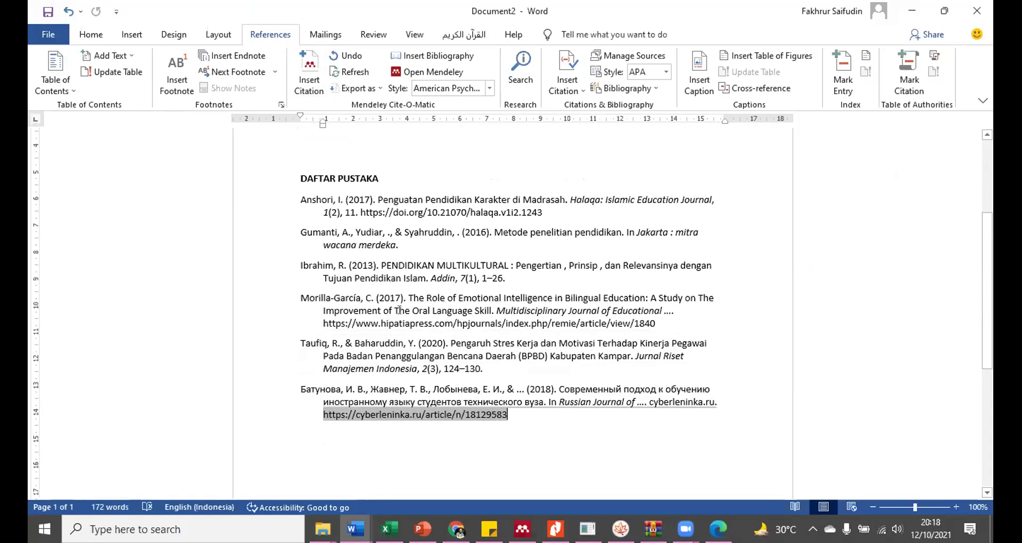
pyautogui.scroll(3, 582, 320)
pyautogui.scroll(-4, 322, 401)
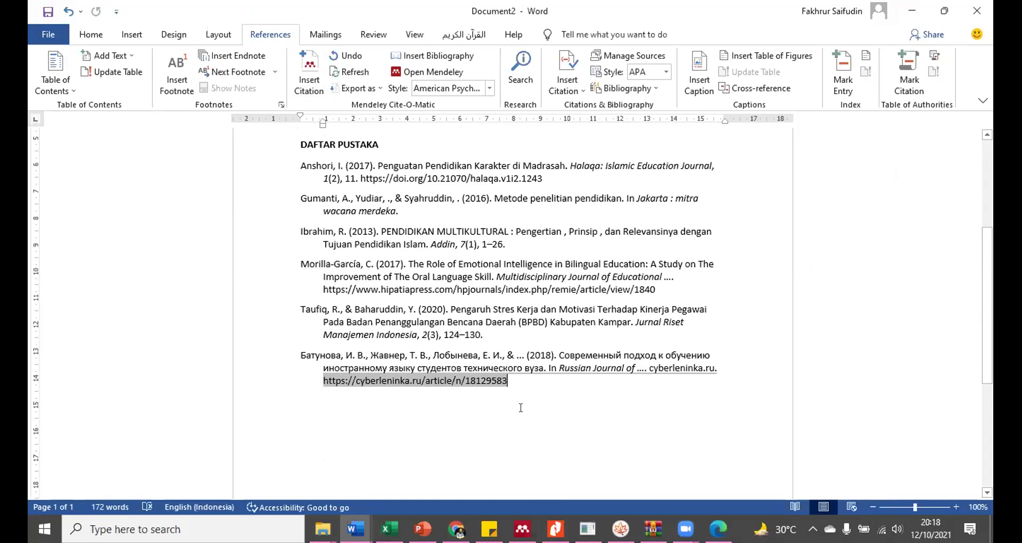
pyautogui.scroll(2, 521, 407)
pyautogui.scroll(1, 520, 408)
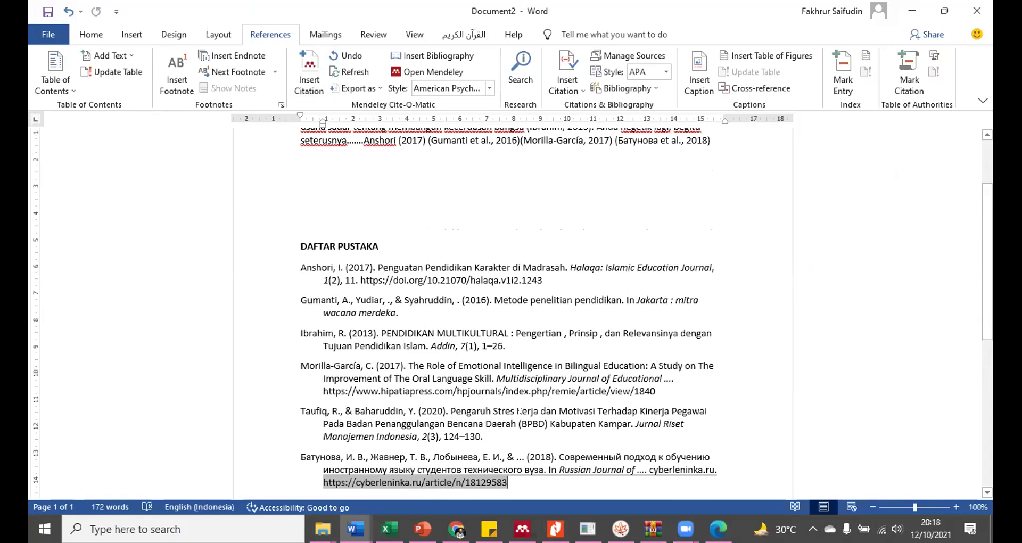
pyautogui.scroll(3, 519, 412)
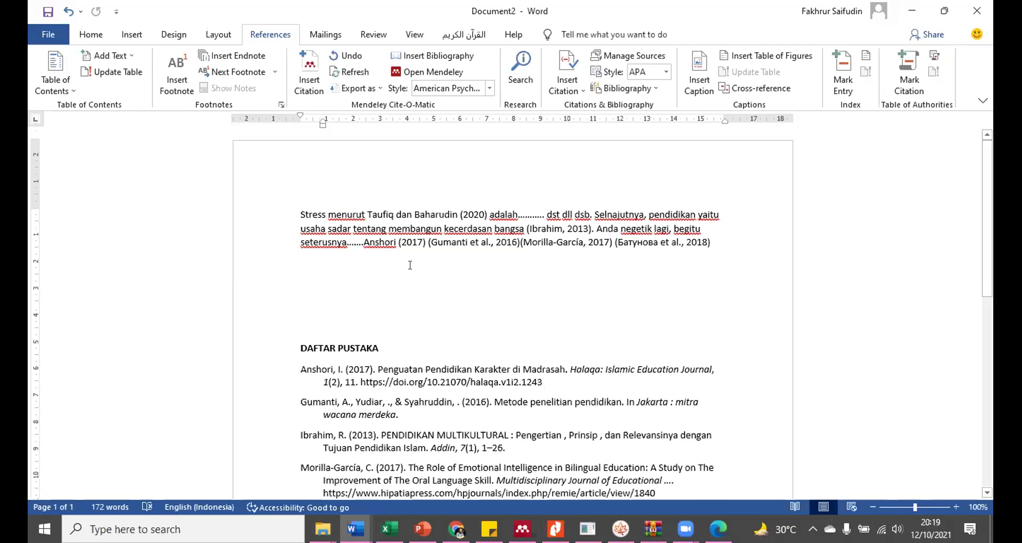
# Check the in-text citations in the paragraph one by one and match them against the bibliography entries.
pyautogui.click(537, 231)
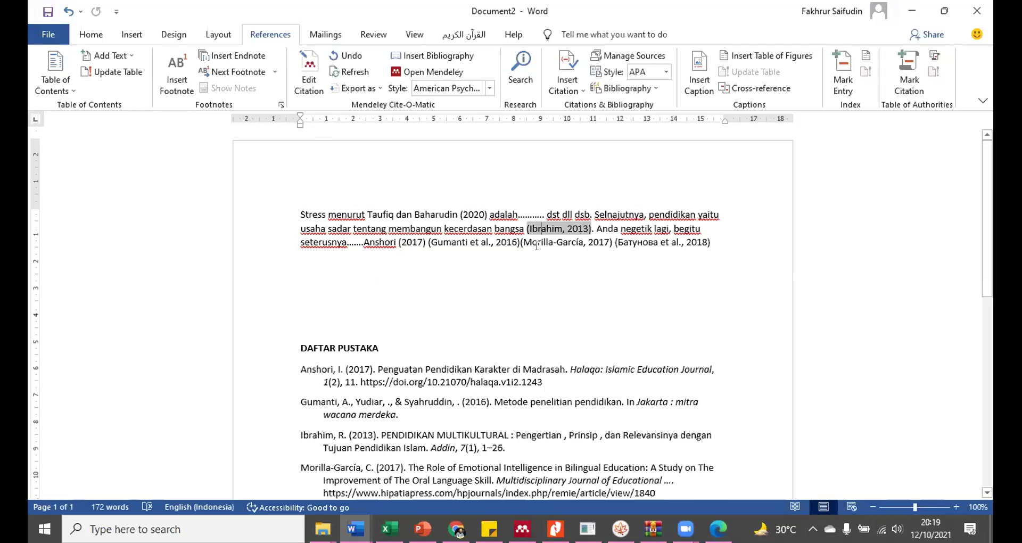
pyautogui.click(536, 243)
pyautogui.click(478, 243)
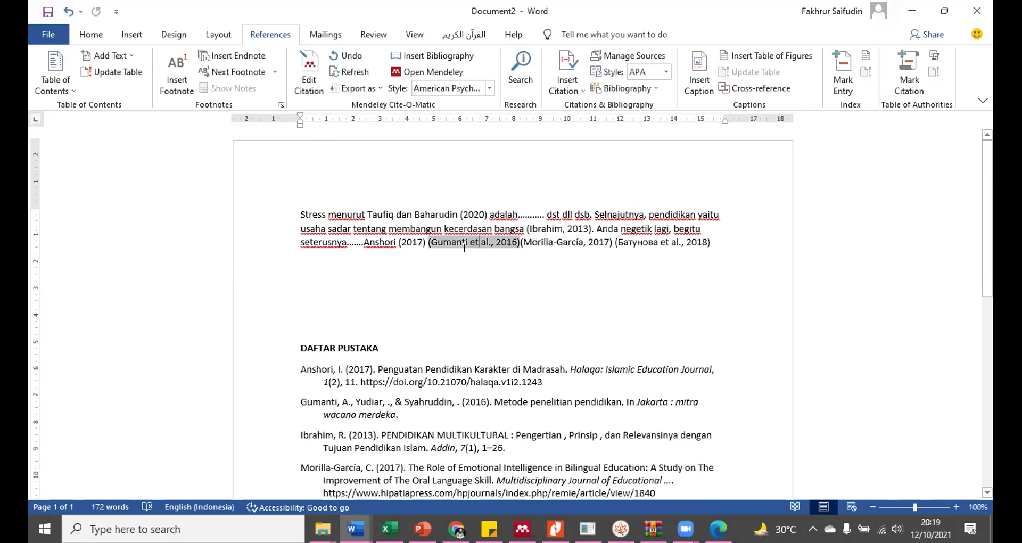
pyautogui.click(394, 243)
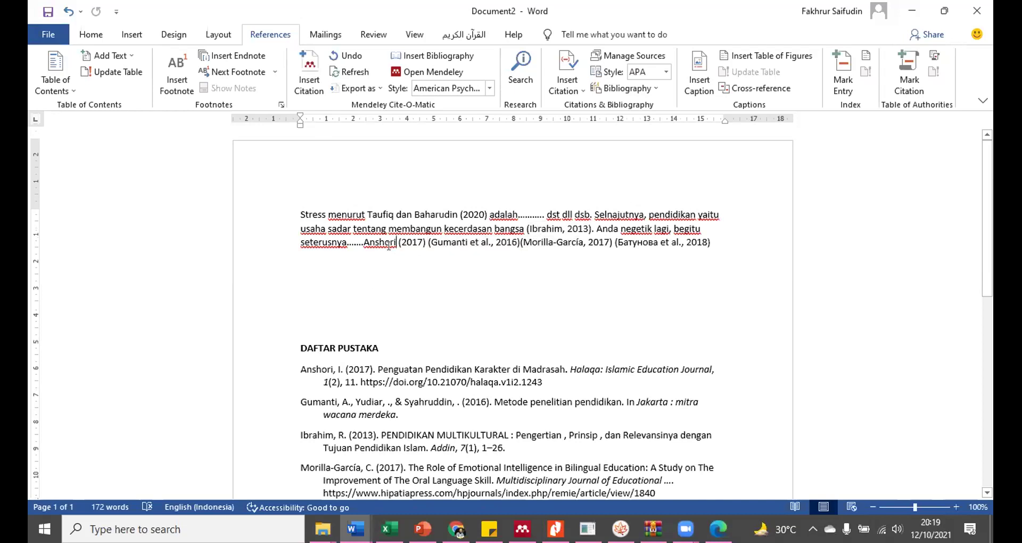
pyautogui.click(647, 244)
pyautogui.click(535, 243)
pyautogui.click(479, 243)
pyautogui.click(537, 230)
pyautogui.click(488, 242)
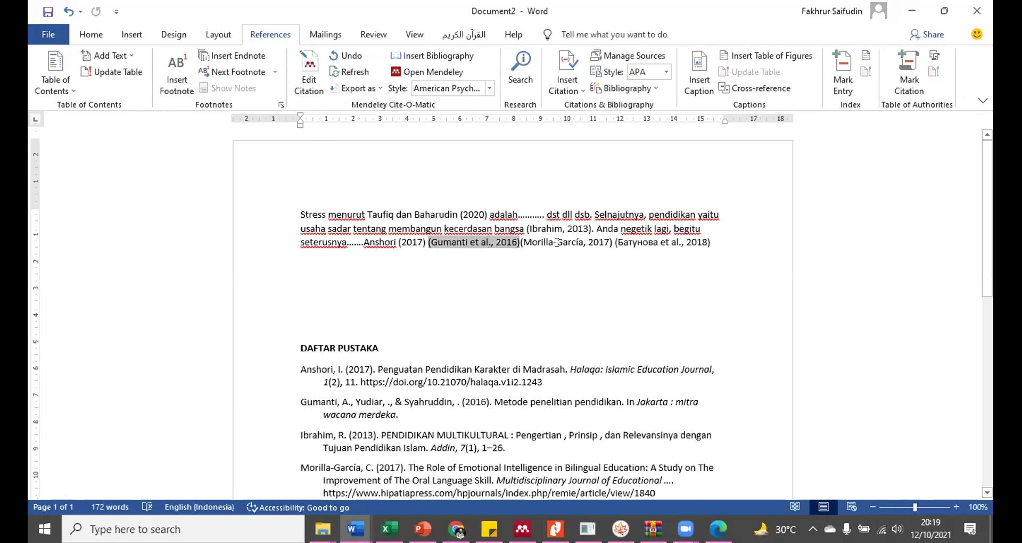
pyautogui.click(562, 243)
pyautogui.click(625, 243)
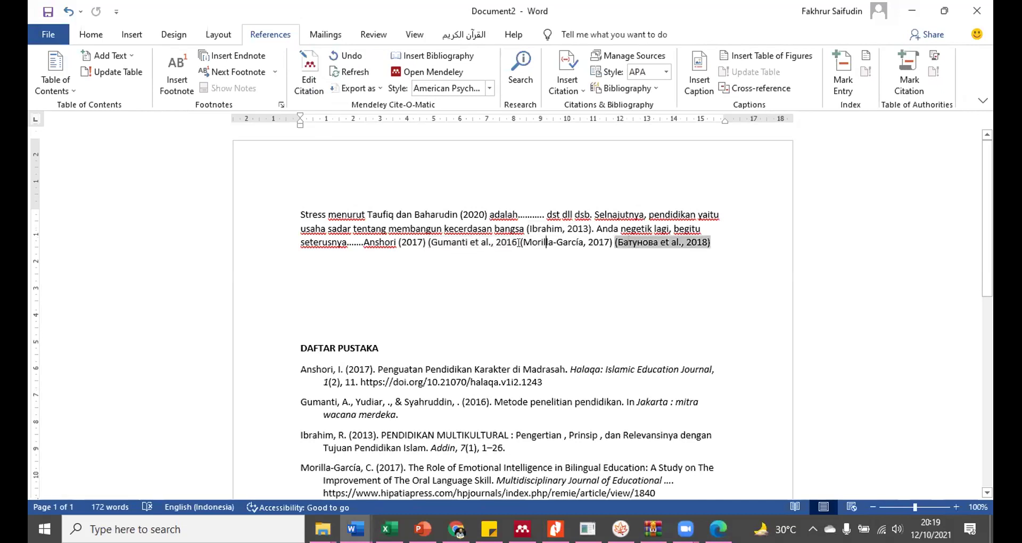
pyautogui.click(496, 242)
pyautogui.click(394, 242)
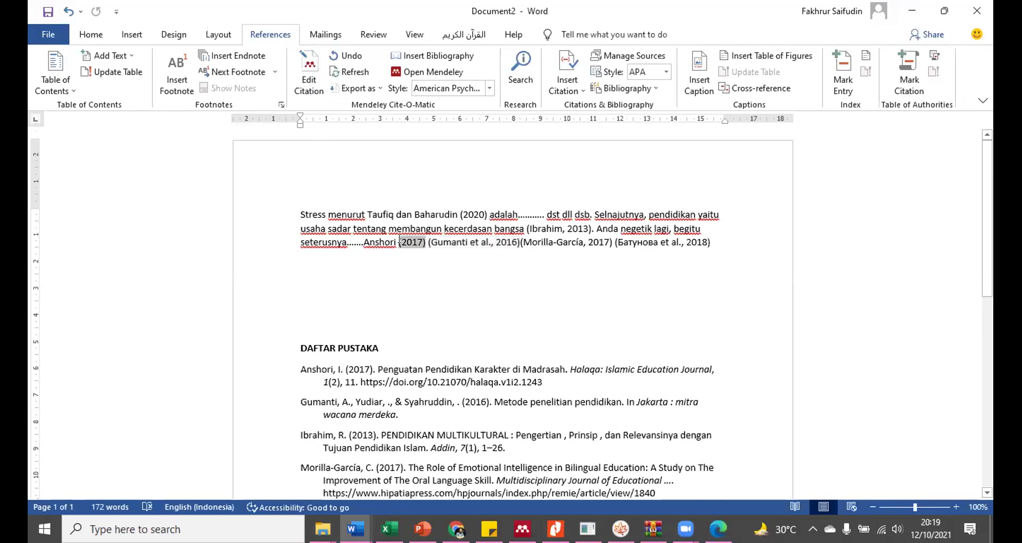
pyautogui.click(541, 229)
pyautogui.click(475, 211)
pyautogui.click(559, 229)
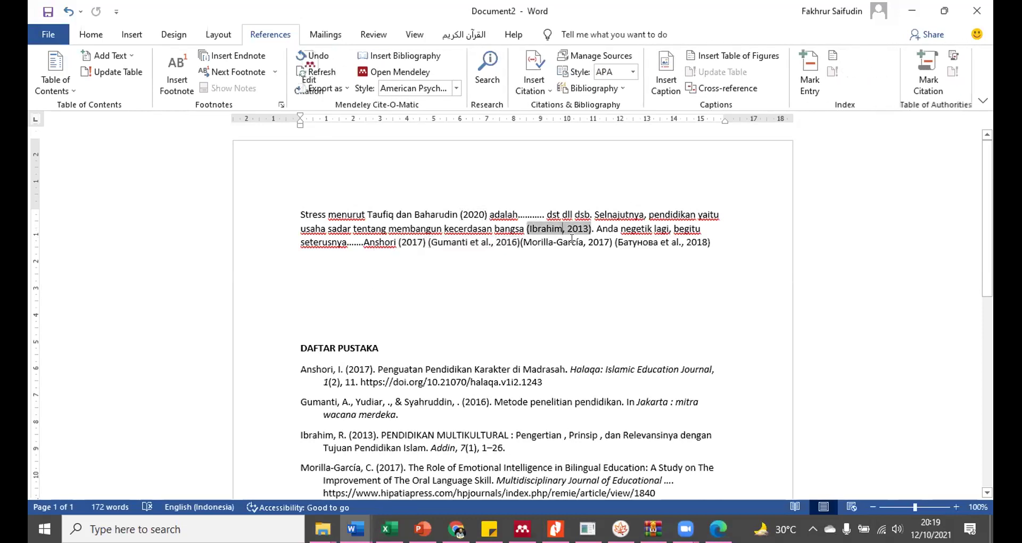
pyautogui.click(577, 242)
pyautogui.scroll(-3, 755, 373)
pyautogui.moveTo(756, 374); pyautogui.dragTo(747, 465)
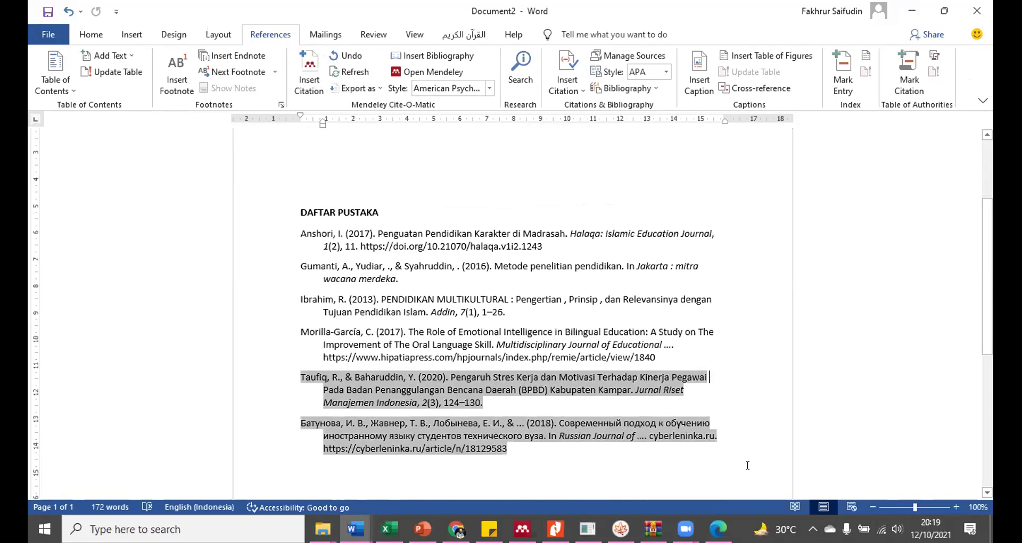
pyautogui.moveTo(728, 311); pyautogui.dragTo(728, 280)
pyautogui.click(739, 344)
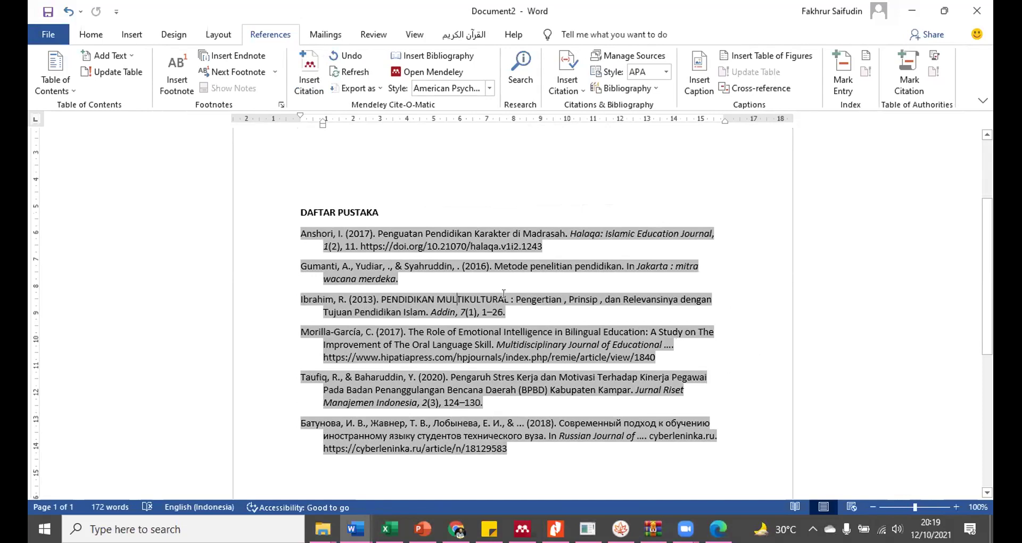
# Change the title words "PENDIDIKAN MULTIKULTURAL" in the 2013 bibliography entry to "Pendidikan Multikultural", capitalizing each word.
pyautogui.moveTo(503, 296); pyautogui.dragTo(379, 292)
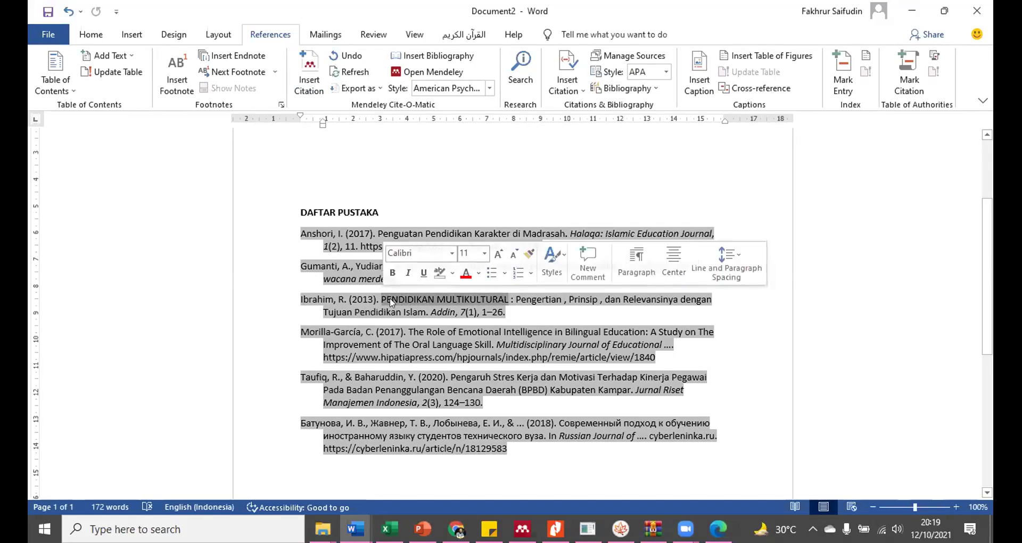
pyautogui.click(434, 312)
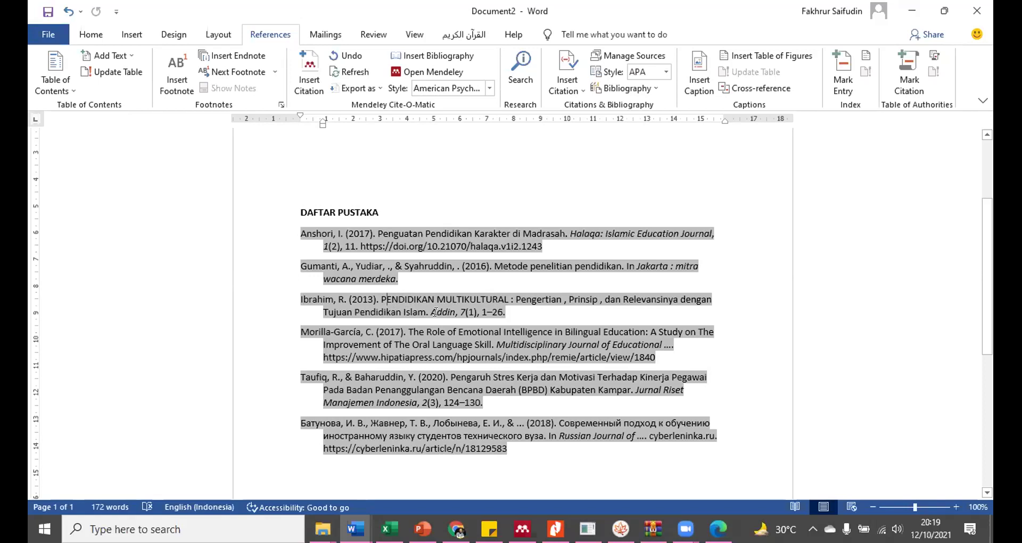
pyautogui.moveTo(508, 294); pyautogui.dragTo(375, 290)
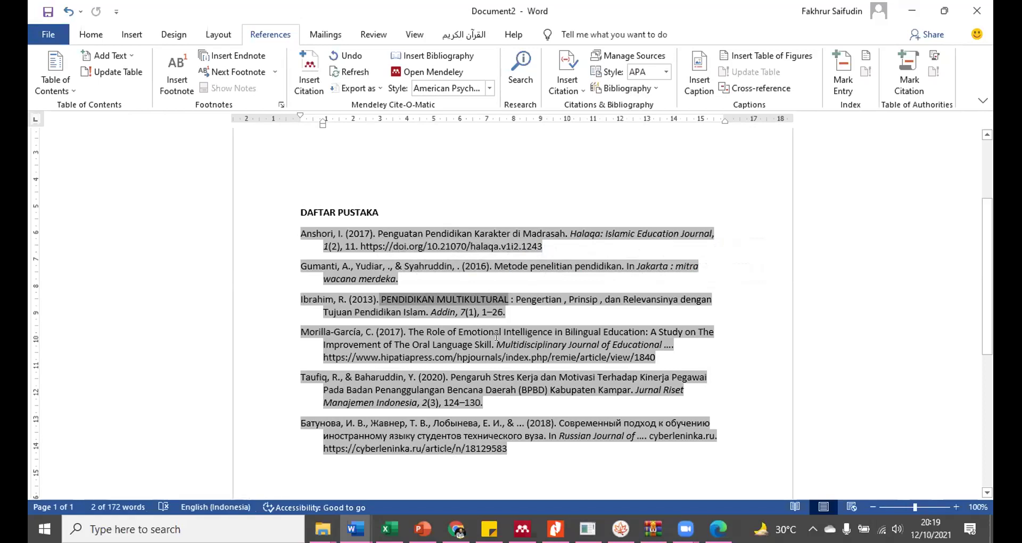
pyautogui.hotkey('shift', 'F3')
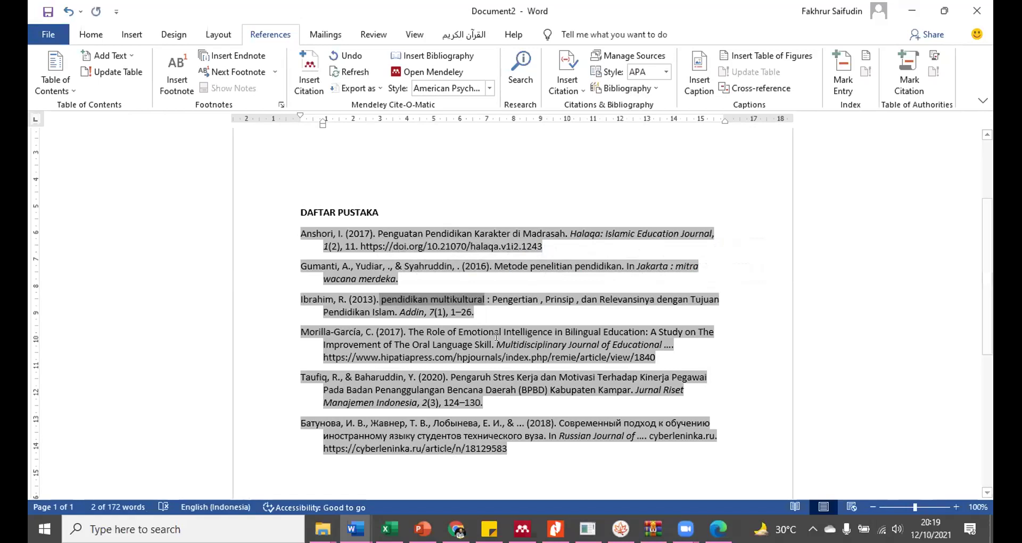
pyautogui.hotkey('shift', 'F3')
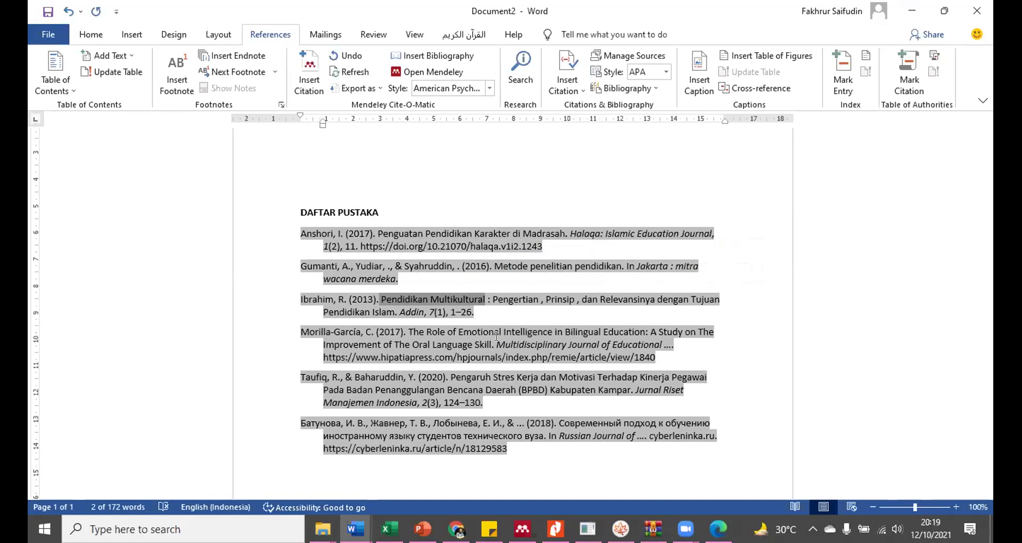
pyautogui.click(575, 464)
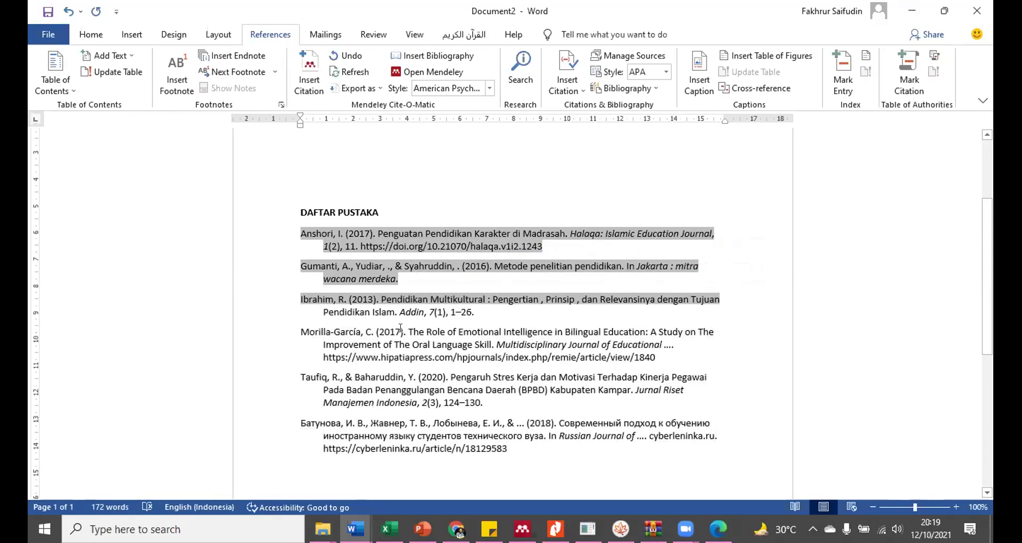
# Examine the bibliography entry "The Role of Emotional Intelligence in Bilingual Education", its title and the corresponding in-text citation.
pyautogui.click(767, 317)
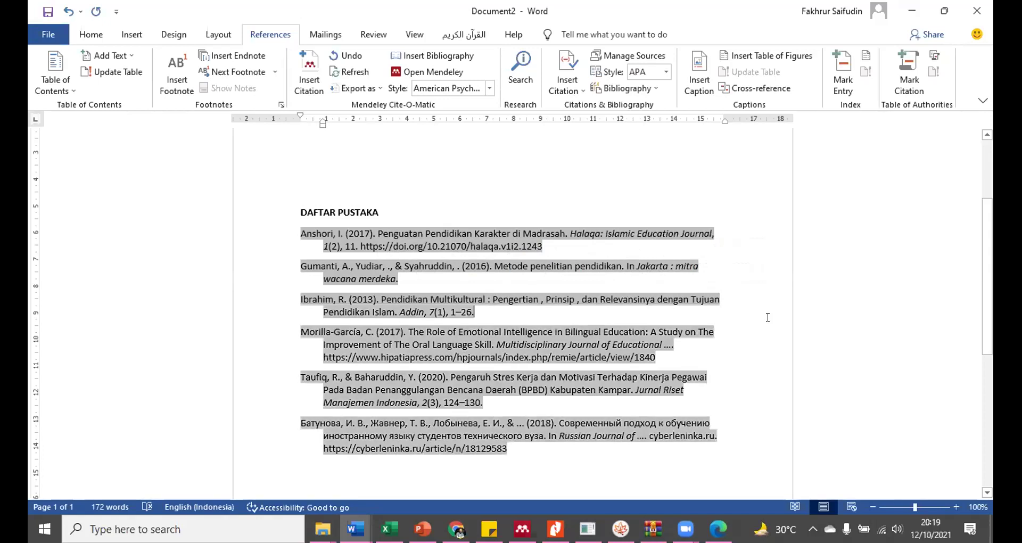
pyautogui.click(695, 462)
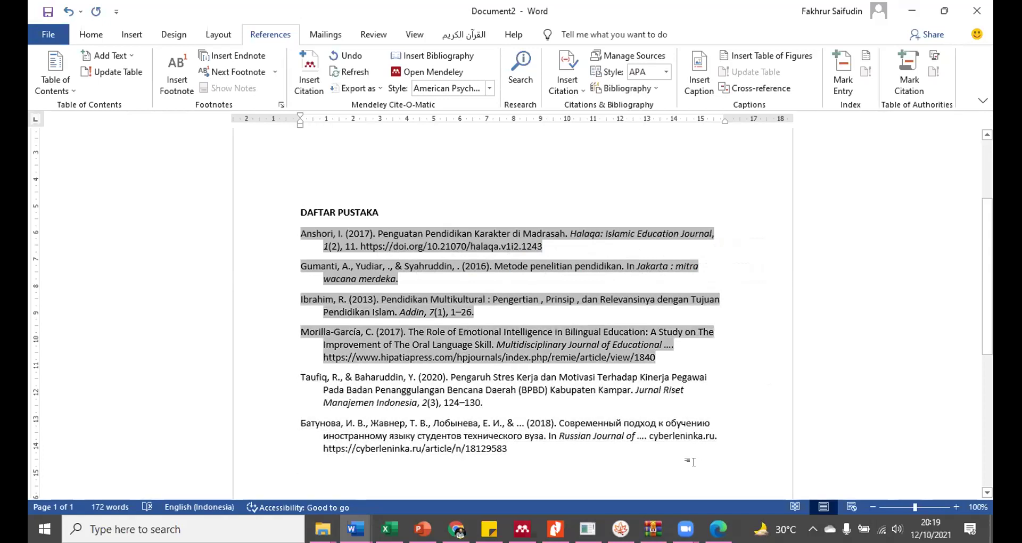
pyautogui.click(743, 314)
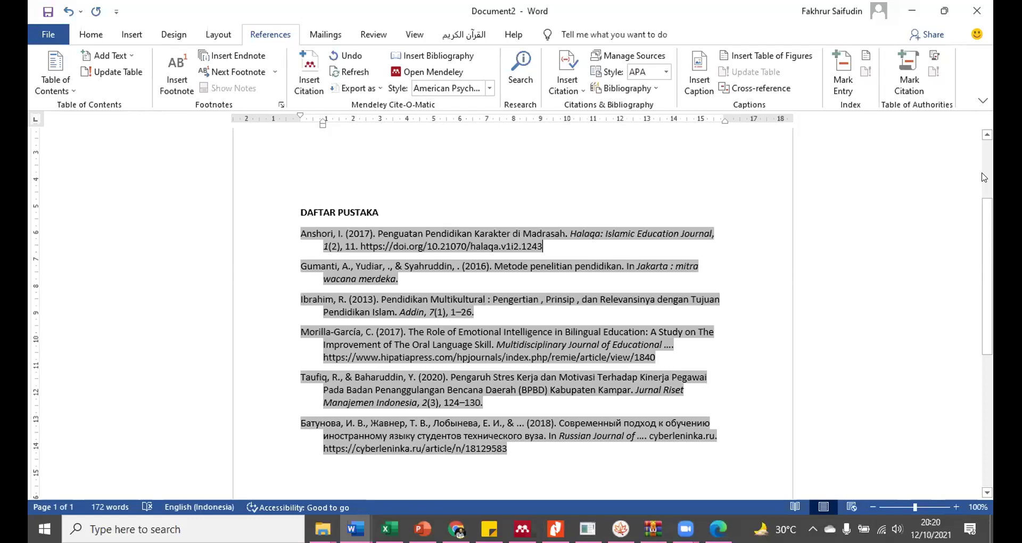
pyautogui.moveTo(639, 357); pyautogui.dragTo(300, 332)
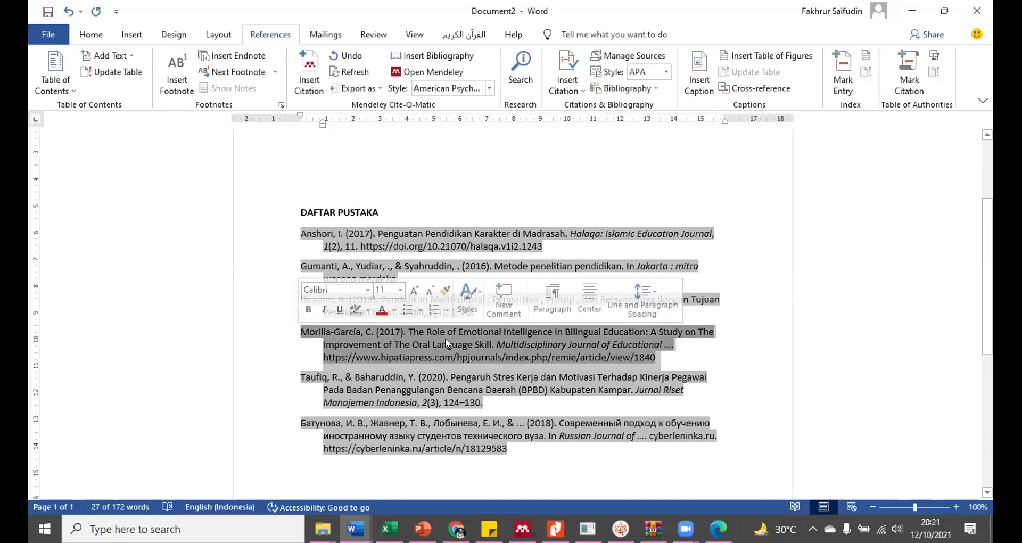
pyautogui.click(446, 341)
pyautogui.moveTo(407, 326); pyautogui.dragTo(490, 347)
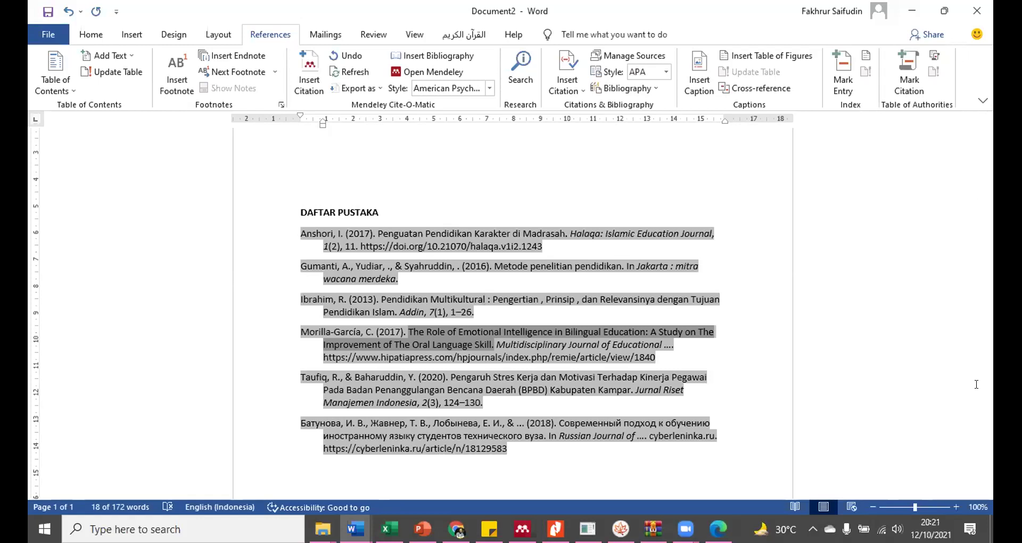
pyautogui.scroll(4, 905, 391)
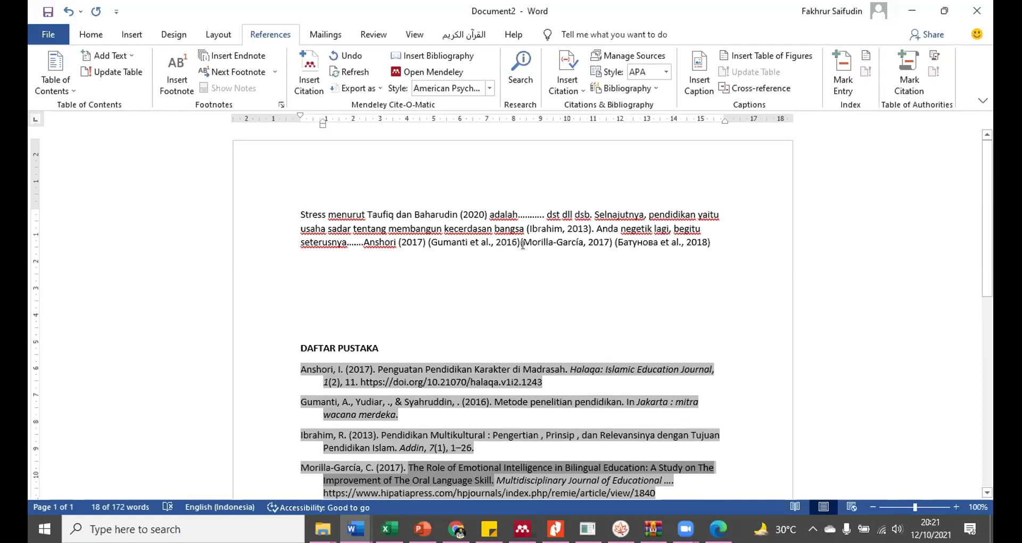
pyautogui.scroll(-3, 600, 336)
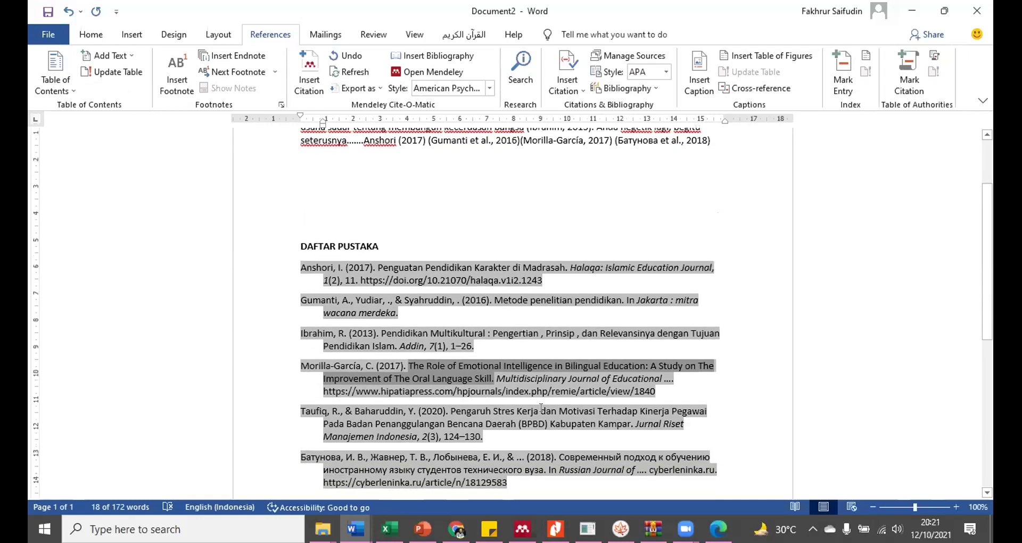
pyautogui.click(481, 392)
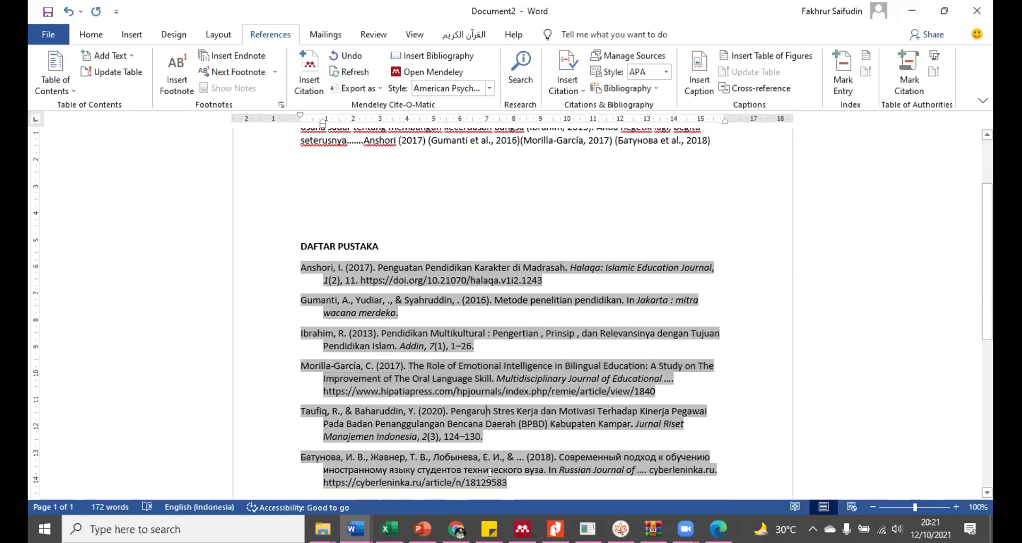
pyautogui.click(458, 334)
pyautogui.scroll(-2, 737, 435)
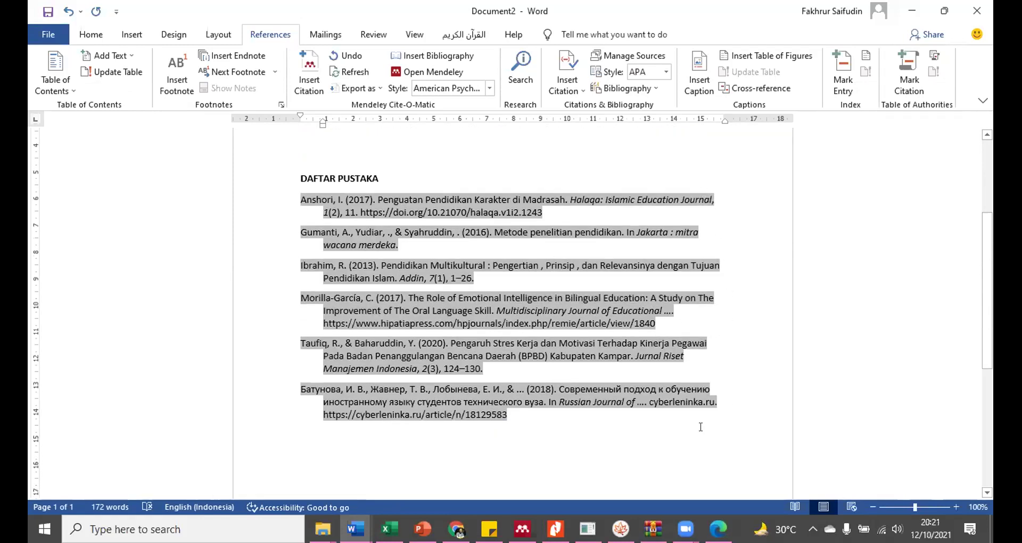
# Justify all the bibliography entries below the "DAFTAR PUSTAKA" heading.
pyautogui.moveTo(758, 426); pyautogui.dragTo(301, 200)
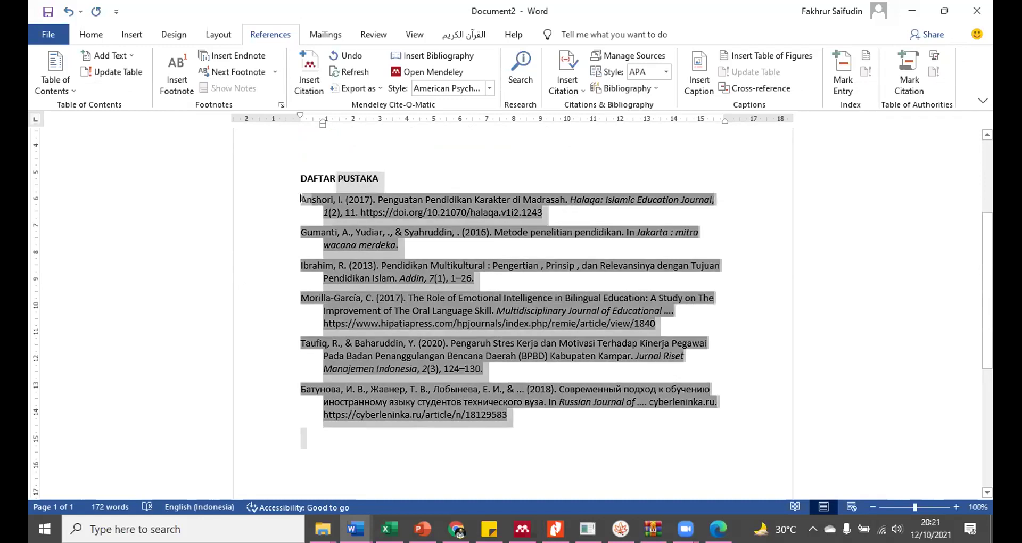
pyautogui.click(91, 34)
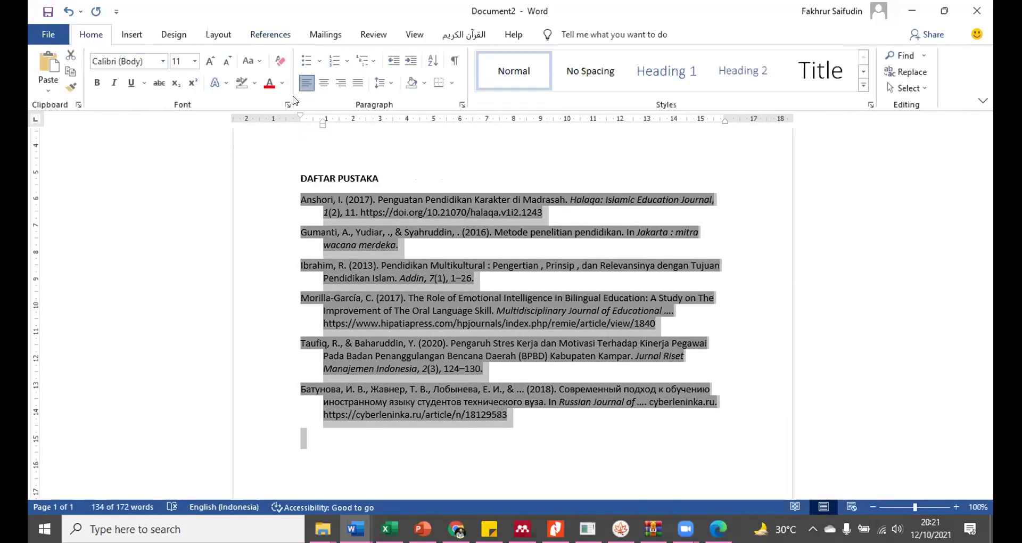
pyautogui.click(358, 83)
pyautogui.click(737, 315)
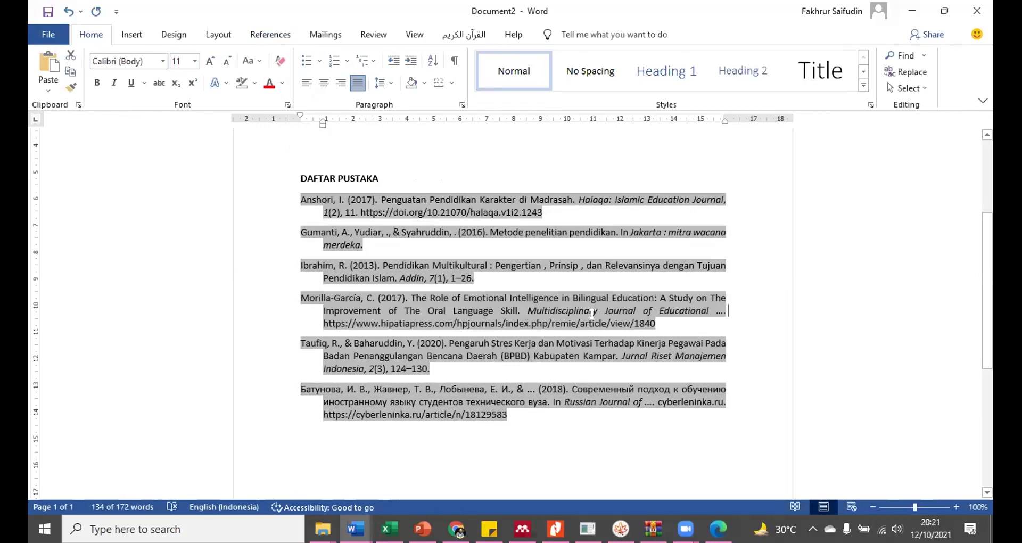
pyautogui.click(609, 178)
# Review the justified bibliography entries and place the cursor on the empty line between the cited paragraph and the "DAFTAR PUSTAKA" heading.
pyautogui.scroll(2, 437, 187)
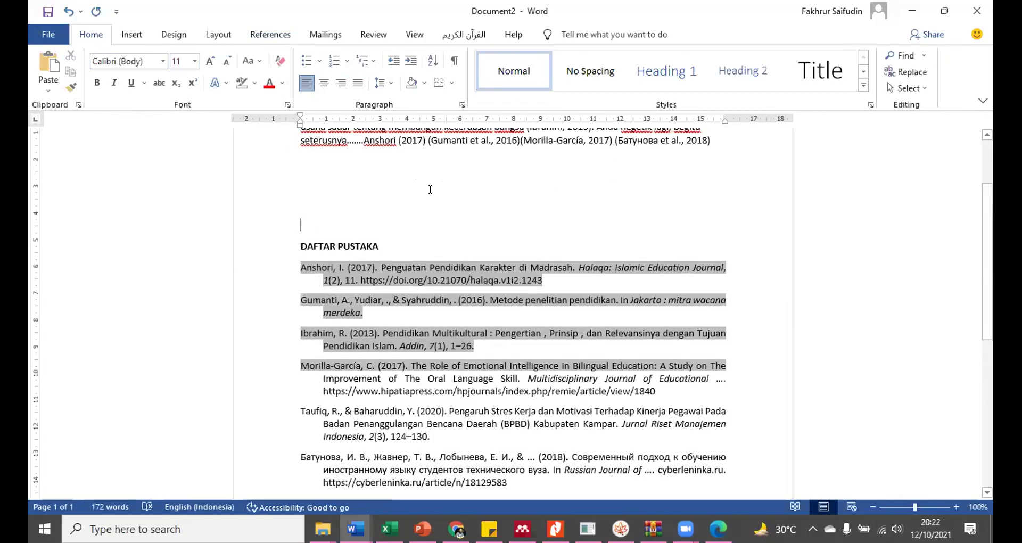
pyautogui.click(273, 387)
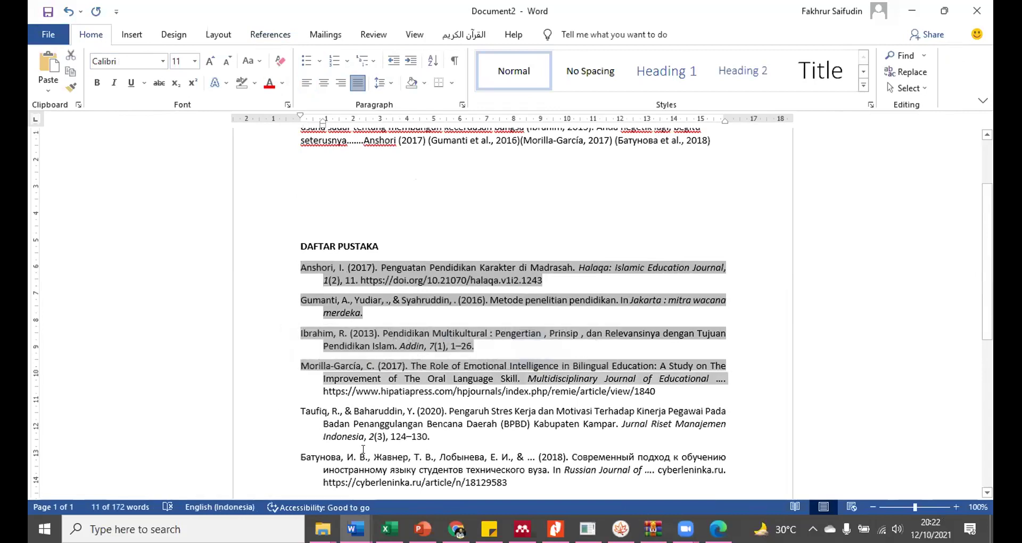
pyautogui.hotkey('ctrl', 'shift', 'End')
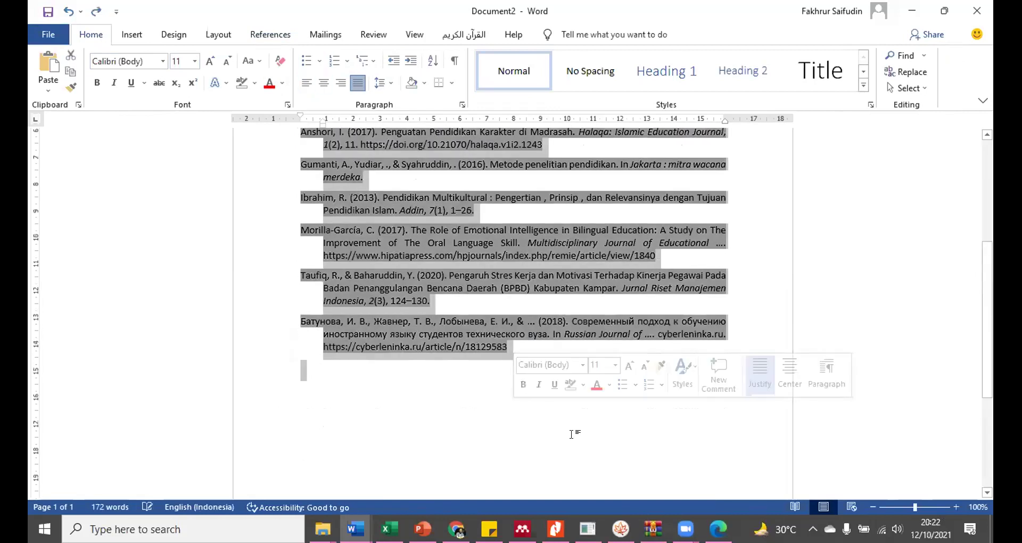
pyautogui.click(452, 440)
pyautogui.scroll(6, 579, 424)
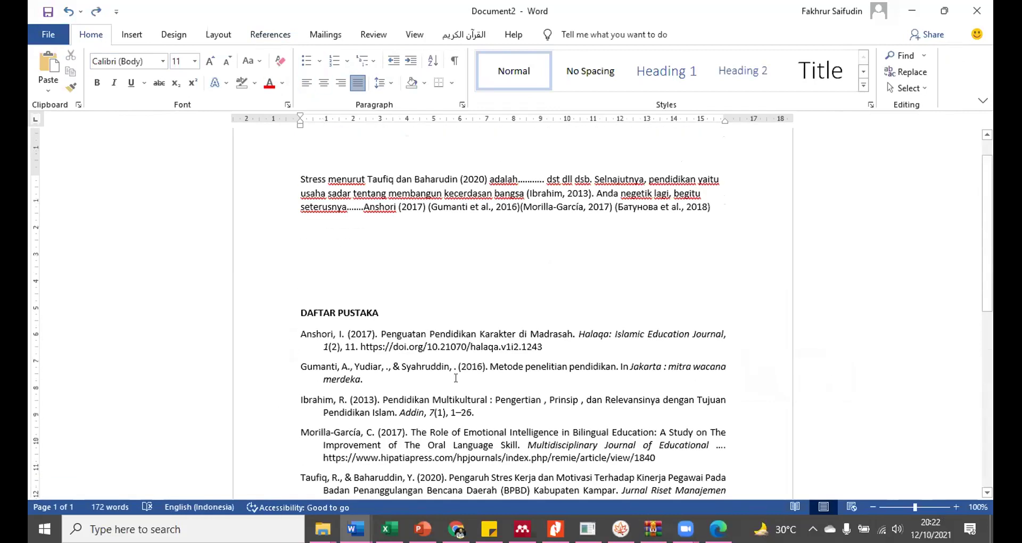
pyautogui.click(487, 261)
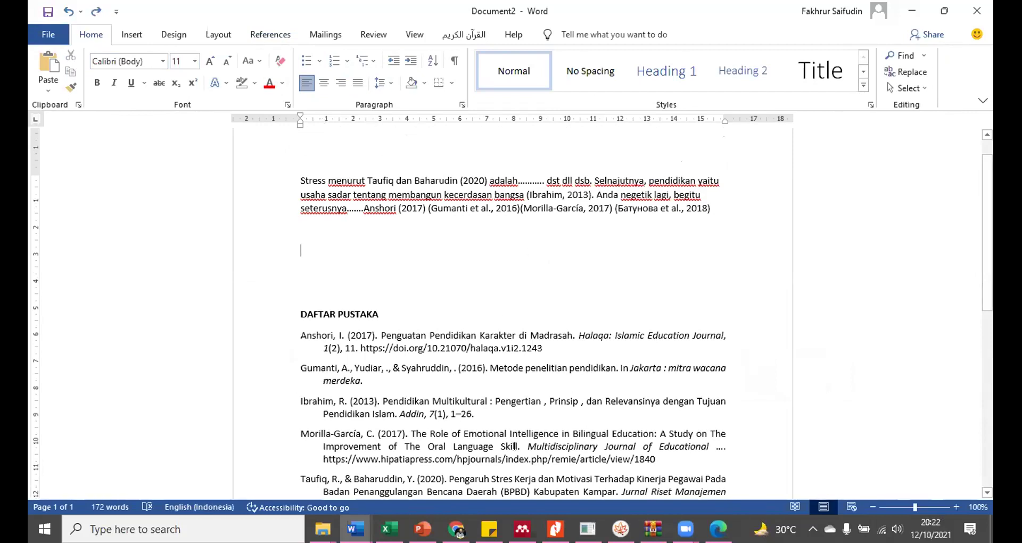
# Switch to Mendeley Desktop and start a new manually added entry from All Documents.
pyautogui.moveTo(522, 528)
pyautogui.hotkey('alt', 'Tab')
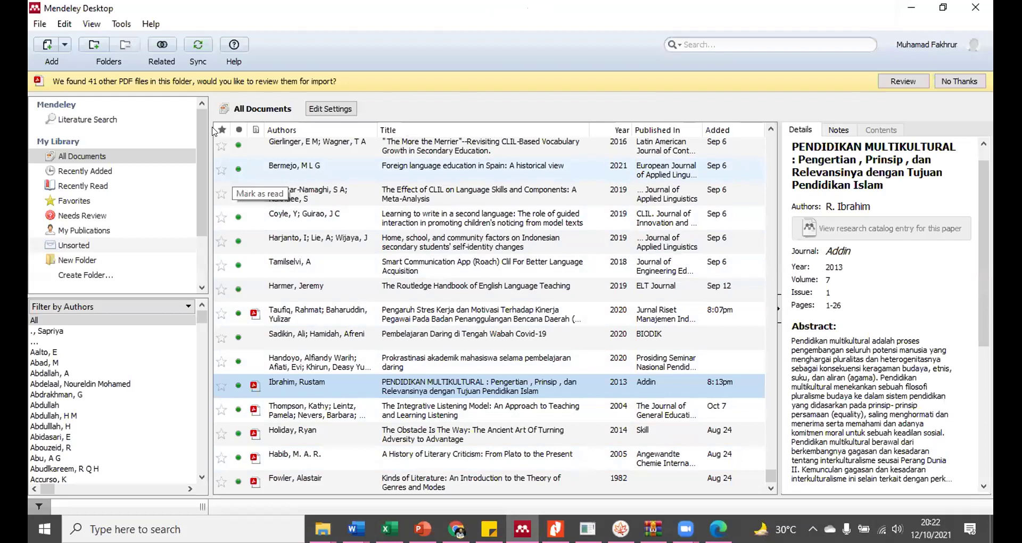
pyautogui.click(144, 157)
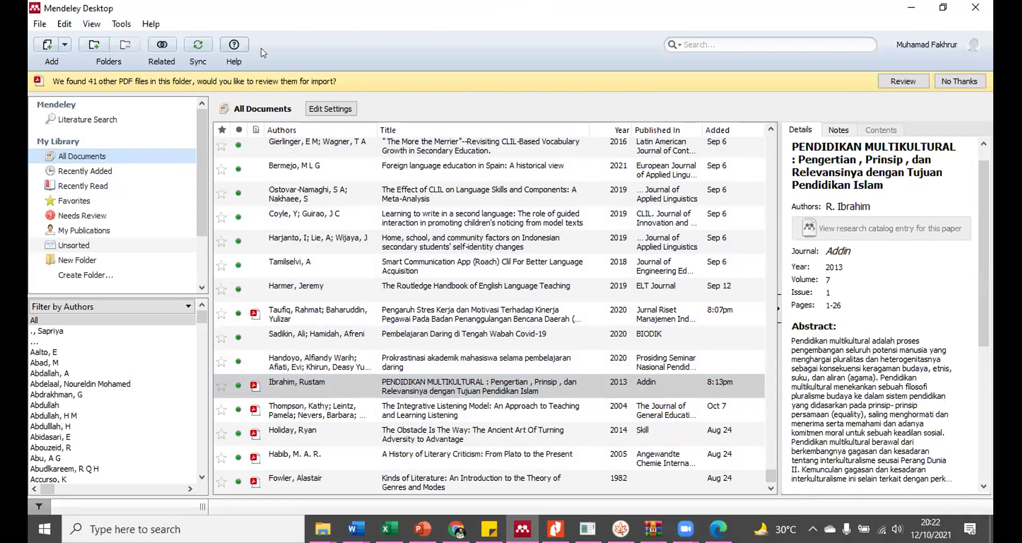
pyautogui.click(64, 45)
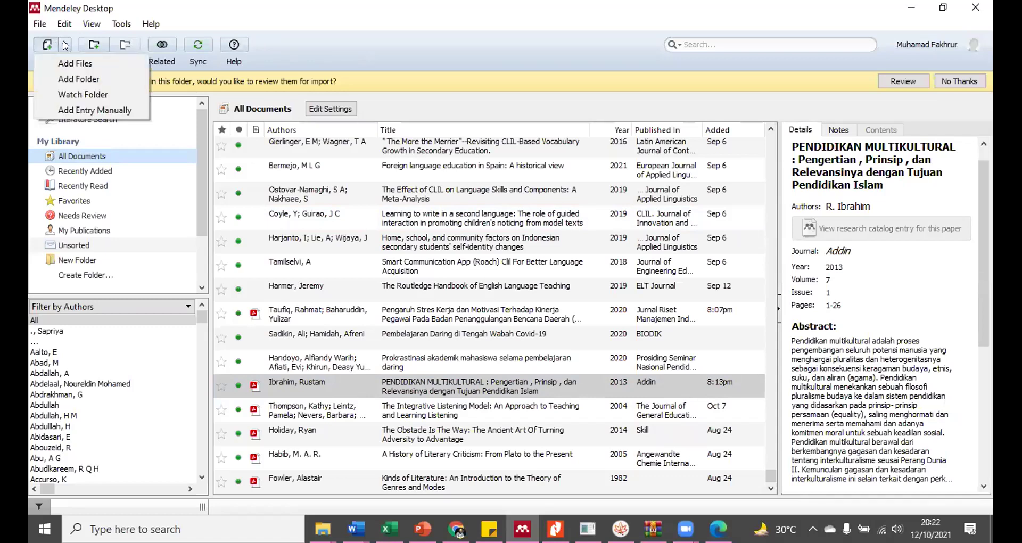
pyautogui.click(89, 110)
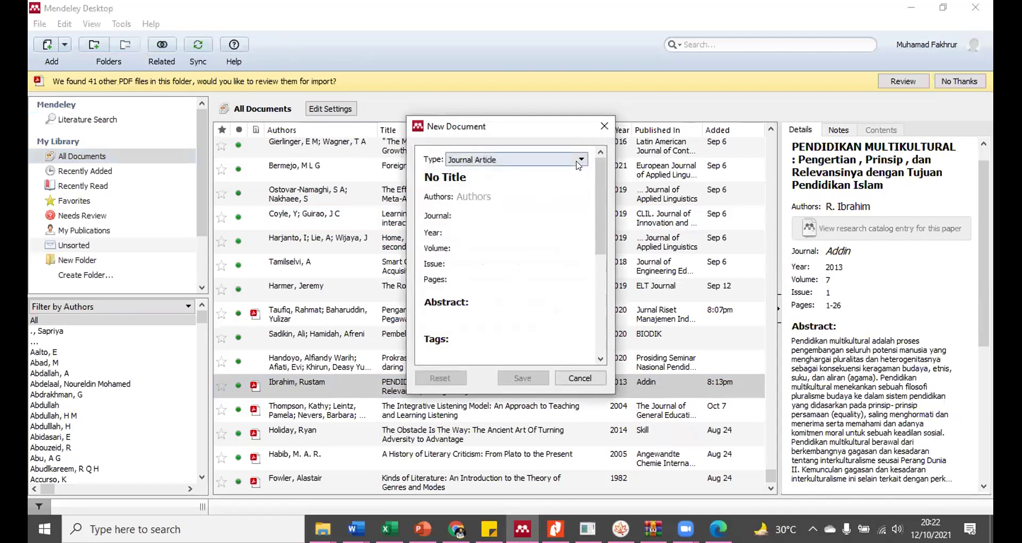
# Set the new document's type to Book and enter "isisiisisi" as its title.
pyautogui.click(534, 157)
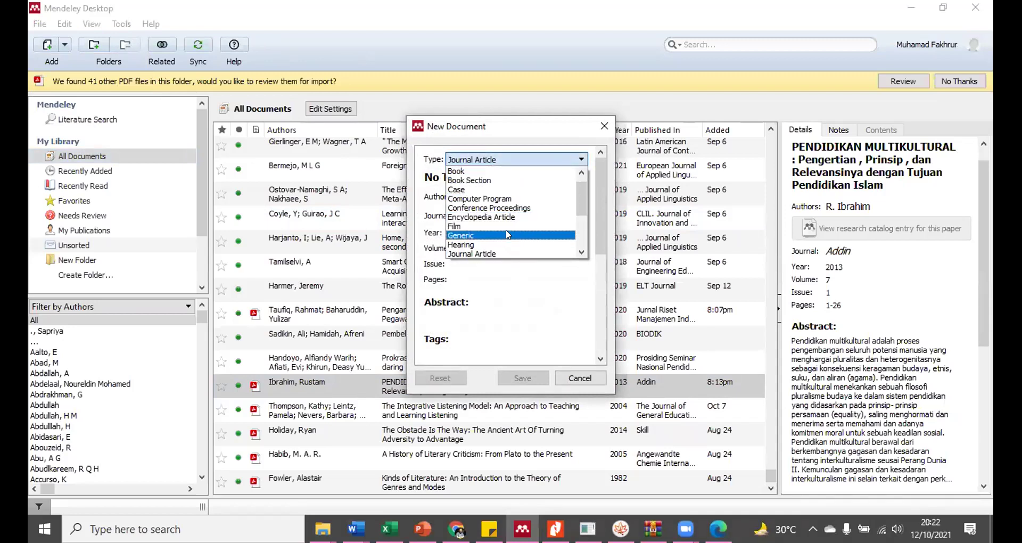
pyautogui.scroll(1, 507, 234)
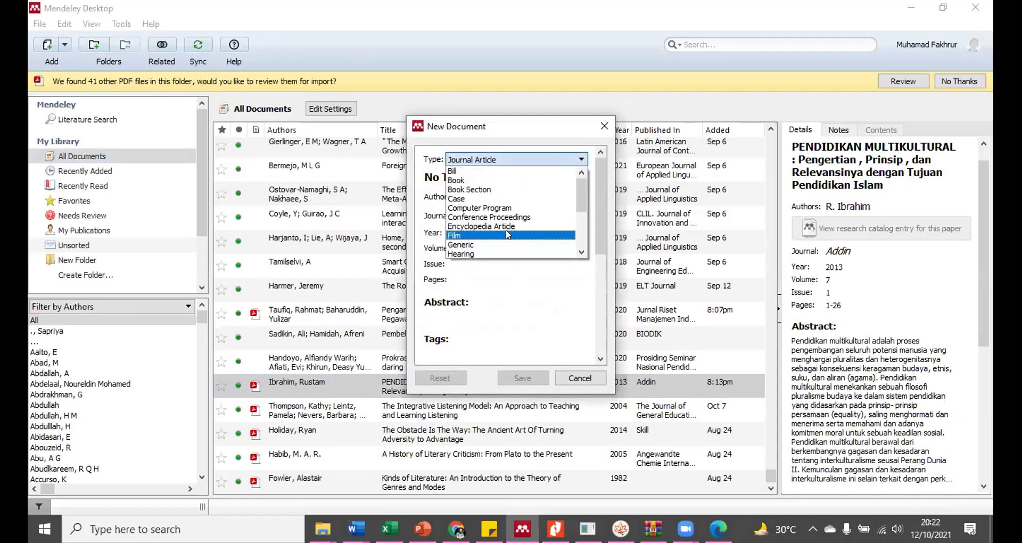
pyautogui.click(481, 181)
pyautogui.moveTo(469, 176); pyautogui.dragTo(405, 176)
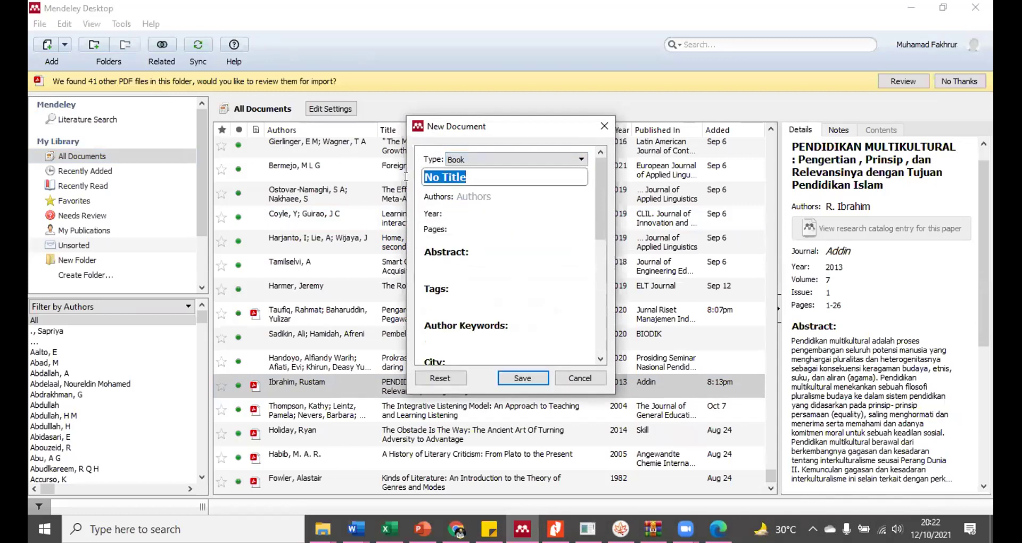
pyautogui.press('BackSpace')
pyautogui.write('isisiisisi')
# Examine the Book entry's author, year, pages, city, edition, publisher, URL and catalog ID fields, and discard the entry without saving.
pyautogui.click(474, 196)
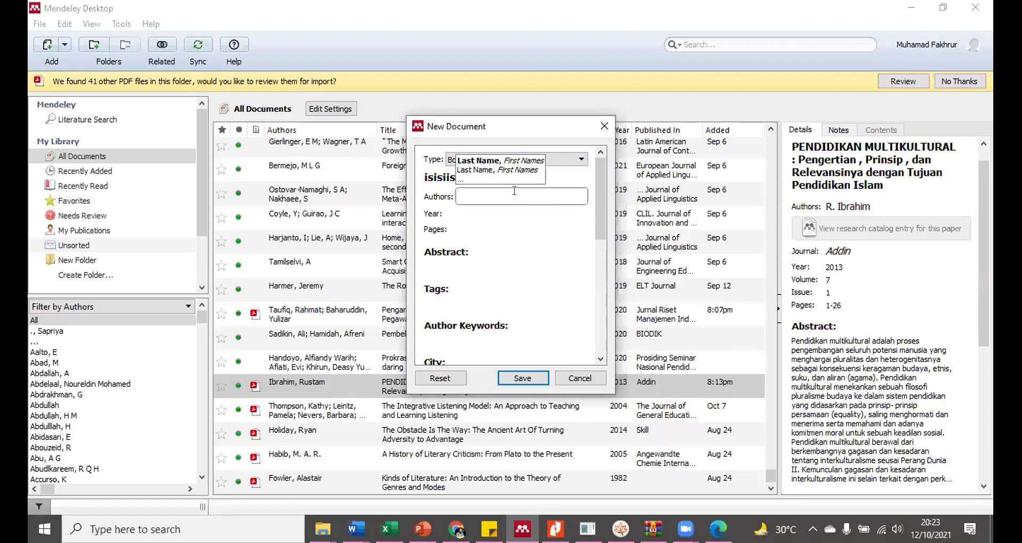
pyautogui.click(505, 213)
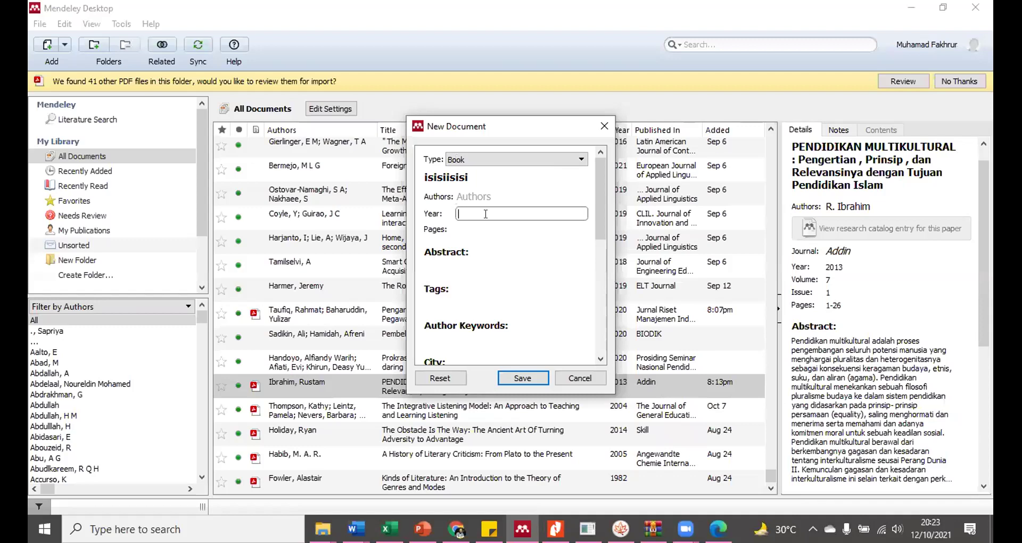
pyautogui.click(476, 227)
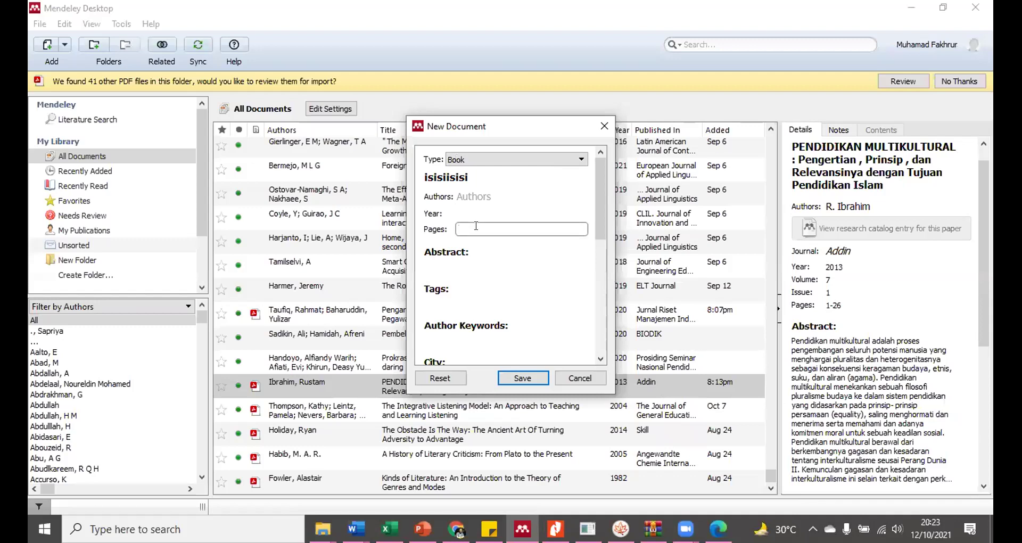
pyautogui.scroll(-1, 492, 255)
pyautogui.scroll(-1, 492, 254)
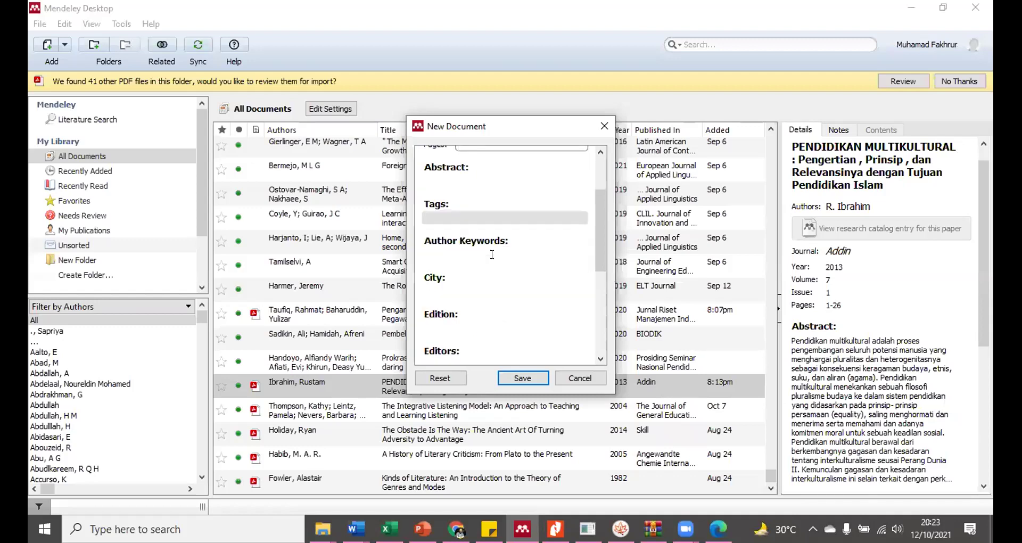
pyautogui.scroll(-2, 474, 250)
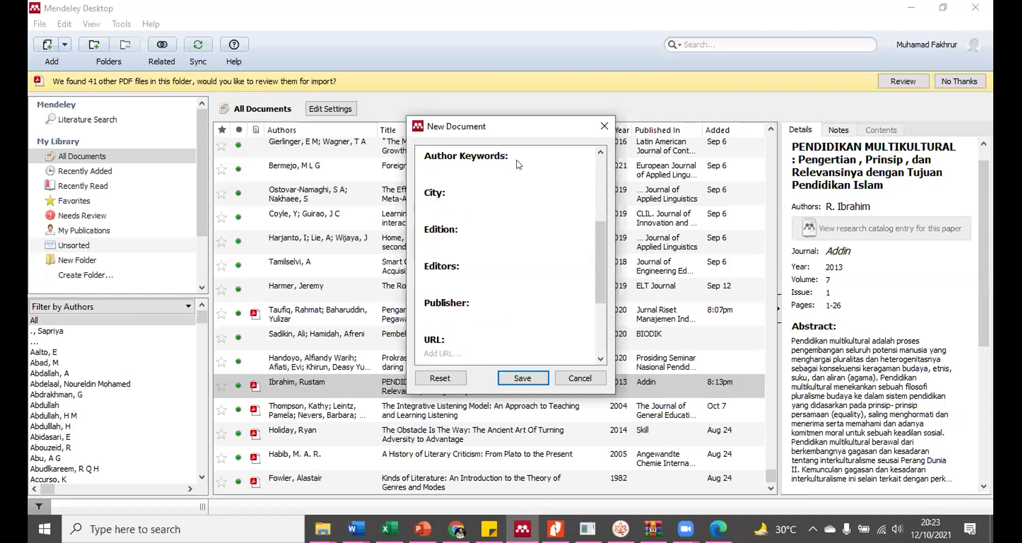
pyautogui.click(435, 202)
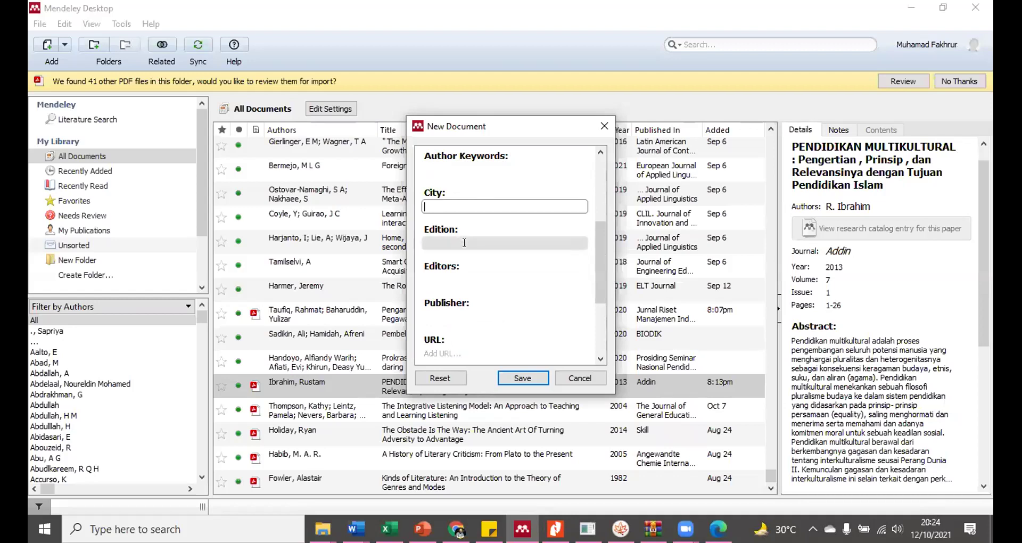
pyautogui.scroll(-1, 454, 276)
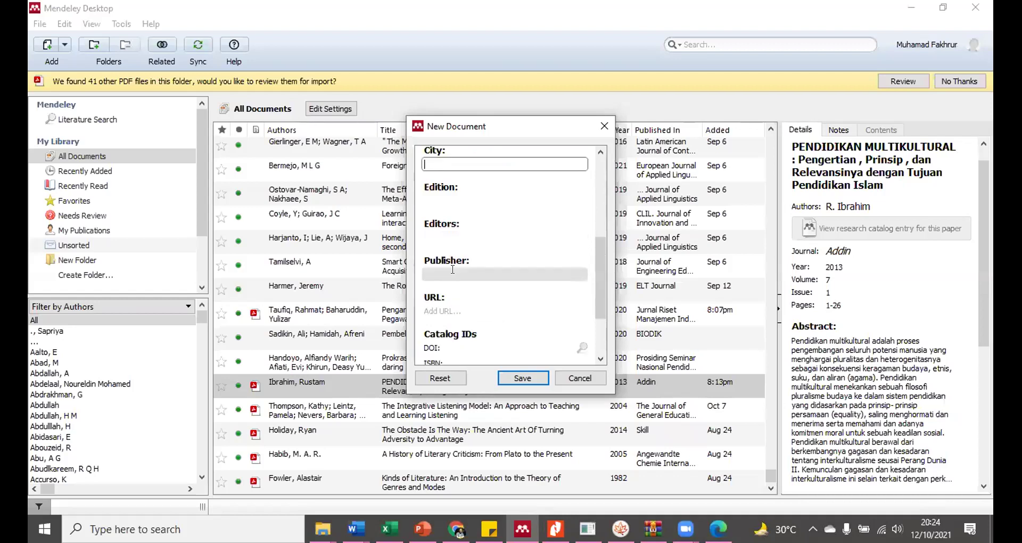
pyautogui.click(453, 270)
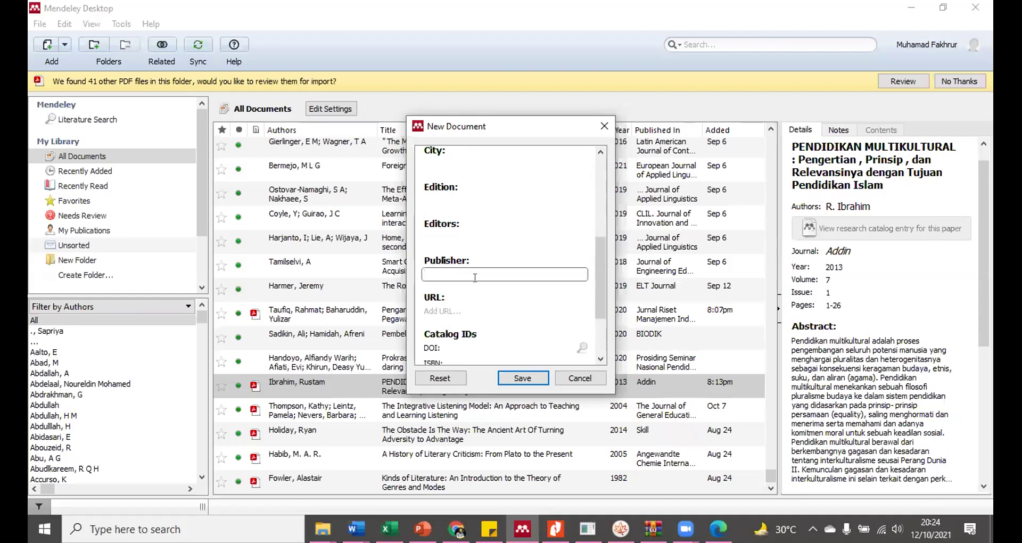
pyautogui.scroll(-1, 520, 301)
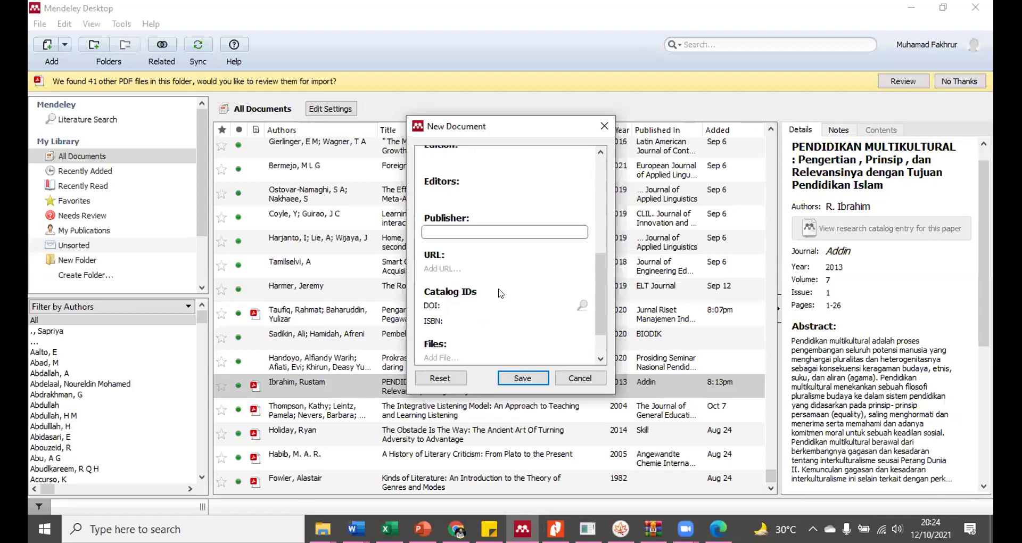
pyautogui.scroll(-1, 470, 266)
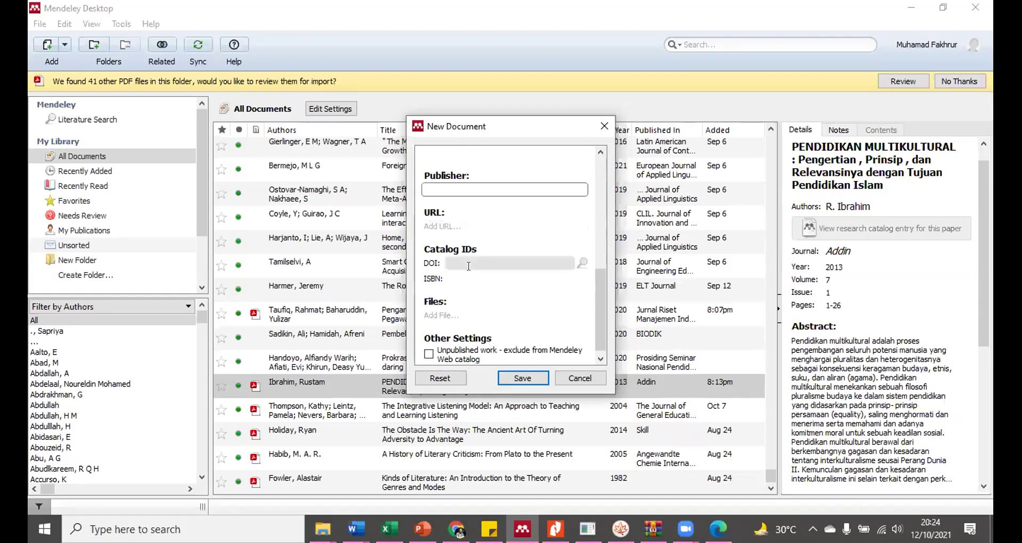
pyautogui.scroll(-1, 470, 266)
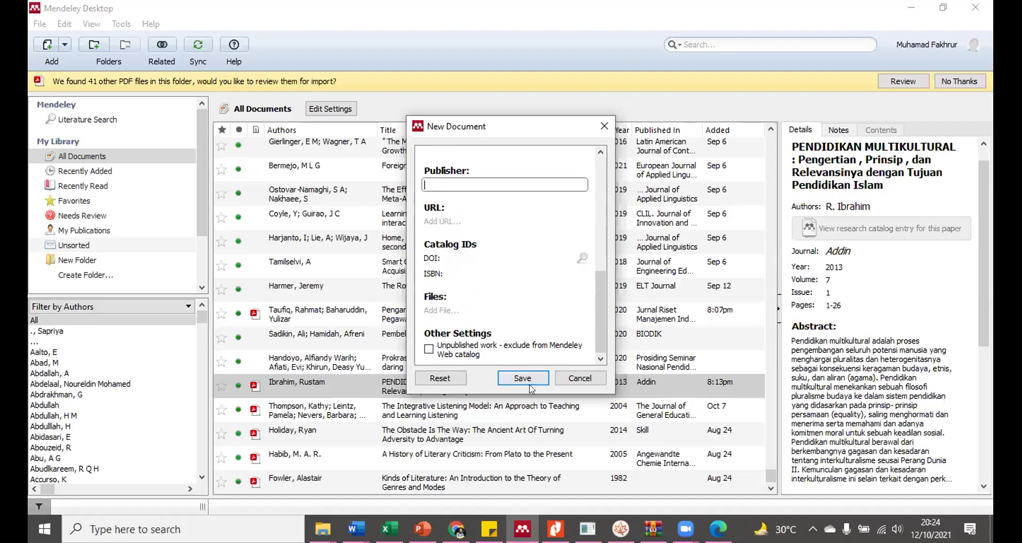
pyautogui.click(582, 378)
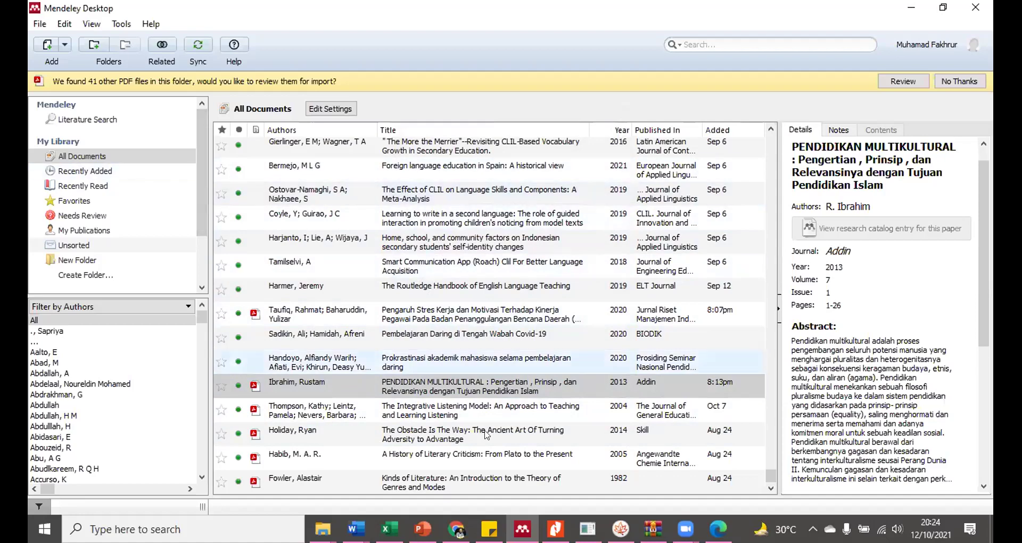
# Browse the references in All Documents and synchronize the library.
pyautogui.scroll(10, 633, 302)
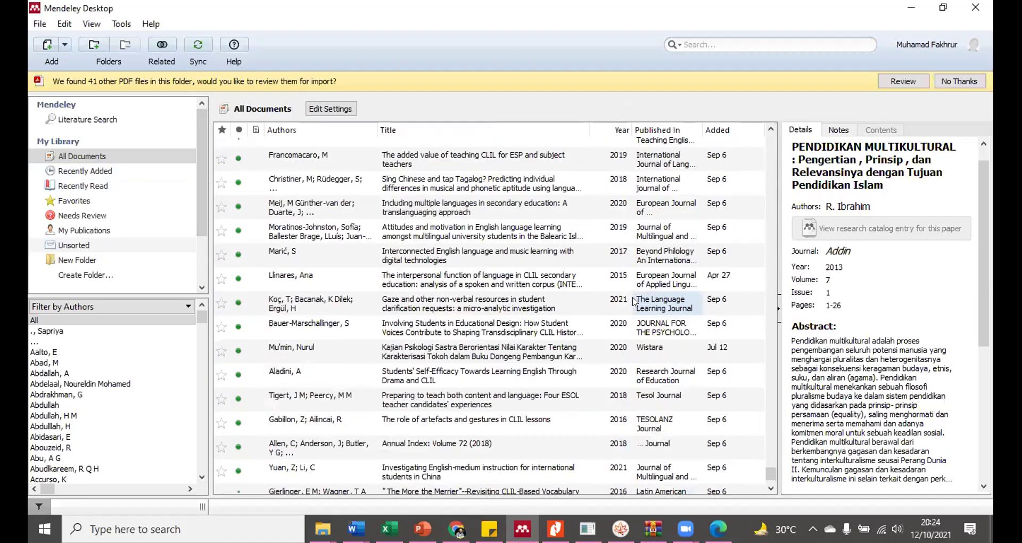
pyautogui.scroll(10, 633, 301)
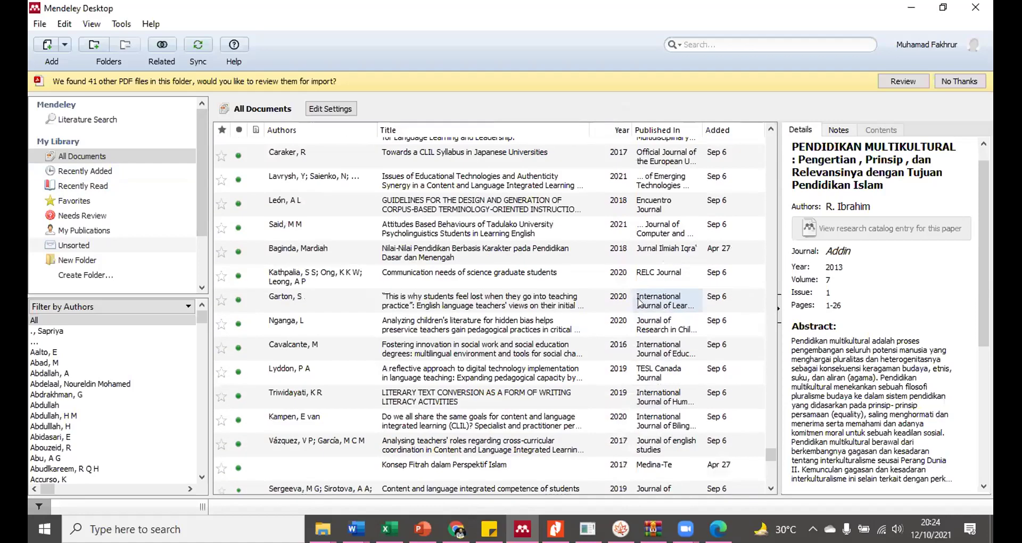
pyautogui.scroll(-10, 586, 261)
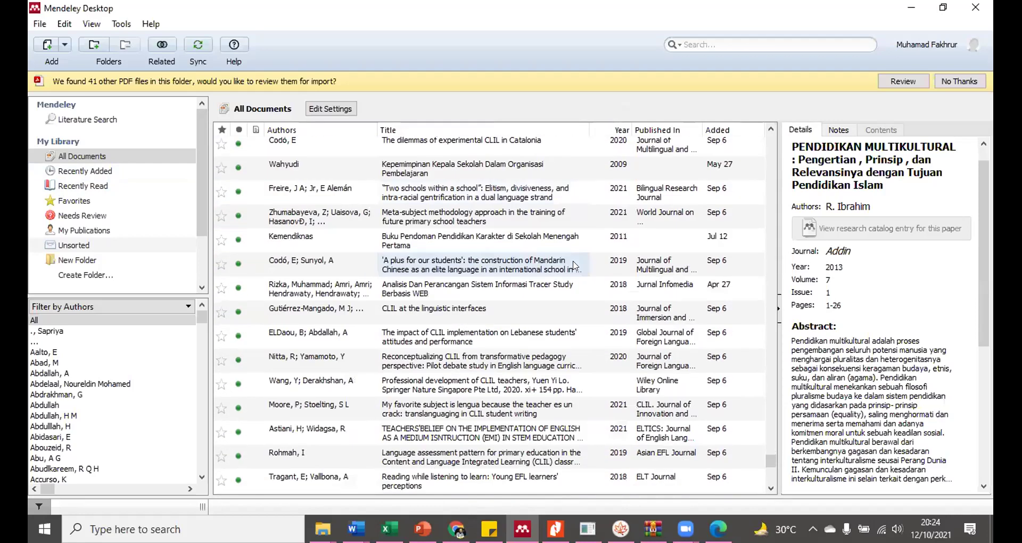
pyautogui.scroll(-5, 575, 264)
pyautogui.click(198, 44)
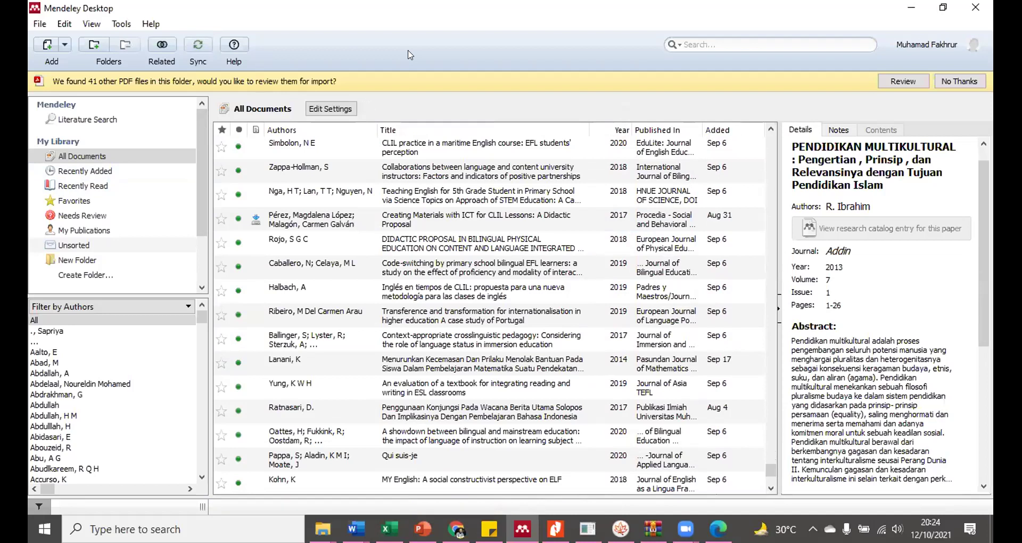
# Open the Literature Search results for "pendidikan" and decline the suggestion to review other PDF files for import.
pyautogui.click(144, 119)
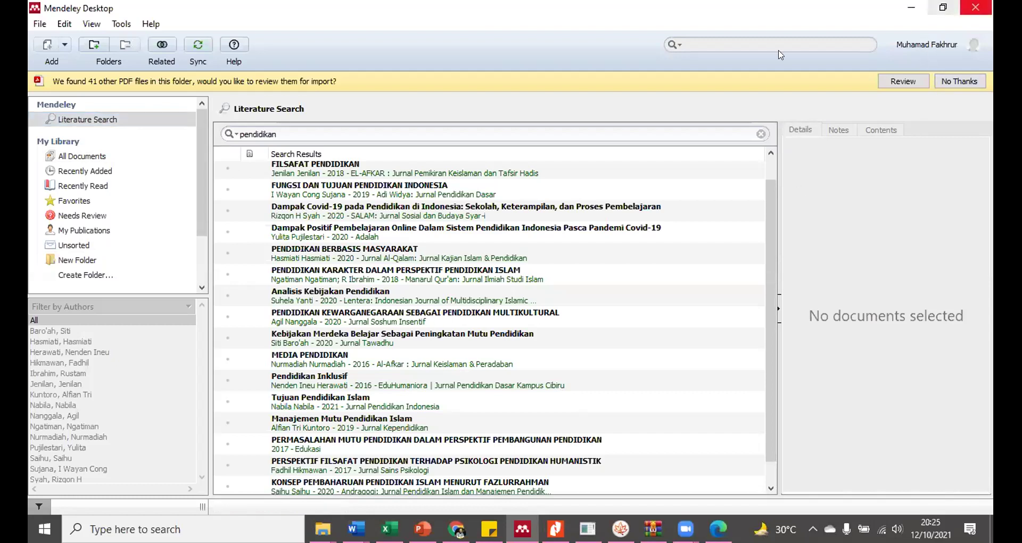
pyautogui.scroll(-2, 201, 206)
pyautogui.scroll(2, 202, 206)
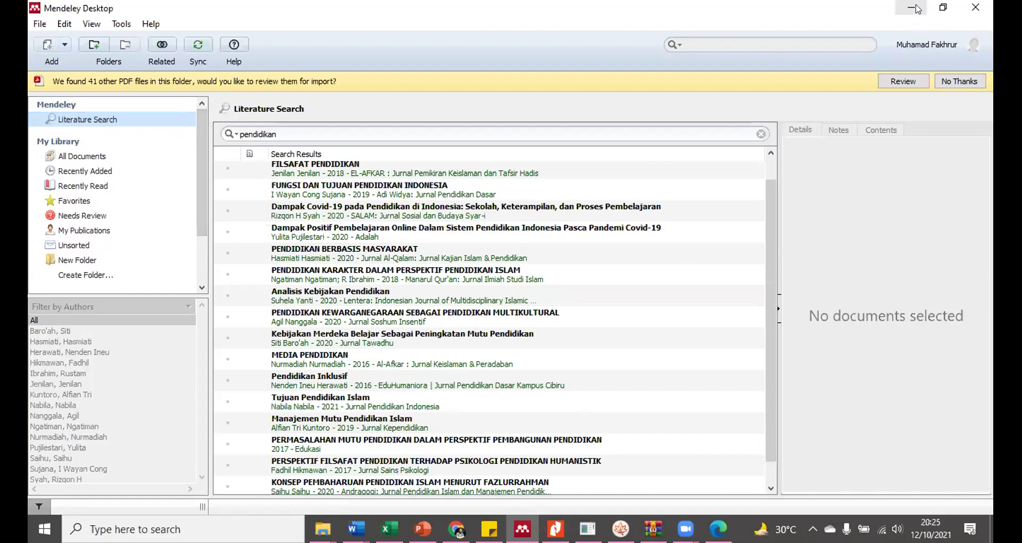
pyautogui.click(948, 83)
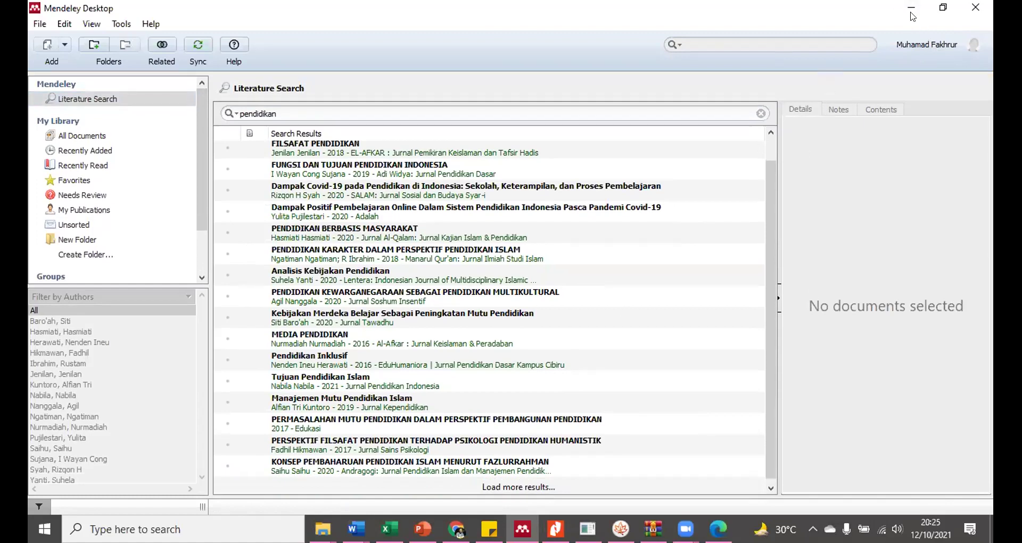
# Leave Mendeley's Literature Search and switch to the Chrome window with the ADDIN journal article page.
pyautogui.click(911, 13)
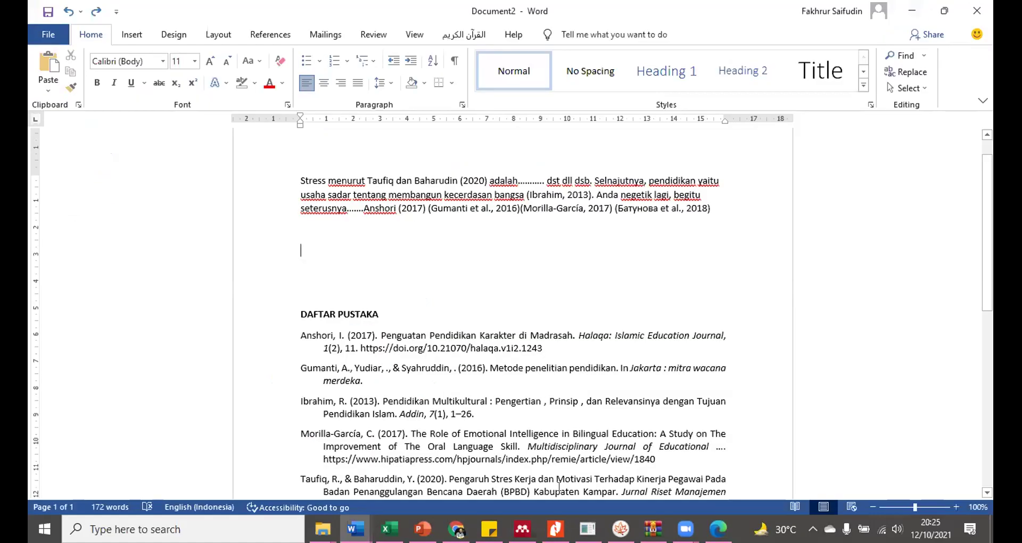
pyautogui.click(522, 529)
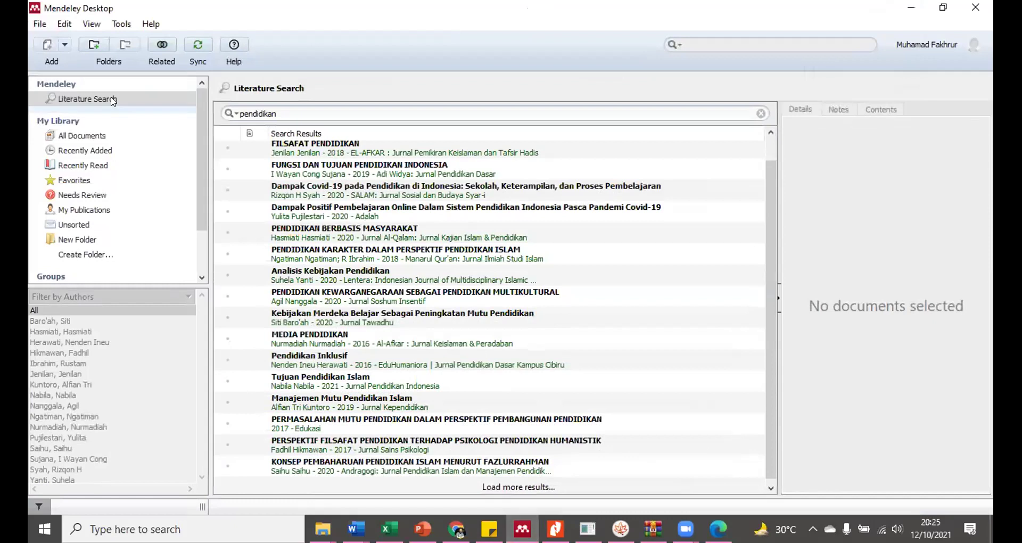
pyautogui.click(110, 99)
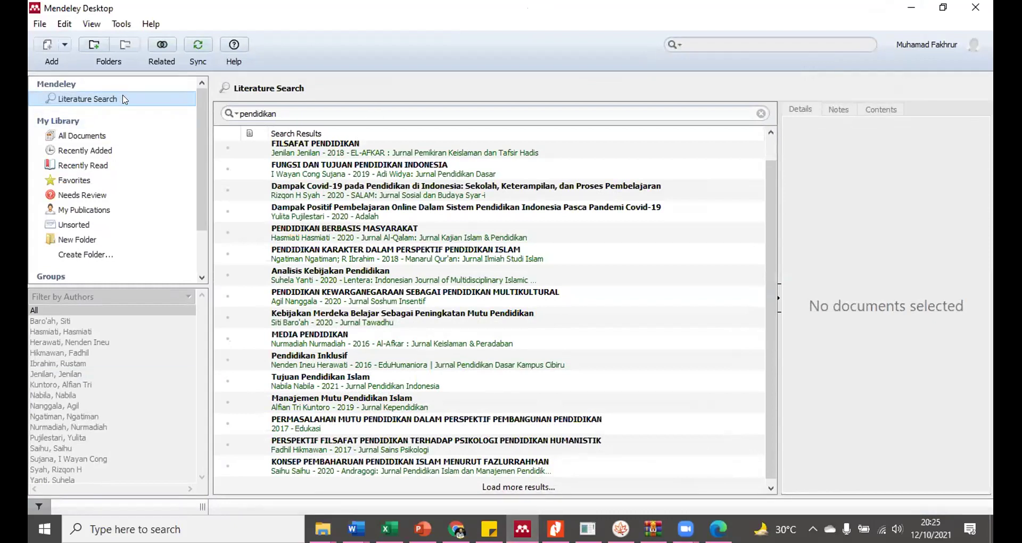
pyautogui.click(913, 7)
pyautogui.click(456, 529)
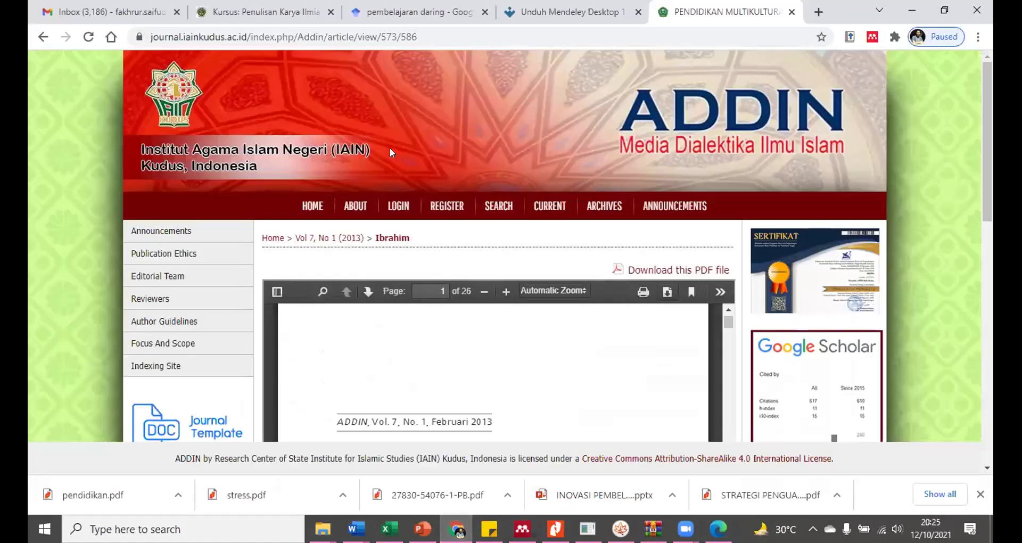
# Return from the ADDIN article to the Google Scholar results for "pendidikan pengertian" and look through them.
pyautogui.click(36, 40)
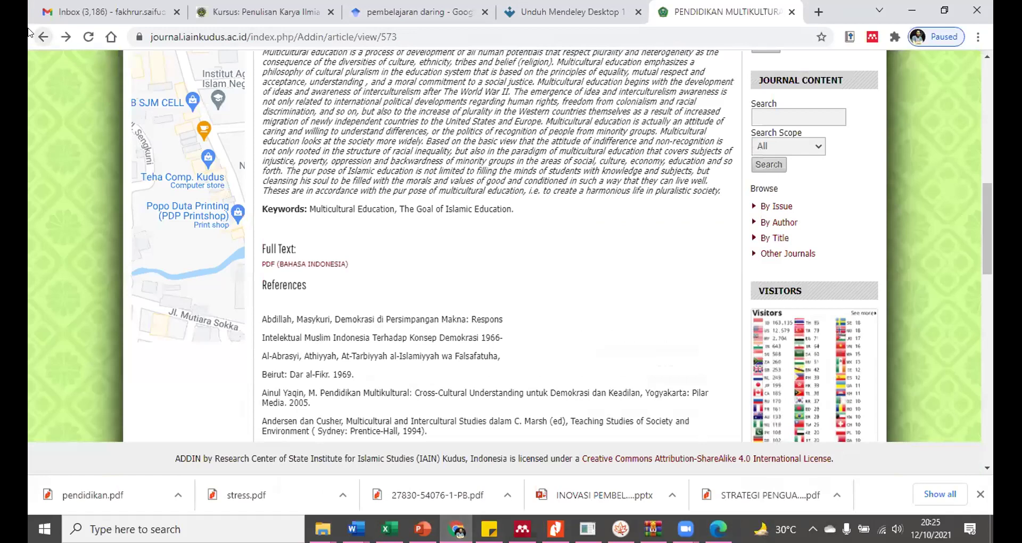
pyautogui.click(40, 37)
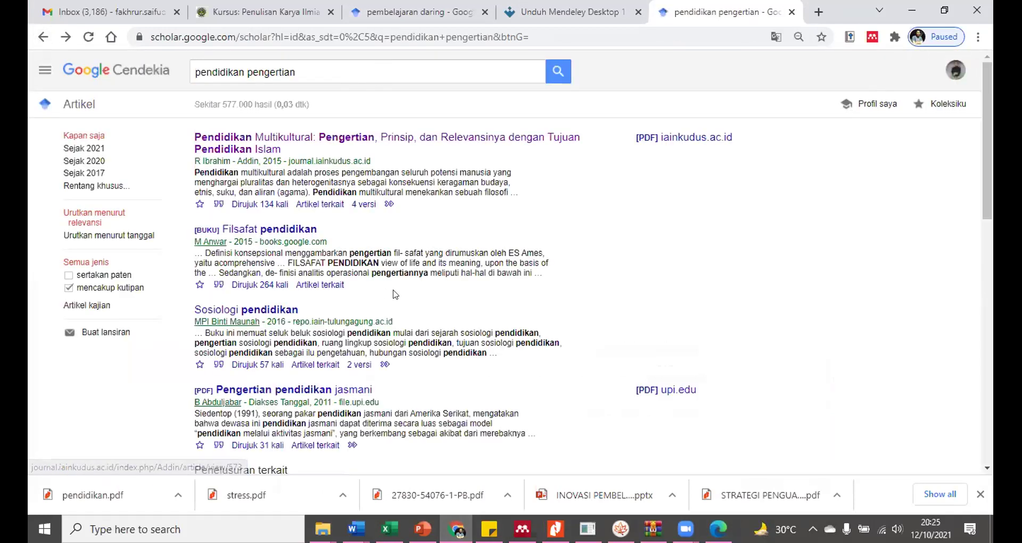
pyautogui.scroll(-1, 395, 294)
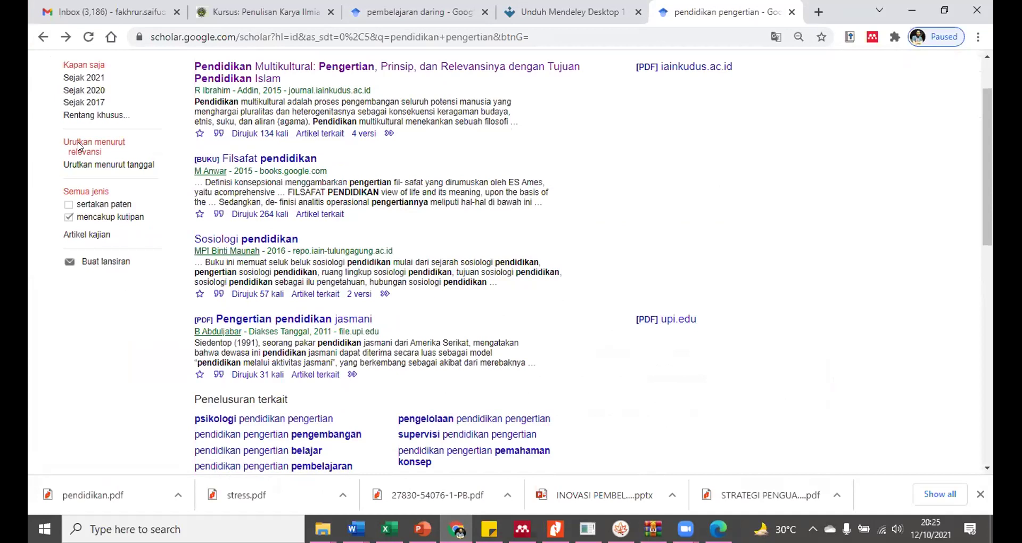
# Switch to Mendeley Desktop and browse the Literature Search results for "pendidikan".
pyautogui.hotkey('alt', 'Tab')
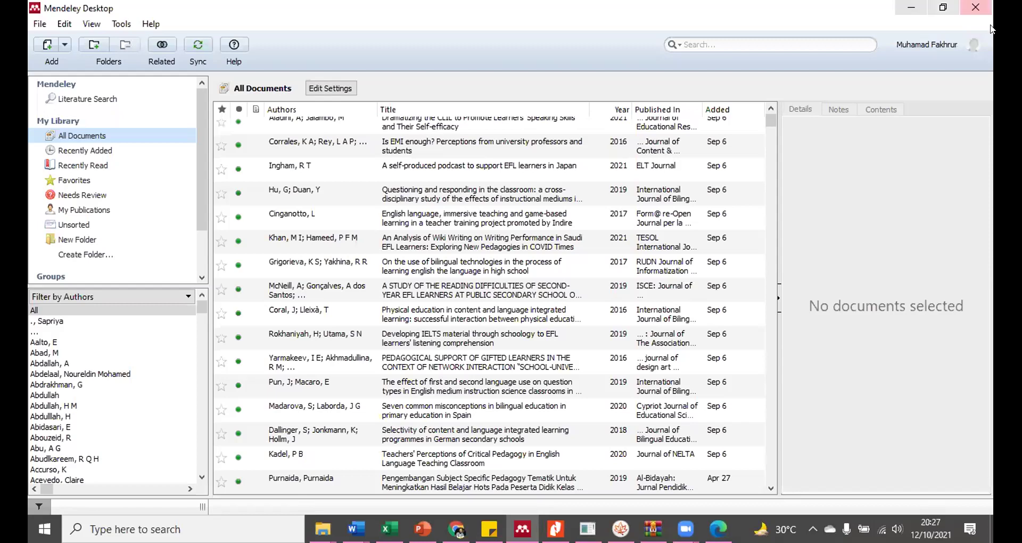
pyautogui.click(112, 100)
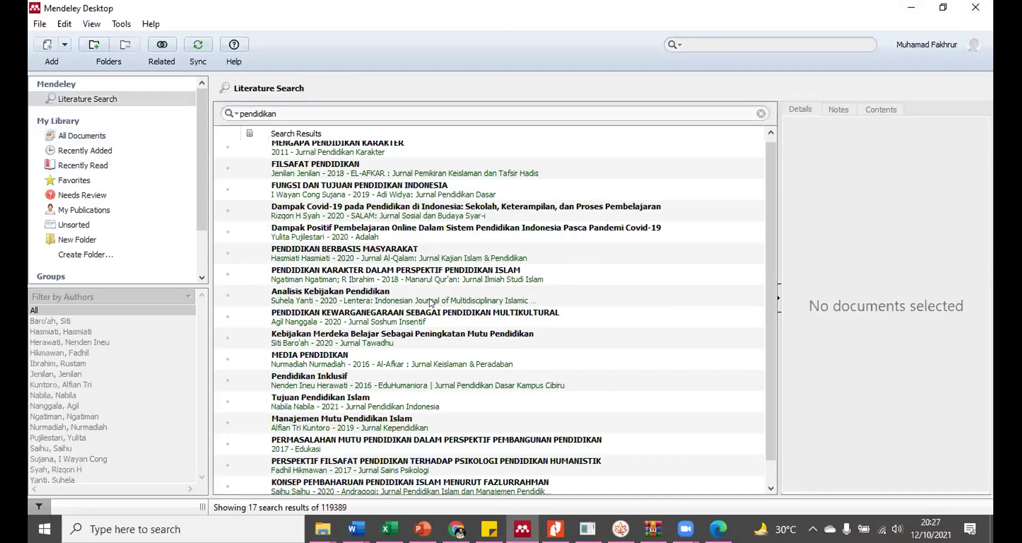
pyautogui.scroll(-1, 476, 282)
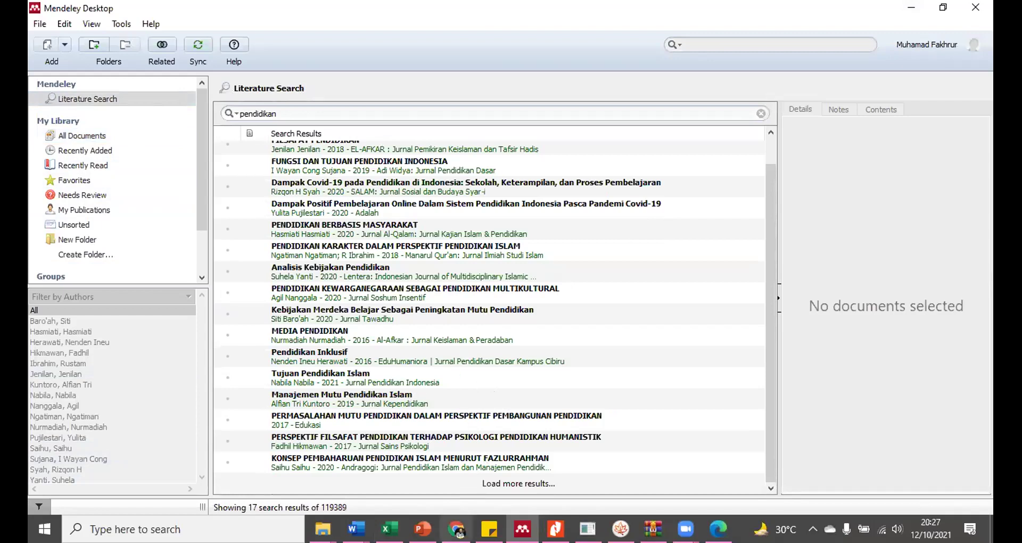
# Switch to Document2 in Word and review the cited paragraph and the DAFTAR PUSTAKA entries.
pyautogui.click(356, 529)
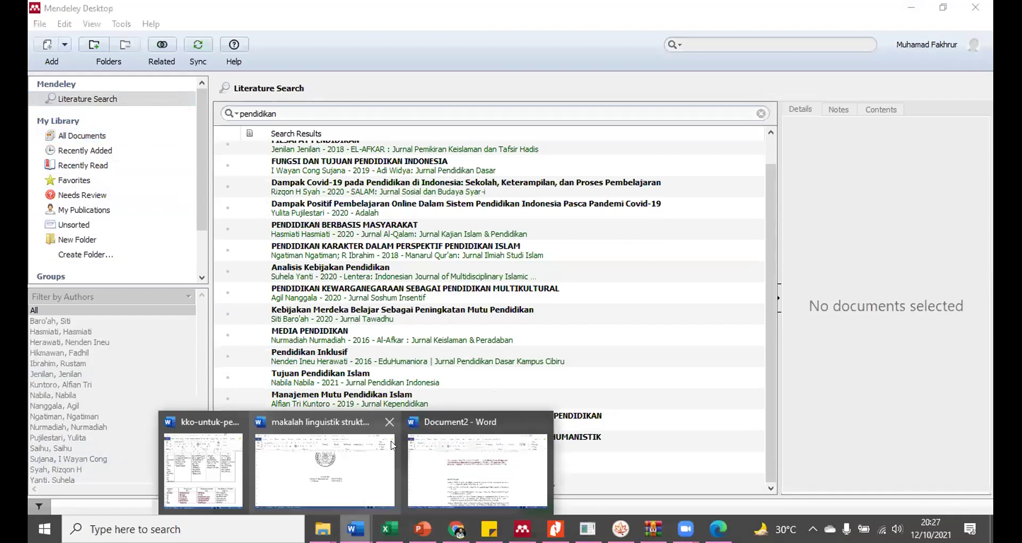
pyautogui.click(462, 453)
pyautogui.click(472, 303)
pyautogui.press('Return')
pyautogui.press('Return')
pyautogui.scroll(-4, 475, 307)
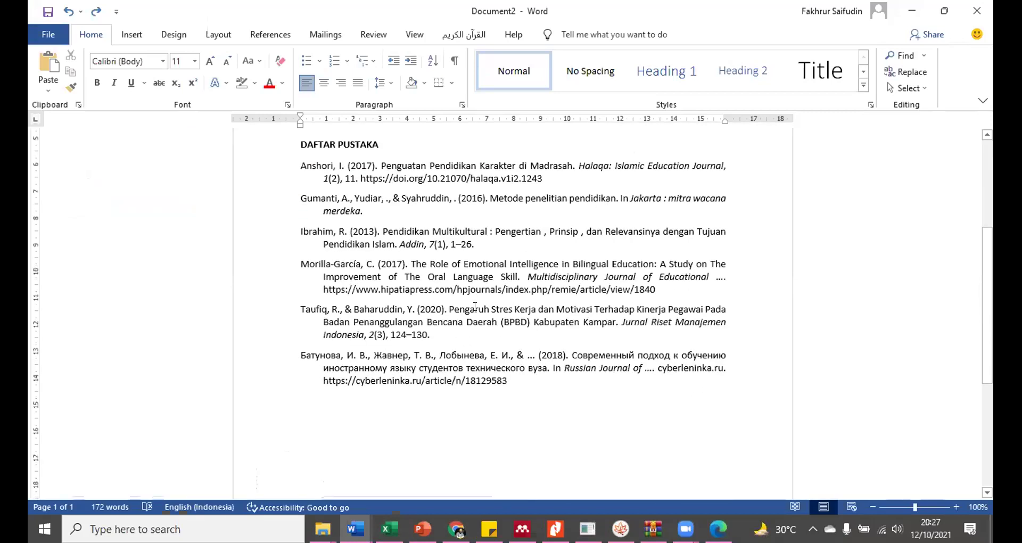
pyautogui.scroll(3, 475, 307)
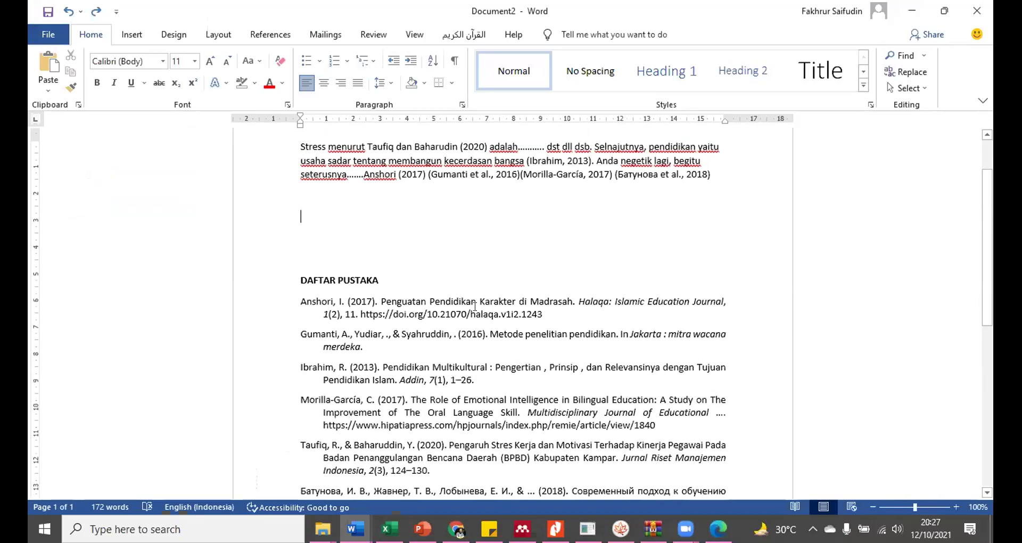
pyautogui.scroll(1, 475, 306)
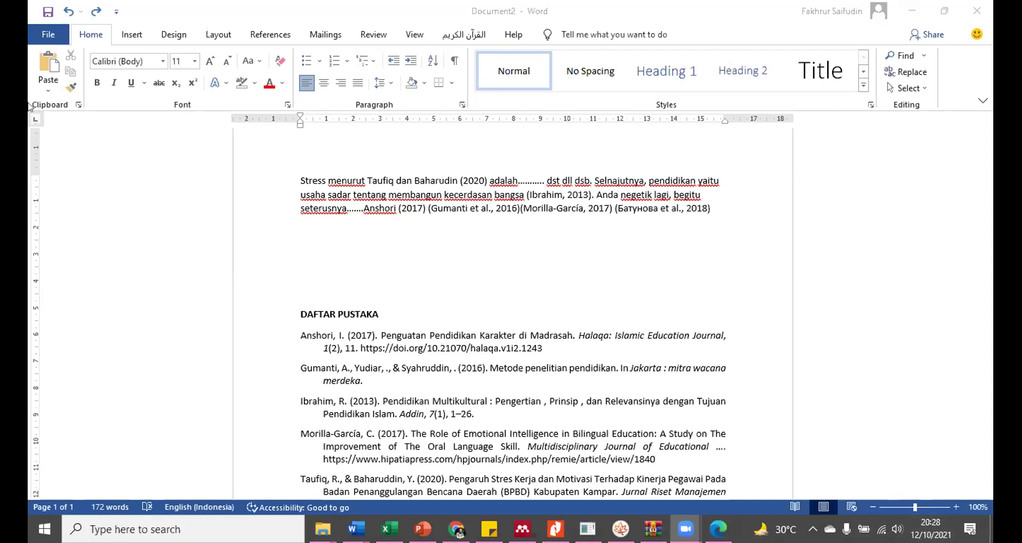
# Switch to Mendeley Desktop, read the version 1.19.8 update notes, and decline the installation before returning to Word.
pyautogui.click(522, 528)
pyautogui.click(355, 529)
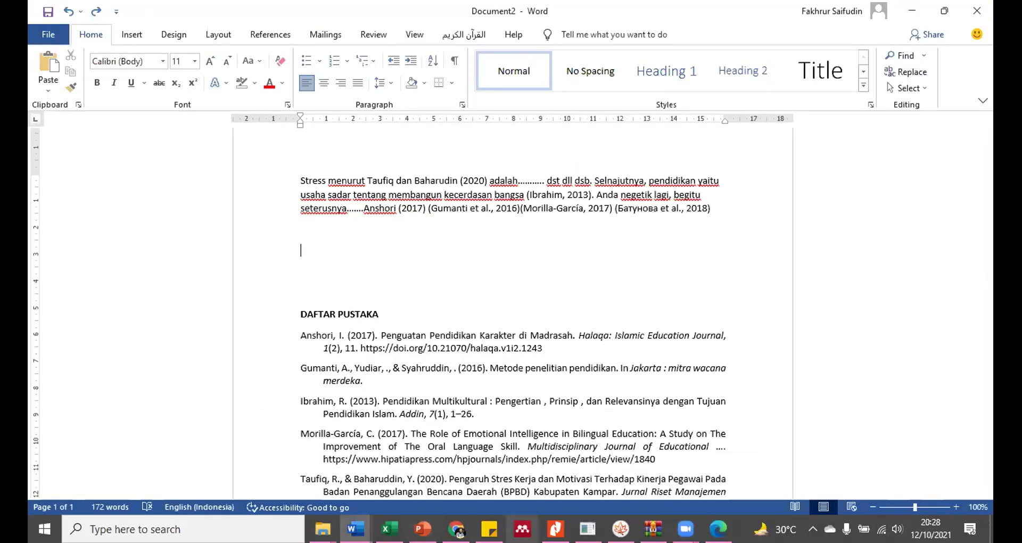
pyautogui.click(556, 529)
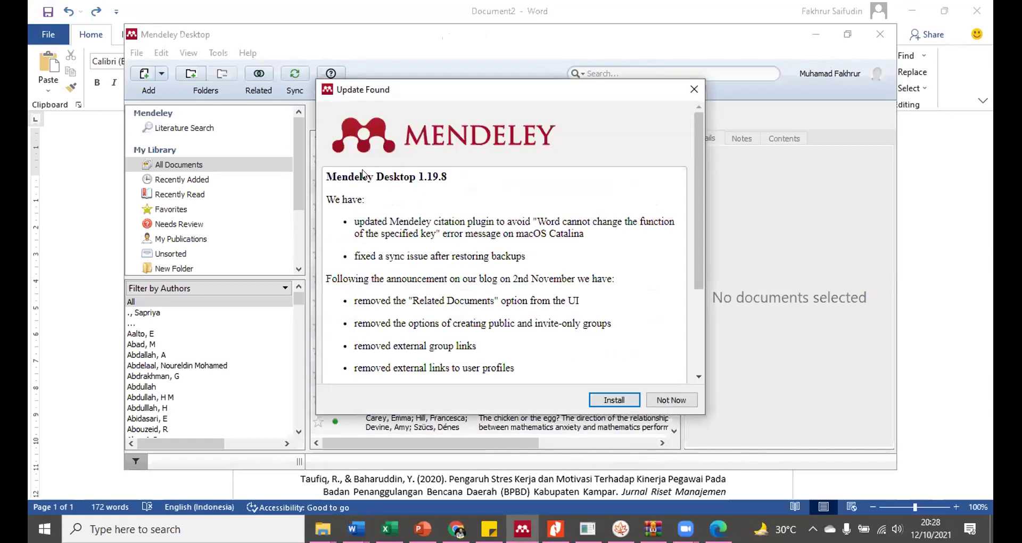
pyautogui.moveTo(448, 177); pyautogui.dragTo(364, 174)
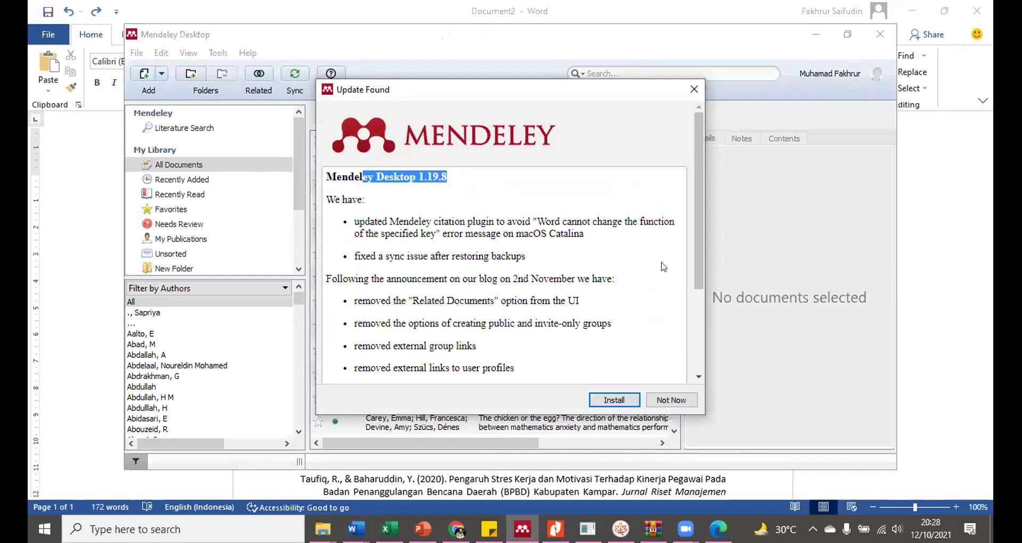
pyautogui.moveTo(700, 209); pyautogui.dragTo(699, 326)
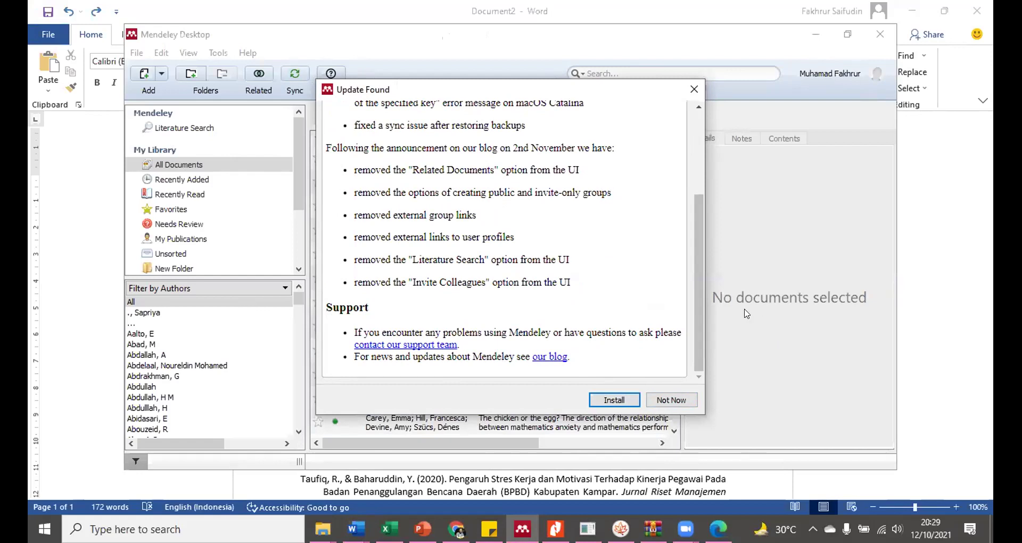
pyautogui.click(672, 400)
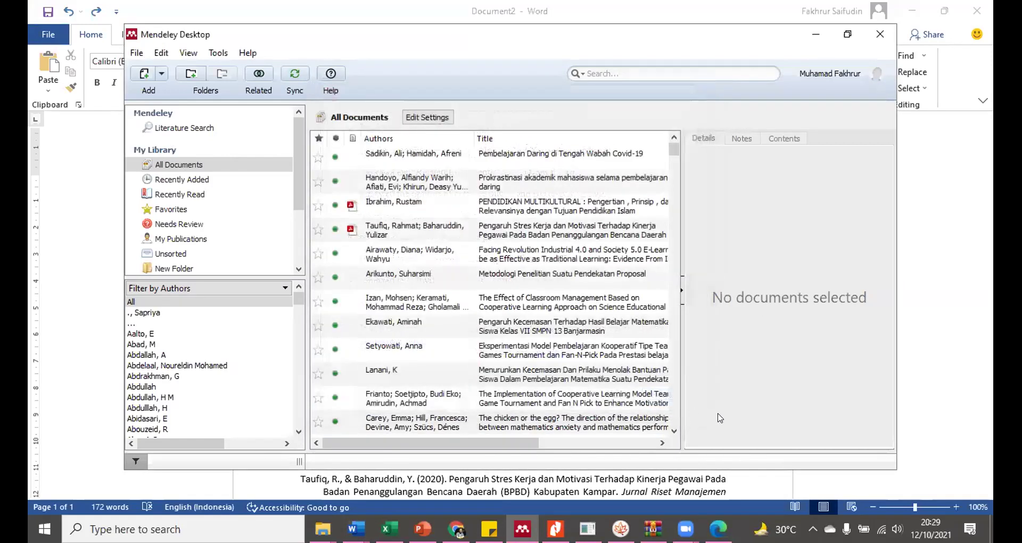
pyautogui.click(815, 34)
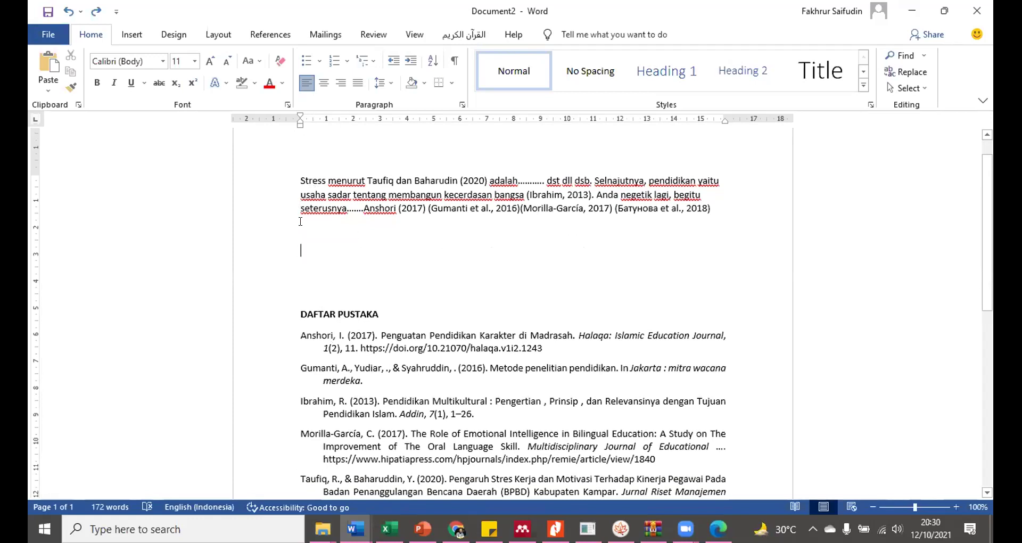
# Insert the heading line "Review jurnal 1" above the cited paragraph.
pyautogui.click(300, 180)
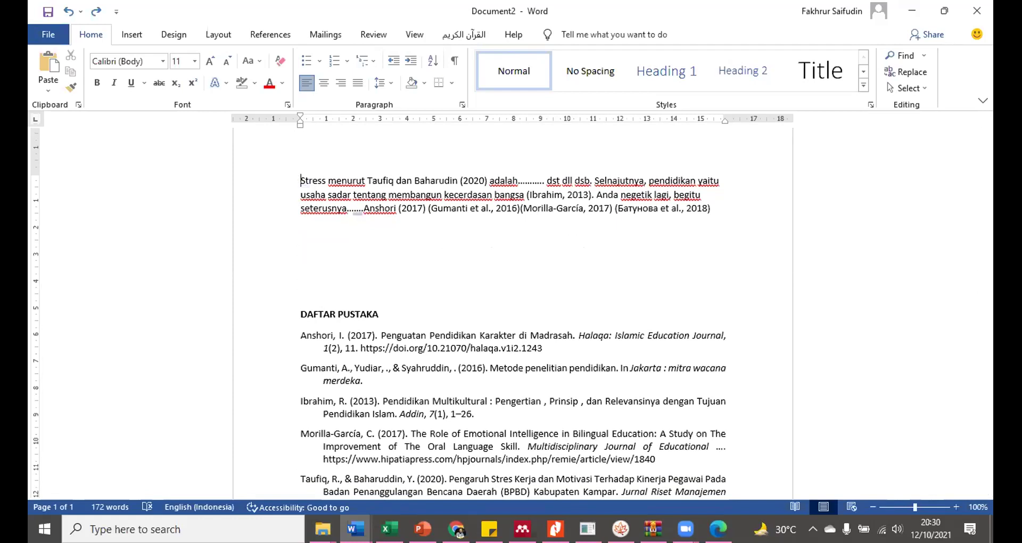
pyautogui.press('Return')
pyautogui.write('Review ')
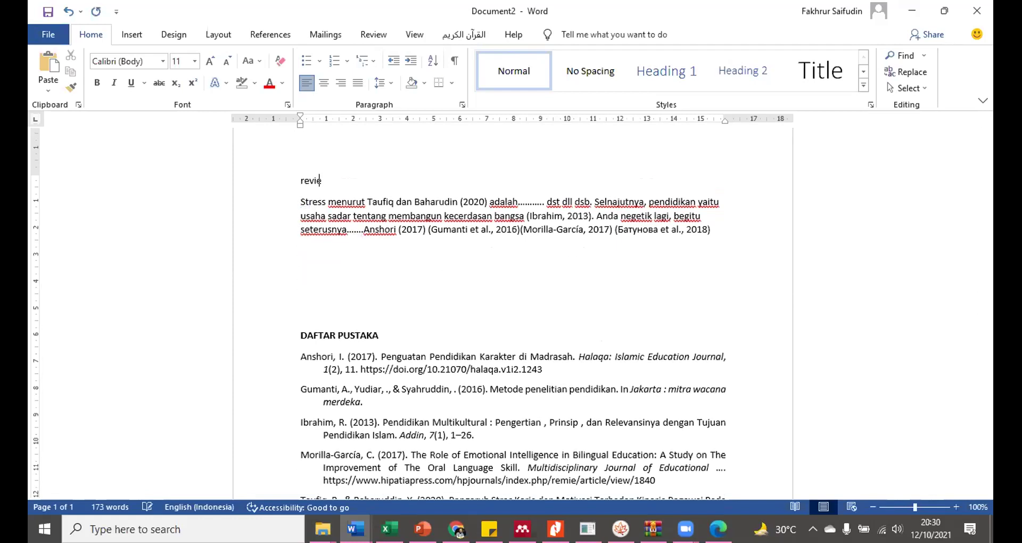
pyautogui.write('jurnal 1')
# Add the heading lines "Review jurnal 2" and "Review jurnal 3" below the cited paragraph, separated by a blank line.
pyautogui.click(363, 230)
pyautogui.click(300, 271)
pyautogui.write('Review jurn')
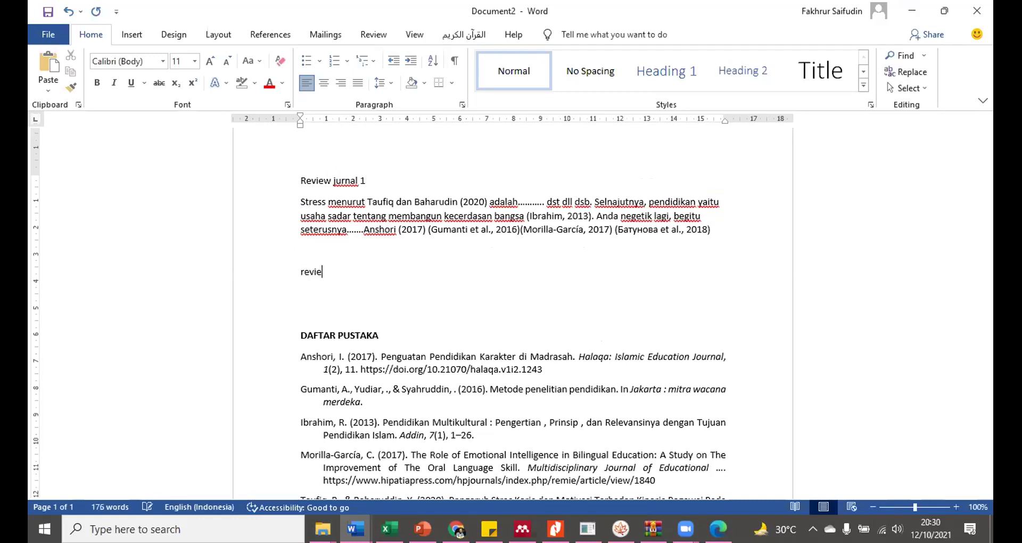
pyautogui.write('al 2')
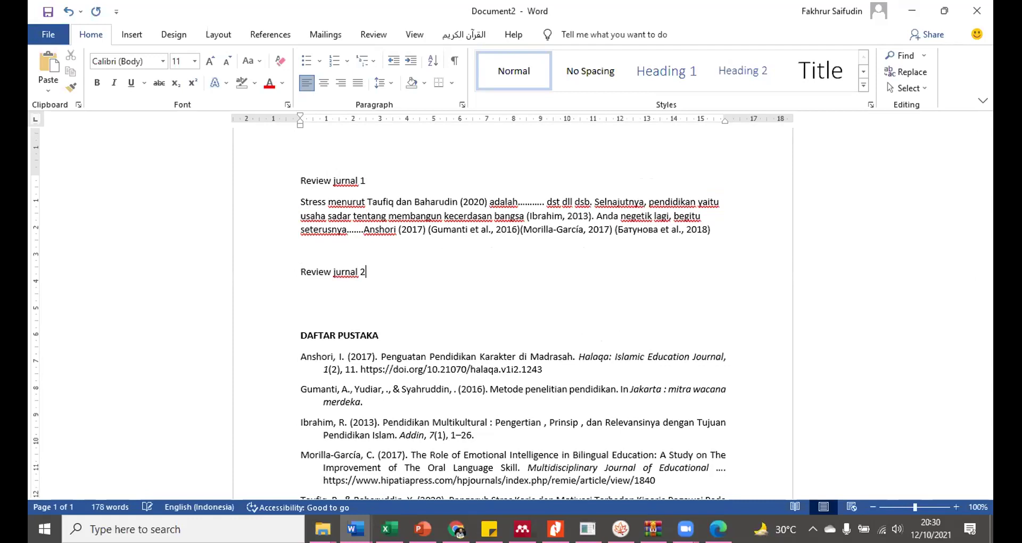
pyautogui.press('Return')
pyautogui.press('Return')
pyautogui.write('Review')
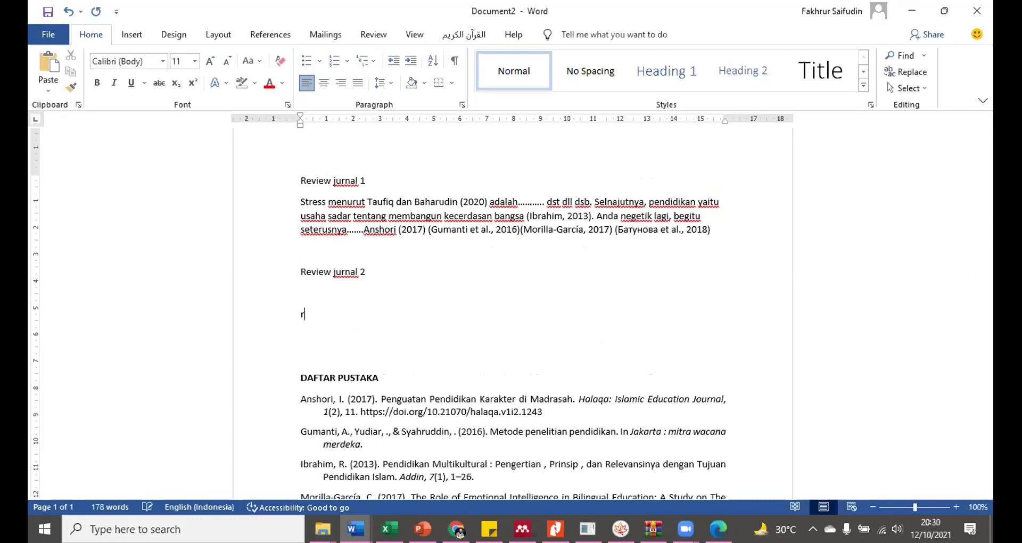
pyautogui.write(' jurnal 3')
pyautogui.press('Return')
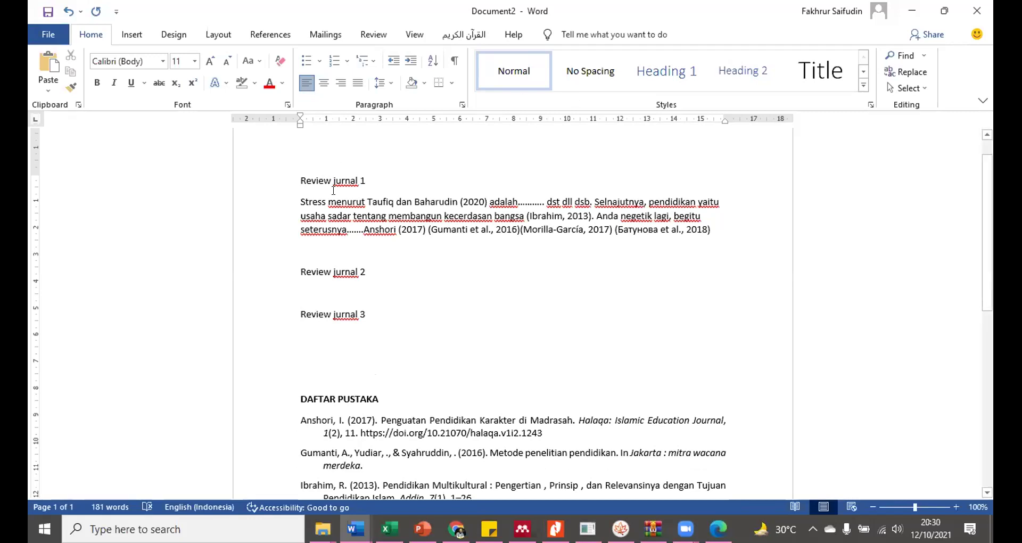
# Insert the line "Simpulan ANDA" between the cited paragraph and "Review jurnal 2", with blank lines around it.
pyautogui.click(364, 248)
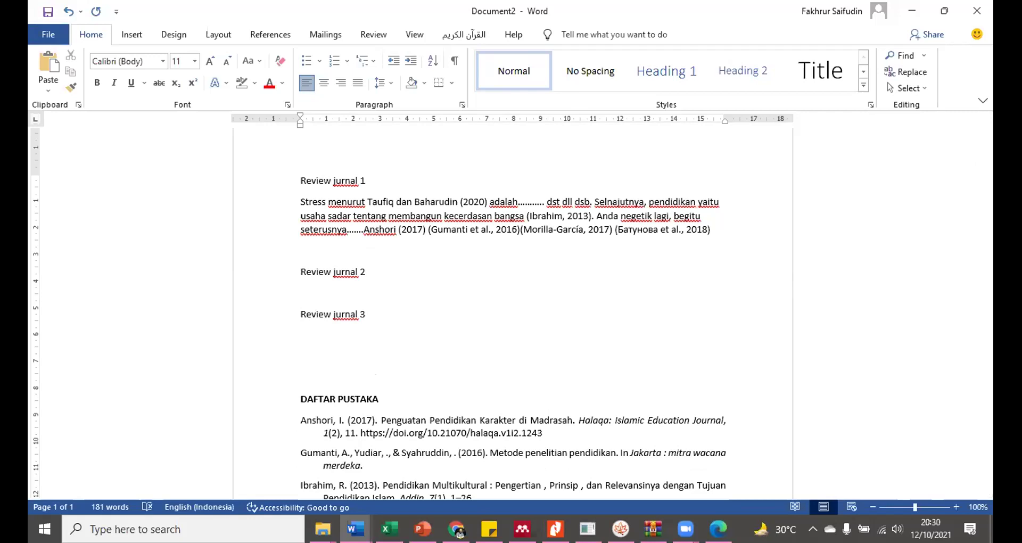
pyautogui.press('Return')
pyautogui.press('Return')
pyautogui.write('simpulan')
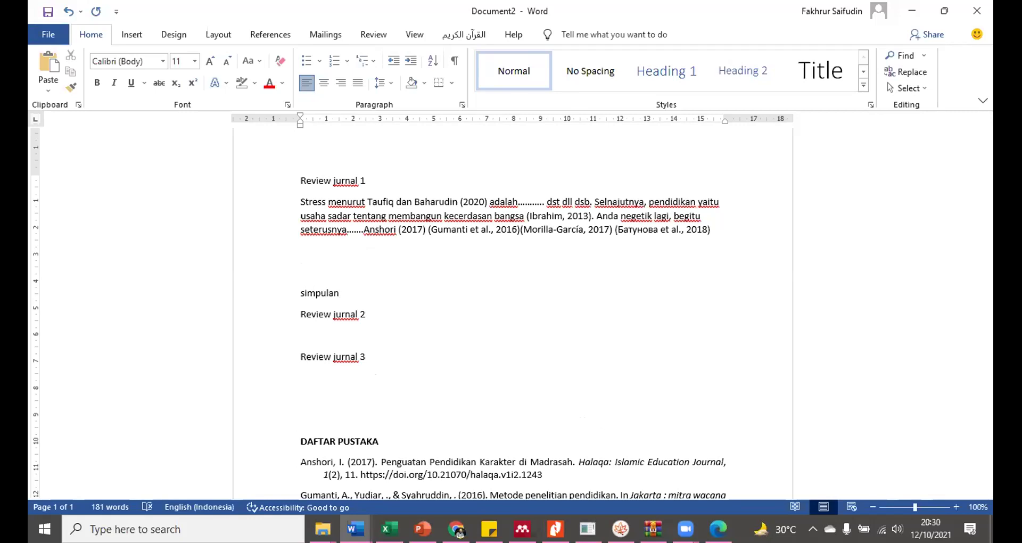
pyautogui.press('Return')
pyautogui.press('BackSpace')
pyautogui.write('ANDA')
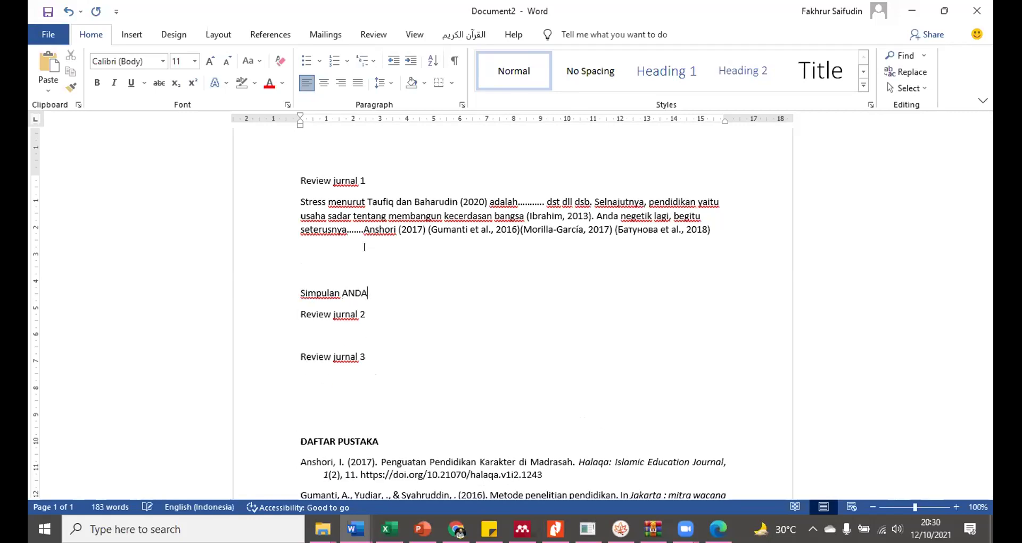
pyautogui.press('Return')
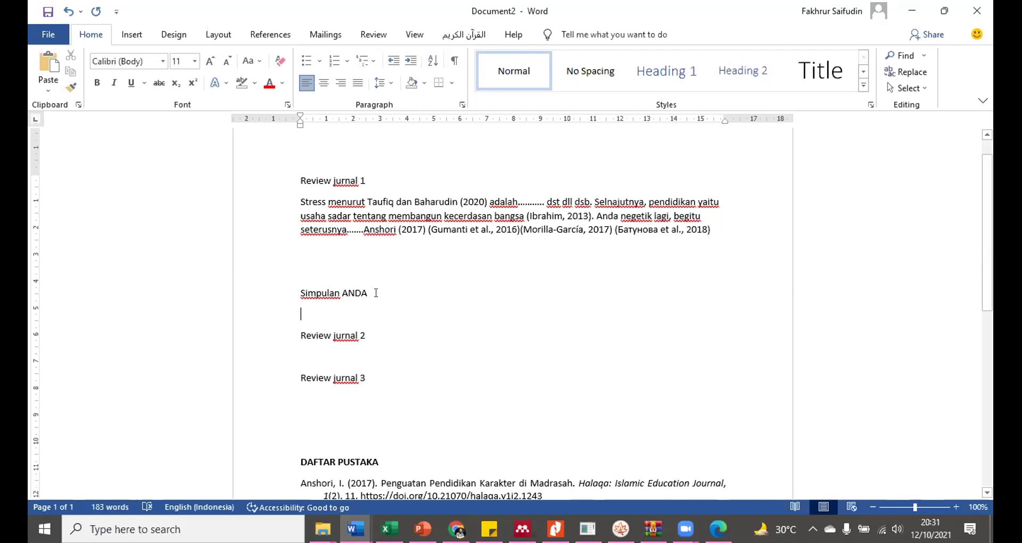
# Move the "Simpulan ANDA" line below "Review jurnal 3", above the DAFTAR PUSTAKA heading.
pyautogui.moveTo(376, 292); pyautogui.dragTo(301, 296)
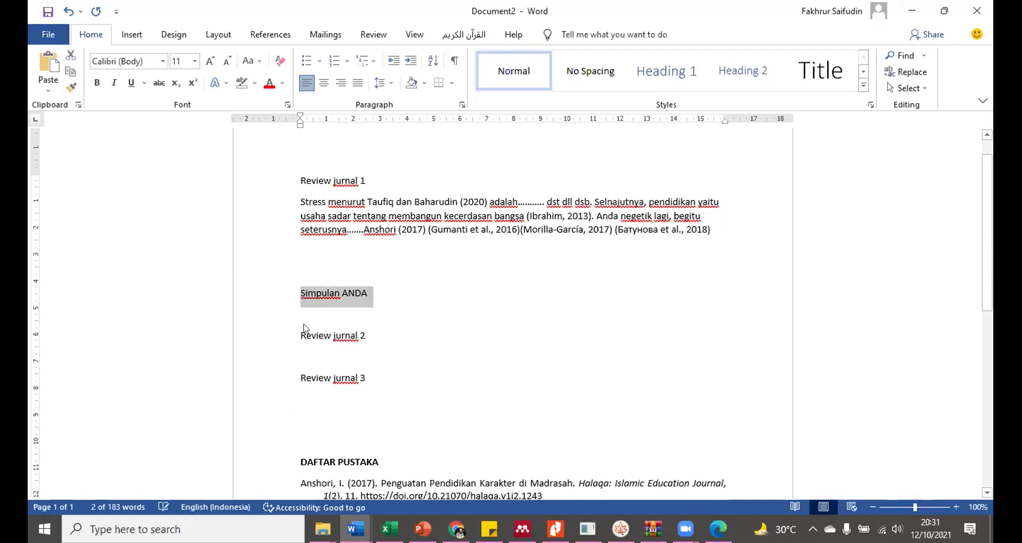
pyautogui.click(306, 302)
pyautogui.click(344, 290)
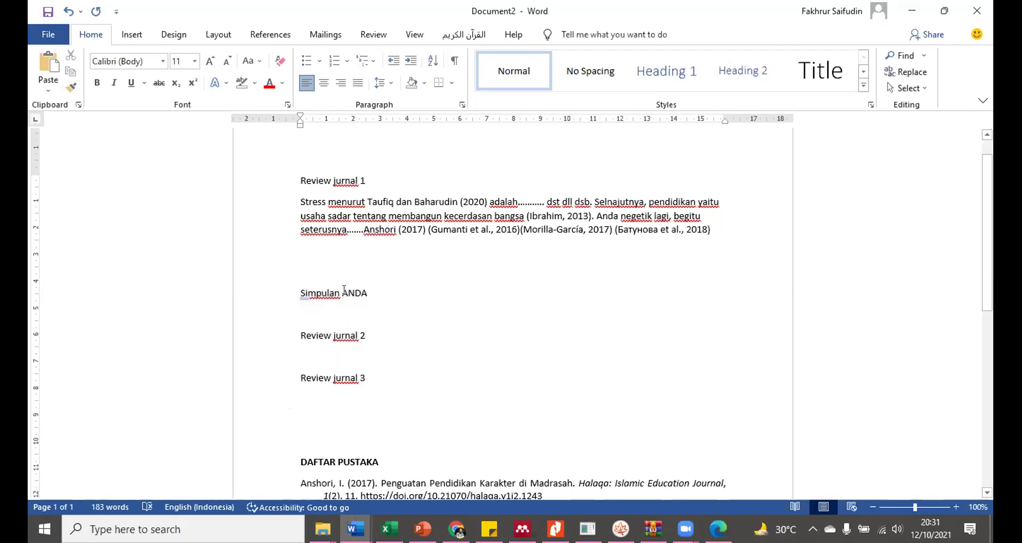
pyautogui.moveTo(331, 293); pyautogui.dragTo(319, 420)
pyautogui.click(532, 283)
pyautogui.click(372, 397)
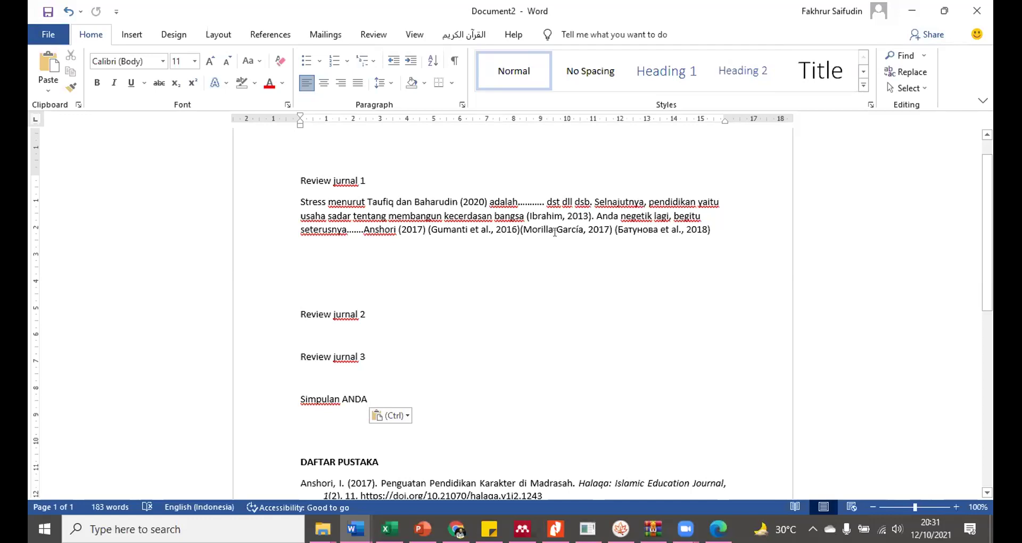
# Examine each Mendeley in-text citation in the paragraph under "Review jurnal 1" and the section outline down to the bibliography.
pyautogui.click(538, 225)
pyautogui.click(541, 215)
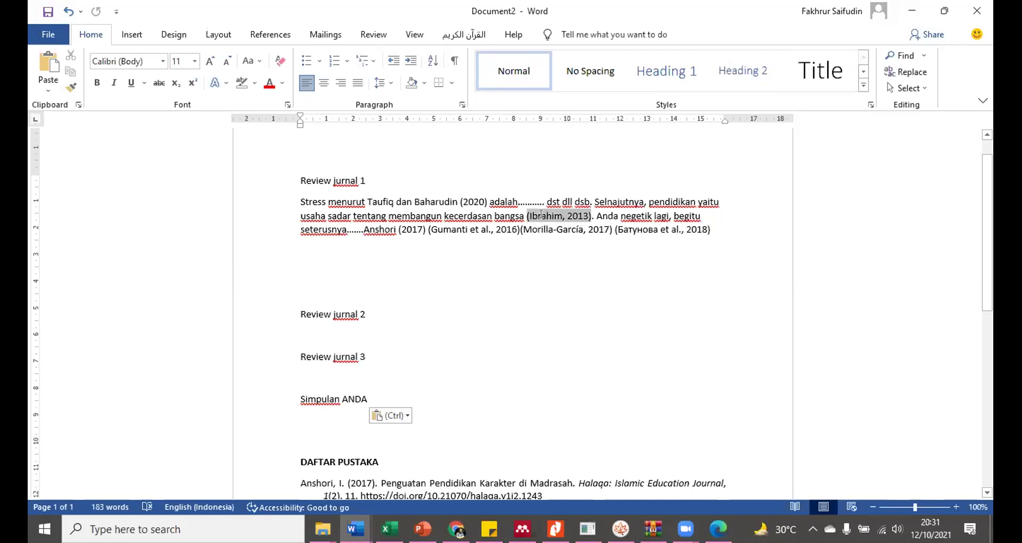
pyautogui.click(464, 231)
pyautogui.click(411, 230)
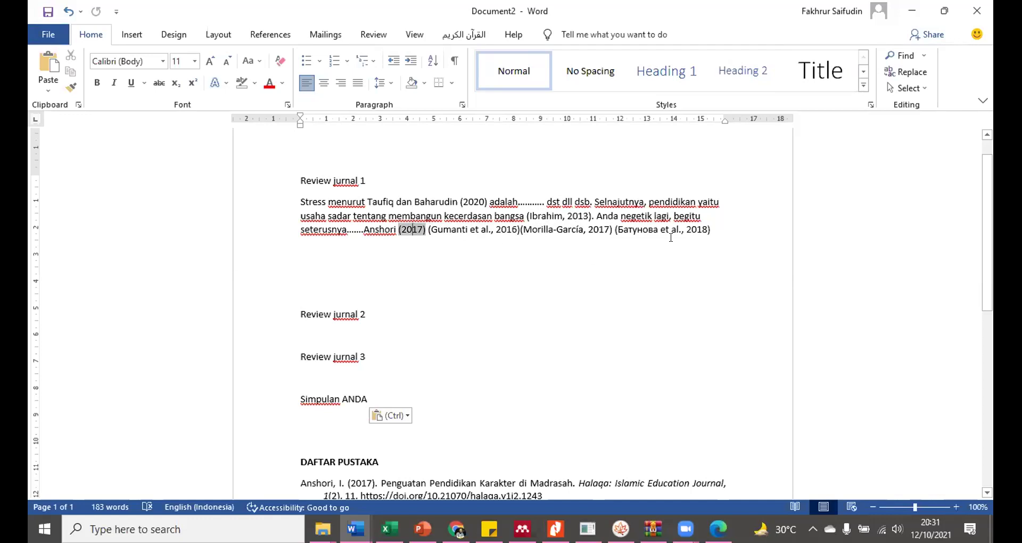
pyautogui.click(669, 230)
pyautogui.click(580, 230)
pyautogui.click(562, 216)
pyautogui.click(486, 229)
pyautogui.click(411, 230)
pyautogui.click(486, 228)
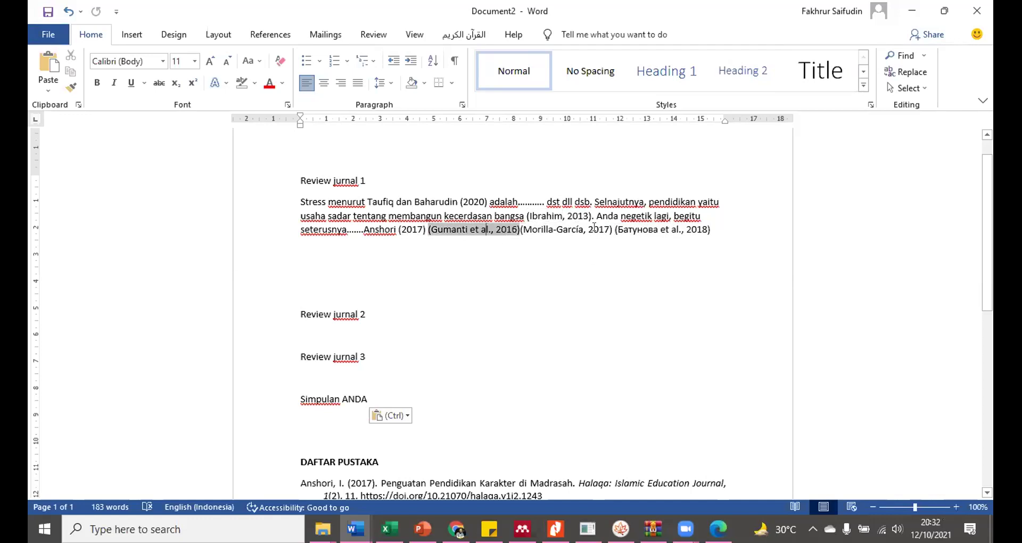
pyautogui.click(594, 227)
pyautogui.click(569, 218)
pyautogui.click(668, 232)
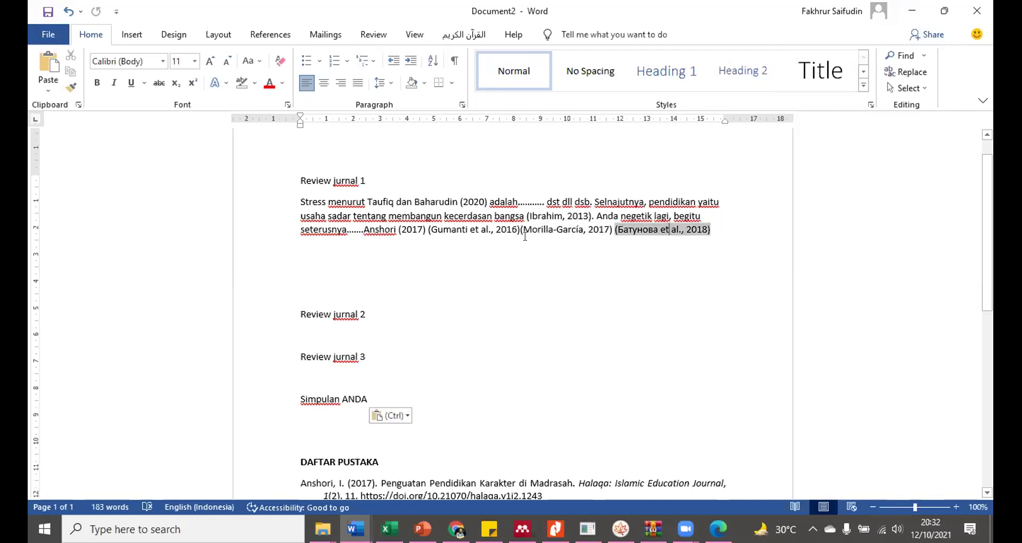
pyautogui.click(556, 230)
pyautogui.click(530, 218)
pyautogui.click(488, 229)
pyautogui.click(413, 230)
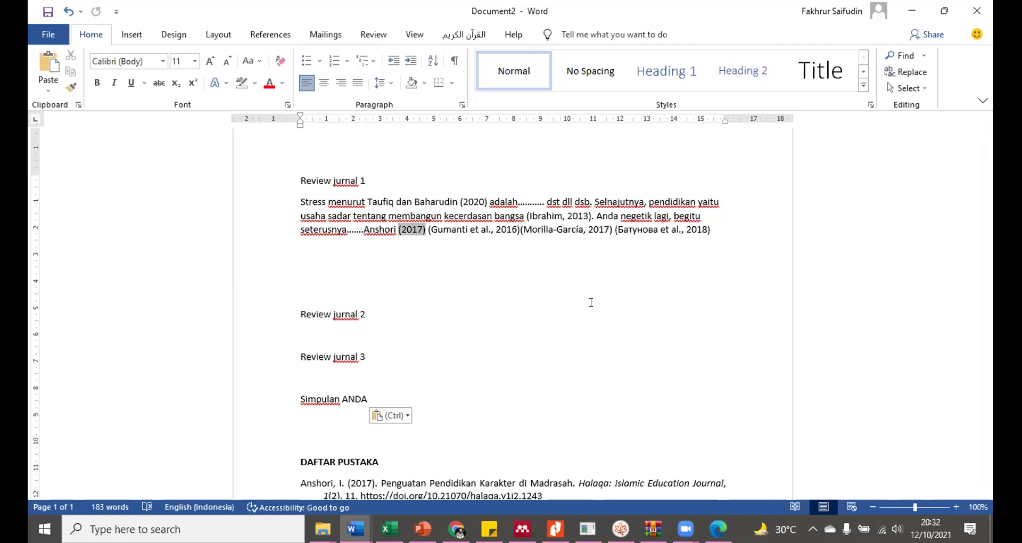
pyautogui.scroll(-1, 578, 292)
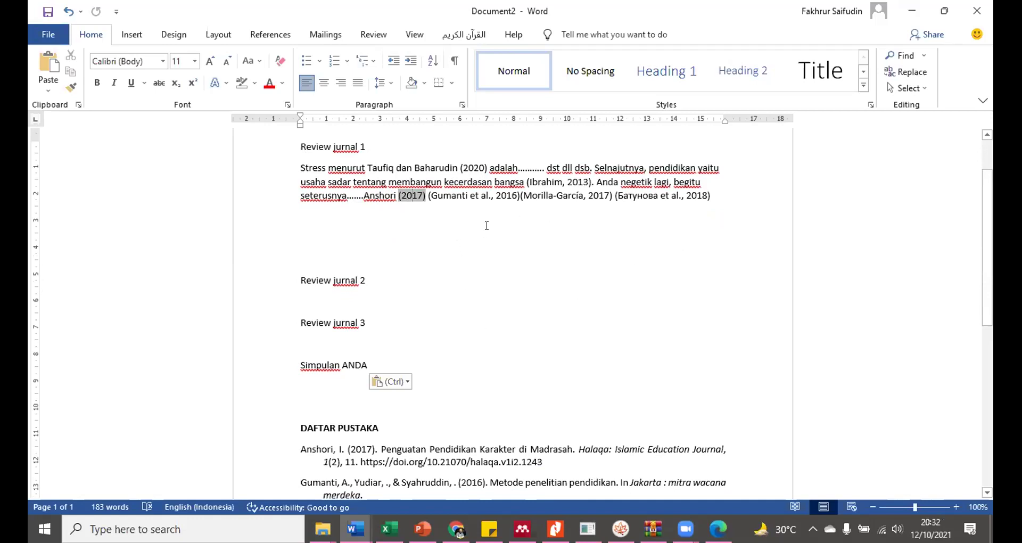
# Compare the in-text citations in the paragraph under "Review jurnal 1" with the entries listed under DAFTAR PUSTAKA.
pyautogui.scroll(-3, 446, 462)
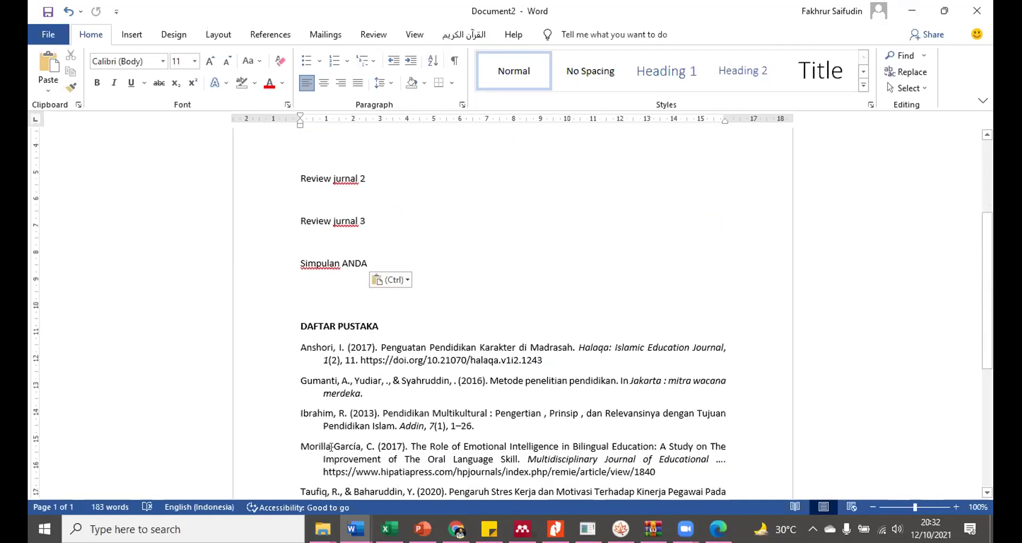
pyautogui.moveTo(297, 343); pyautogui.dragTo(691, 492)
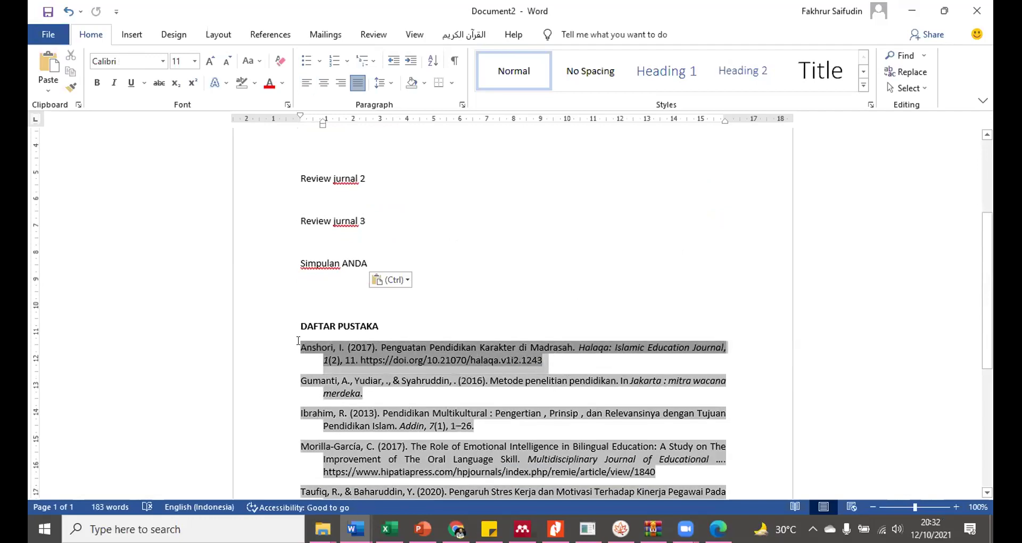
pyautogui.click(749, 288)
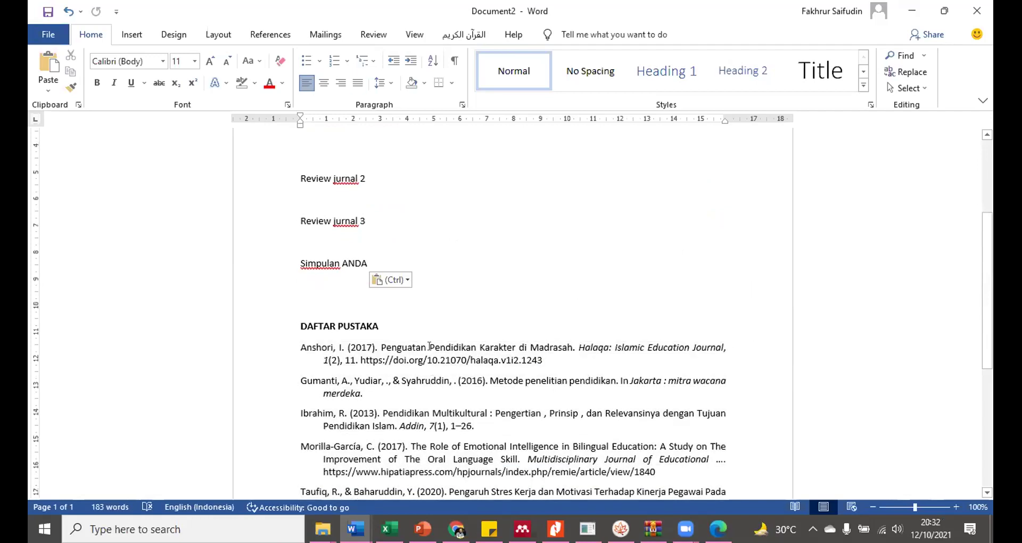
pyautogui.scroll(2, 429, 346)
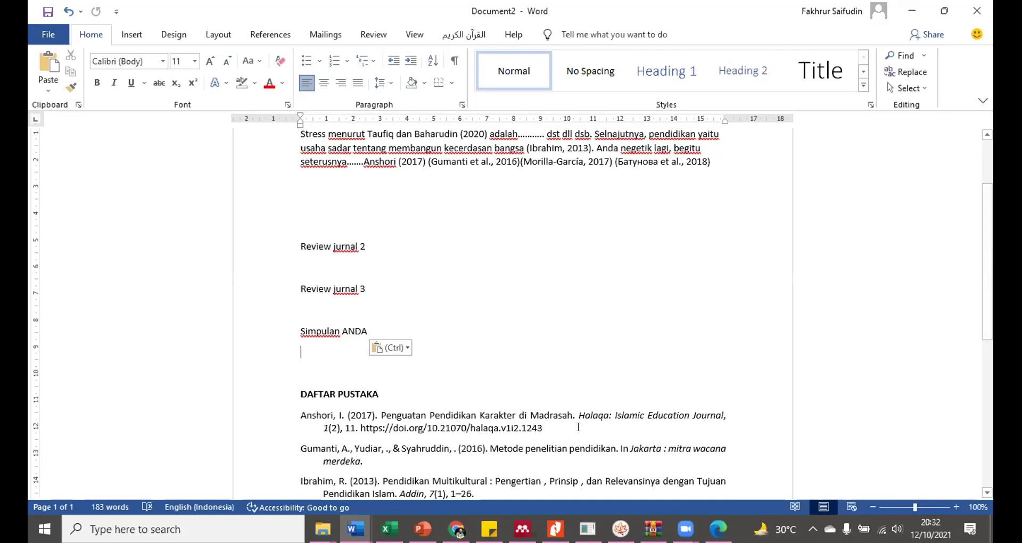
pyautogui.click(389, 162)
pyautogui.press('Right')
pyautogui.press('Right')
pyautogui.press('Right')
pyautogui.press('Right')
pyautogui.press('Right')
pyautogui.press('Right')
pyautogui.press('Right')
pyautogui.press('Right')
pyautogui.press('Right')
pyautogui.press('Right')
pyautogui.press('Right')
pyautogui.press('Right')
pyautogui.press('Right')
pyautogui.press('Right')
pyautogui.press('Right')
pyautogui.press('Right')
pyautogui.press('Right')
pyautogui.press('Right')
pyautogui.press('Right')
pyautogui.press('Right')
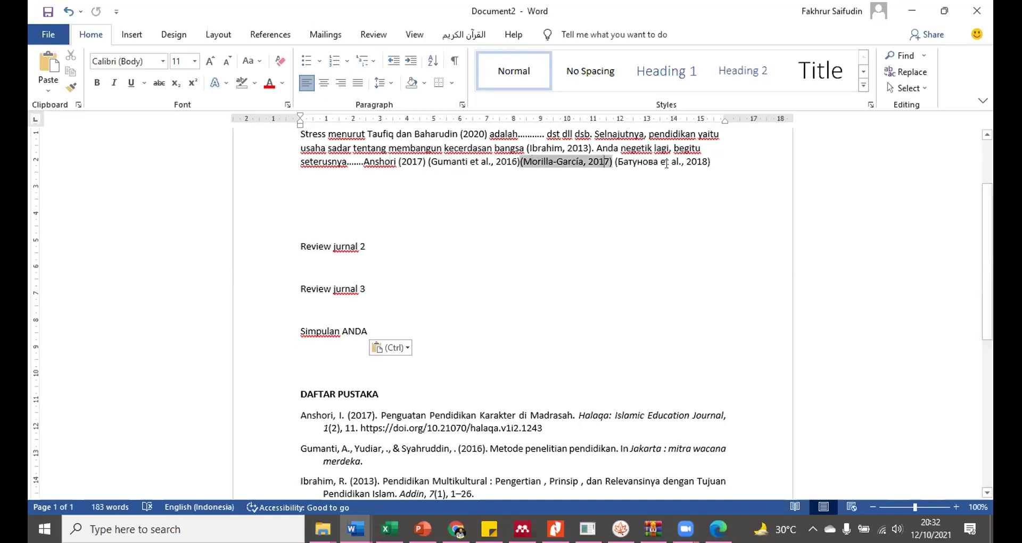
pyautogui.click(477, 428)
pyautogui.press('Up')
pyautogui.press('Up')
pyautogui.press('Up')
pyautogui.press('Up')
pyautogui.press('Up')
pyautogui.press('Up')
pyautogui.press('Up')
pyautogui.press('Up')
pyautogui.press('Up')
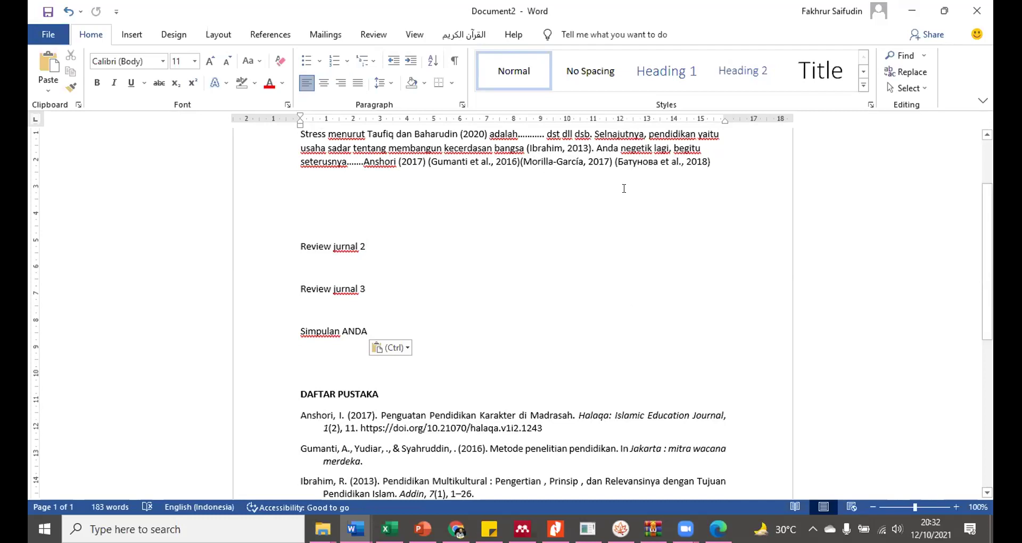
pyautogui.scroll(-3, 644, 242)
pyautogui.scroll(-5, 644, 245)
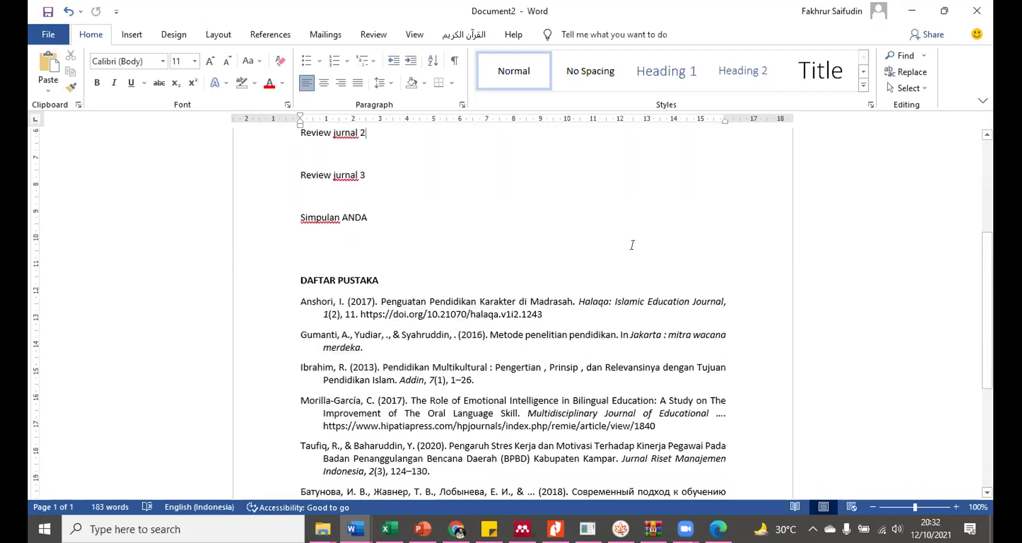
pyautogui.scroll(-4, 635, 245)
pyautogui.scroll(14, 633, 246)
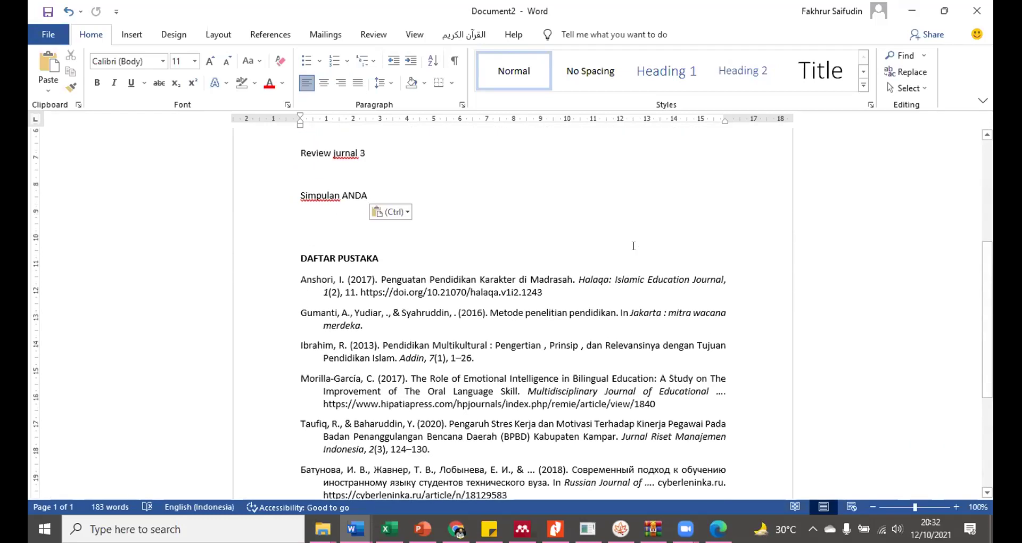
pyautogui.scroll(-5, 633, 246)
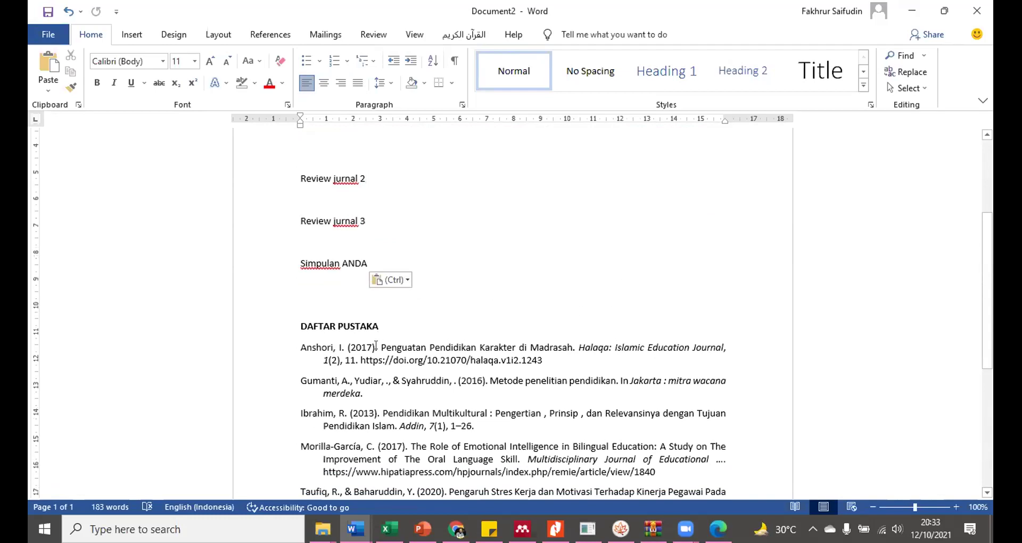
pyautogui.click(360, 360)
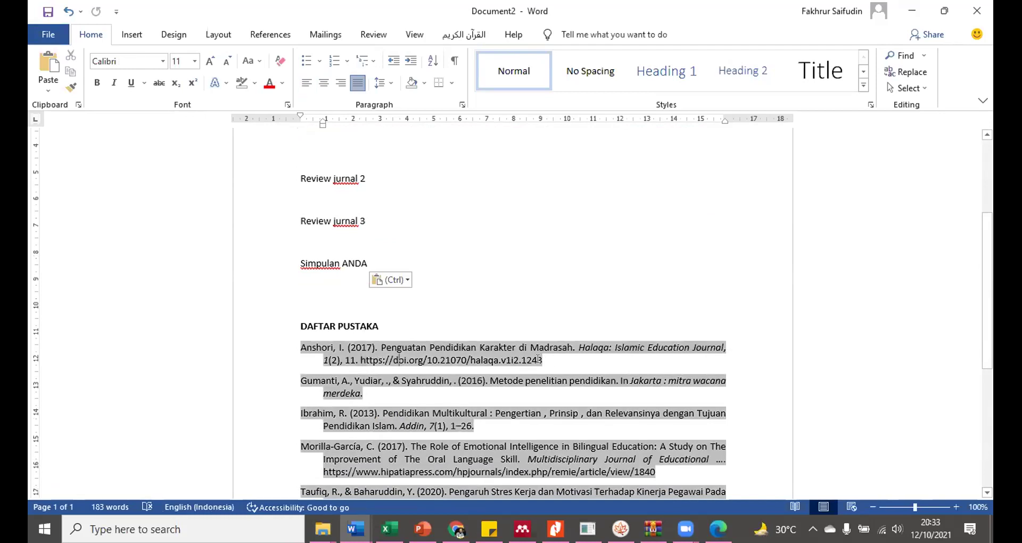
pyautogui.moveTo(543, 360); pyautogui.dragTo(362, 360)
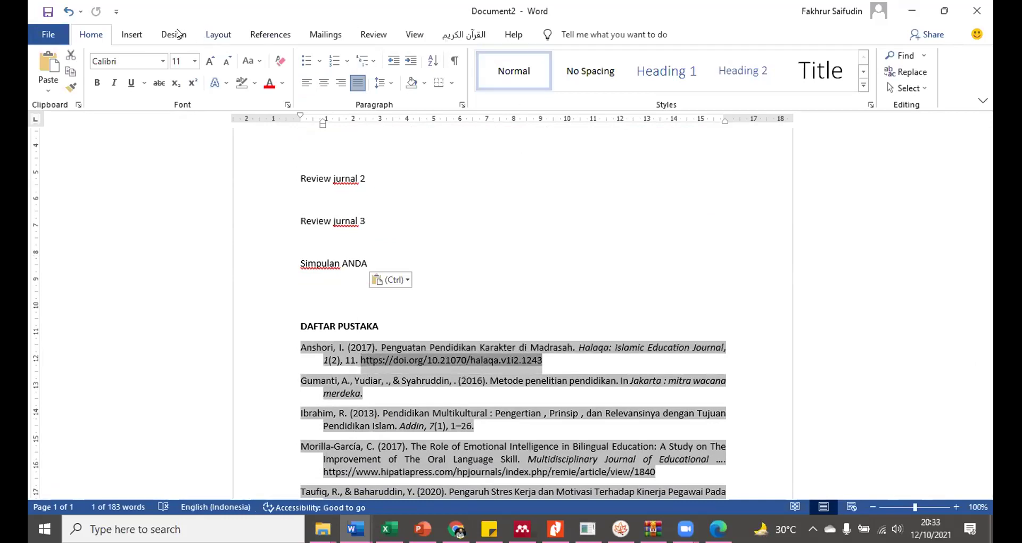
pyautogui.click(126, 34)
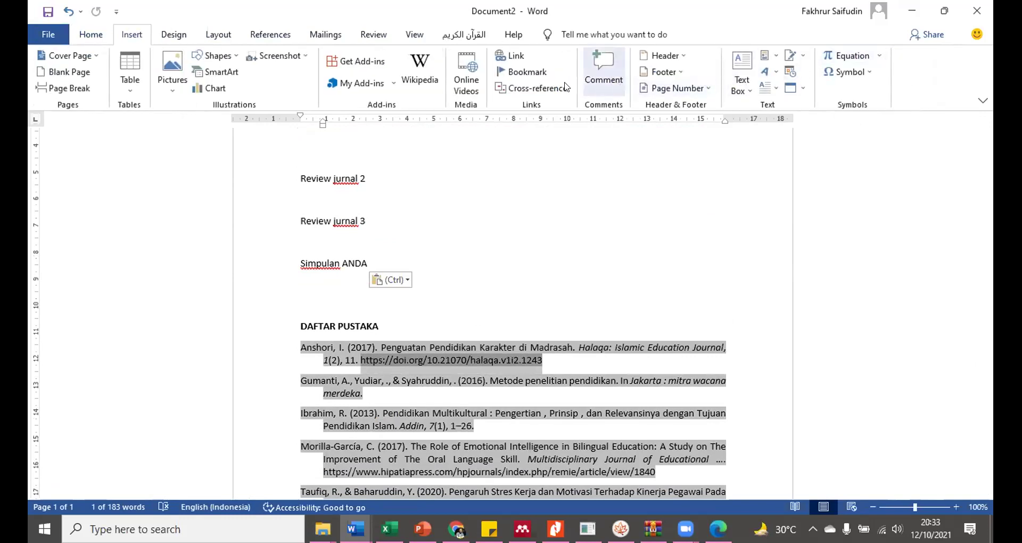
pyautogui.click(510, 56)
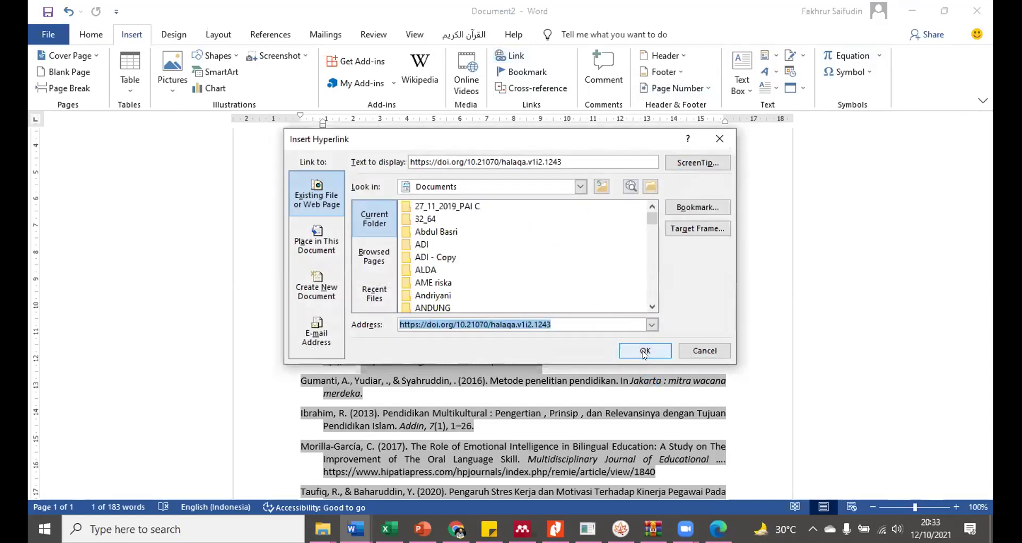
pyautogui.click(644, 350)
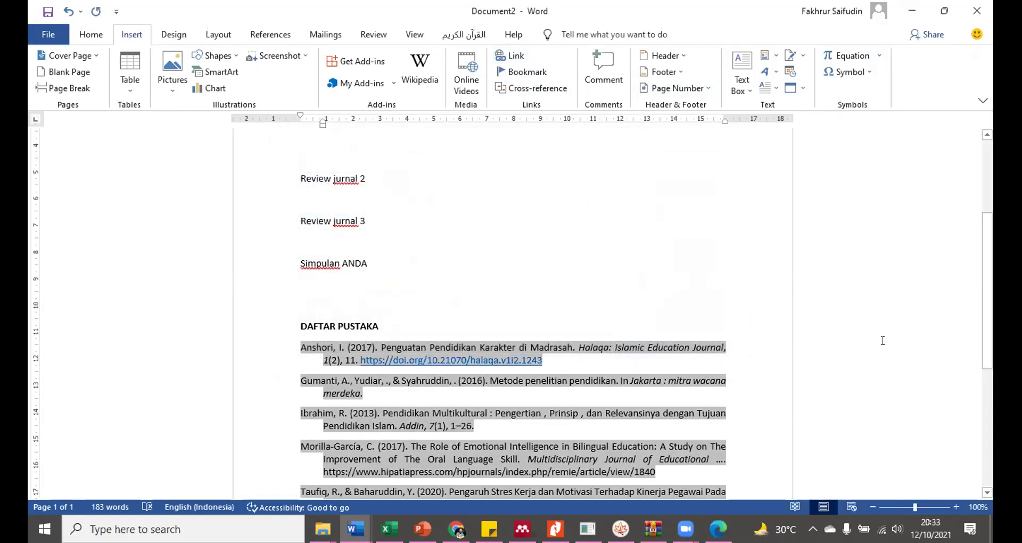
pyautogui.click(761, 273)
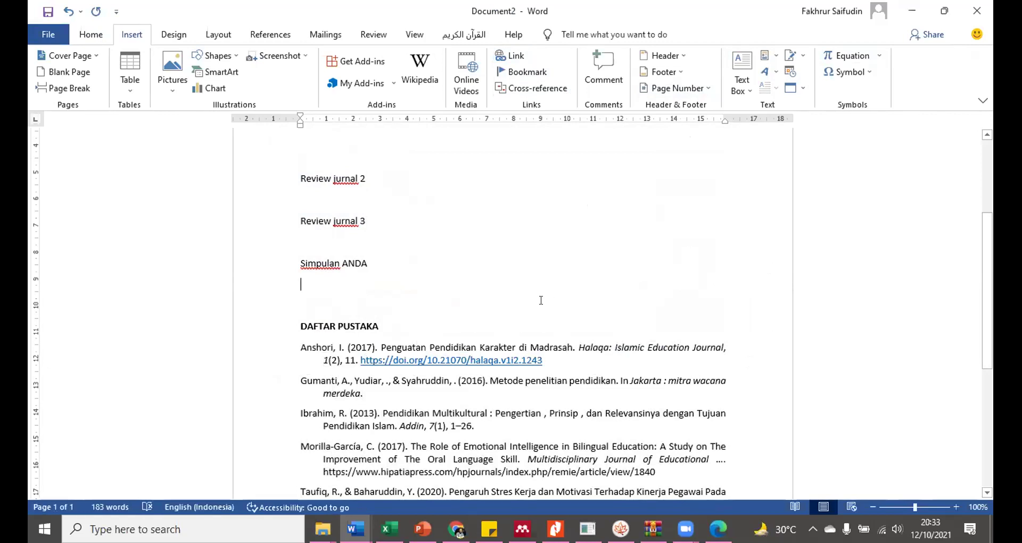
# Follow the DOI link to the journal's article page and examine its abstract, citation details, metrics and references.
pyautogui.keyDown('ctrl'); pyautogui.click(485, 365); pyautogui.keyUp('ctrl')
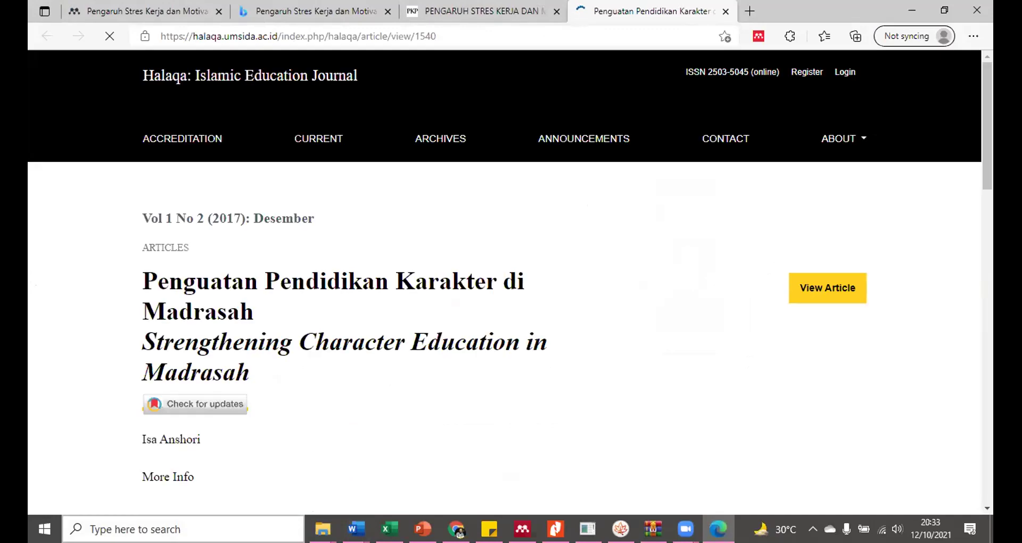
pyautogui.scroll(-3, 231, 367)
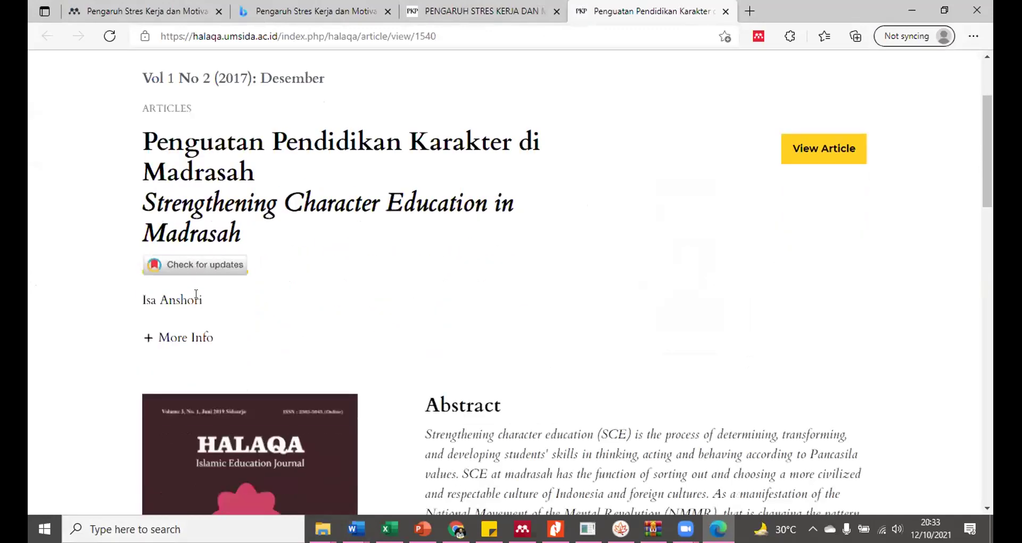
pyautogui.scroll(-10, 235, 405)
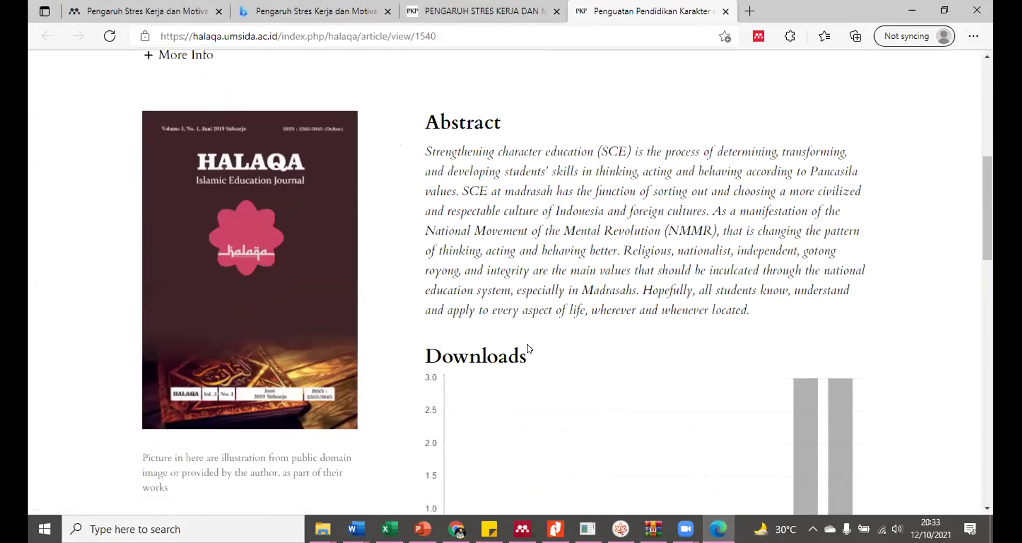
pyautogui.scroll(-5, 529, 348)
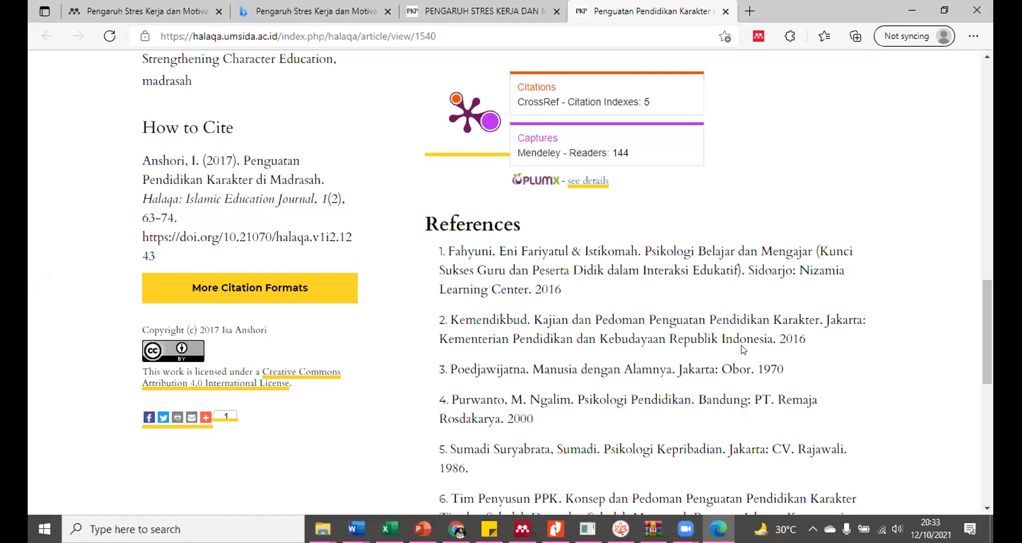
pyautogui.scroll(3, 743, 350)
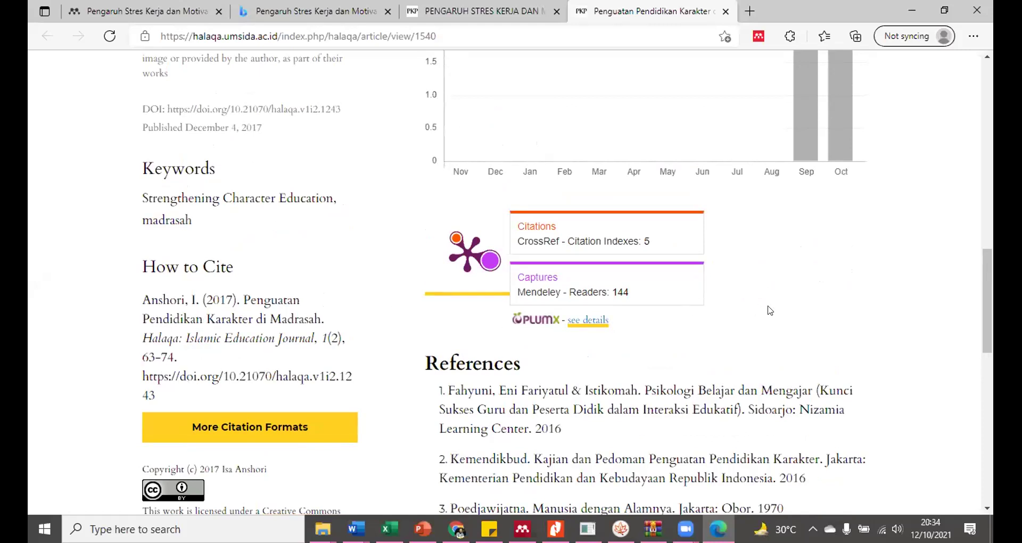
pyautogui.scroll(-3, 718, 247)
pyautogui.scroll(2, 718, 313)
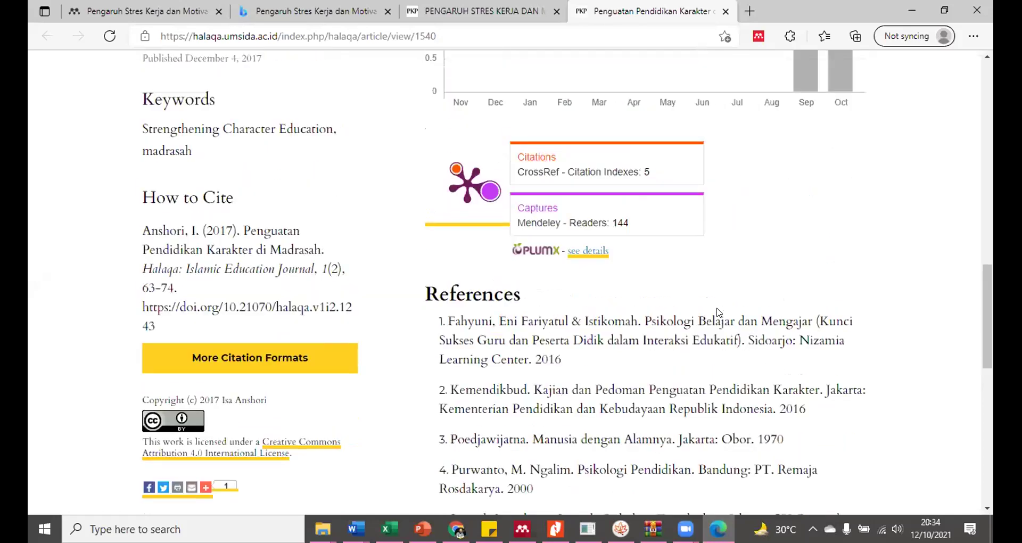
pyautogui.scroll(15, 718, 312)
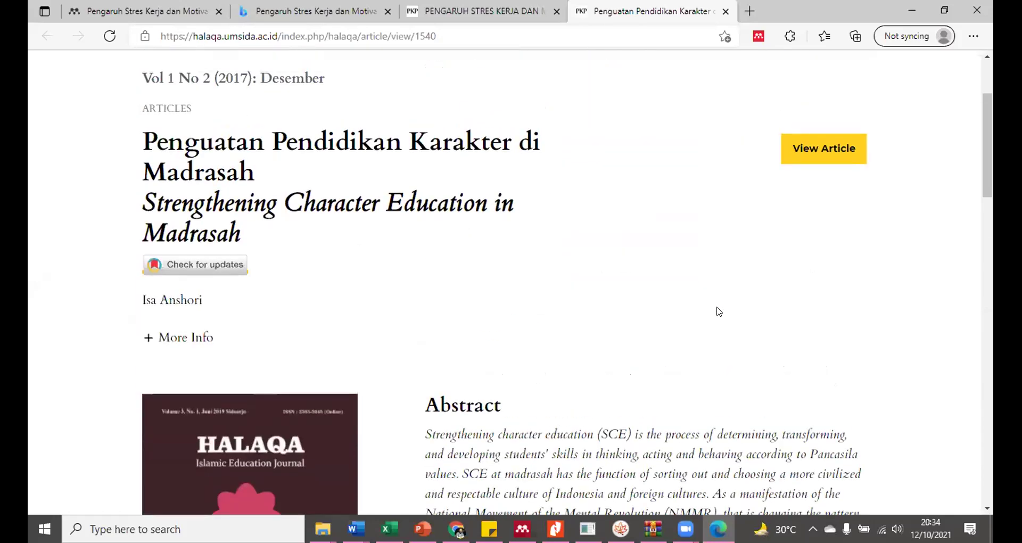
pyautogui.scroll(-5, 755, 223)
pyautogui.scroll(5, 755, 223)
# View the full text of "Penguatan Pendidikan Karakter di Madrasah" and check the Mendeley Web Importer on it, closing the importer again.
pyautogui.click(824, 149)
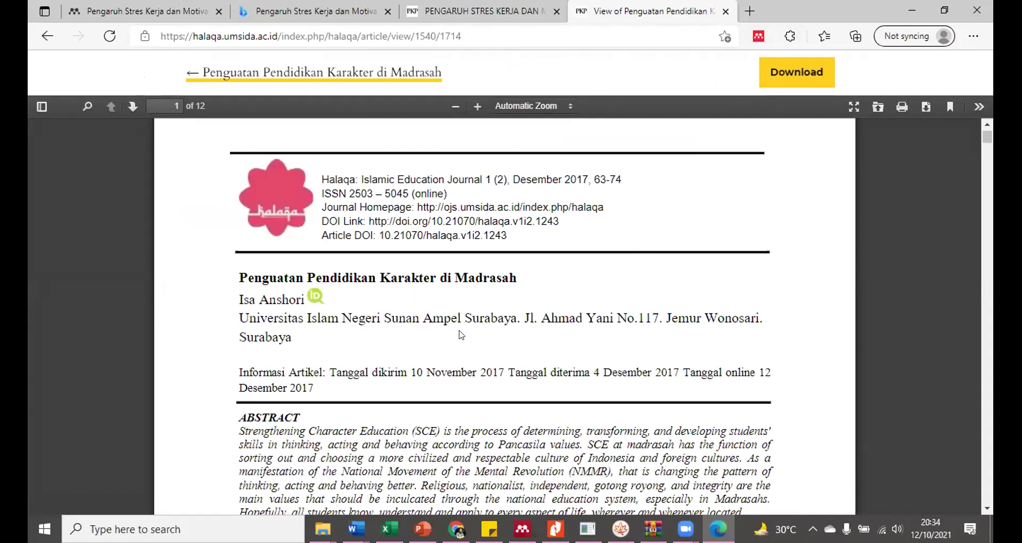
pyautogui.click(758, 37)
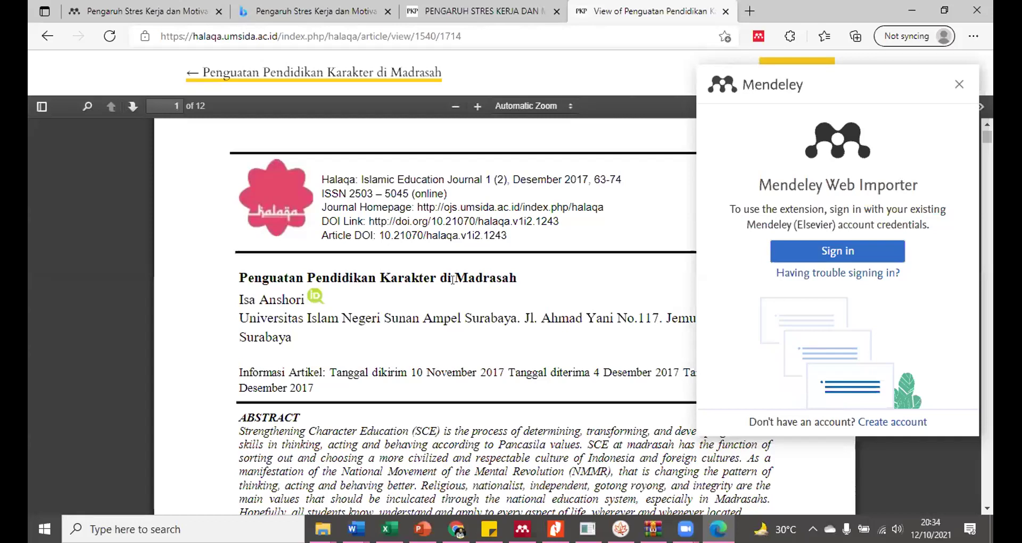
pyautogui.click(957, 85)
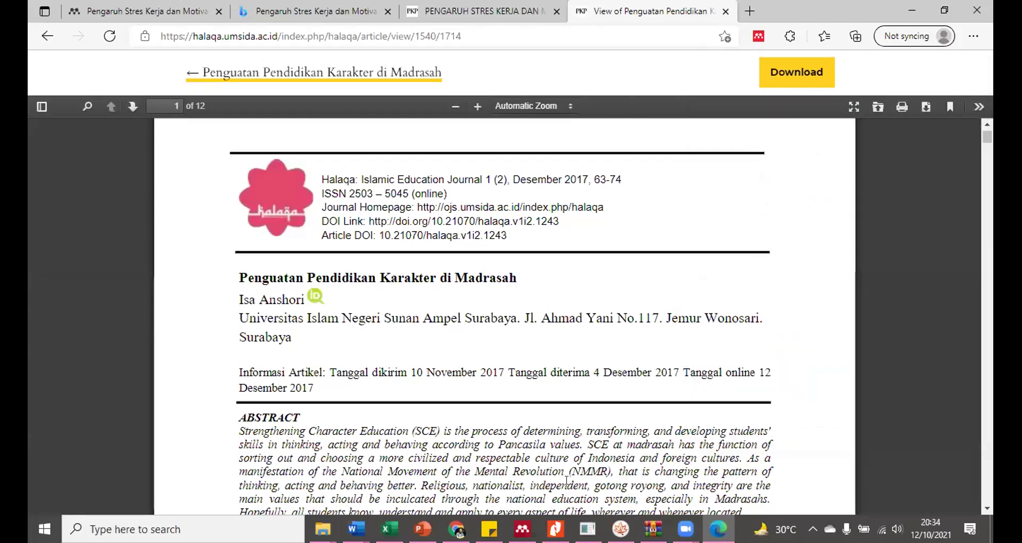
# Switch to the Google Scholar results for "pendidikan pengertian" in Chrome and open the "Landasan pendidikan" PDF from uin-antasari.ac.id.
pyautogui.click(523, 528)
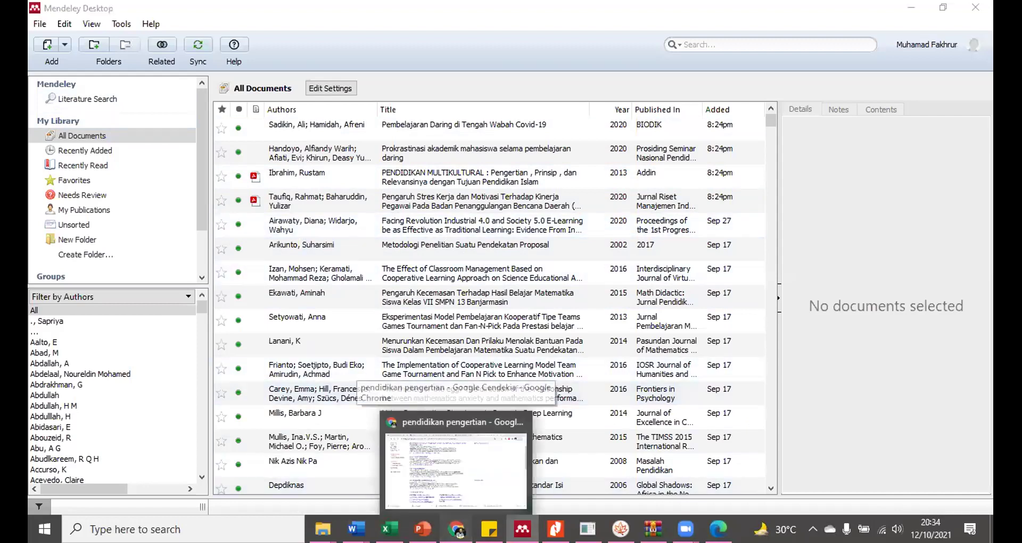
pyautogui.click(458, 531)
pyautogui.scroll(-1, 330, 314)
pyautogui.scroll(-5, 330, 314)
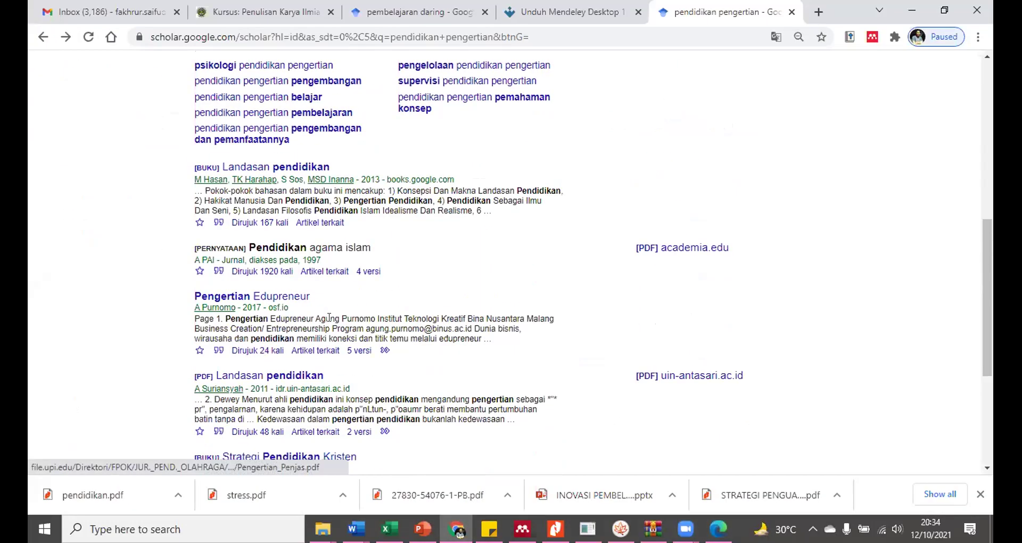
pyautogui.click(270, 375)
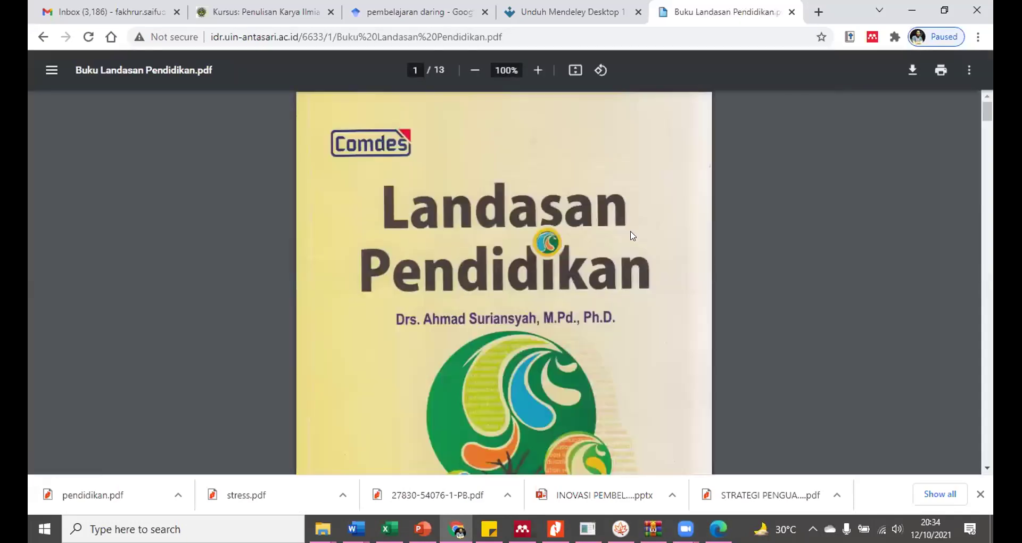
# Examine the cover and copyright page of the Landasan Pendidikan book for its title, author, edition, year, publisher and city.
pyautogui.scroll(-20, 601, 210)
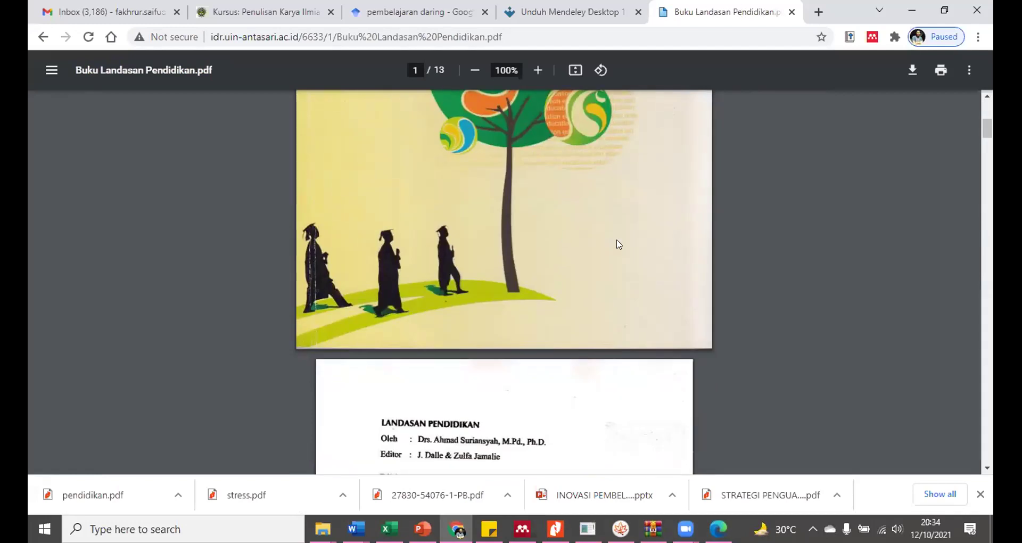
pyautogui.scroll(20, 617, 244)
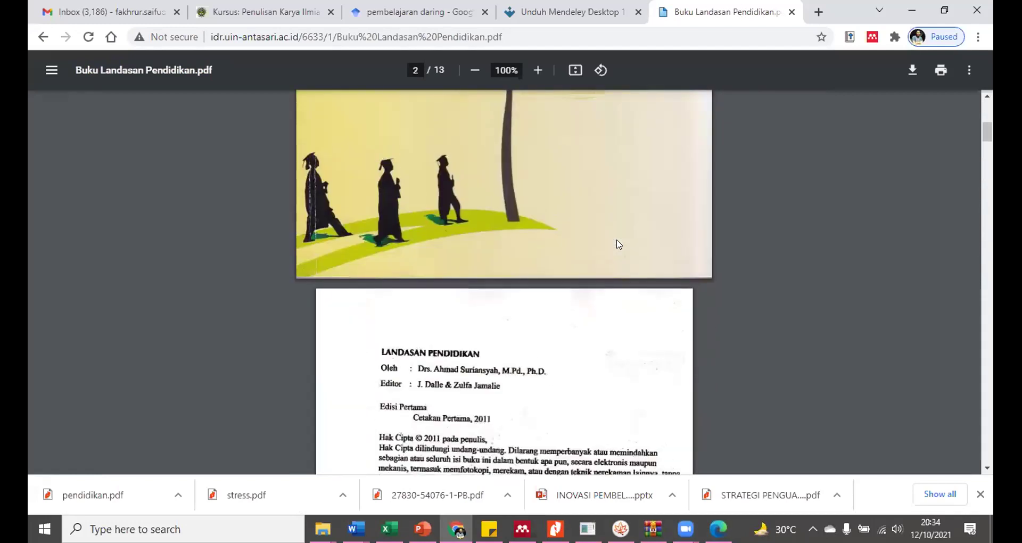
pyautogui.scroll(-4, 492, 246)
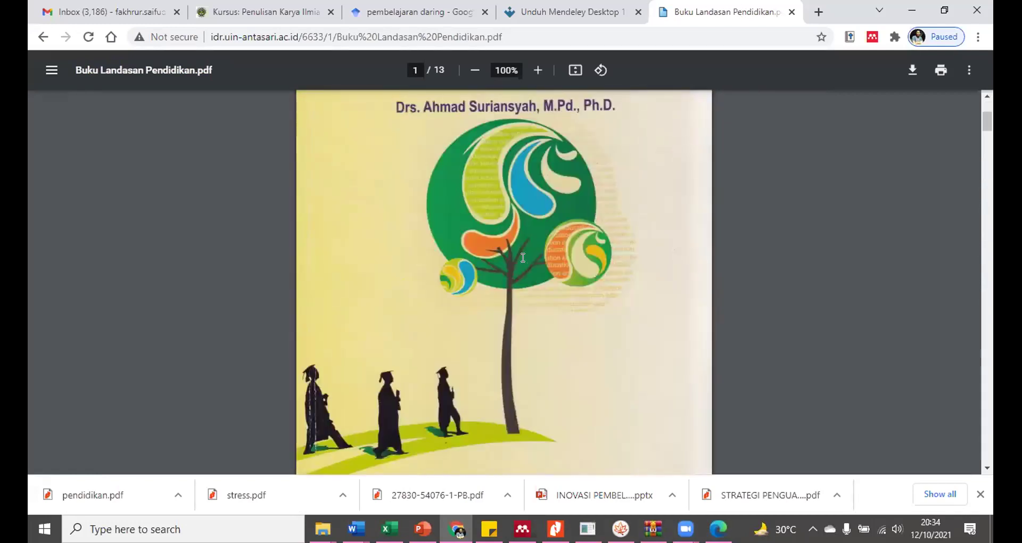
pyautogui.scroll(1, 493, 246)
pyautogui.scroll(-5, 712, 212)
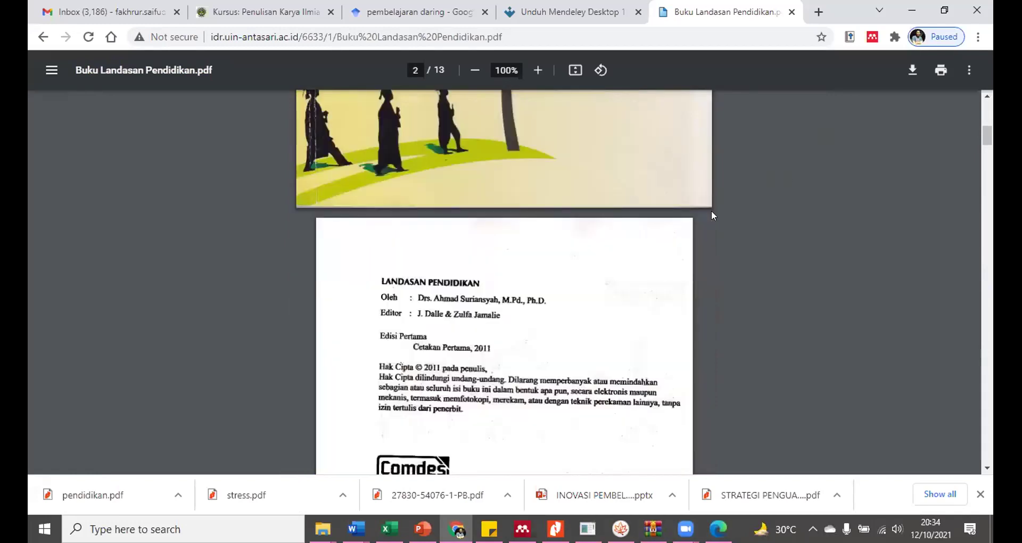
pyautogui.scroll(7, 537, 230)
pyautogui.scroll(-10, 516, 237)
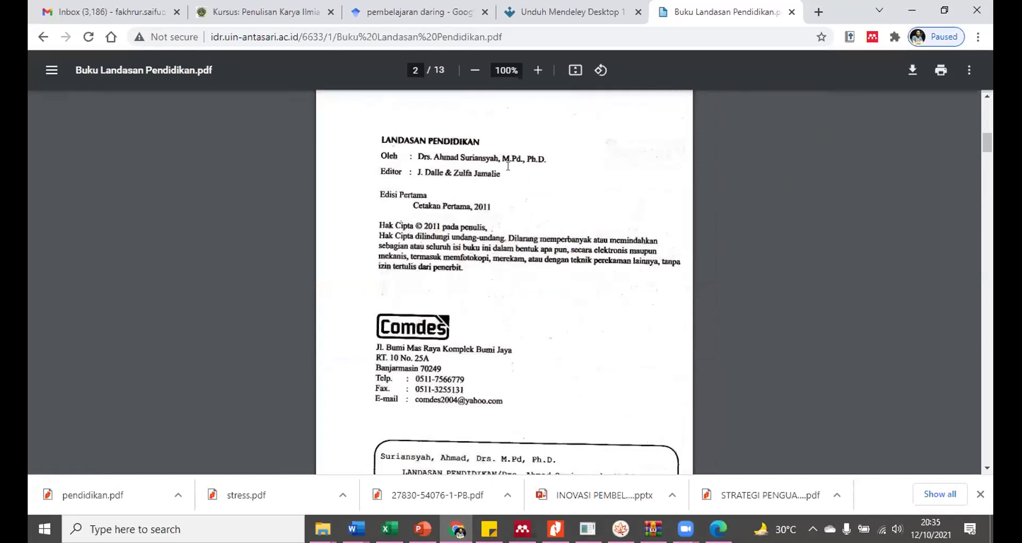
pyautogui.scroll(-1, 633, 205)
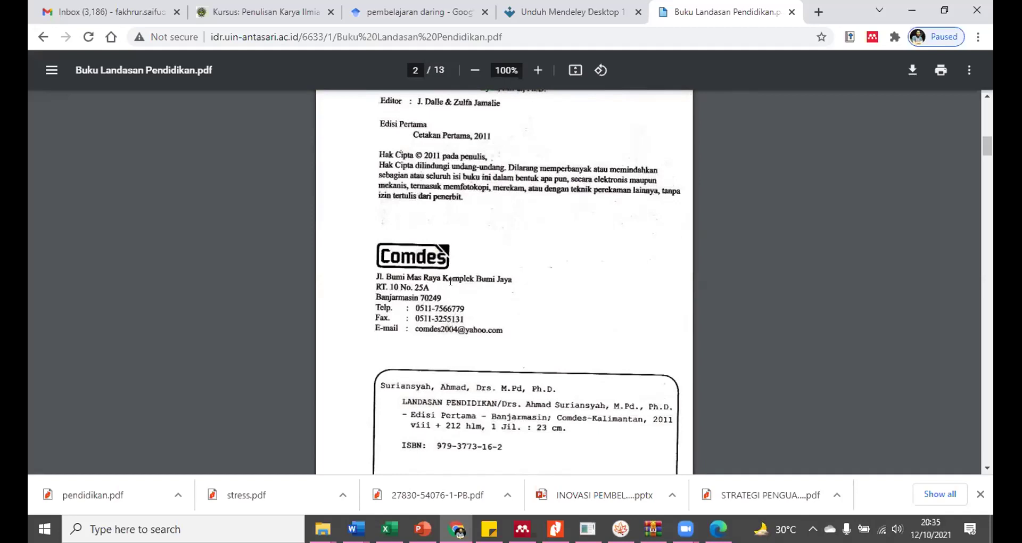
pyautogui.scroll(-3, 455, 268)
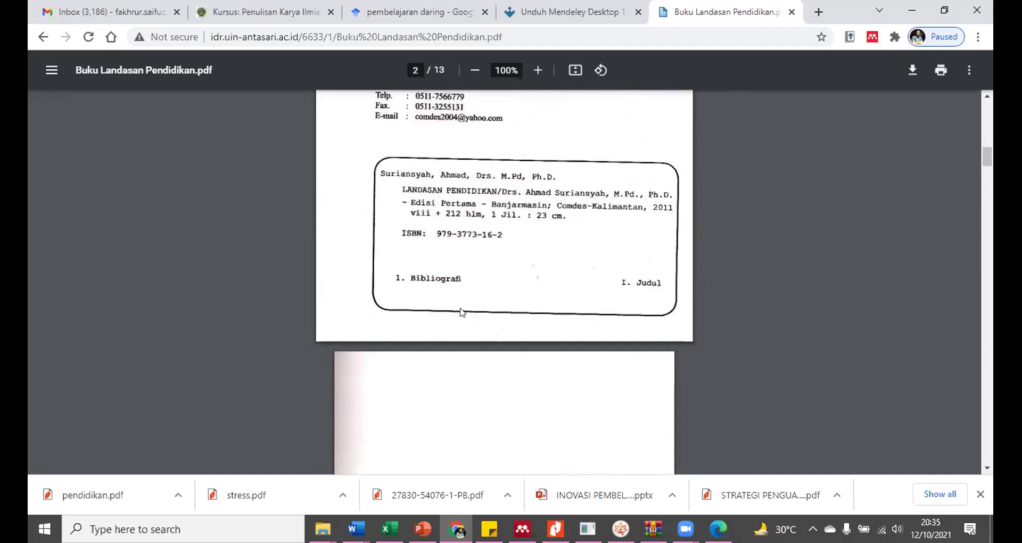
# Skim the Landasan Pendidikan PDF from its copyright page to the first chapter, then close the PDF.
pyautogui.scroll(3, 420, 255)
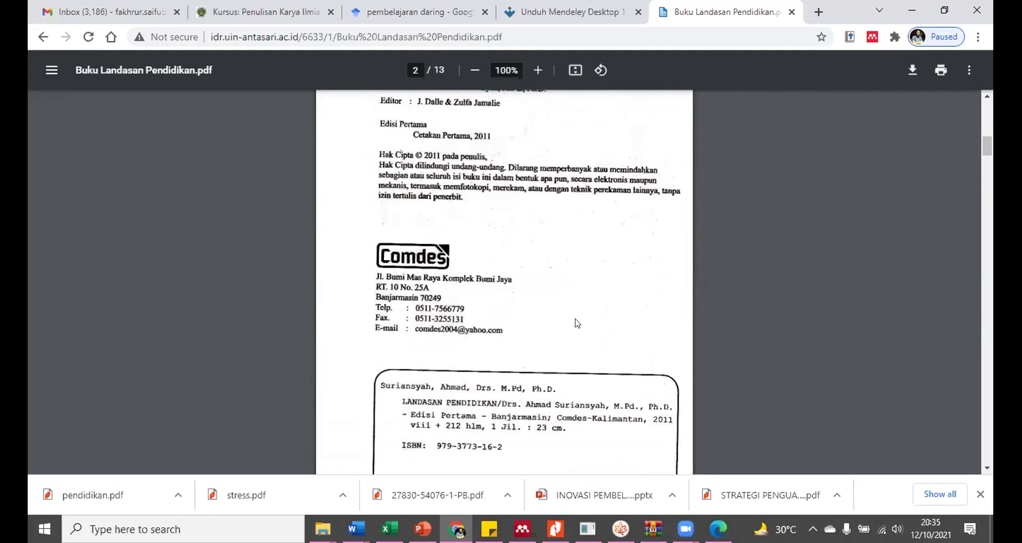
pyautogui.scroll(-20, 578, 323)
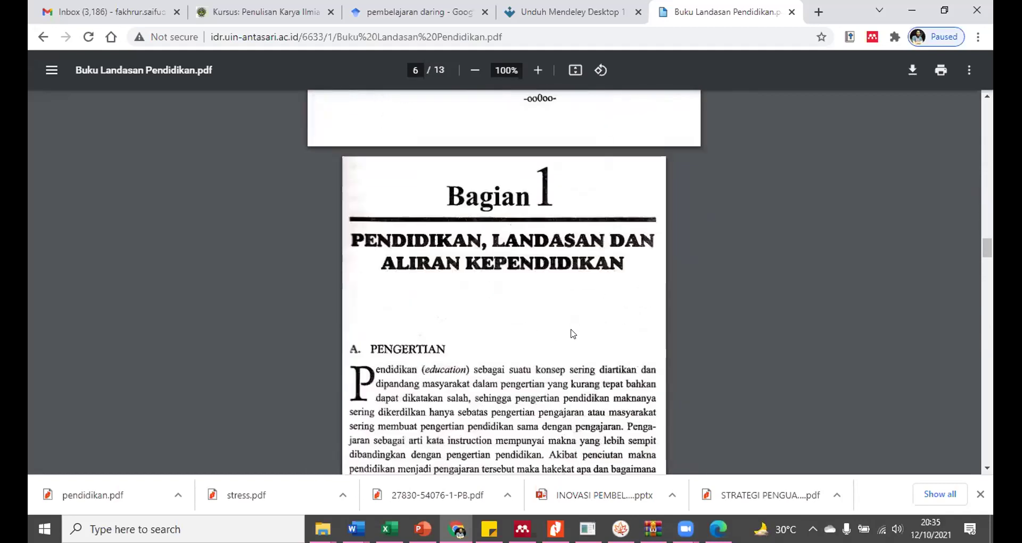
pyautogui.scroll(-10, 572, 333)
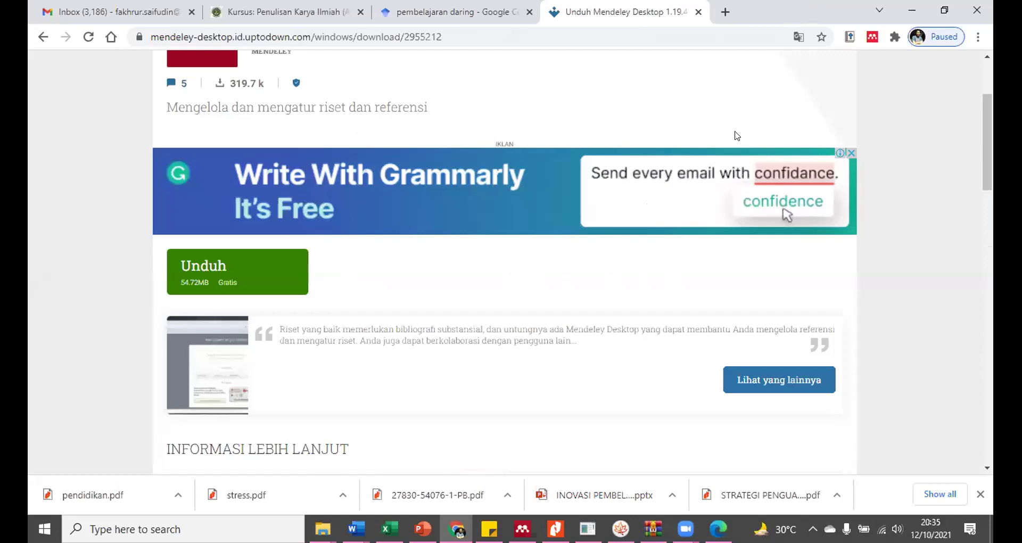
pyautogui.click(793, 12)
pyautogui.scroll(-3, 606, 381)
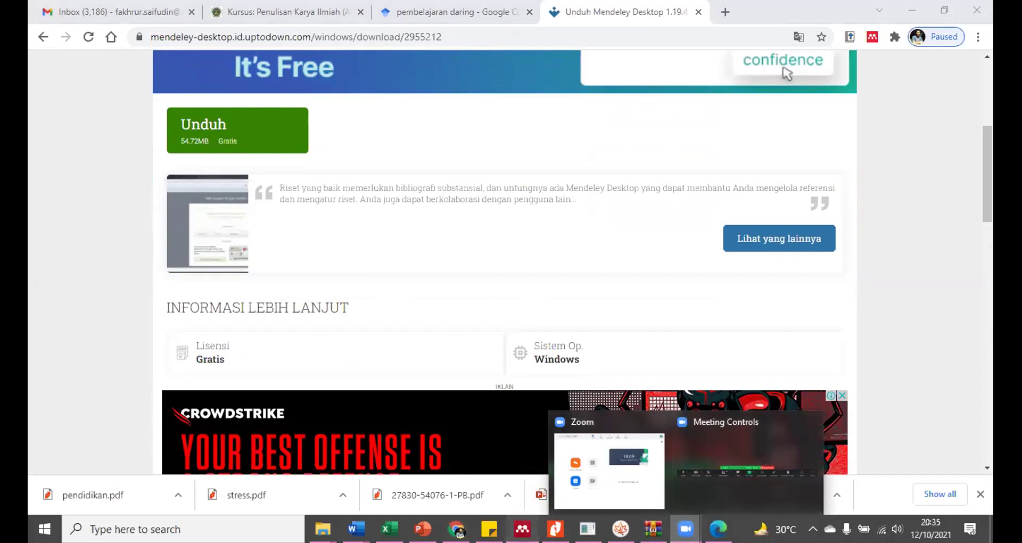
# Glance at the Gmail inbox and switch to Mendeley Desktop to view all documents in the library.
pyautogui.click(522, 529)
pyautogui.click(522, 528)
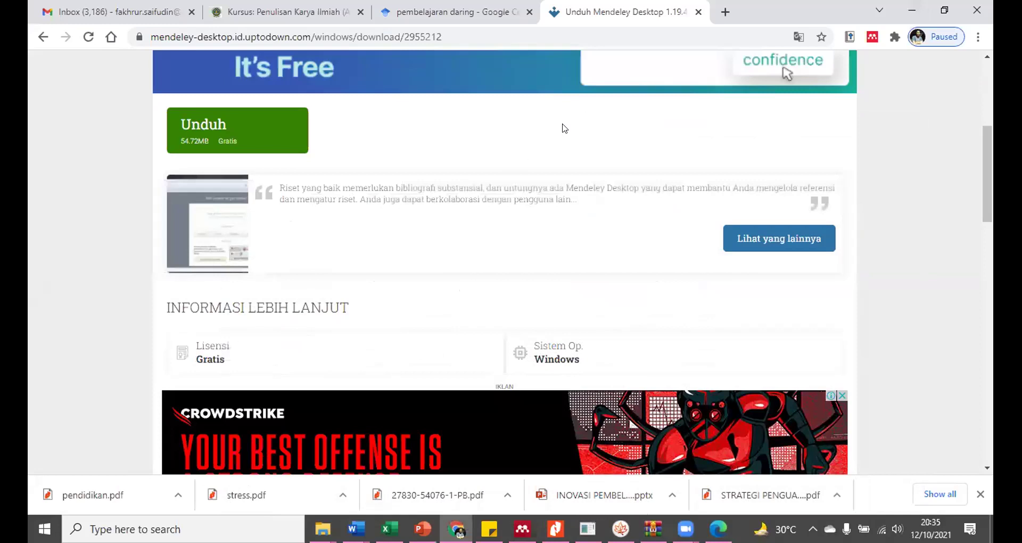
pyautogui.click(117, 12)
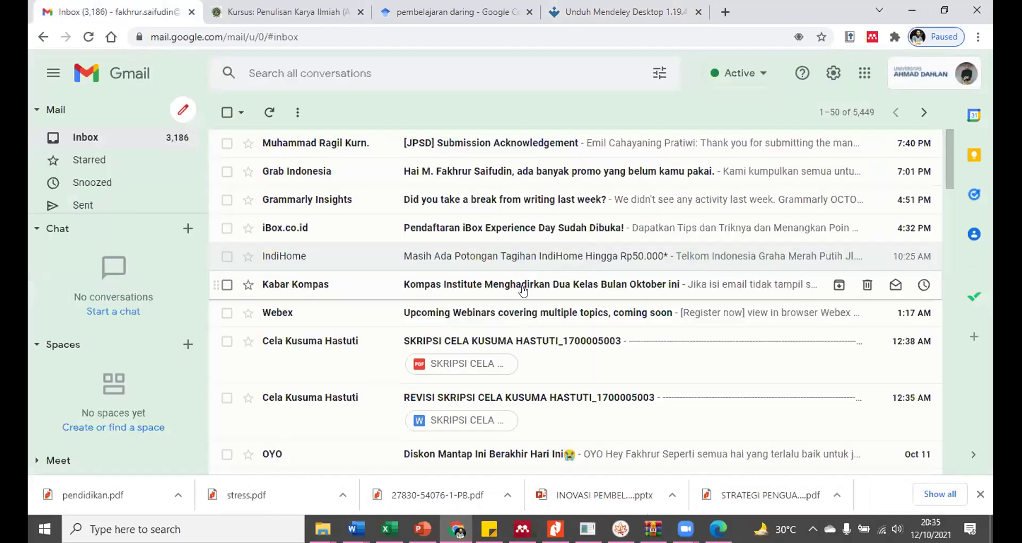
pyautogui.click(530, 521)
pyautogui.moveTo(522, 528)
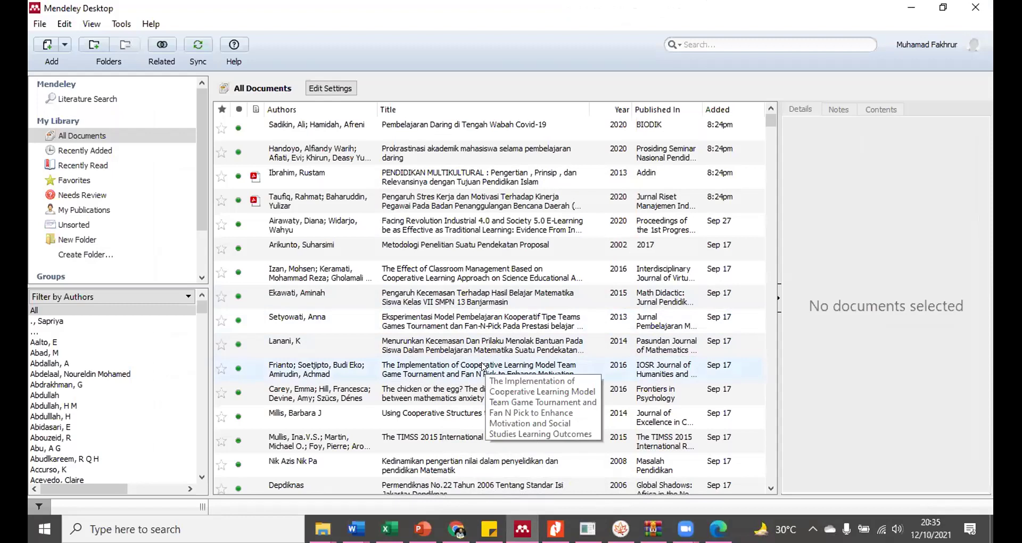
# Switch back to Chrome and open youtube.com in place of the Mendeley Desktop download page.
pyautogui.hotkey('alt', 'Tab')
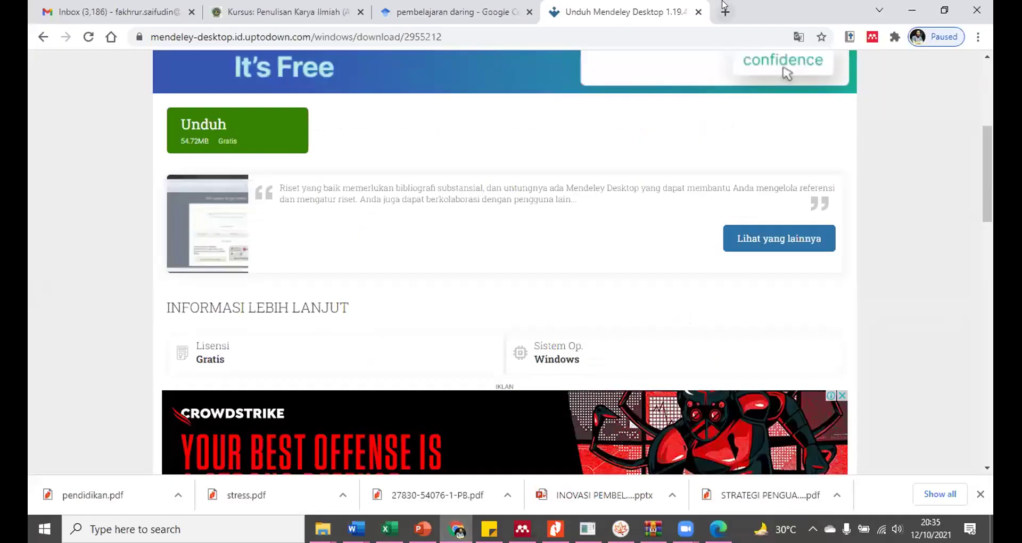
pyautogui.click(644, 30)
pyautogui.write('yout')
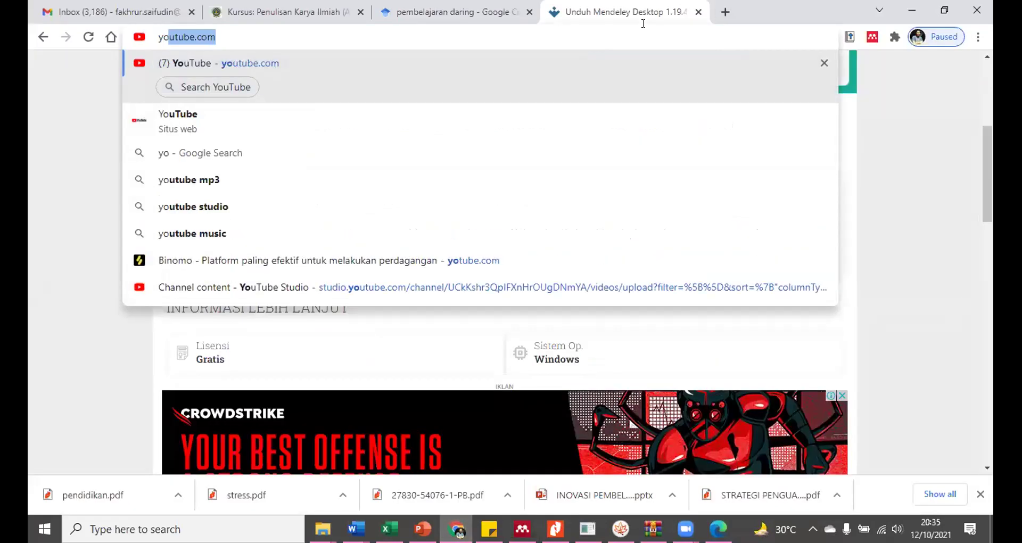
pyautogui.press('BackSpace')
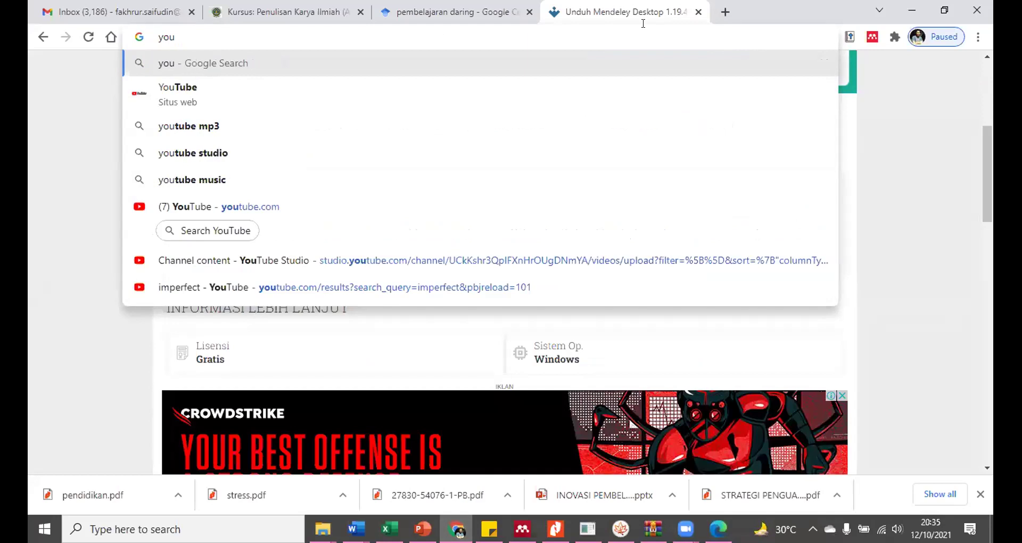
pyautogui.write('tube')
pyautogui.press('Return')
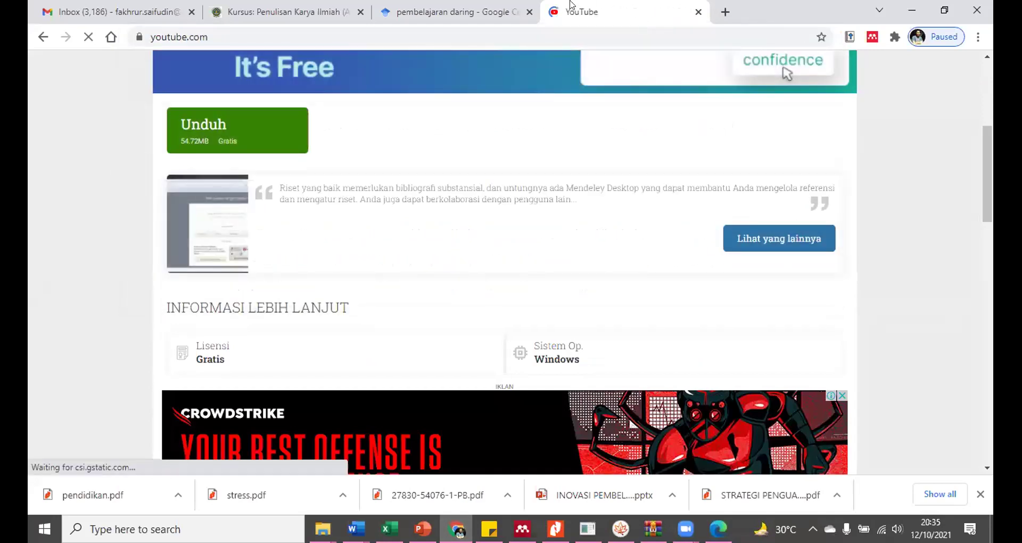